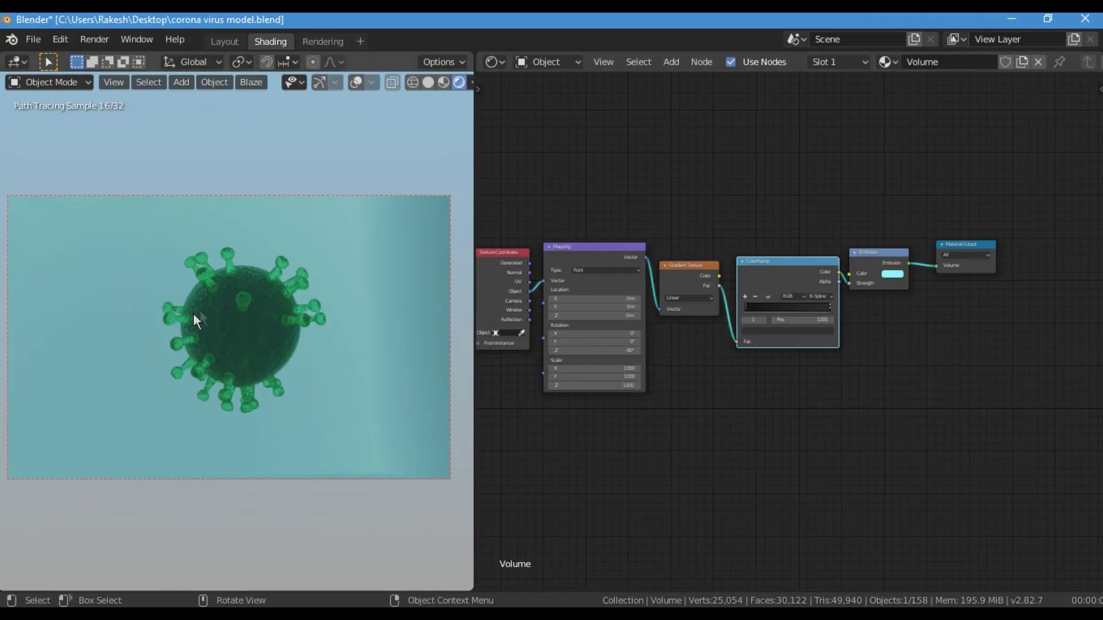
- Select the virus model and inspect the node setups of its Meat material and its Slot 2 Green layout material
{"action": "left_click", "coordinate": [232, 290]}
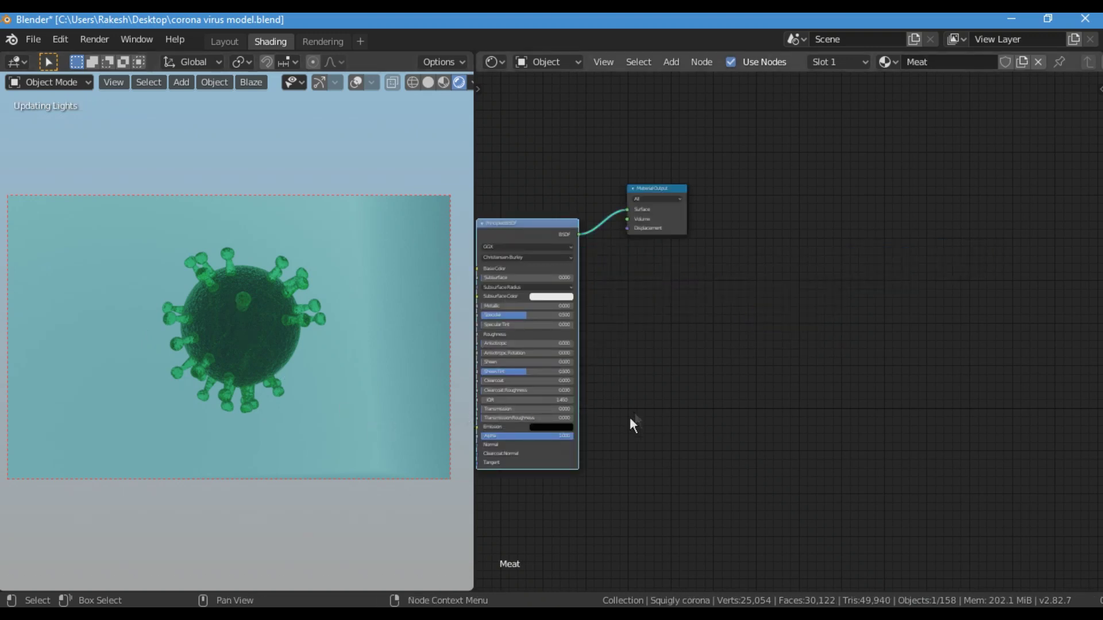
{"action": "middle_click_drag", "start_coordinate": [1091, 383], "coordinate": [682, 443]}
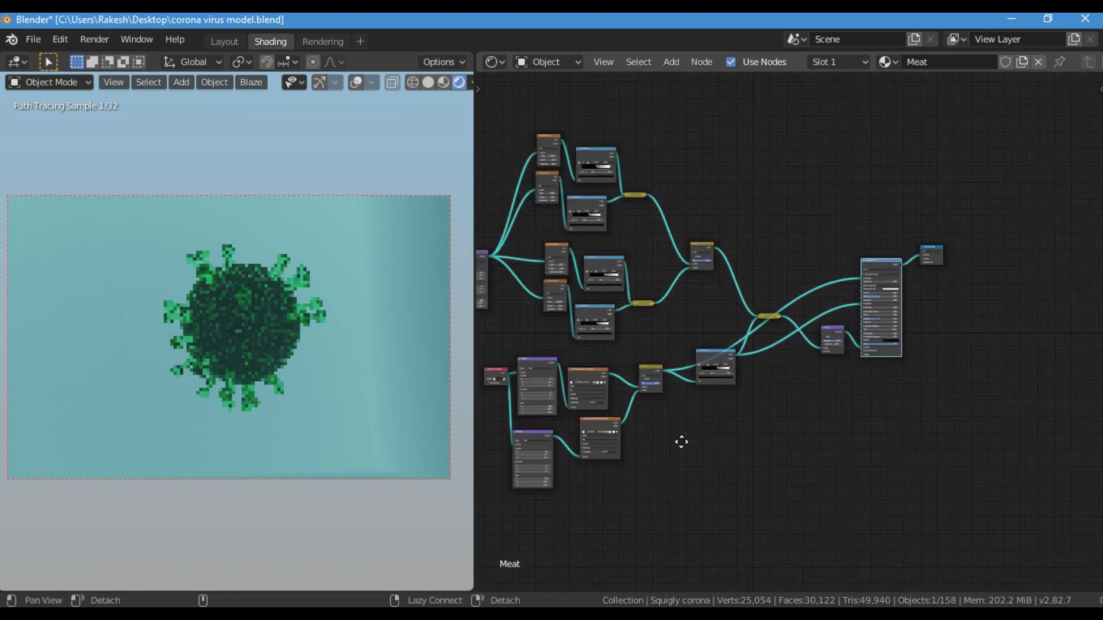
{"action": "mouse_move", "coordinate": [818, 441]}
{"action": "middle_mouse_down"}
{"action": "mouse_move", "coordinate": [922, 433]}
{"action": "mouse_move", "coordinate": [815, 435]}
{"action": "middle_mouse_up"}
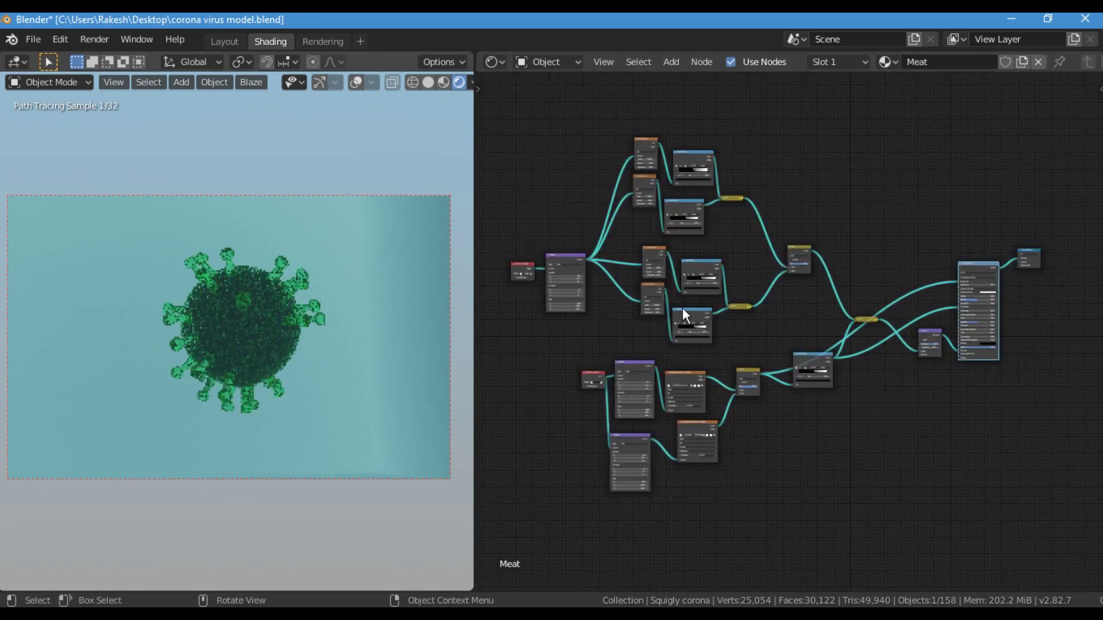
{"action": "left_click", "coordinate": [820, 61]}
{"action": "left_click", "coordinate": [798, 115]}
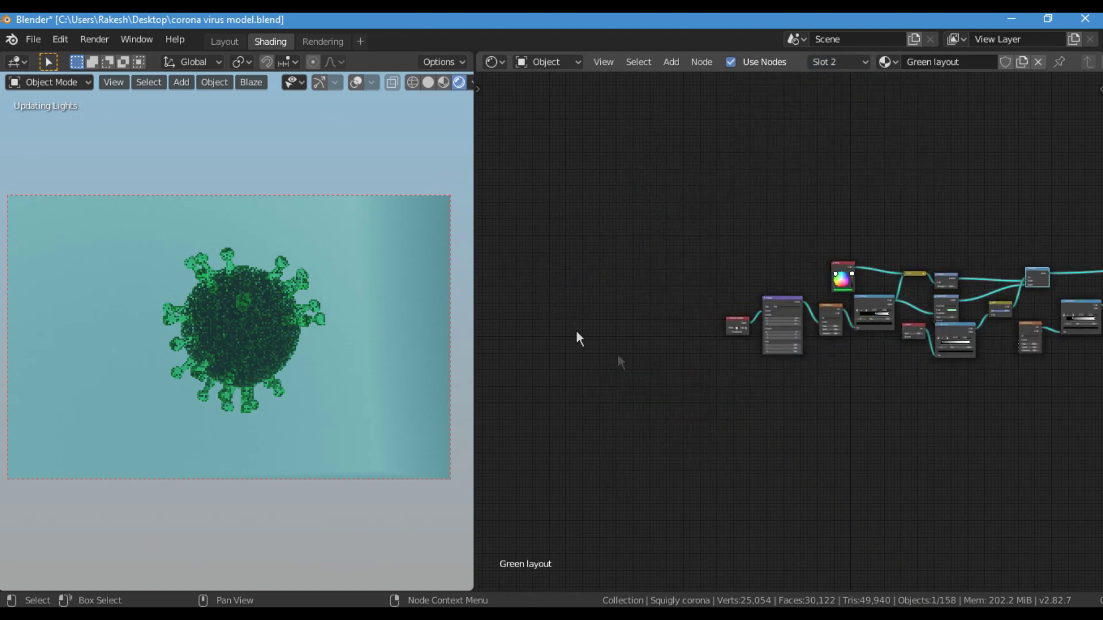
{"action": "middle_click_drag", "start_coordinate": [906, 407], "coordinate": [730, 392]}
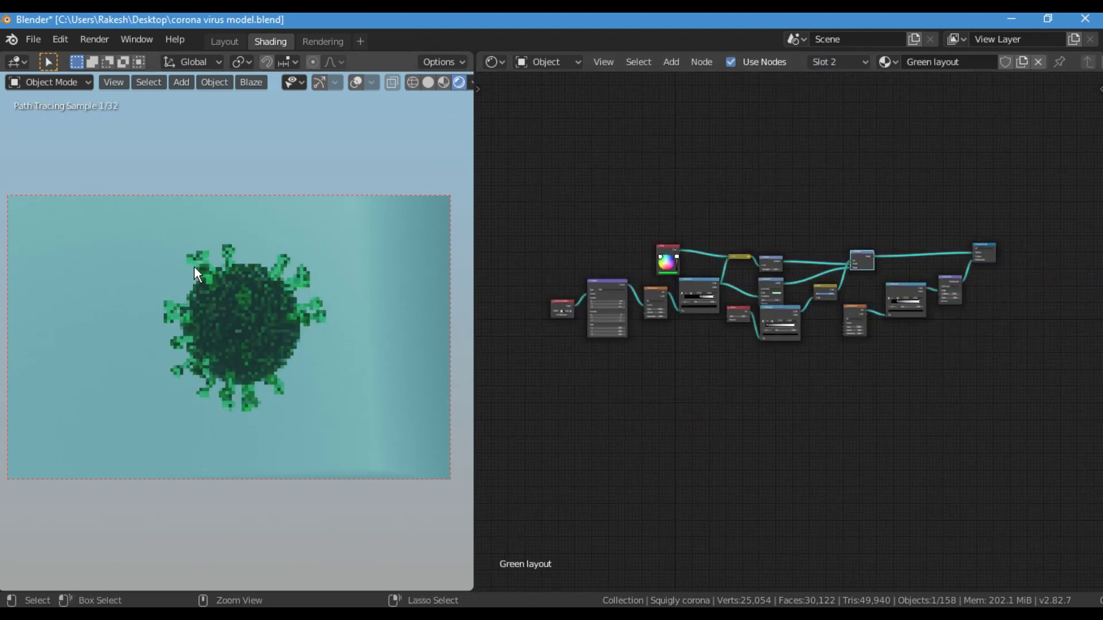
- Set a render region tightly around the virus in the camera view
{"action": "key", "text": "ctrl+b"}
{"action": "left_click_drag", "start_coordinate": [137, 226], "coordinate": [254, 334]}
{"action": "left_click_drag", "start_coordinate": [316, 395], "coordinate": [346, 418]}
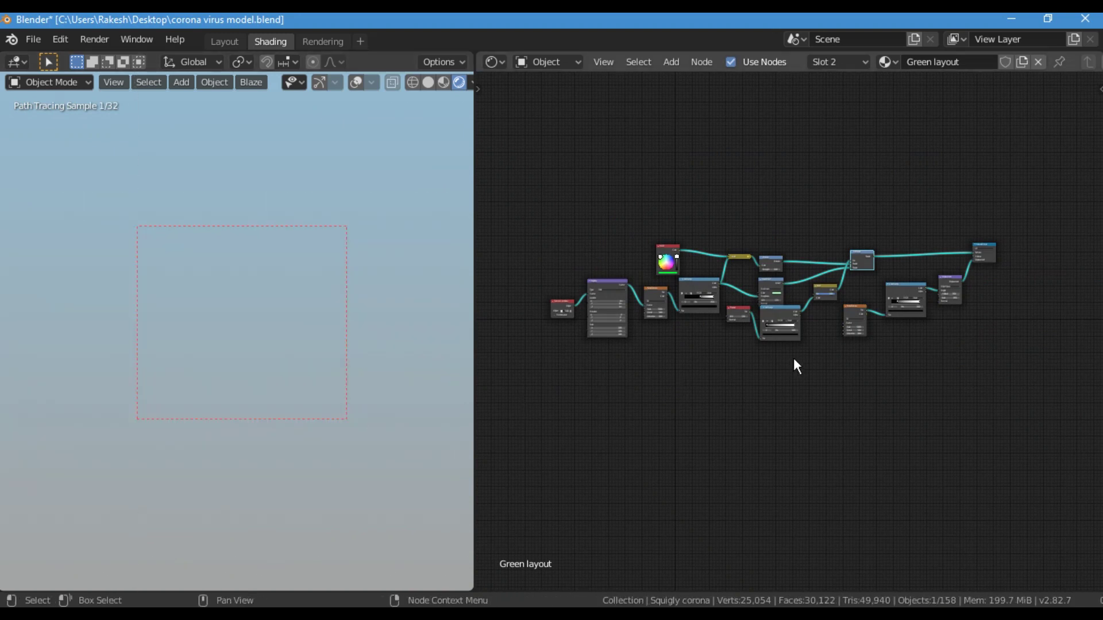
- Examine the Green layout material's nodes, including the noise, ColorRamp and displacement chain feeding the Material Output
{"action": "scroll", "coordinate": [794, 361], "scroll_direction": "up", "scroll_amount": 2}
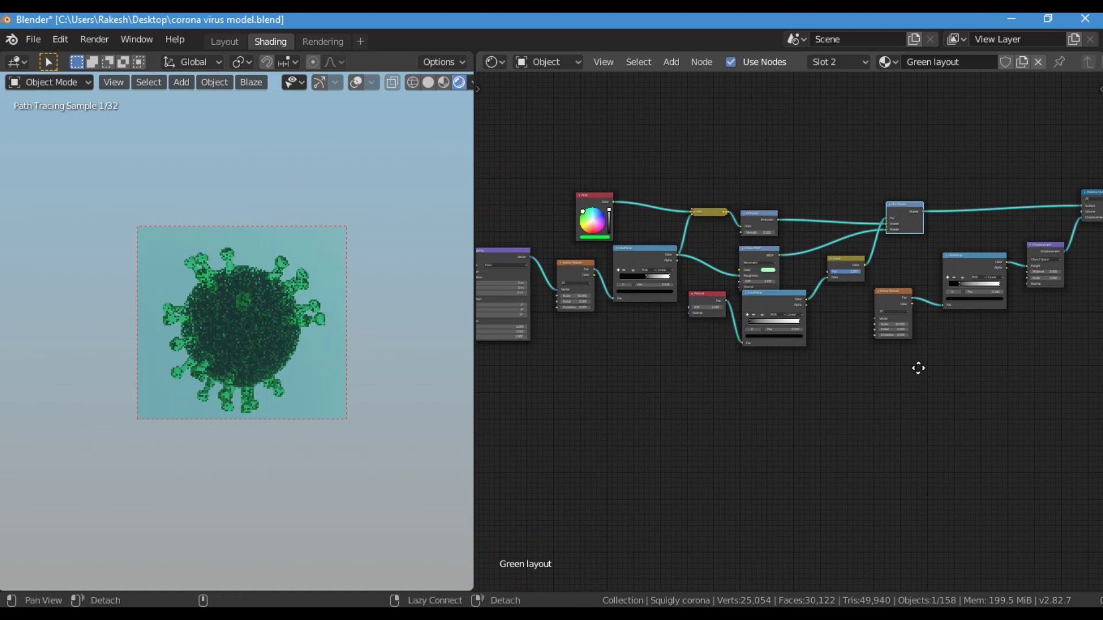
{"action": "middle_click_drag", "start_coordinate": [691, 417], "coordinate": [806, 391]}
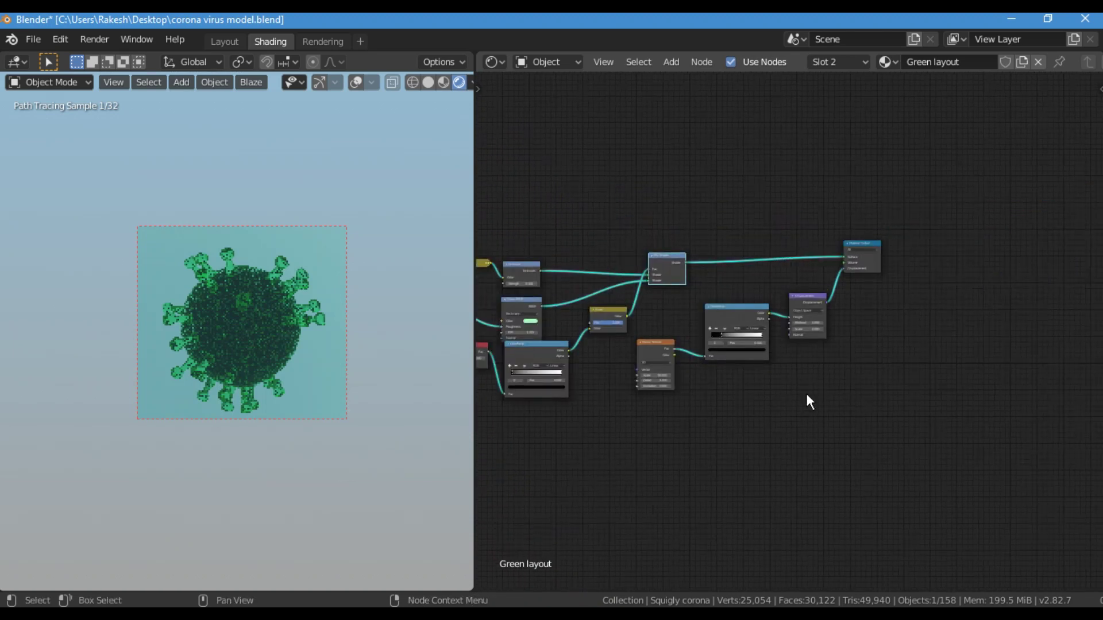
{"action": "scroll", "coordinate": [805, 391], "scroll_direction": "up", "scroll_amount": 2}
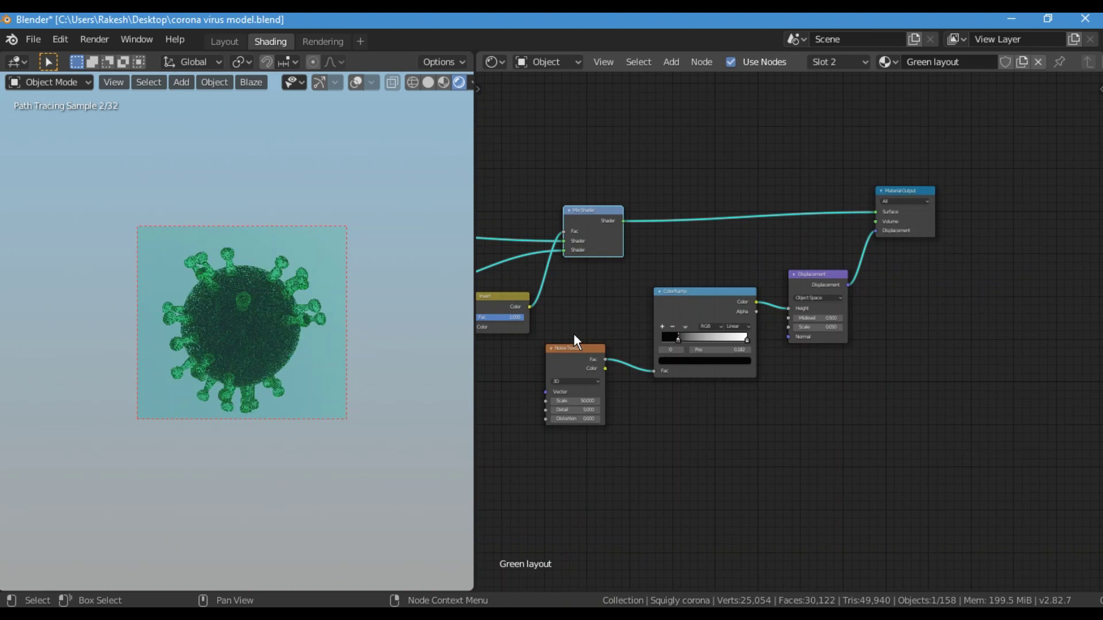
- Examine the whole scene in the Layout workspace, including the virus, its scattered copies and the surrounding volume and light objects
{"action": "left_click", "coordinate": [239, 45]}
{"action": "scroll", "coordinate": [366, 233], "scroll_direction": "down", "scroll_amount": 3}
{"action": "key", "text": "KP_0"}
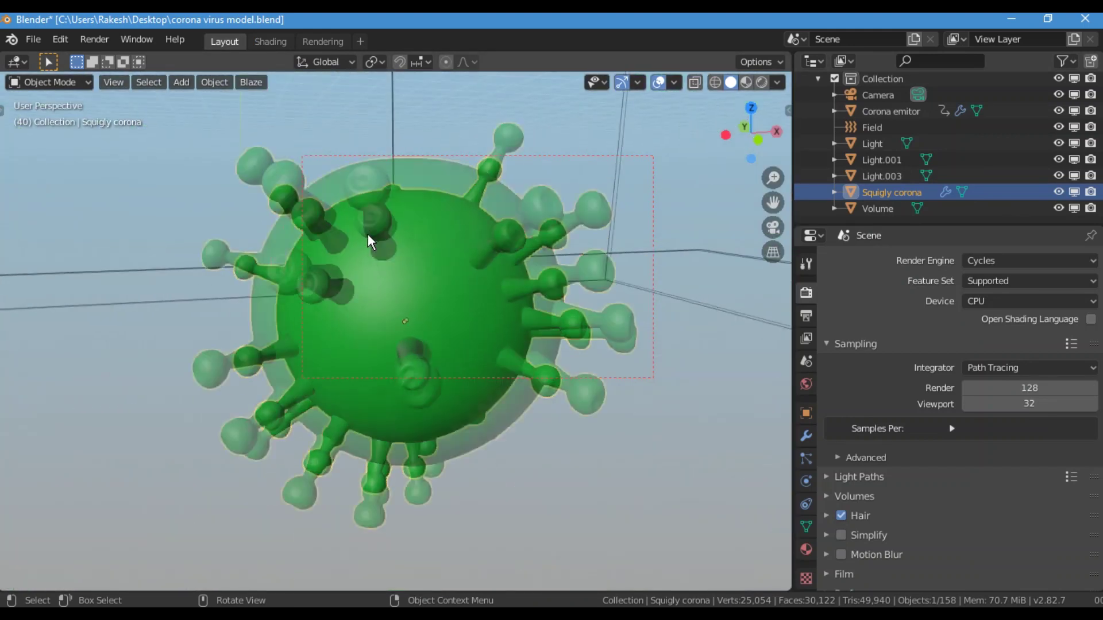
{"action": "scroll", "coordinate": [373, 236], "scroll_direction": "down", "scroll_amount": 5}
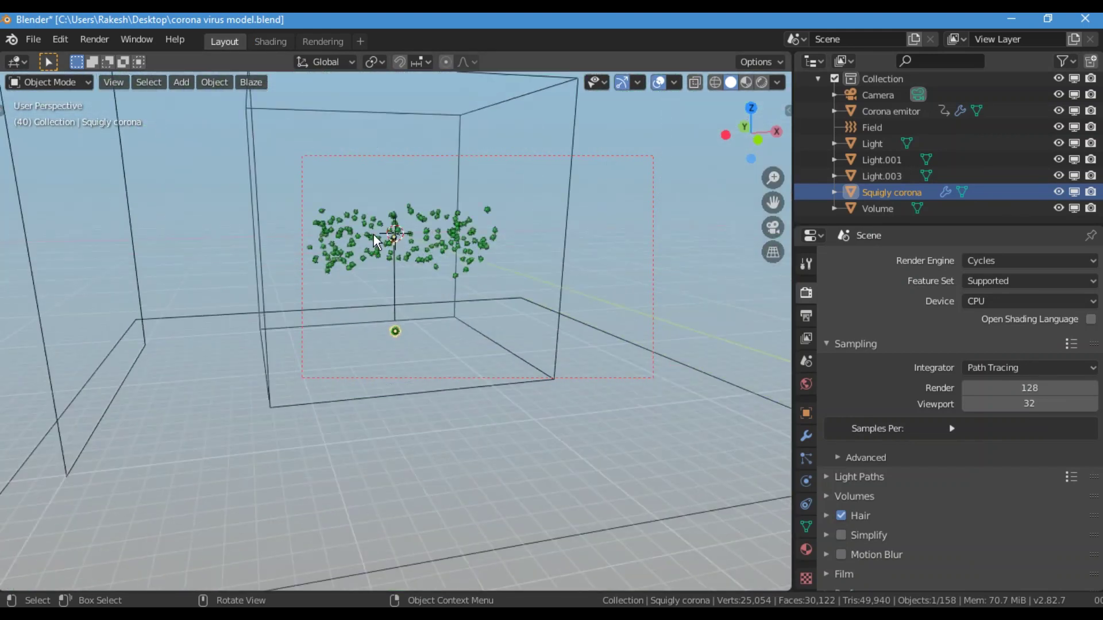
{"action": "left_click_drag", "start_coordinate": [315, 262], "coordinate": [415, 268], "text": "alt"}
{"action": "scroll", "coordinate": [413, 264], "scroll_direction": "down", "scroll_amount": 8}
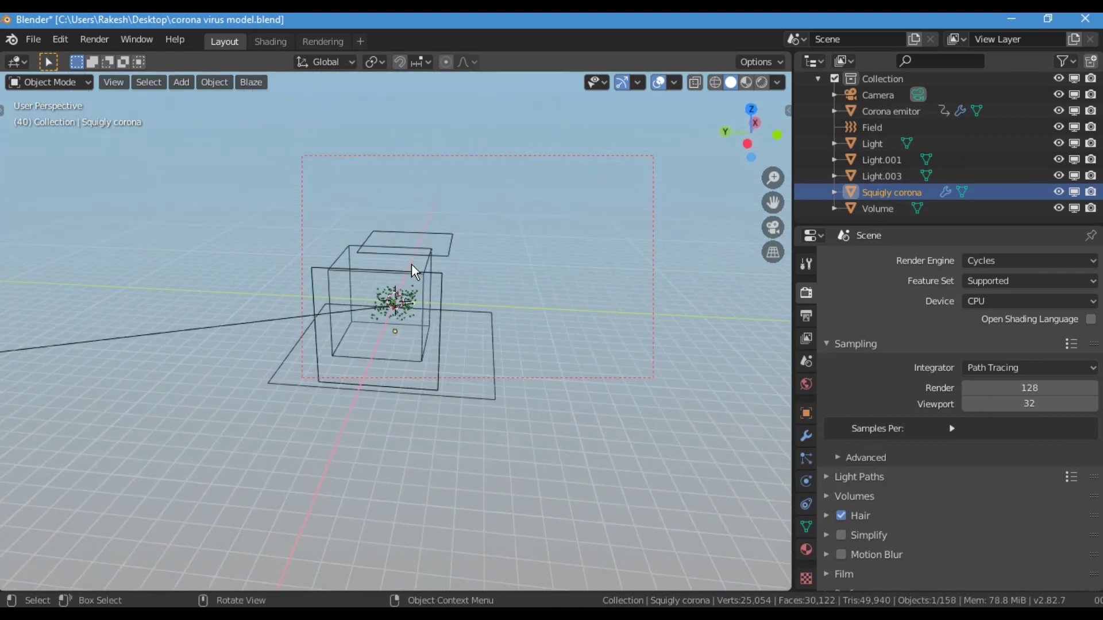
- Delete the default camera, cube and light, and add a UV sphere with 32 segments and 32 rings
{"action": "key", "text": "x"}
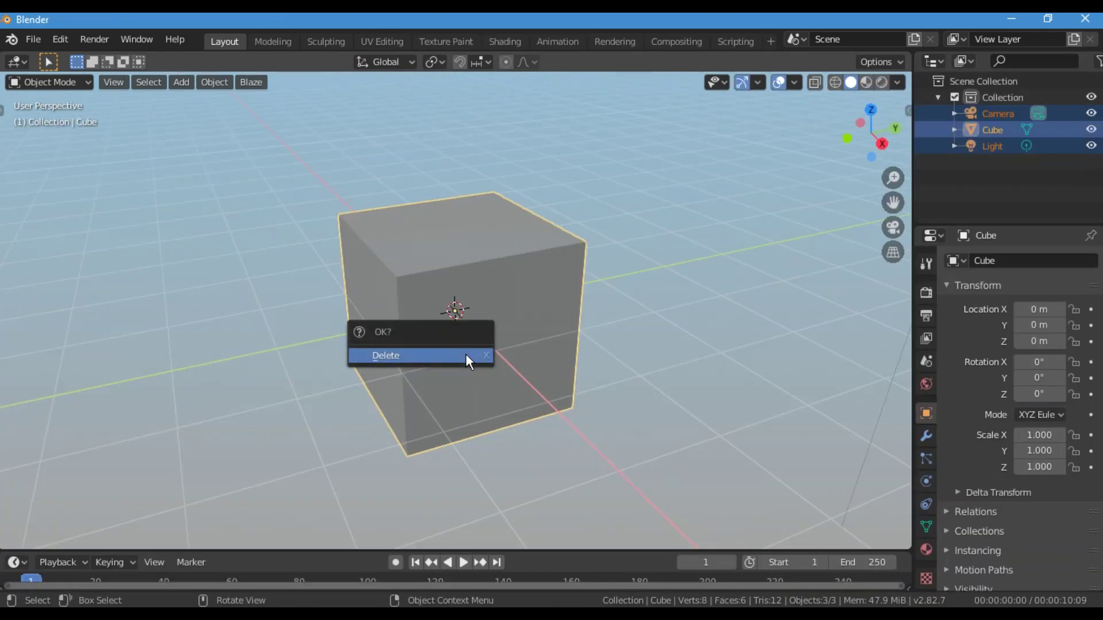
{"action": "left_click", "coordinate": [467, 355]}
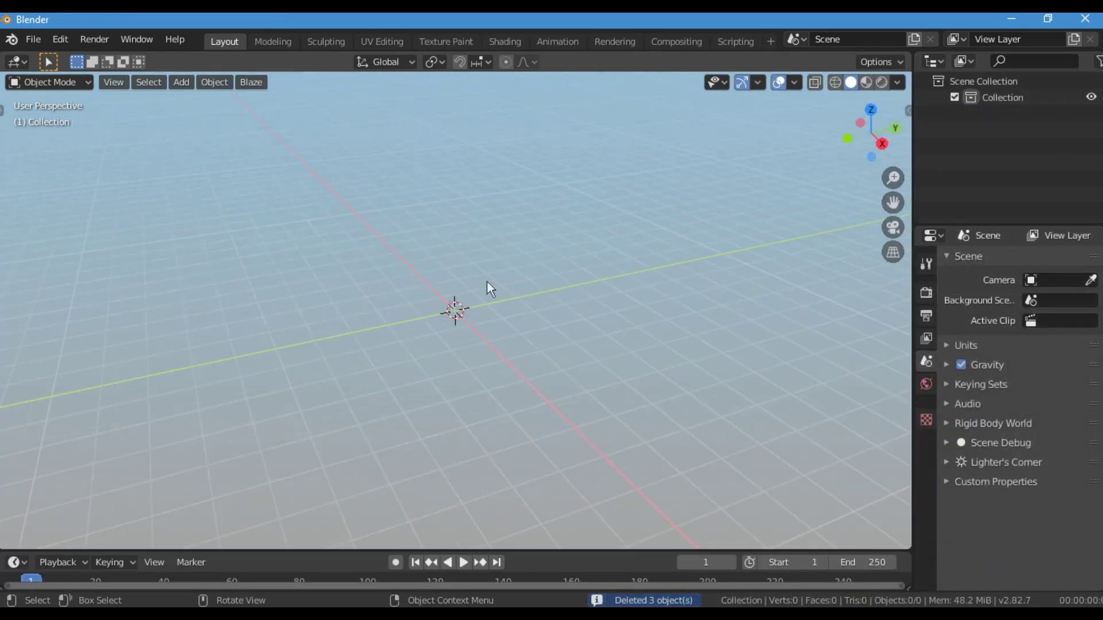
{"action": "key", "text": "shift+a"}
{"action": "mouse_move", "coordinate": [353, 280]}
{"action": "left_click", "coordinate": [426, 325]}
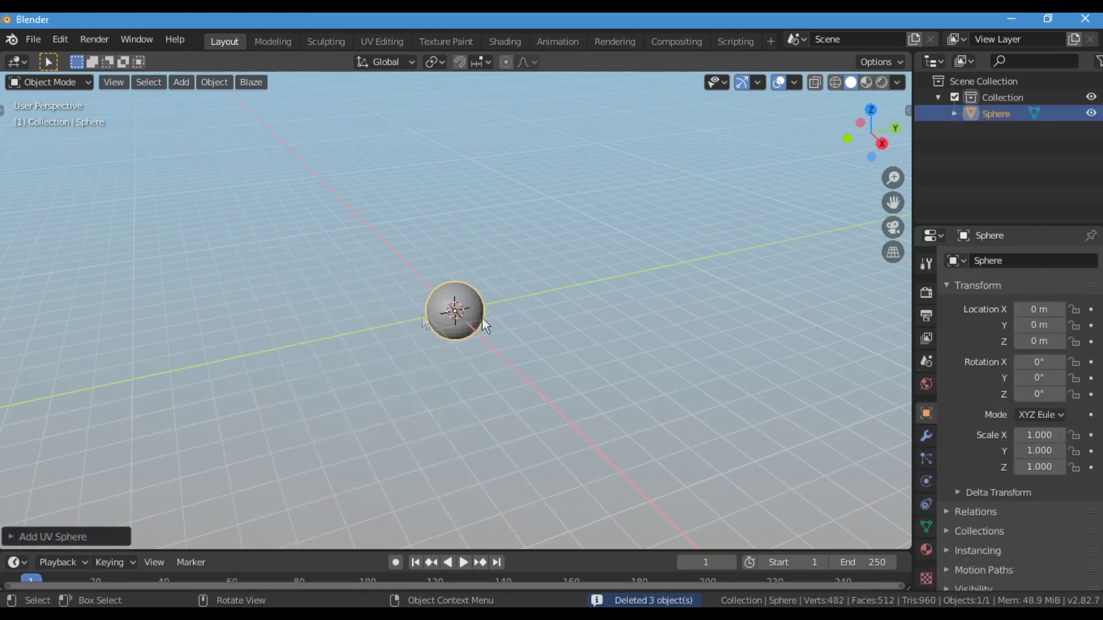
{"action": "left_click", "coordinate": [85, 537]}
{"action": "left_click", "coordinate": [169, 374]}
{"action": "type", "text": "32"}
{"action": "key", "text": "Return"}
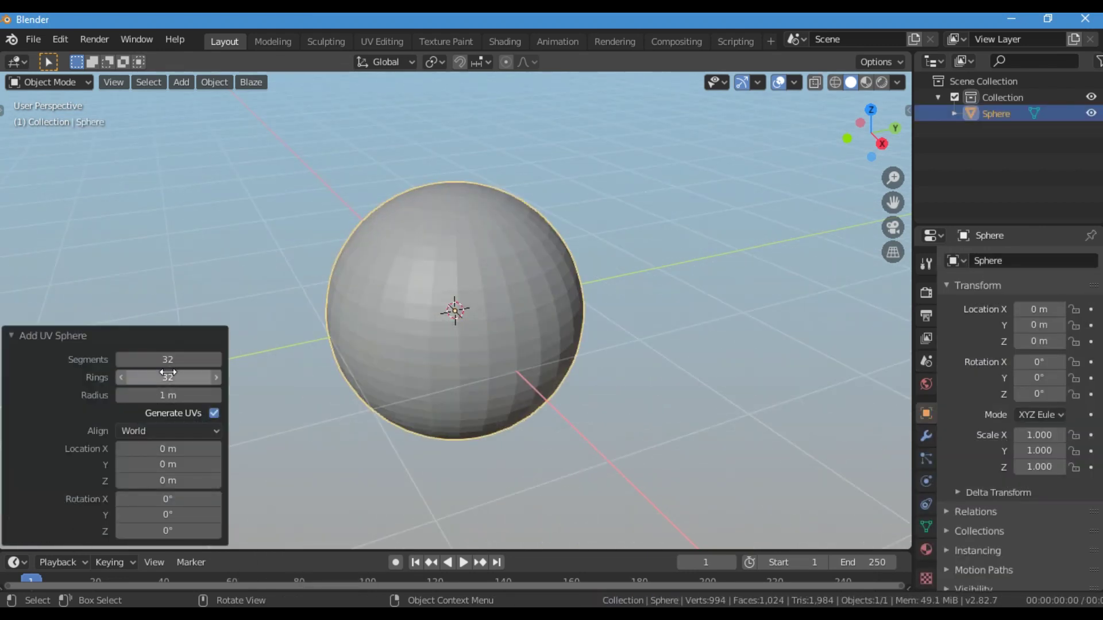
- Apply smooth shading to the sphere
{"action": "scroll", "coordinate": [468, 305], "scroll_direction": "up", "scroll_amount": 4}
{"action": "scroll", "coordinate": [468, 305], "scroll_direction": "down", "scroll_amount": 3}
{"action": "left_click", "coordinate": [37, 336]}
{"action": "right_click", "coordinate": [460, 270]}
{"action": "left_click", "coordinate": [463, 276]}
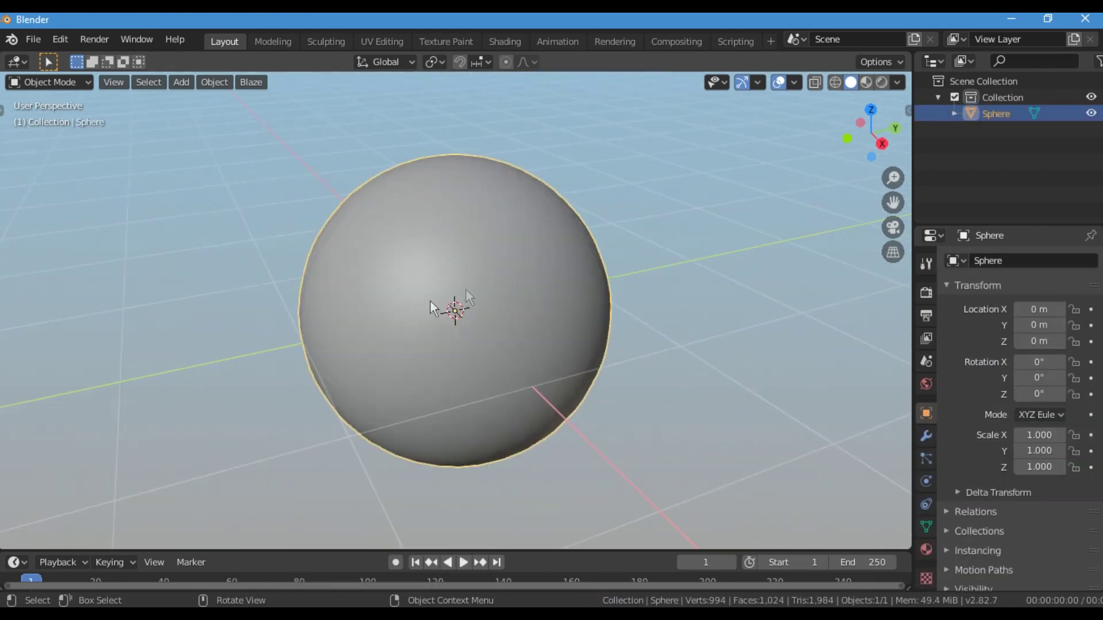
{"action": "scroll", "coordinate": [451, 328], "scroll_direction": "down", "scroll_amount": 3}
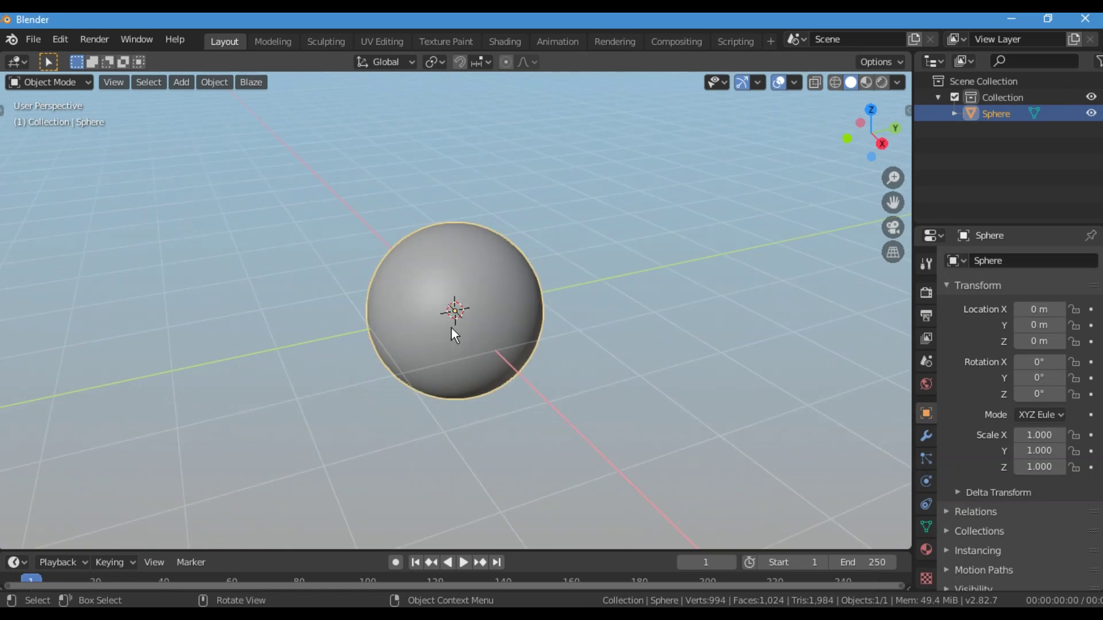
- Add a cylinder mesh and move it beside the sphere, to about 3.83 m along the Y axis
{"action": "key", "text": "shift+a"}
{"action": "mouse_move", "coordinate": [474, 291]}
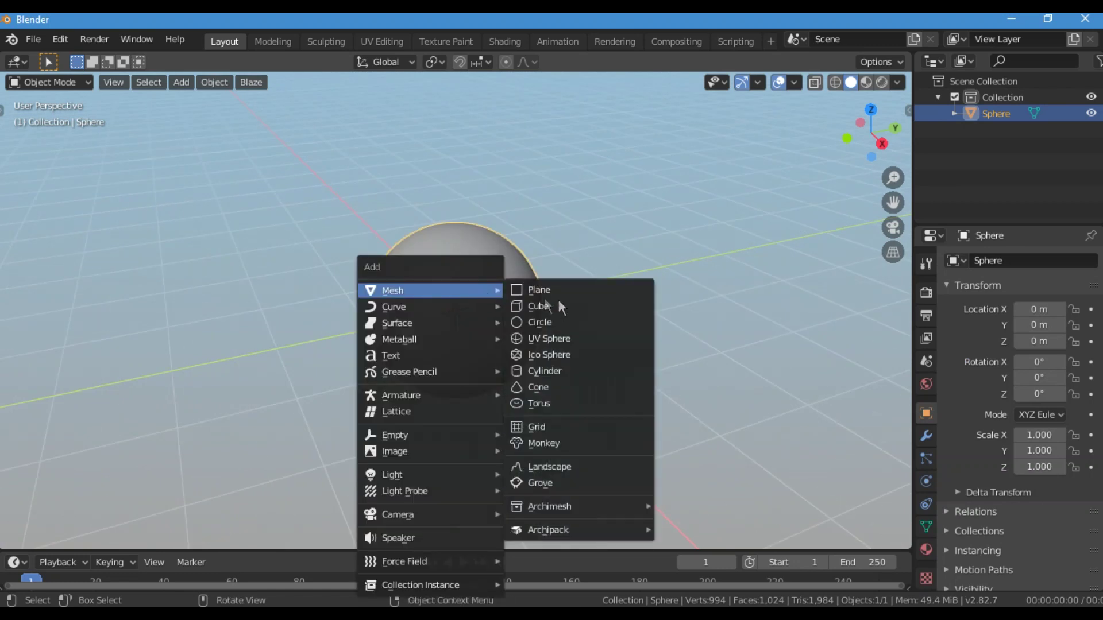
{"action": "left_click", "coordinate": [547, 372]}
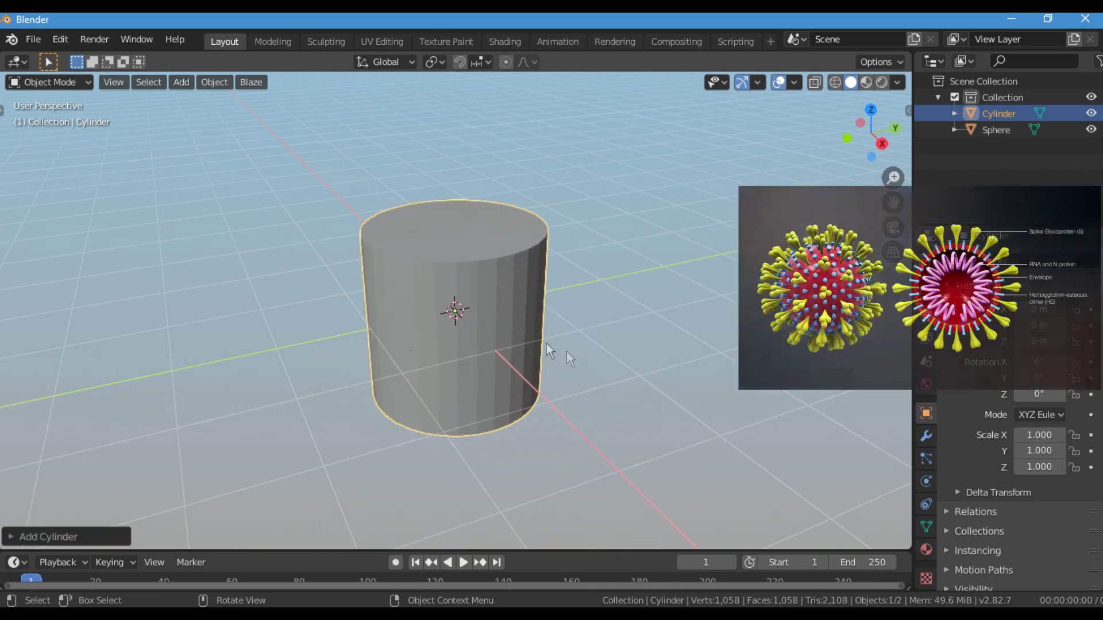
{"action": "key", "text": "g"}
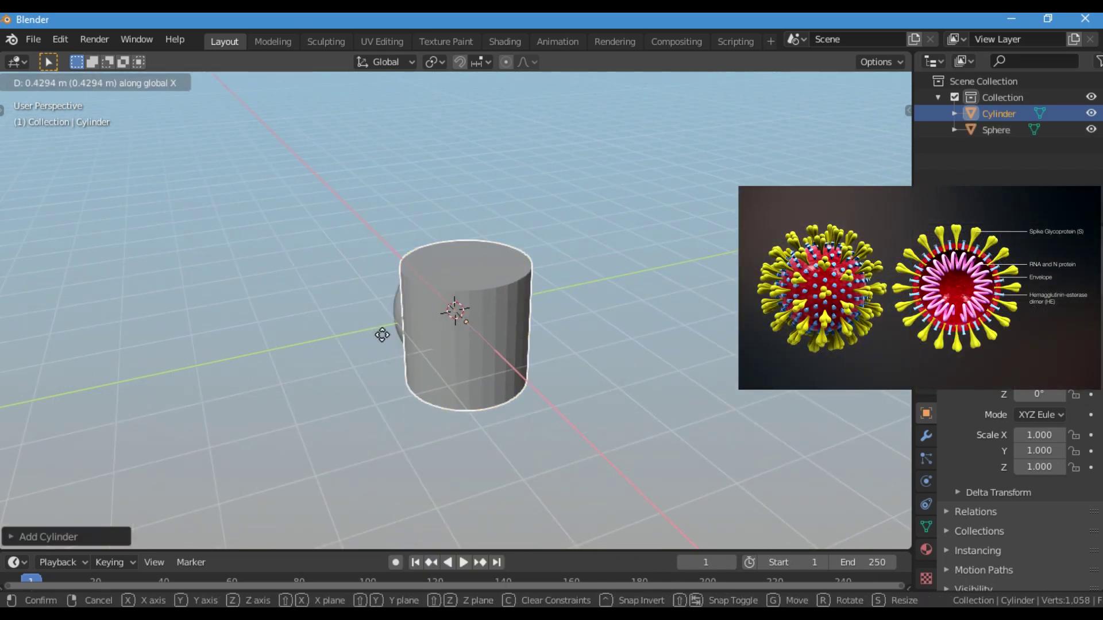
{"action": "left_click", "coordinate": [560, 292]}
- In Edit Mode with X-ray, select the cylinder's top vertices in right view and scale them to about three quarters
{"action": "key", "text": "KP_Decimal"}
{"action": "key", "text": "KP_3"}
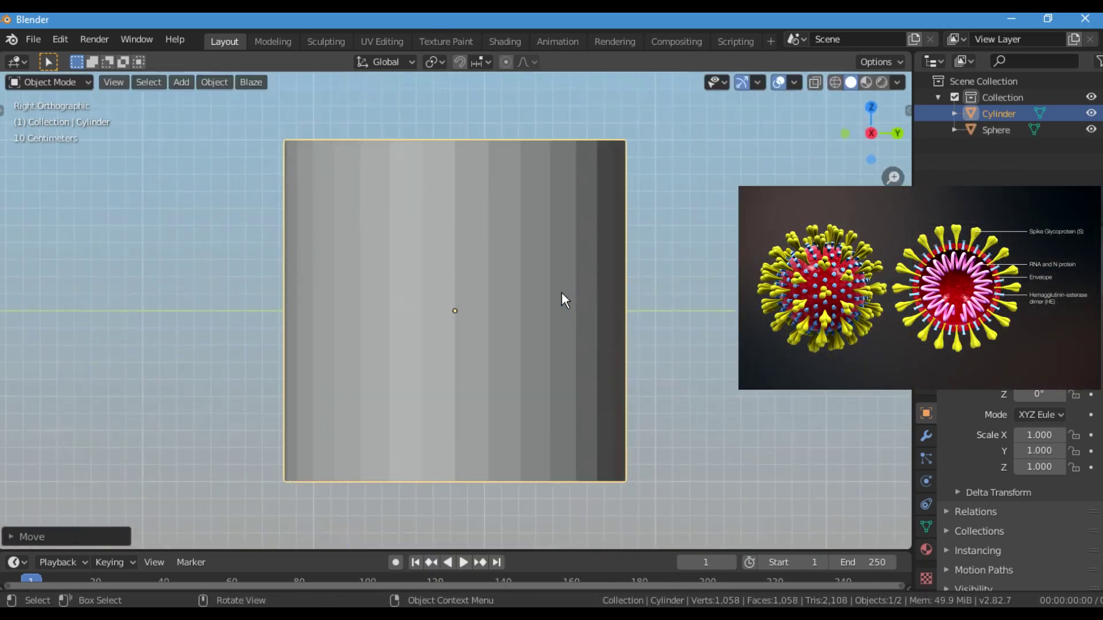
{"action": "scroll", "coordinate": [545, 294], "scroll_direction": "down", "scroll_amount": 2}
{"action": "key", "text": "Tab"}
{"action": "key", "text": "alt+a"}
{"action": "key", "text": "alt+z"}
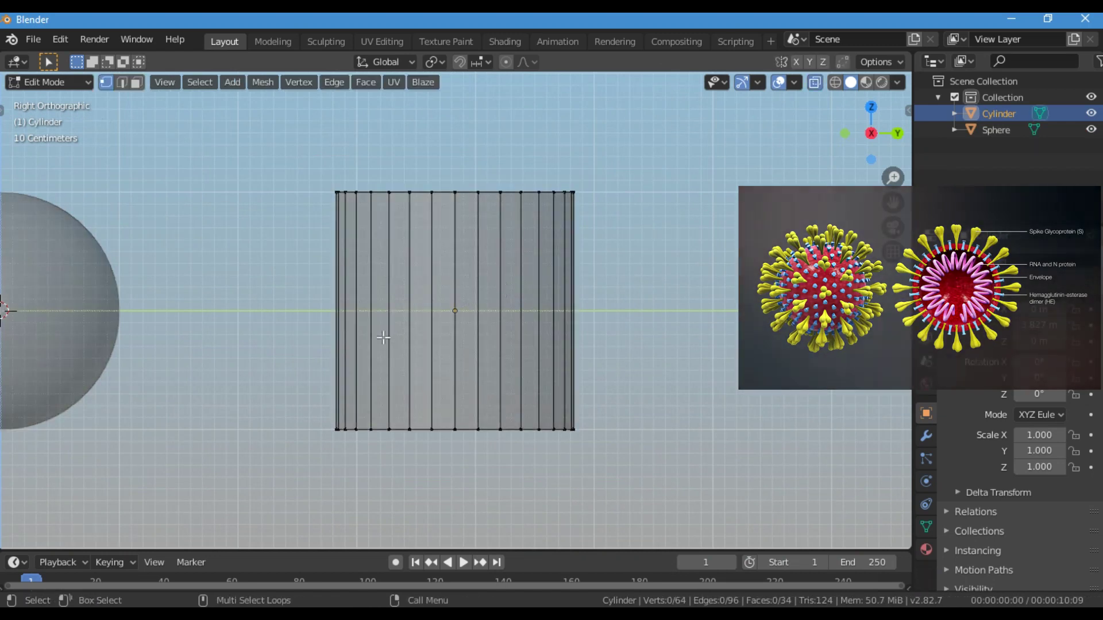
{"action": "scroll", "coordinate": [519, 291], "scroll_direction": "down", "scroll_amount": 2}
{"action": "left_click_drag", "start_coordinate": [648, 303], "coordinate": [351, 201]}
{"action": "key", "text": "s"}
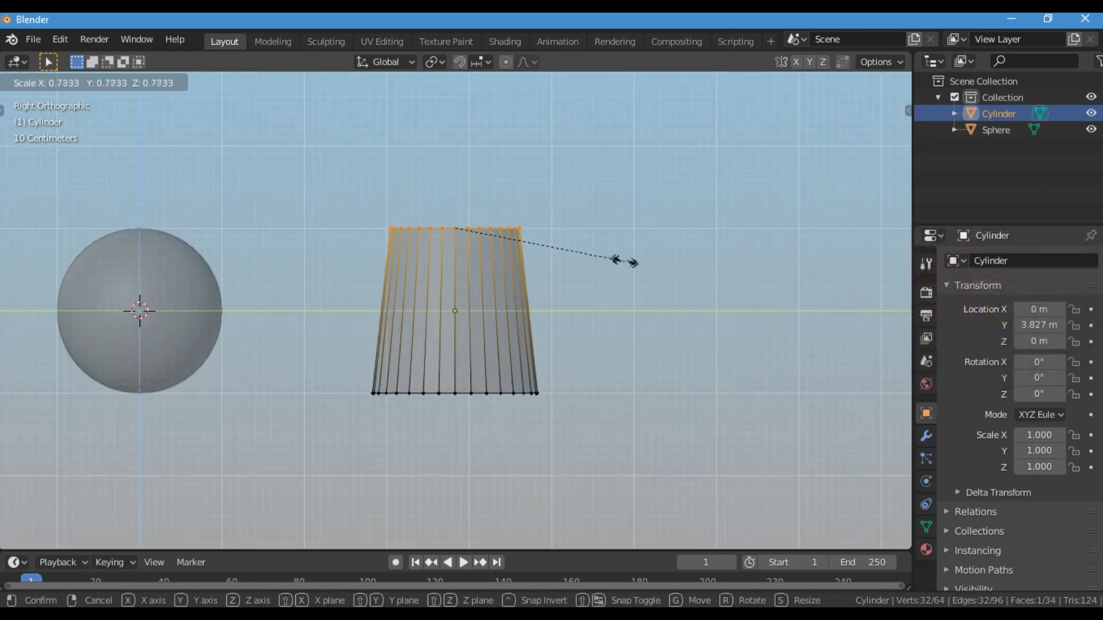
{"action": "left_click", "coordinate": [616, 260]}
- Extrude the cylinder's top ring upward twice to form the spike's neck, widening the second ring slightly
{"action": "key", "text": "e"}
{"action": "left_click", "coordinate": [569, 222]}
{"action": "key", "text": "ctrl+KP_8"}
{"action": "scroll", "coordinate": [567, 221], "scroll_direction": "up", "scroll_amount": 6, "text": "shift"}
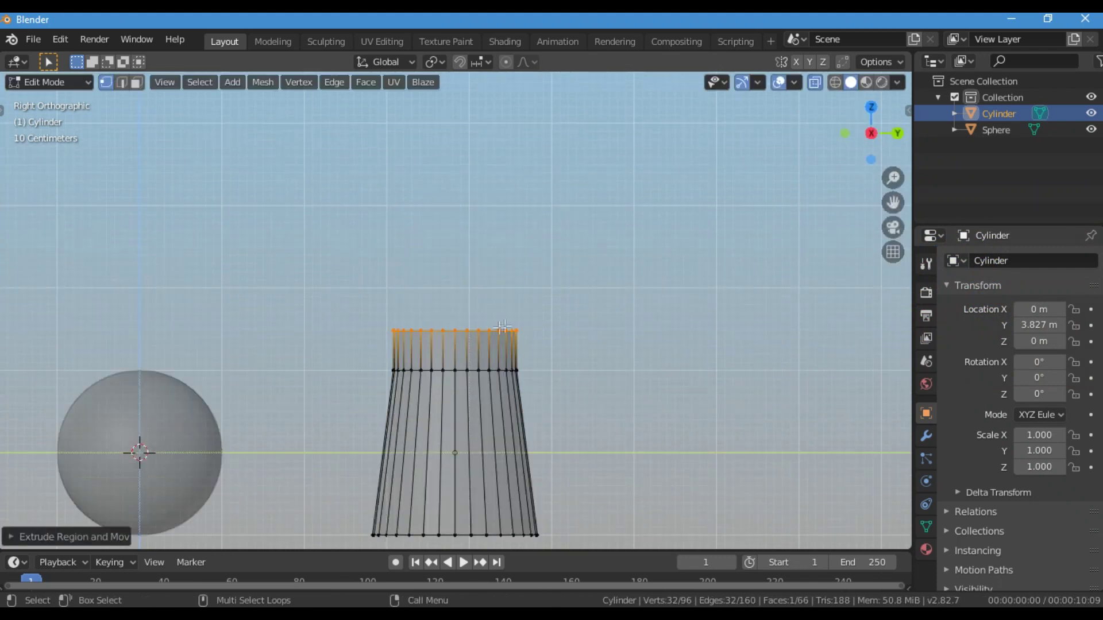
{"action": "key", "text": "e"}
{"action": "left_click", "coordinate": [499, 271]}
{"action": "key", "text": "s"}
{"action": "left_click", "coordinate": [533, 294]}
- Extrude the top ring upward five times, scaling each new ring wider to flare the neck into the base of a bulb
{"action": "key", "text": "e"}
{"action": "left_click", "coordinate": [539, 279]}
{"action": "key", "text": "s"}
{"action": "left_click", "coordinate": [555, 278]}
{"action": "key", "text": "e"}
{"action": "left_click", "coordinate": [546, 261]}
{"action": "key", "text": "s"}
{"action": "left_click", "coordinate": [570, 272]}
{"action": "key", "text": "e"}
{"action": "left_click", "coordinate": [580, 256]}
{"action": "key", "text": "s"}
{"action": "left_click", "coordinate": [582, 253]}
{"action": "key", "text": "e"}
{"action": "left_click", "coordinate": [583, 241]}
{"action": "key", "text": "s"}
{"action": "left_click", "coordinate": [587, 245]}
{"action": "key", "text": "e"}
{"action": "left_click", "coordinate": [590, 236]}
{"action": "key", "text": "s"}
{"action": "left_click", "coordinate": [592, 236]}
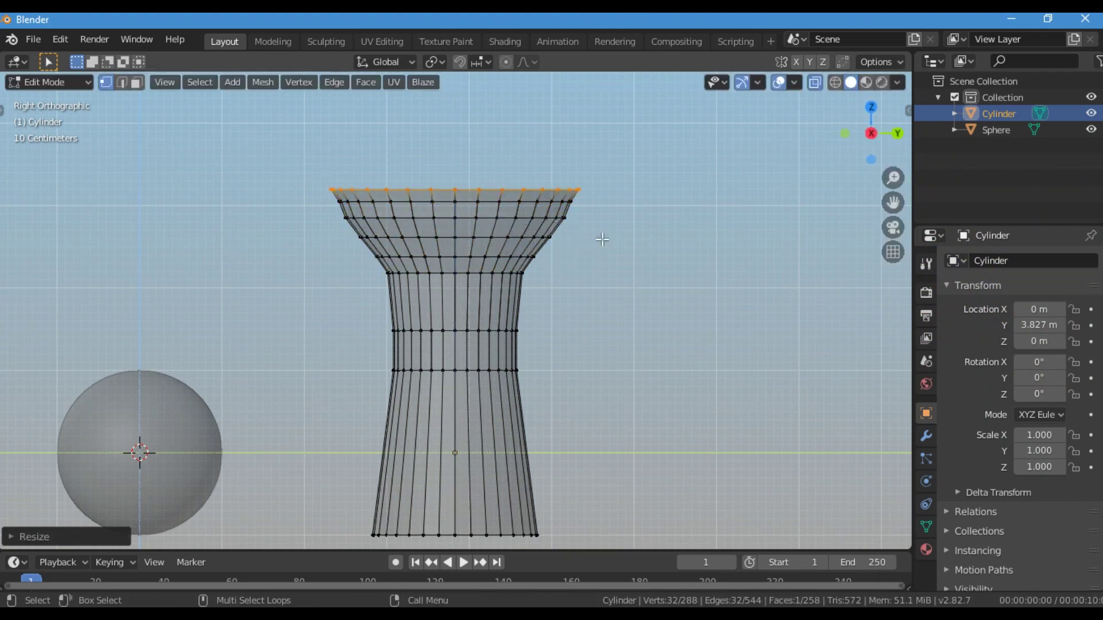
- Extrude and scale four more rings to round the bulb through its widest part and begin tapering it inward
{"action": "key", "text": "e"}
{"action": "left_click", "coordinate": [614, 220]}
{"action": "key", "text": "s"}
{"action": "left_click", "coordinate": [628, 219]}
{"action": "key", "text": "e"}
{"action": "left_click", "coordinate": [632, 210]}
{"action": "key", "text": "s"}
{"action": "left_click", "coordinate": [629, 201]}
{"action": "scroll", "coordinate": [629, 201], "scroll_direction": "up", "scroll_amount": 5, "text": "shift"}
{"action": "key", "text": "e"}
{"action": "left_click", "coordinate": [628, 223]}
{"action": "key", "text": "s"}
{"action": "left_click", "coordinate": [635, 228]}
{"action": "key", "text": "e"}
{"action": "left_click", "coordinate": [701, 246]}
{"action": "key", "text": "s"}
{"action": "left_click", "coordinate": [667, 244]}
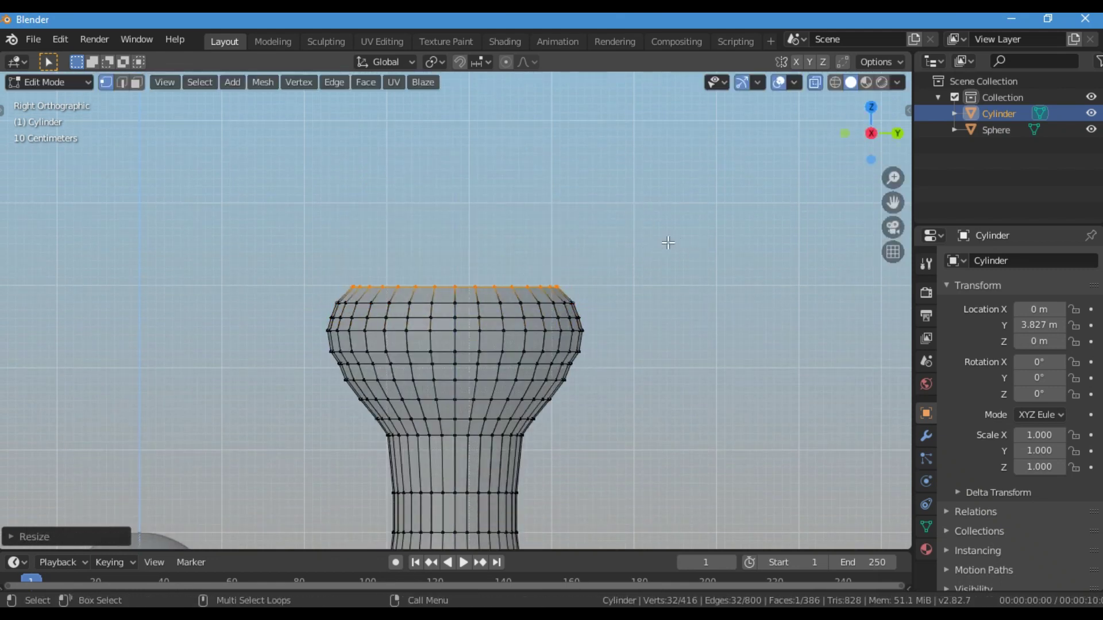
- Extrude four further rings upward, scaling each one smaller to close the bulb toward a narrow tip
{"action": "key", "text": "e"}
{"action": "left_click", "coordinate": [667, 228]}
{"action": "key", "text": "s"}
{"action": "left_click", "coordinate": [638, 239]}
{"action": "key", "text": "e"}
{"action": "left_click", "coordinate": [665, 226]}
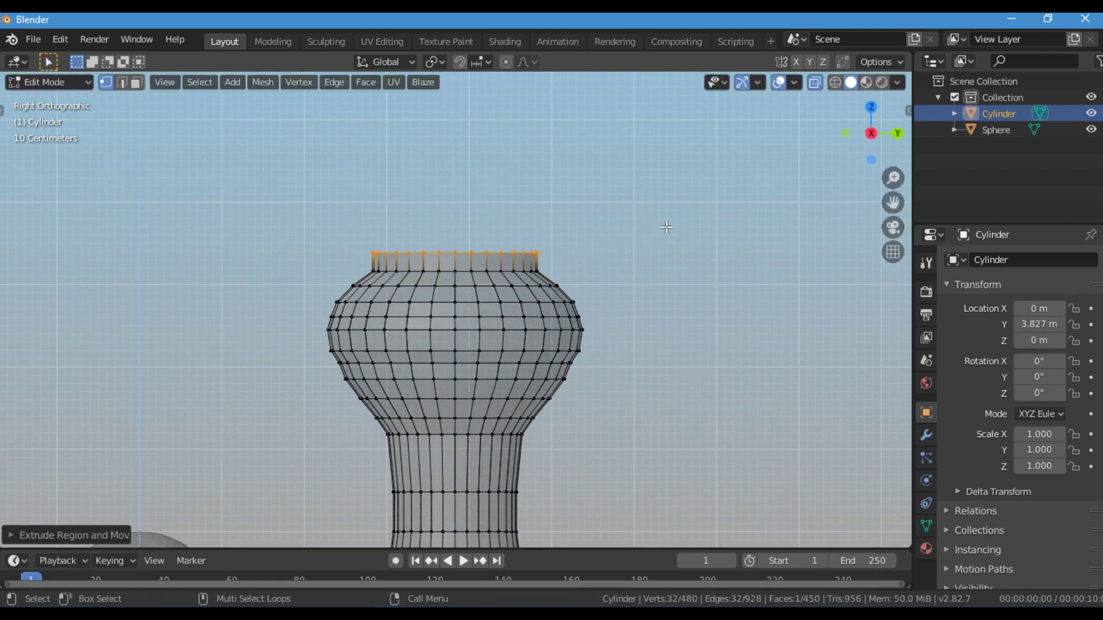
{"action": "key", "text": "s"}
{"action": "left_click", "coordinate": [601, 234]}
{"action": "key", "text": "e"}
{"action": "left_click", "coordinate": [591, 227]}
{"action": "key", "text": "s"}
{"action": "left_click", "coordinate": [548, 234]}
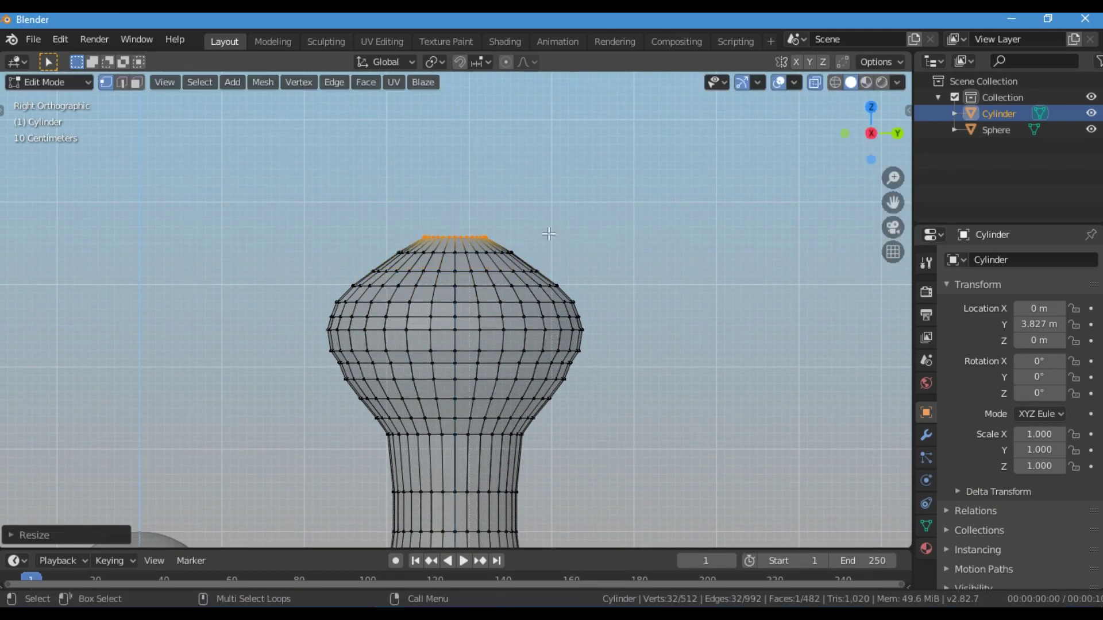
{"action": "key", "text": "e"}
{"action": "left_click", "coordinate": [535, 218]}
{"action": "key", "text": "s"}
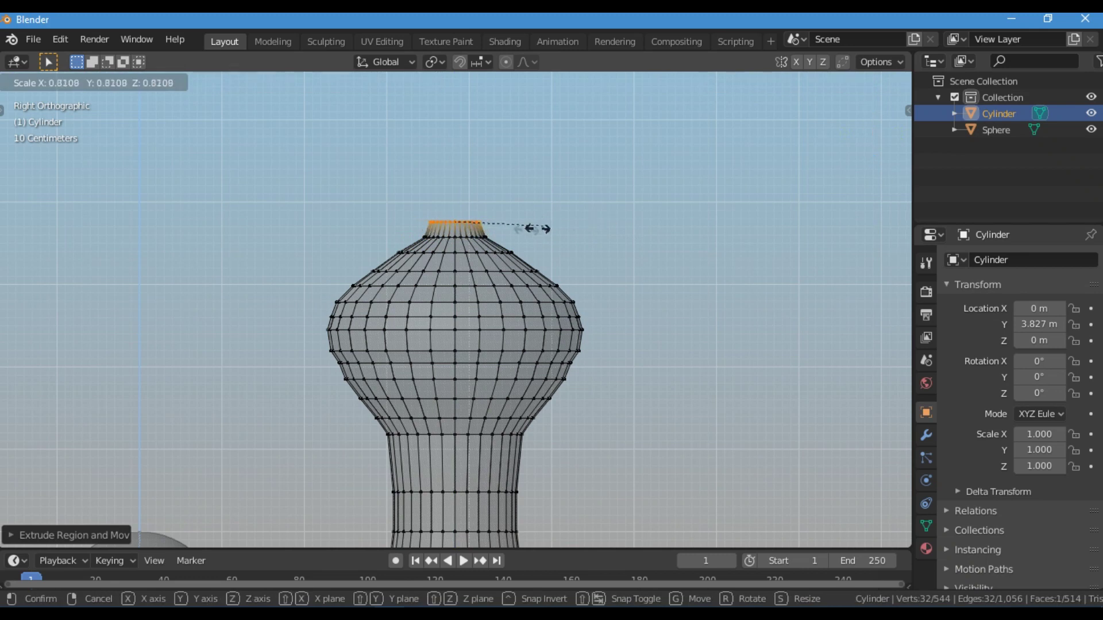
{"action": "left_click", "coordinate": [507, 219]}
- Lower the narrow top ring twice with smooth proportional editing to sink it into the bulb, and return to Object Mode
{"action": "key", "text": "o"}
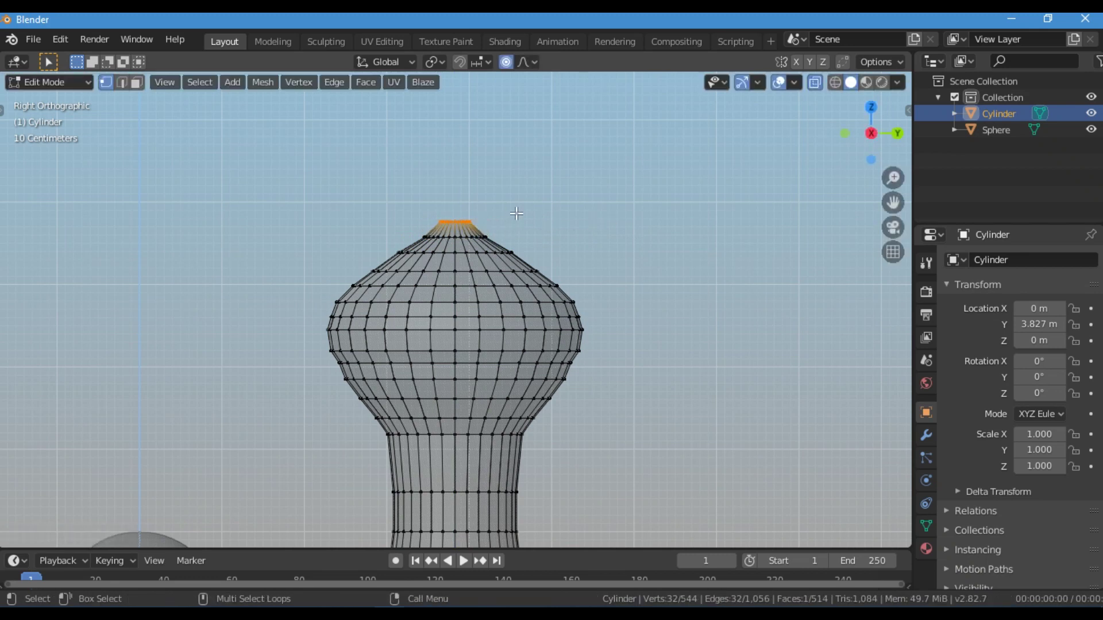
{"action": "key", "text": "g"}
{"action": "scroll", "coordinate": [516, 223], "scroll_direction": "up", "scroll_amount": 4}
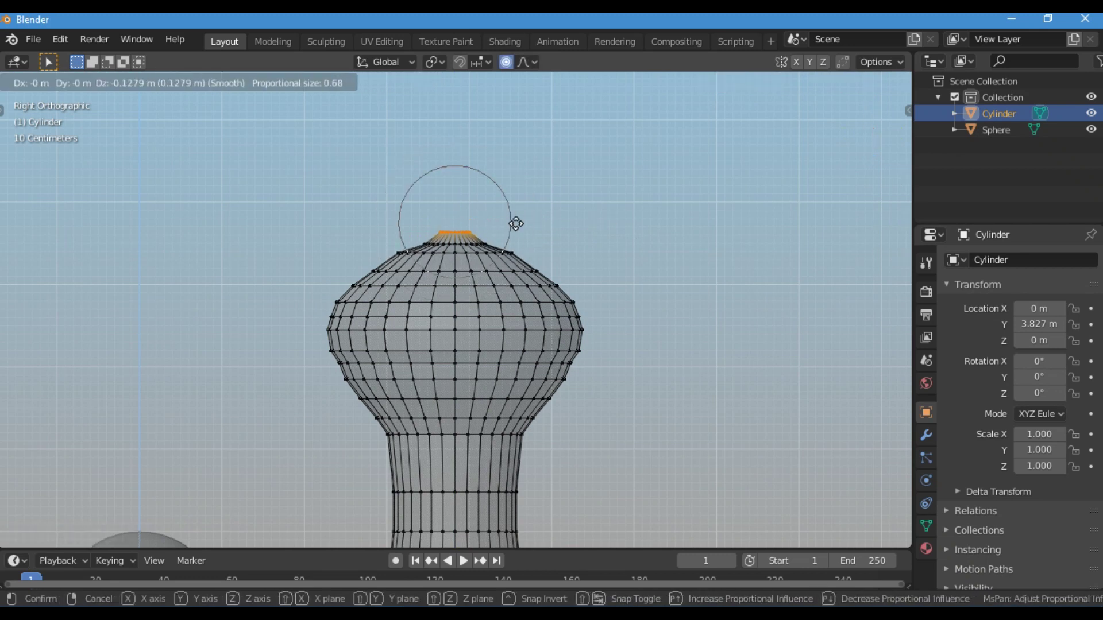
{"action": "left_click", "coordinate": [516, 228]}
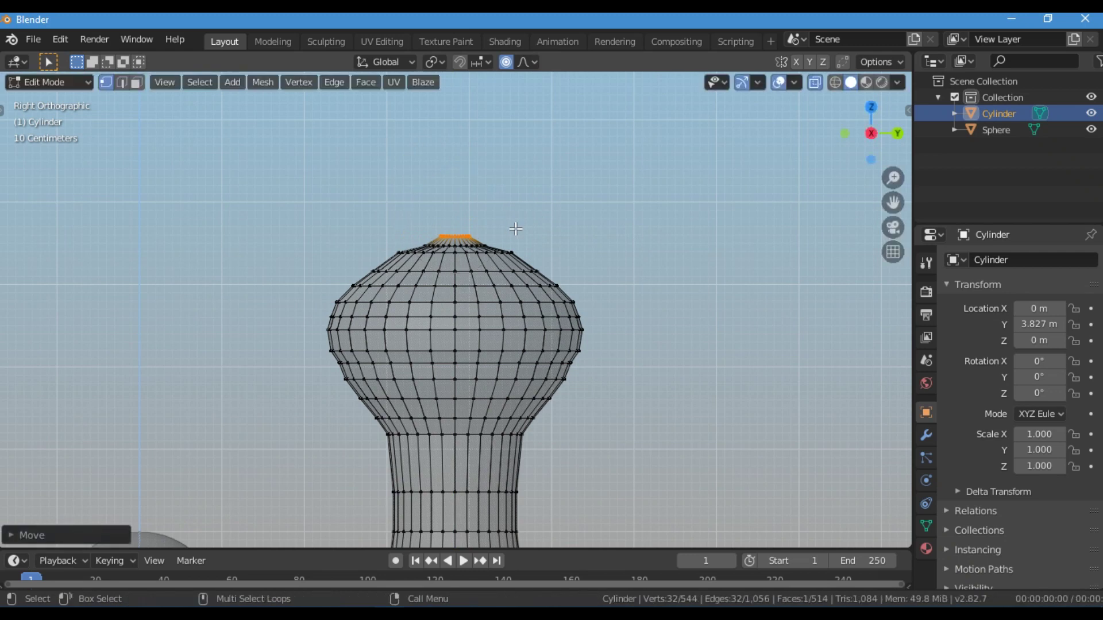
{"action": "key", "text": "g"}
{"action": "key", "text": "z"}
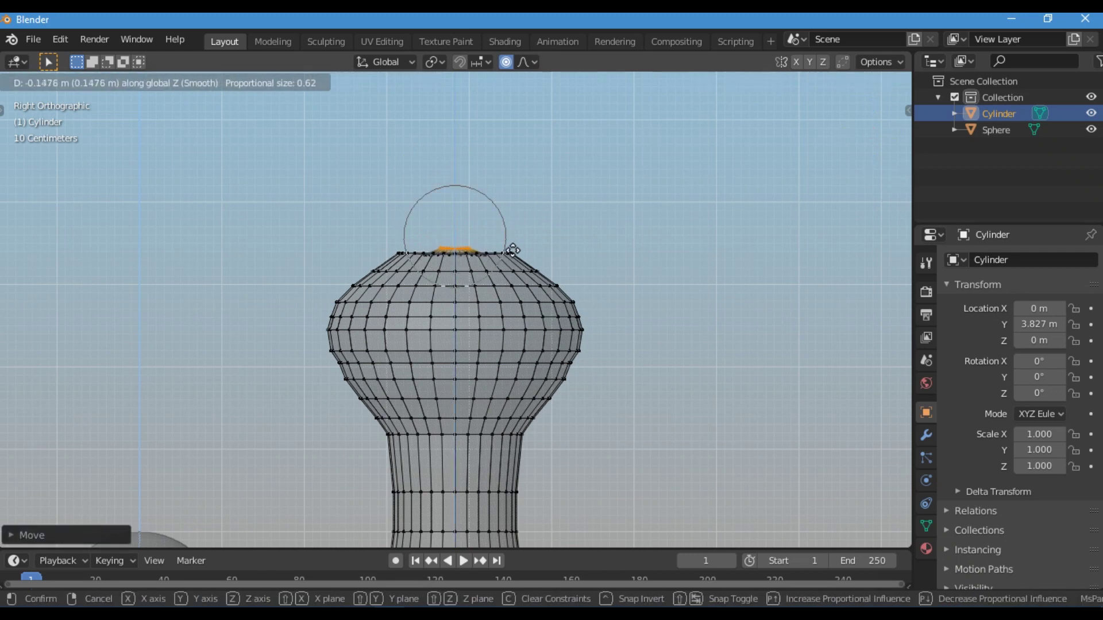
{"action": "left_click", "coordinate": [511, 253]}
{"action": "key", "text": "Tab"}
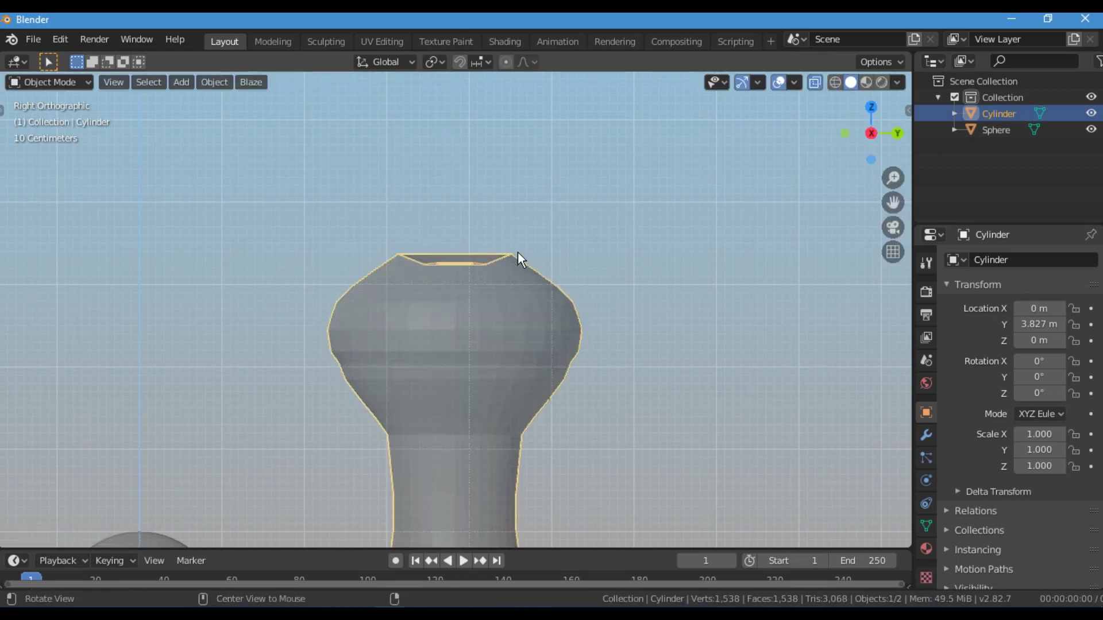
- Shade the cylinder spike smooth
{"action": "scroll", "coordinate": [528, 261], "scroll_direction": "down", "scroll_amount": 1}
{"action": "middle_click_drag", "start_coordinate": [528, 261], "coordinate": [425, 396]}
{"action": "right_click", "coordinate": [459, 285]}
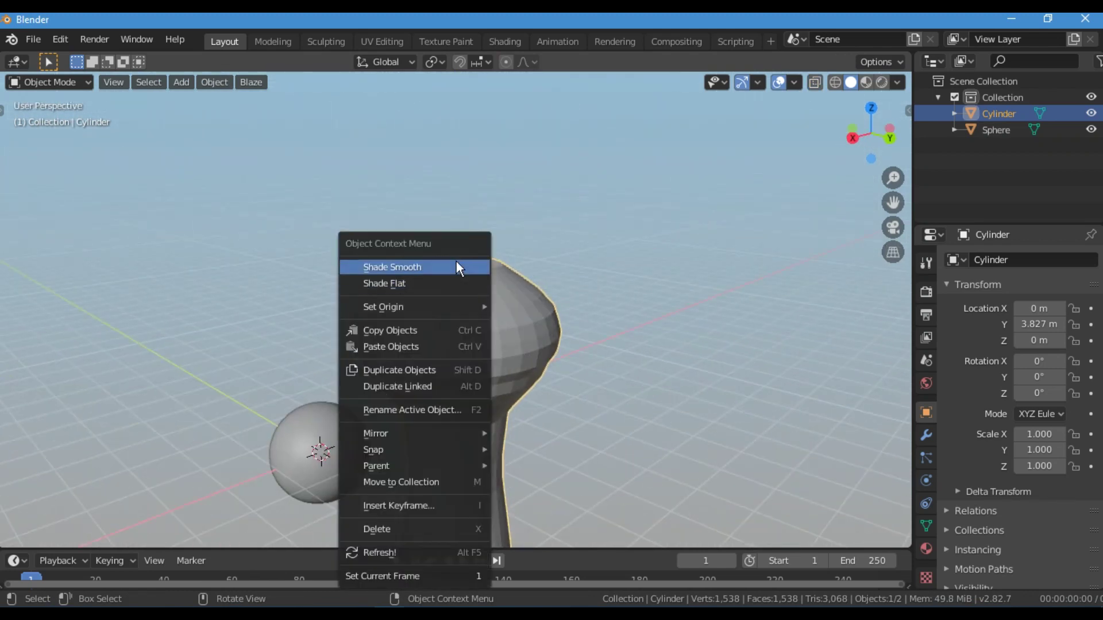
{"action": "left_click", "coordinate": [456, 261]}
- Scale the whole spike down uniformly to about 0.513 in the right orthographic view
{"action": "middle_click_drag", "start_coordinate": [545, 328], "coordinate": [467, 361]}
{"action": "scroll", "coordinate": [481, 353], "scroll_direction": "down", "scroll_amount": 3}
{"action": "key", "text": "KP_2"}
{"action": "key", "text": "KP_2"}
{"action": "key", "text": "KP_2"}
{"action": "key", "text": "KP_2"}
{"action": "key", "text": "KP_2"}
{"action": "key", "text": "KP_3"}
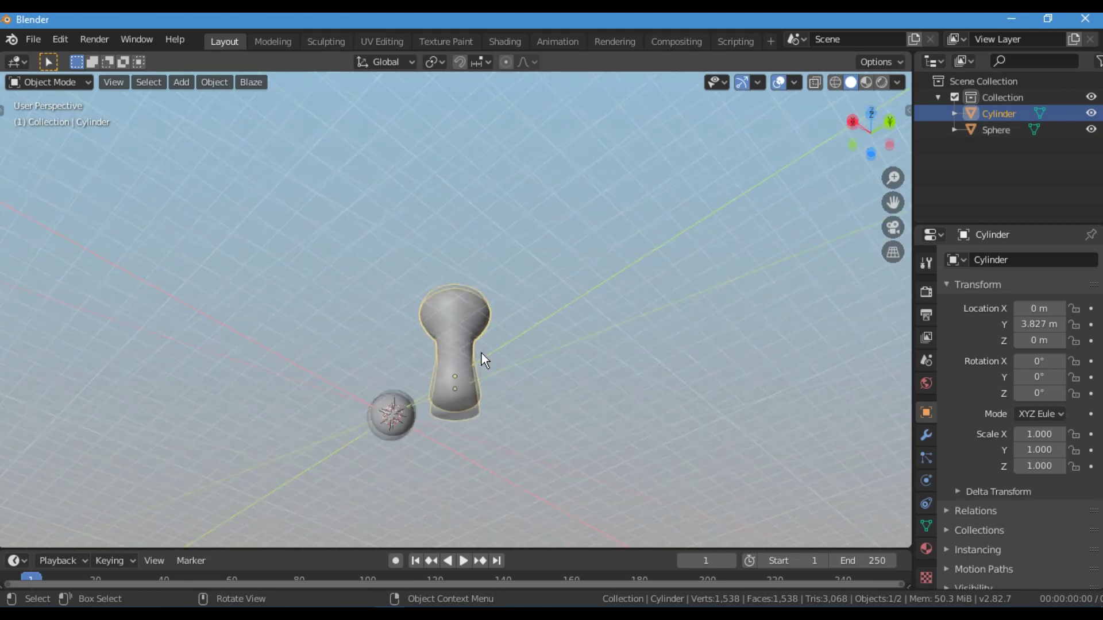
{"action": "scroll", "coordinate": [481, 353], "scroll_direction": "up", "scroll_amount": 3}
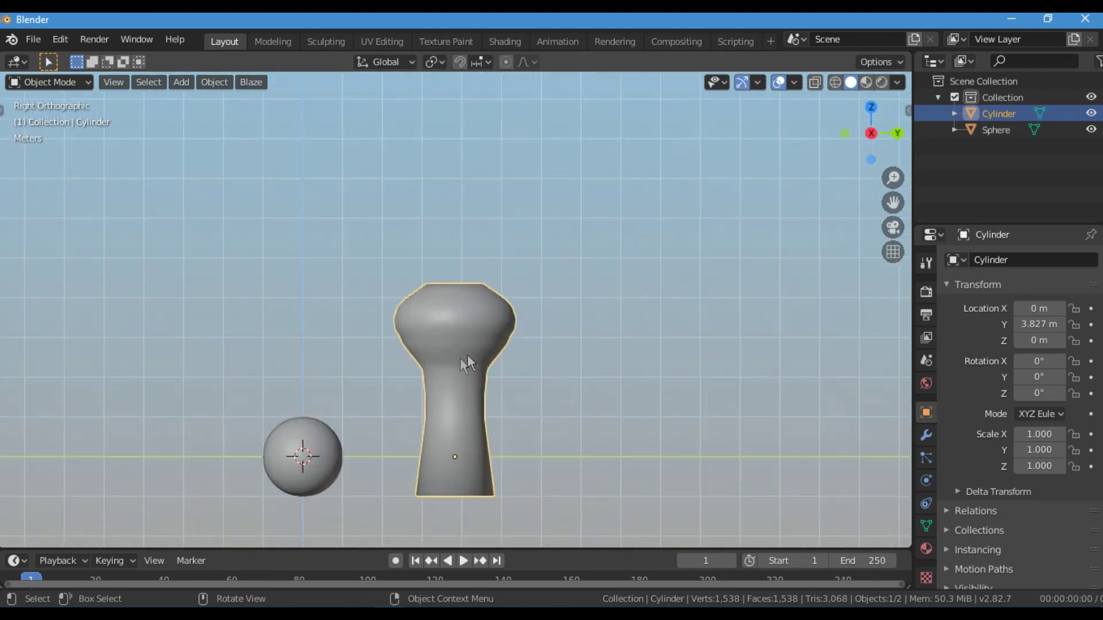
{"action": "scroll", "coordinate": [468, 361], "scroll_direction": "down", "scroll_amount": 2}
{"action": "key", "text": "s"}
{"action": "left_click", "coordinate": [570, 378]}
- Raise all of the spike's vertices along Z by about 0.54 m so its base sits at the object origin, and return to Object Mode
{"action": "scroll", "coordinate": [571, 378], "scroll_direction": "up", "scroll_amount": 6}
{"action": "key", "text": "Tab"}
{"action": "key", "text": "a"}
{"action": "key", "text": "o"}
{"action": "key", "text": "g"}
{"action": "key", "text": "z"}
{"action": "scroll", "coordinate": [493, 362], "scroll_direction": "up", "scroll_amount": 5}
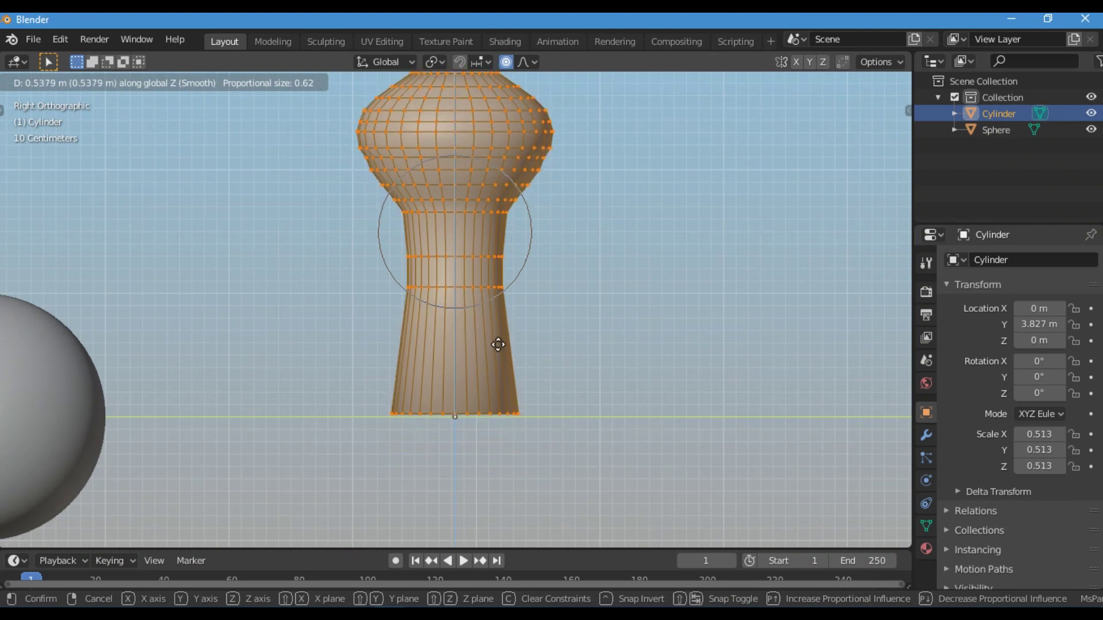
{"action": "left_click", "coordinate": [498, 346]}
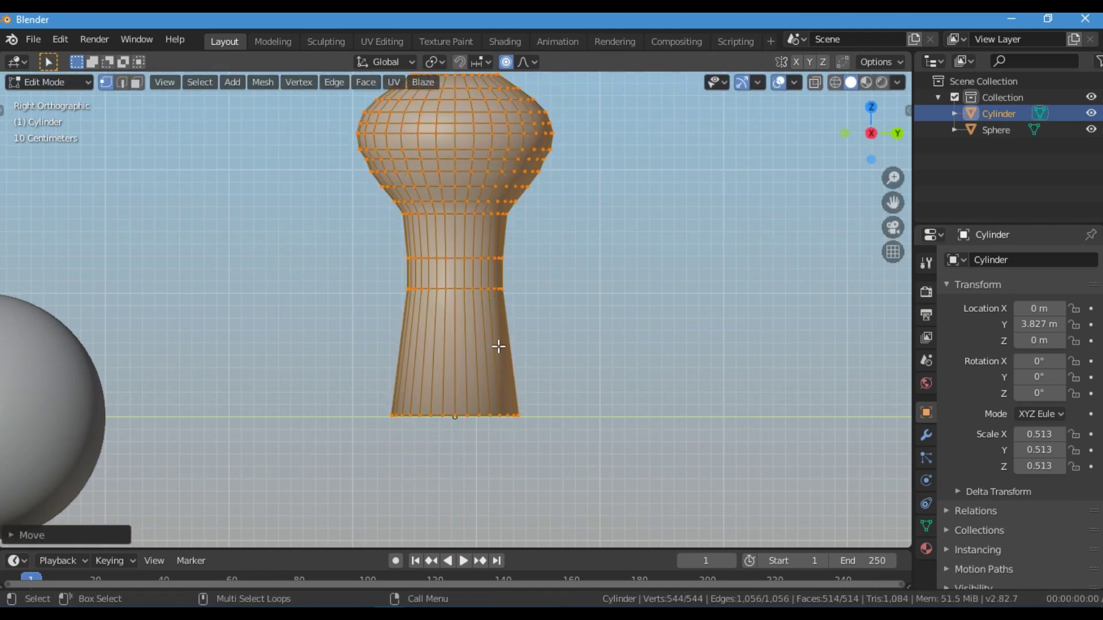
{"action": "key", "text": "o"}
{"action": "key", "text": "Tab"}
{"action": "scroll", "coordinate": [538, 339], "scroll_direction": "down", "scroll_amount": 2}
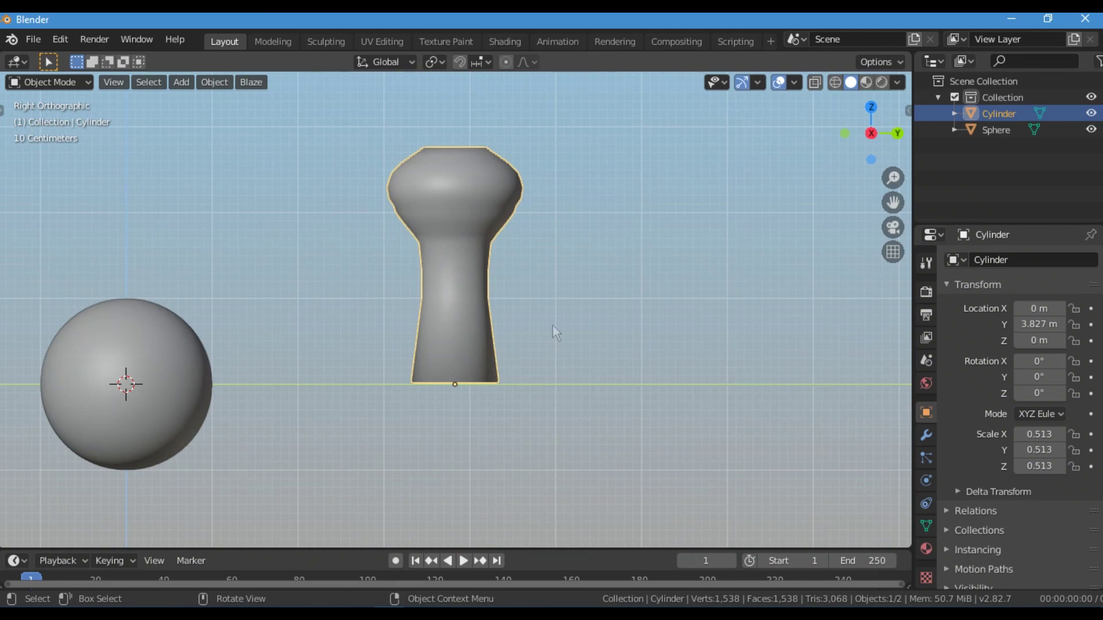
{"action": "key", "text": "r"}
{"action": "right_click", "coordinate": [541, 305]}
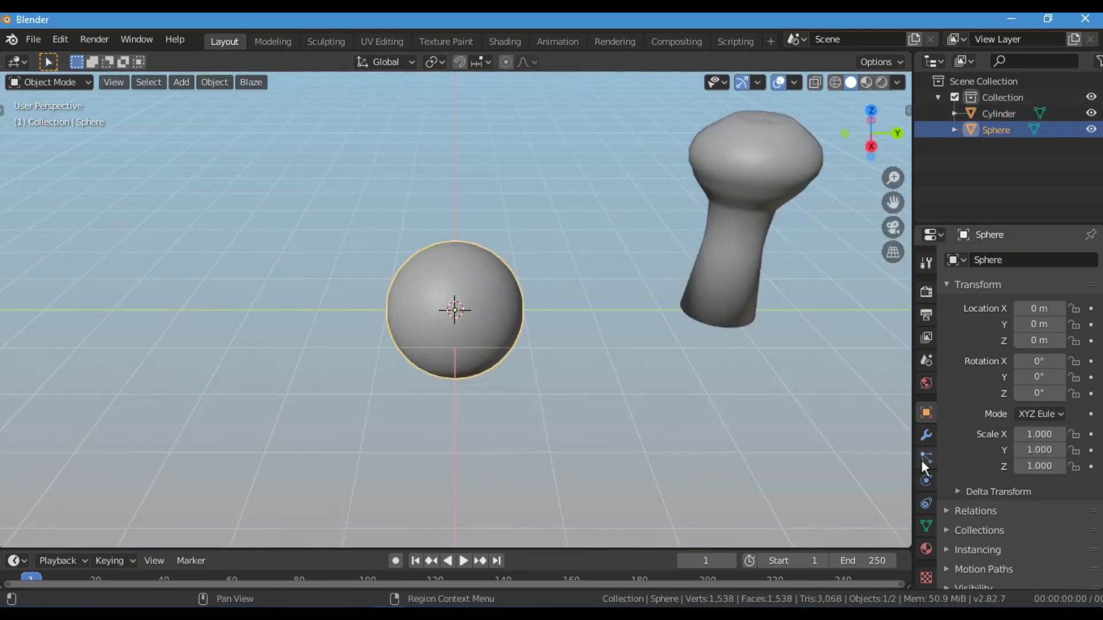
- Add a Hair particle system to the sphere and set the number of hairs to 50
{"action": "left_click", "coordinate": [924, 458]}
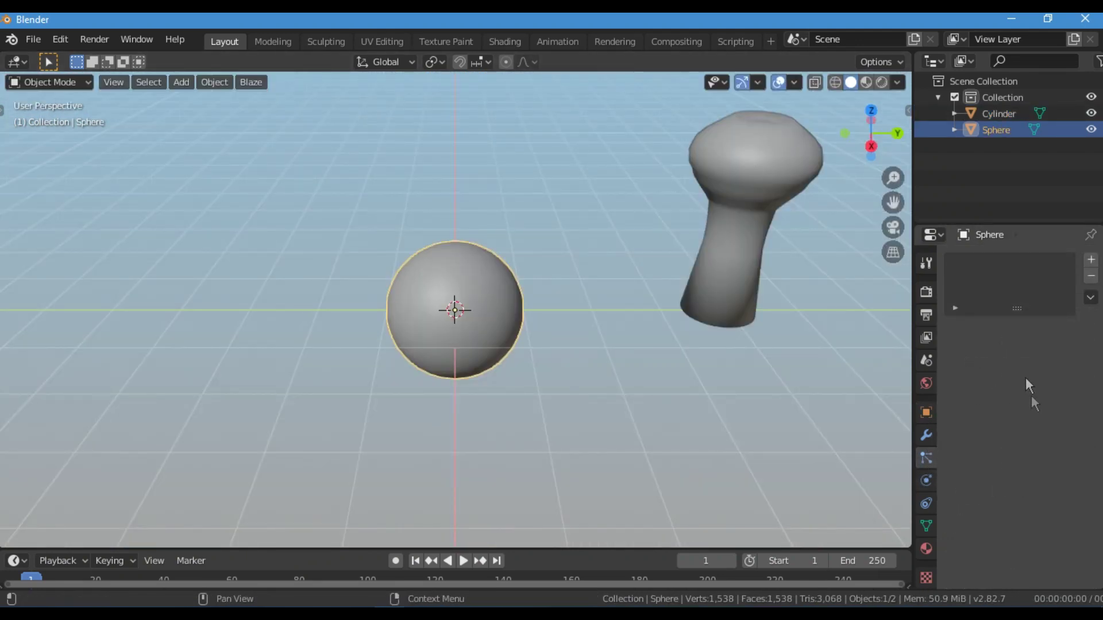
{"action": "left_click", "coordinate": [1091, 260]}
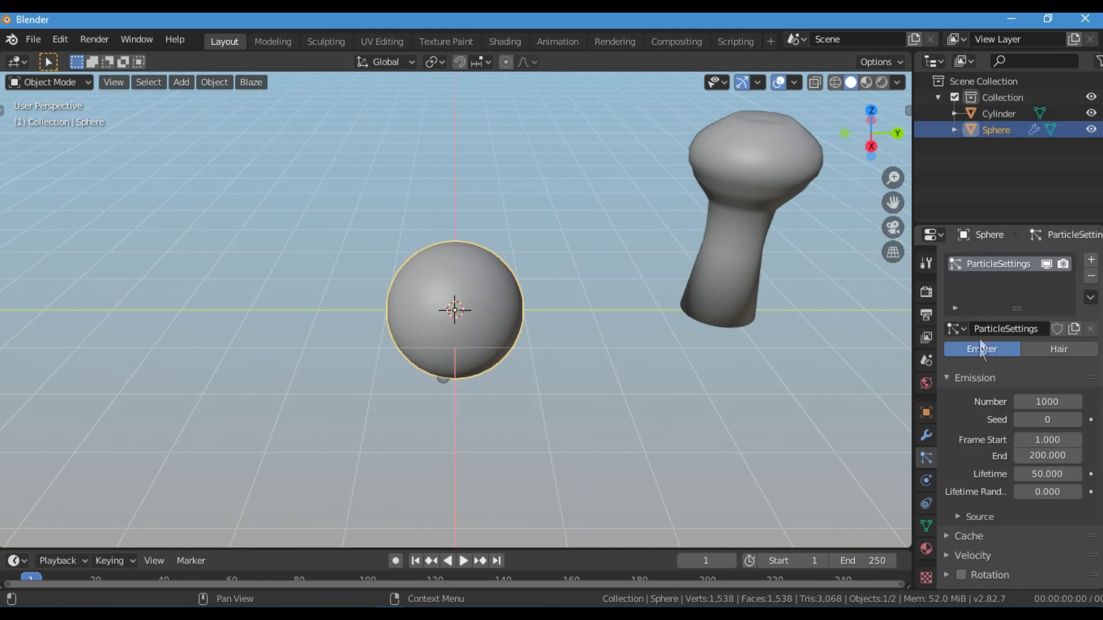
{"action": "left_click", "coordinate": [1058, 351]}
{"action": "scroll", "coordinate": [526, 371], "scroll_direction": "down", "scroll_amount": 2}
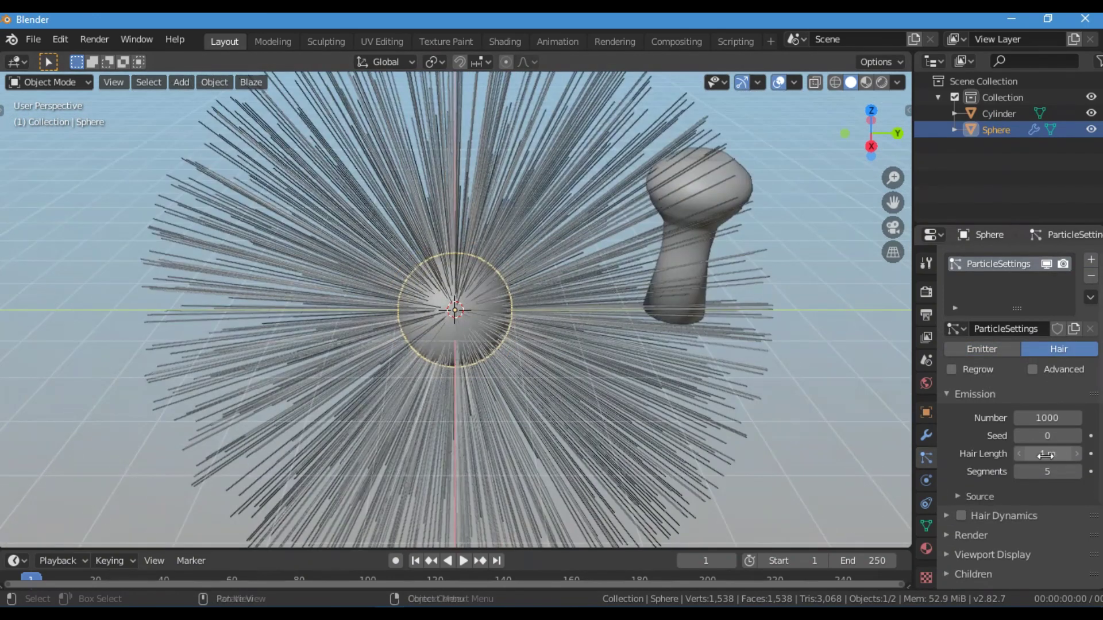
{"action": "scroll", "coordinate": [1047, 459], "scroll_direction": "down", "scroll_amount": 4}
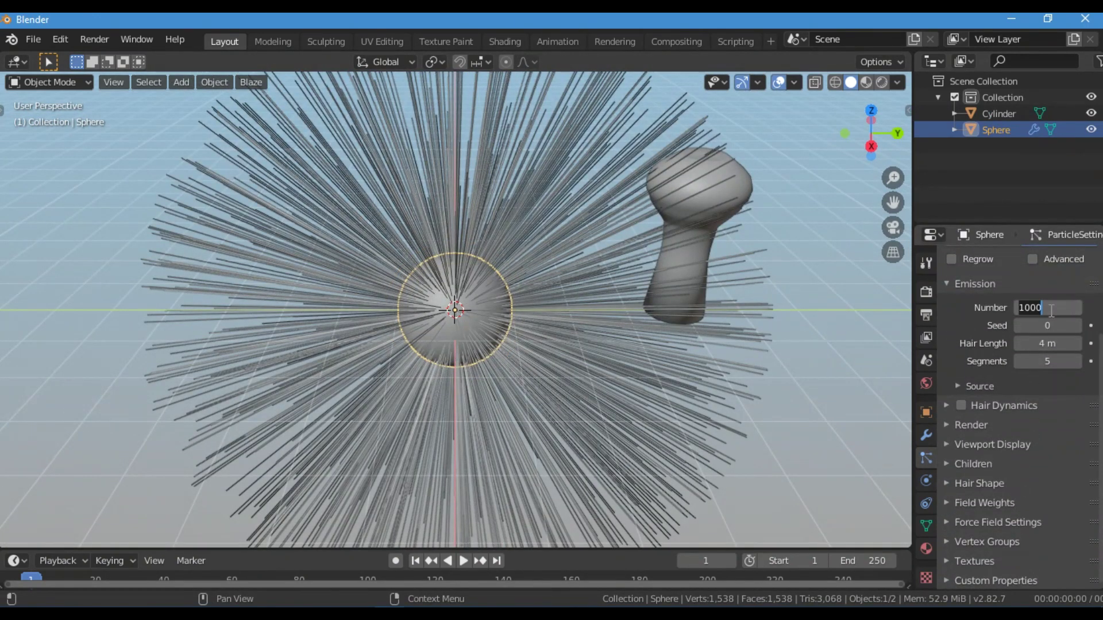
{"action": "key", "text": "Return"}
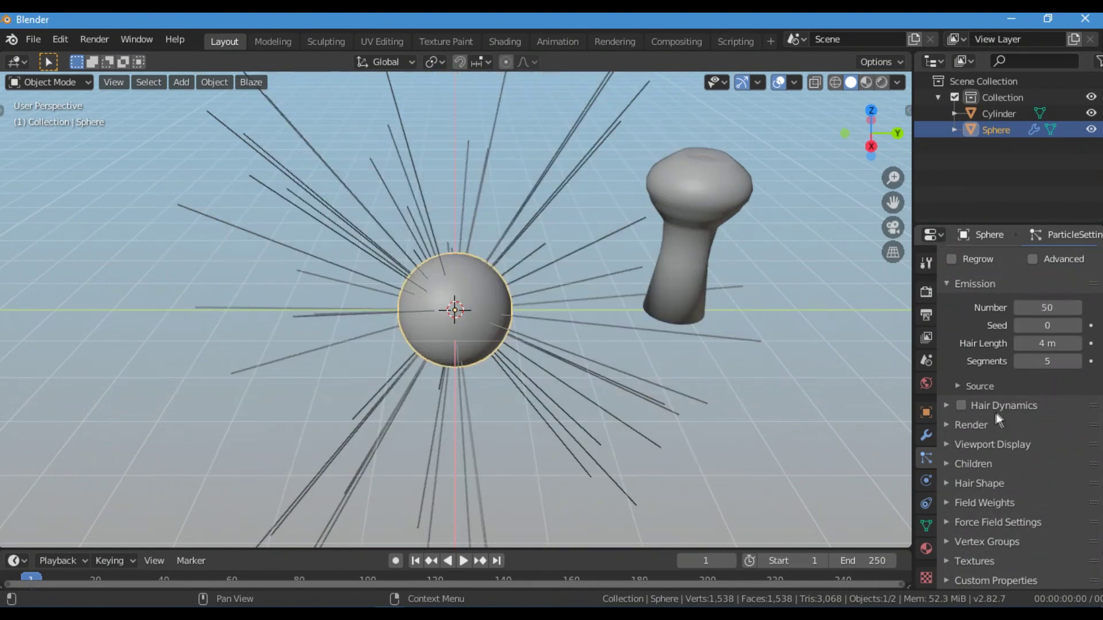
- Enable the Advanced options and Rotation for the sphere's hair particles
{"action": "scroll", "coordinate": [1057, 291], "scroll_direction": "up", "scroll_amount": 1}
{"action": "left_click", "coordinate": [1034, 291]}
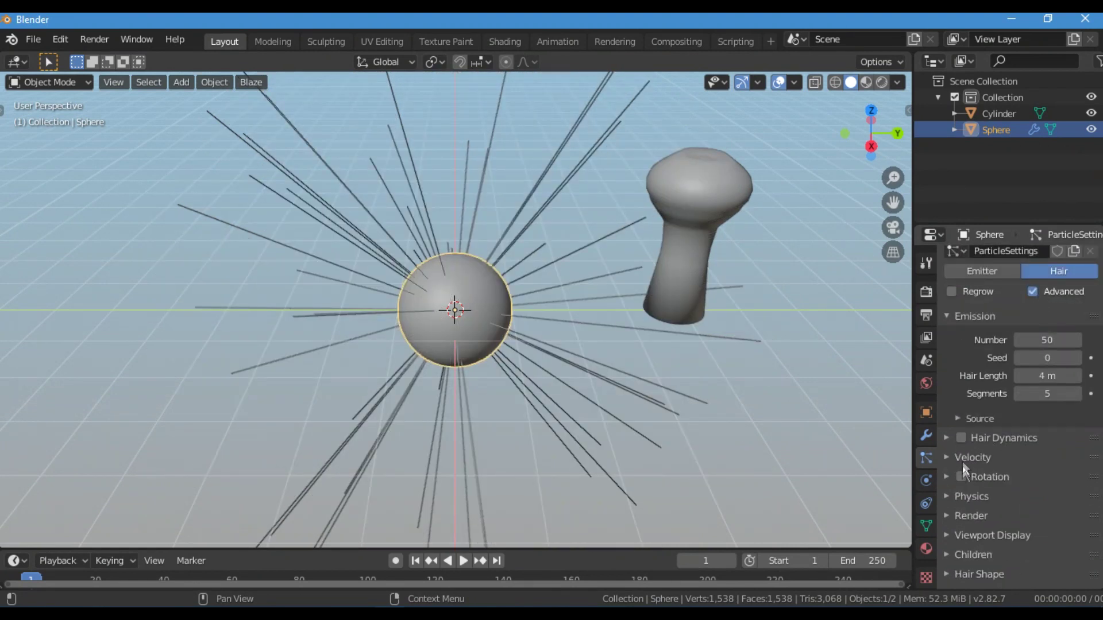
{"action": "left_click", "coordinate": [961, 477]}
- Render the sphere's particles as Object, with Cylinder as the instance object
{"action": "scroll", "coordinate": [973, 482], "scroll_direction": "down", "scroll_amount": 2}
{"action": "left_click", "coordinate": [979, 449]}
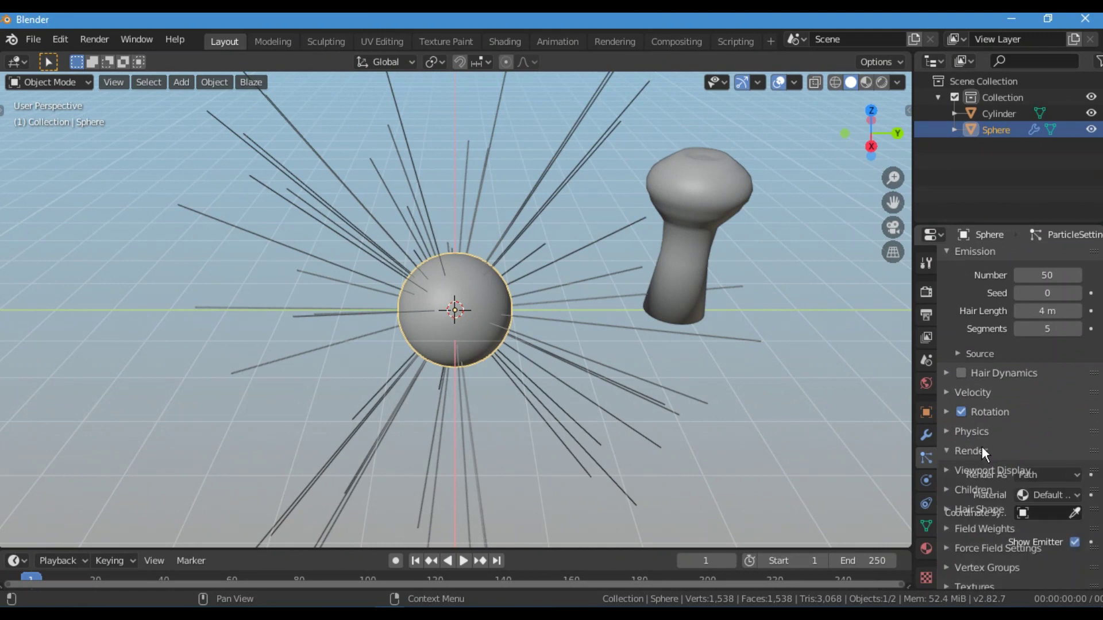
{"action": "left_click", "coordinate": [1037, 475]}
{"action": "left_click", "coordinate": [1013, 527]}
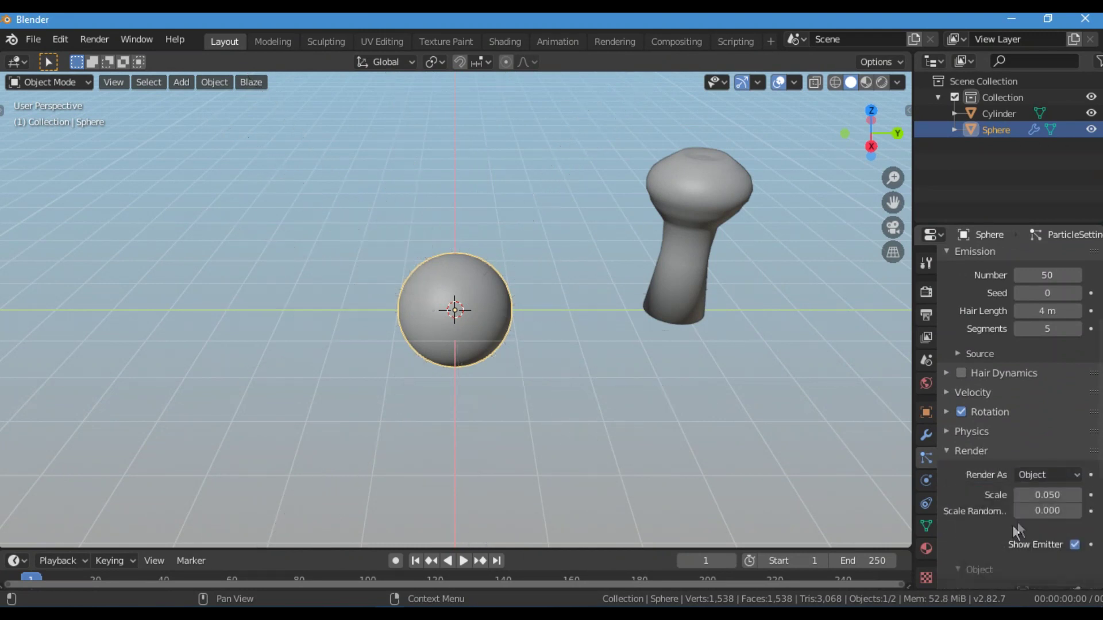
{"action": "scroll", "coordinate": [1038, 557], "scroll_direction": "down", "scroll_amount": 2}
{"action": "left_click", "coordinate": [1041, 528]}
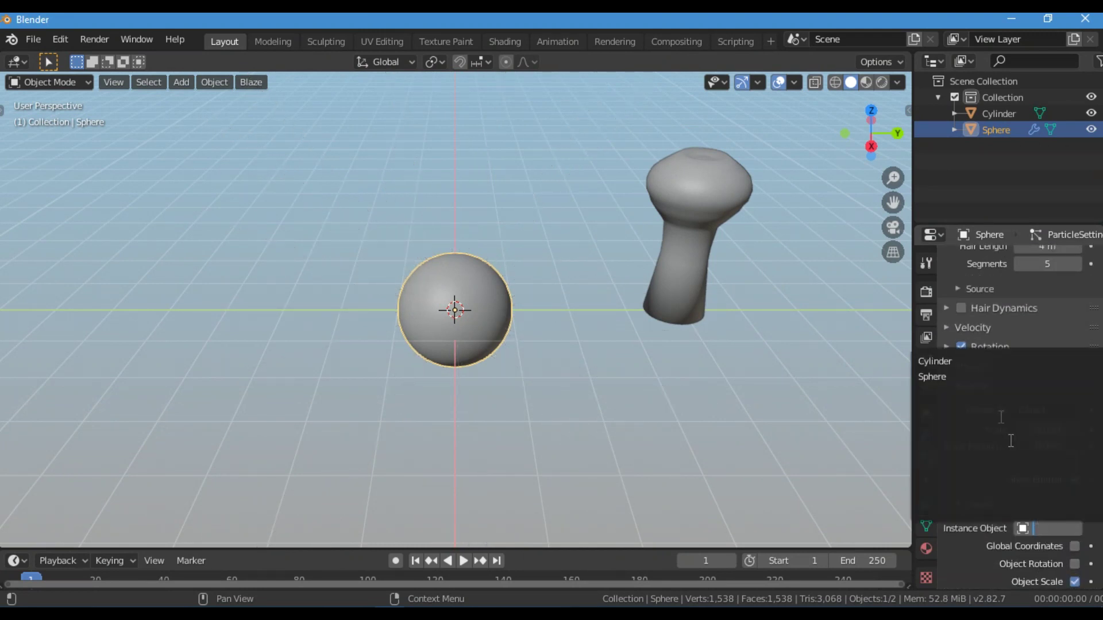
{"action": "left_click", "coordinate": [994, 359]}
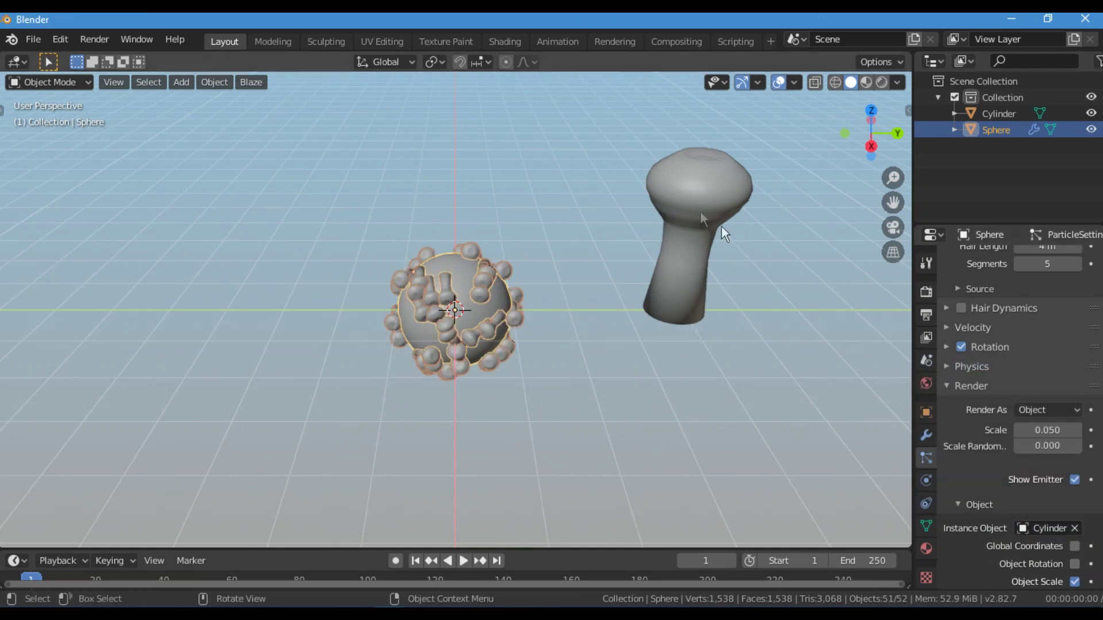
{"action": "scroll", "coordinate": [567, 337], "scroll_direction": "up", "scroll_amount": 5}
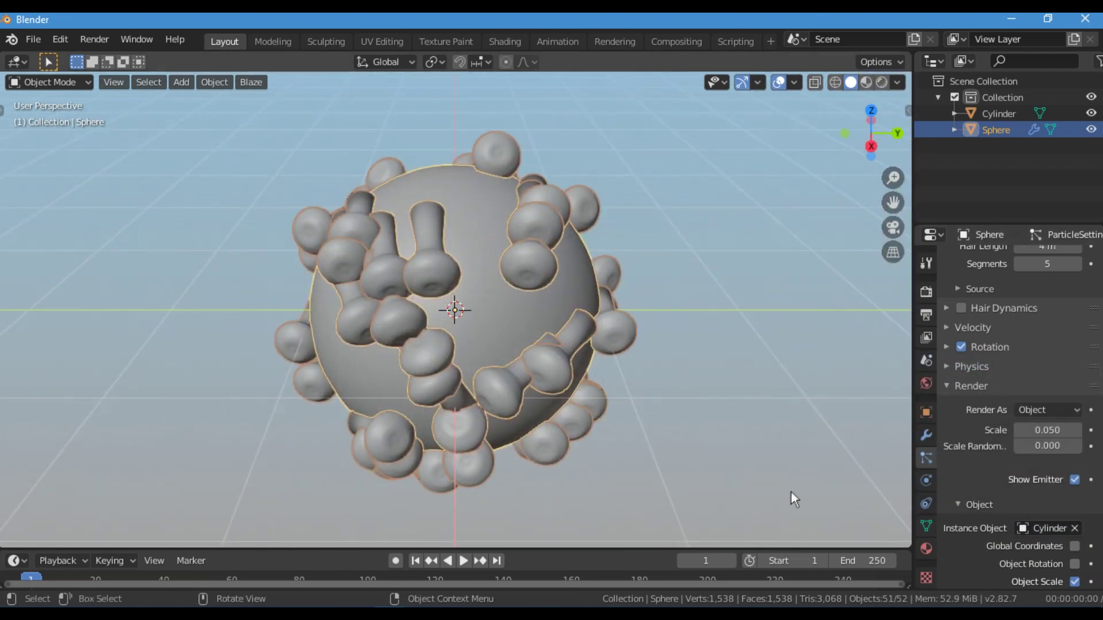
- Set the particle rotation's orientation axis to Normal
{"action": "scroll", "coordinate": [1023, 436], "scroll_direction": "up", "scroll_amount": 4}
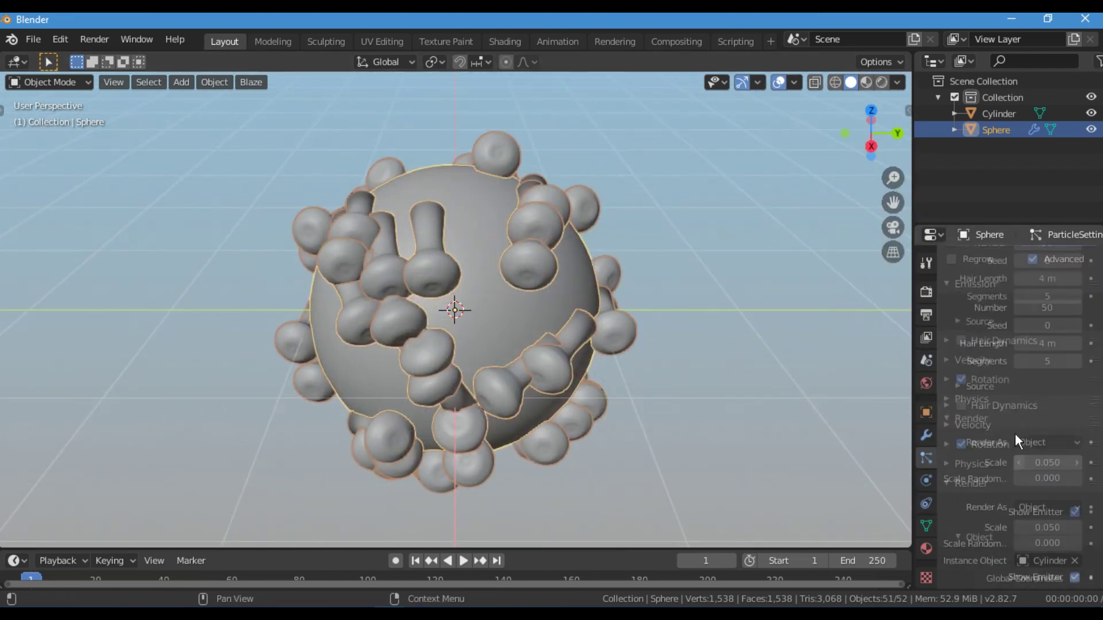
{"action": "left_click", "coordinate": [989, 447]}
{"action": "left_click", "coordinate": [1034, 468]}
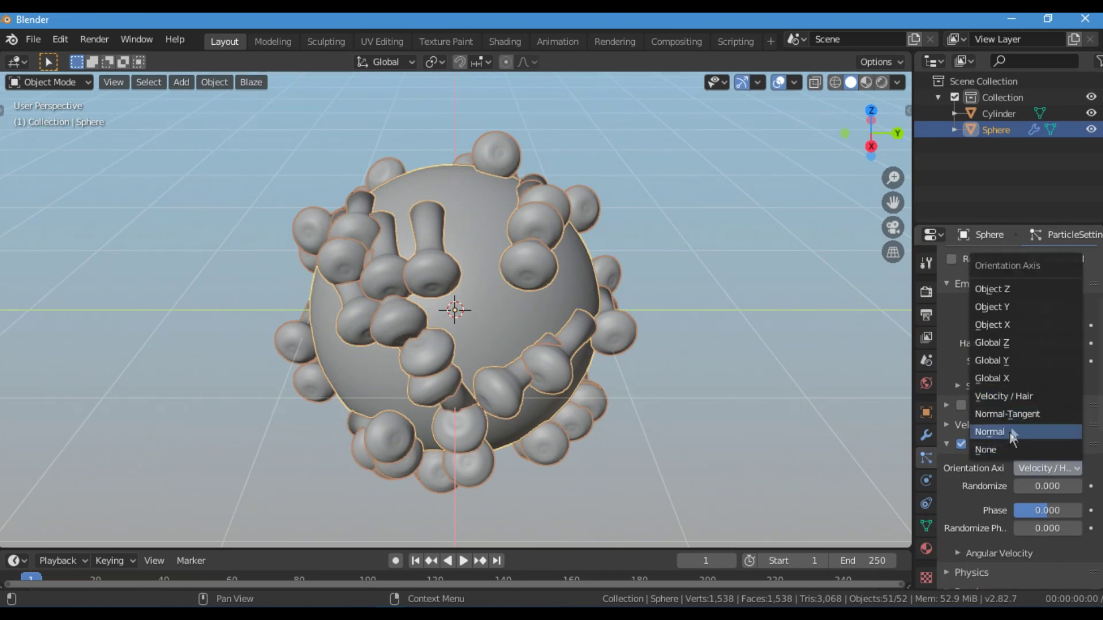
{"action": "left_click", "coordinate": [1013, 432]}
- Try the Object X, Object Y, Object Z and Normal-Tangent orientation axes for the particles, and go back to Normal
{"action": "left_click", "coordinate": [1028, 467]}
{"action": "left_click", "coordinate": [1018, 322]}
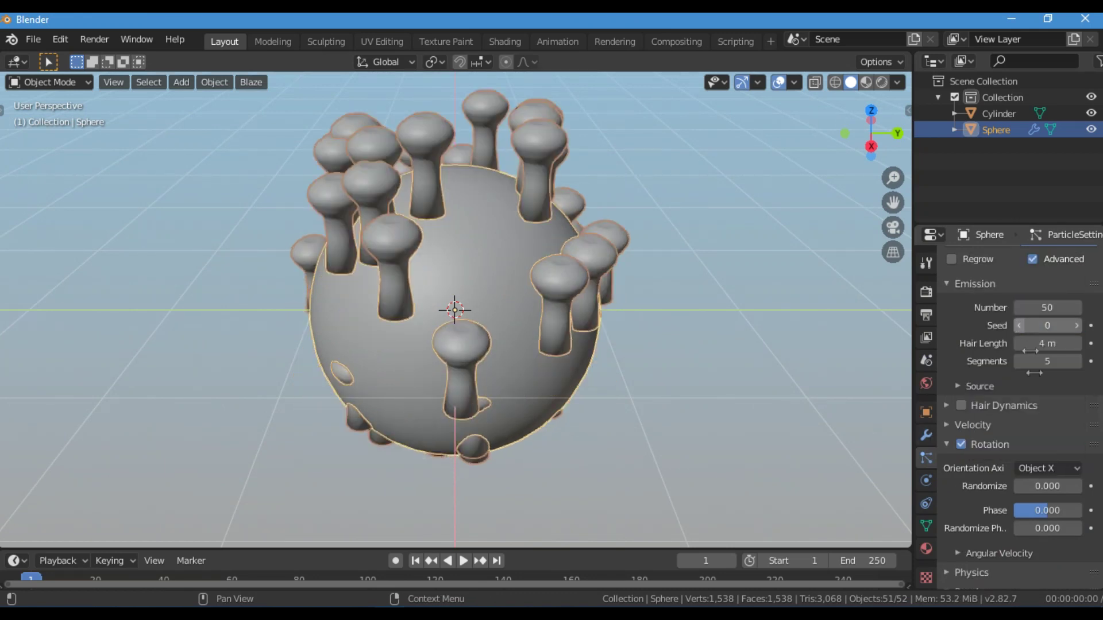
{"action": "left_click", "coordinate": [1053, 468]}
{"action": "left_click", "coordinate": [1030, 307]}
{"action": "left_click", "coordinate": [1072, 469]}
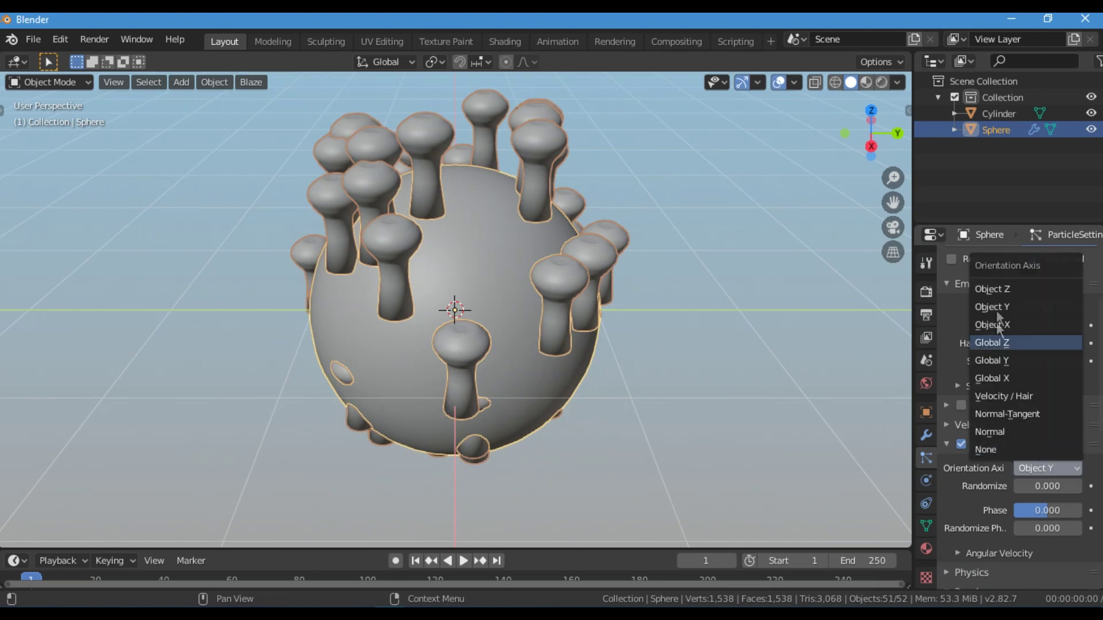
{"action": "left_click", "coordinate": [996, 289]}
{"action": "left_click", "coordinate": [1020, 469]}
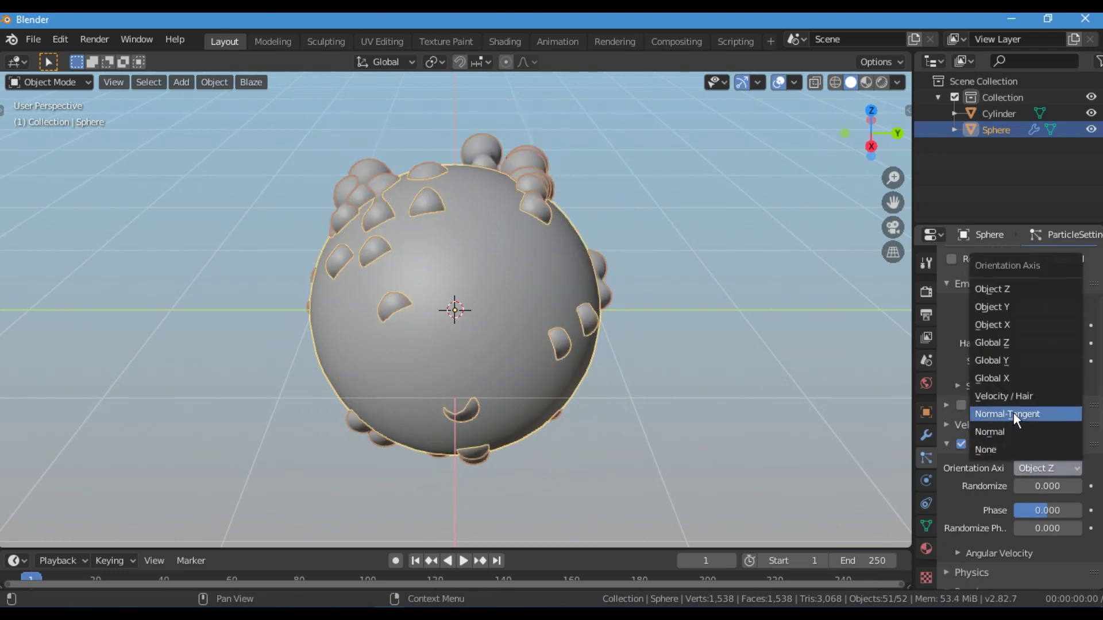
{"action": "left_click", "coordinate": [1014, 413]}
{"action": "left_click", "coordinate": [1040, 468]}
{"action": "left_click", "coordinate": [1017, 432]}
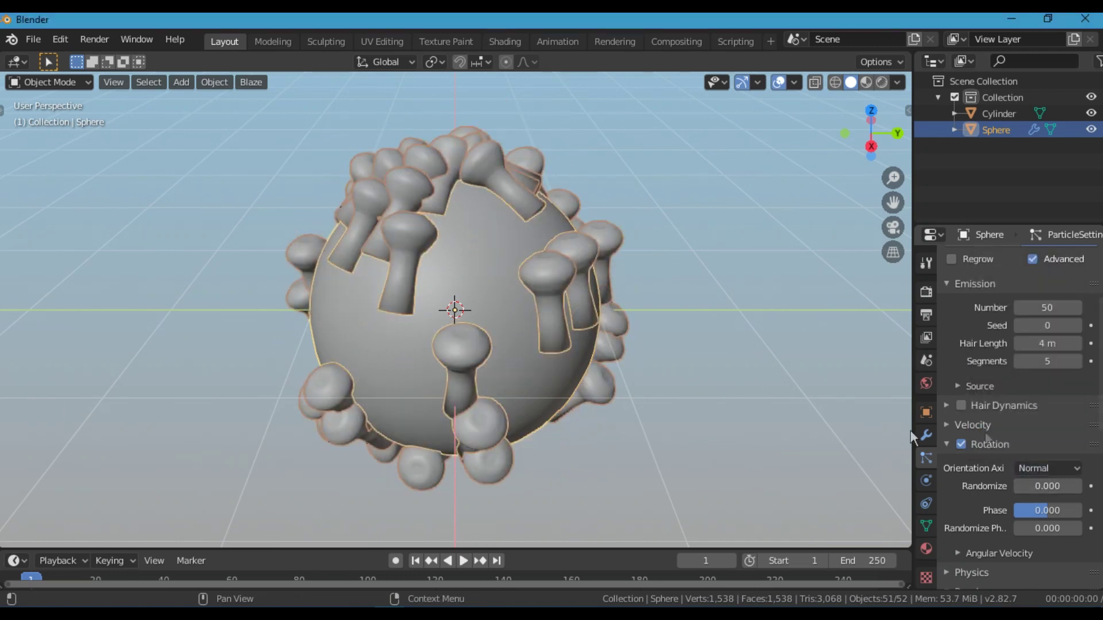
- Rotate the original cylinder spike 90° about the X axis and apply its rotation
{"action": "middle_click_drag", "start_coordinate": [730, 447], "coordinate": [627, 376]}
{"action": "scroll", "coordinate": [626, 376], "scroll_direction": "down", "scroll_amount": 4}
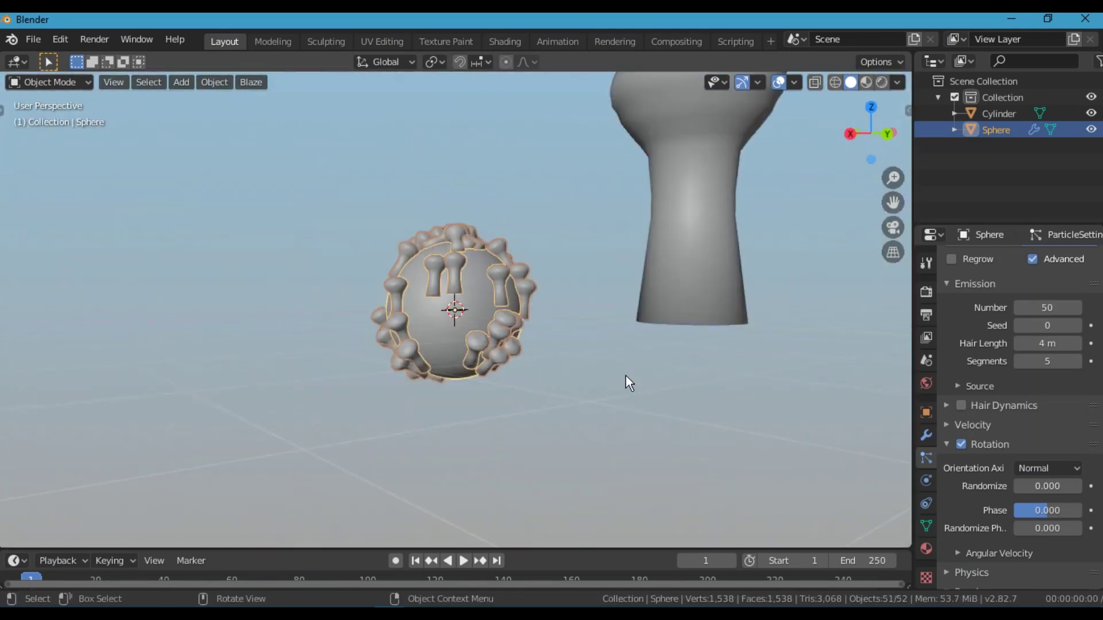
{"action": "left_click", "coordinate": [680, 312]}
{"action": "scroll", "coordinate": [696, 309], "scroll_direction": "down", "scroll_amount": 2}
{"action": "type", "text": "rx"}
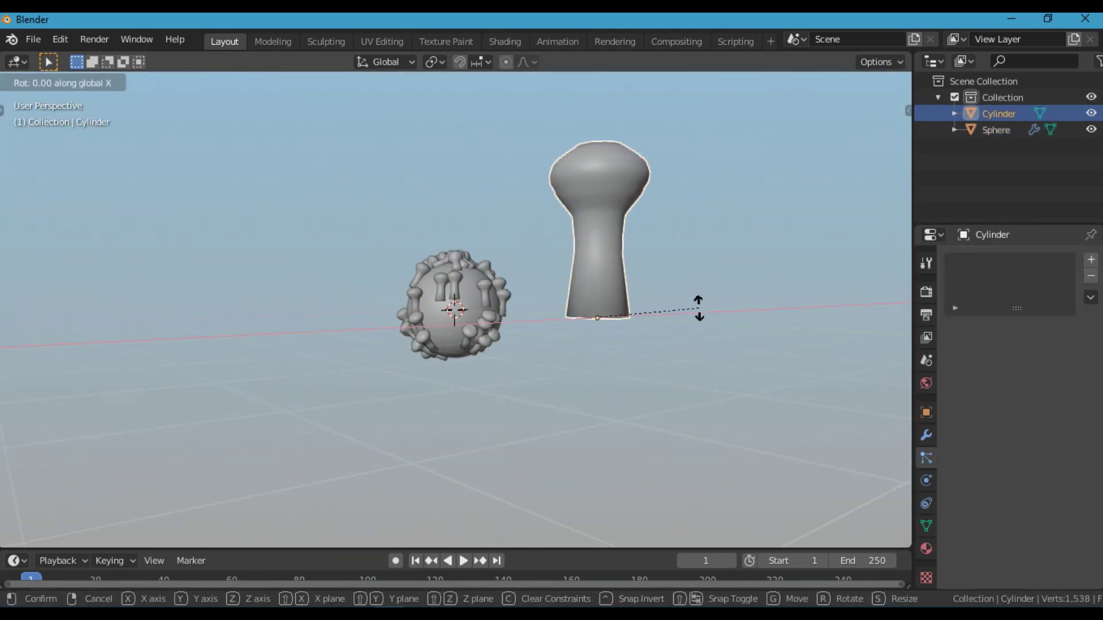
{"action": "type", "text": "90"}
{"action": "key", "text": "Return"}
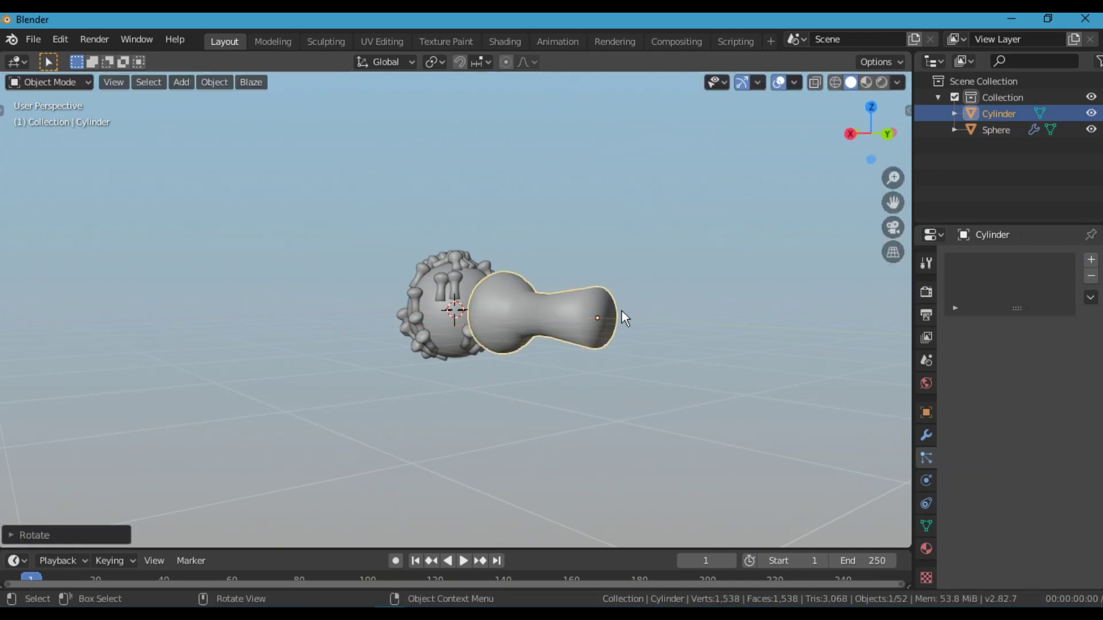
{"action": "key", "text": "ctrl+a"}
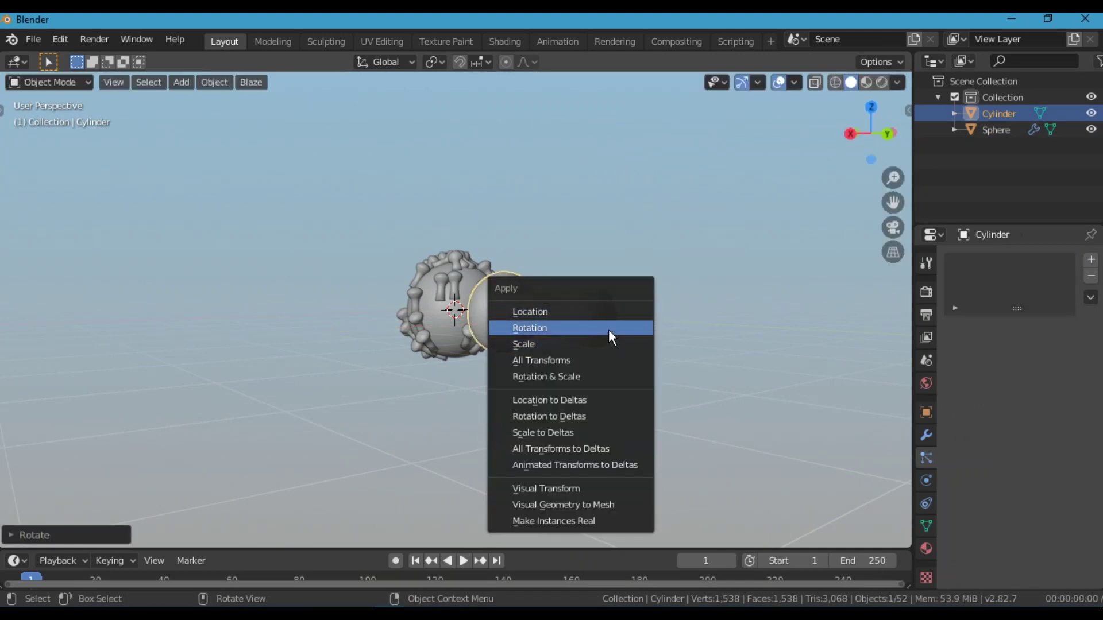
{"action": "left_click", "coordinate": [609, 329]}
- Rotate the spike 90° about the Z axis twice, applying its rotation after each turn
{"action": "middle_click_drag", "start_coordinate": [732, 325], "coordinate": [730, 326]}
{"action": "type", "text": "rz"}
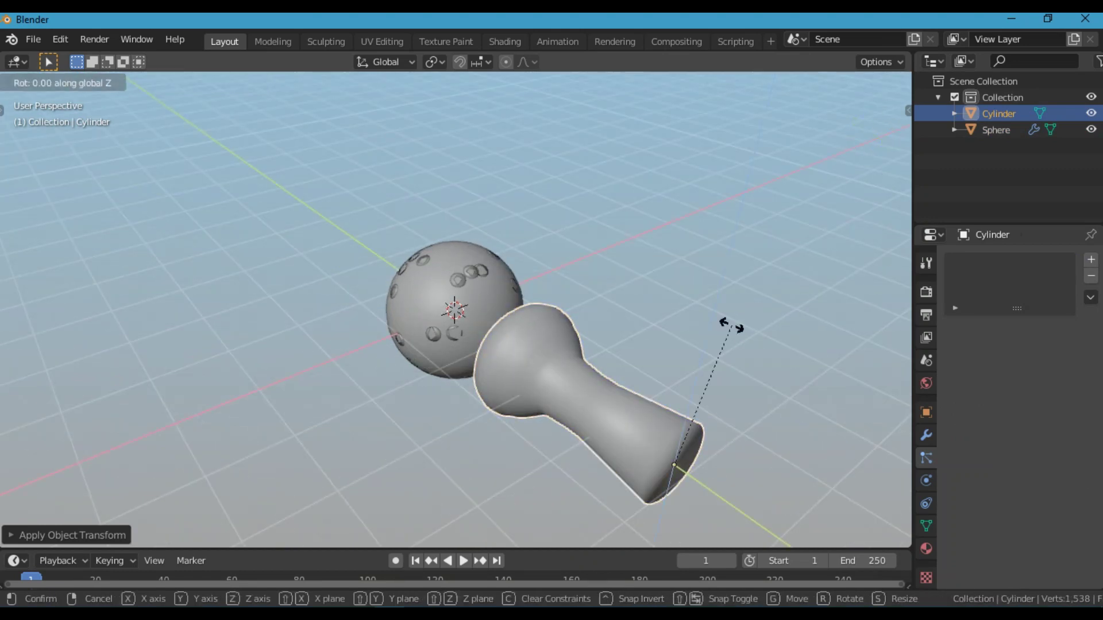
{"action": "type", "text": "90"}
{"action": "key", "text": "Return"}
{"action": "key", "text": "ctrl+a"}
{"action": "left_click", "coordinate": [732, 325]}
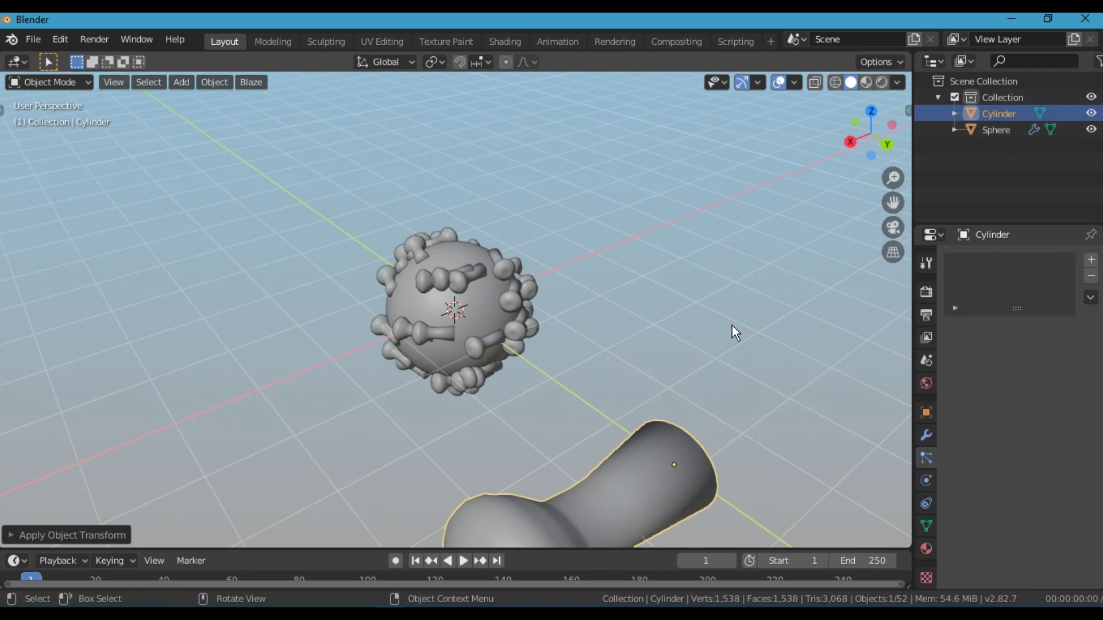
{"action": "type", "text": "rz90"}
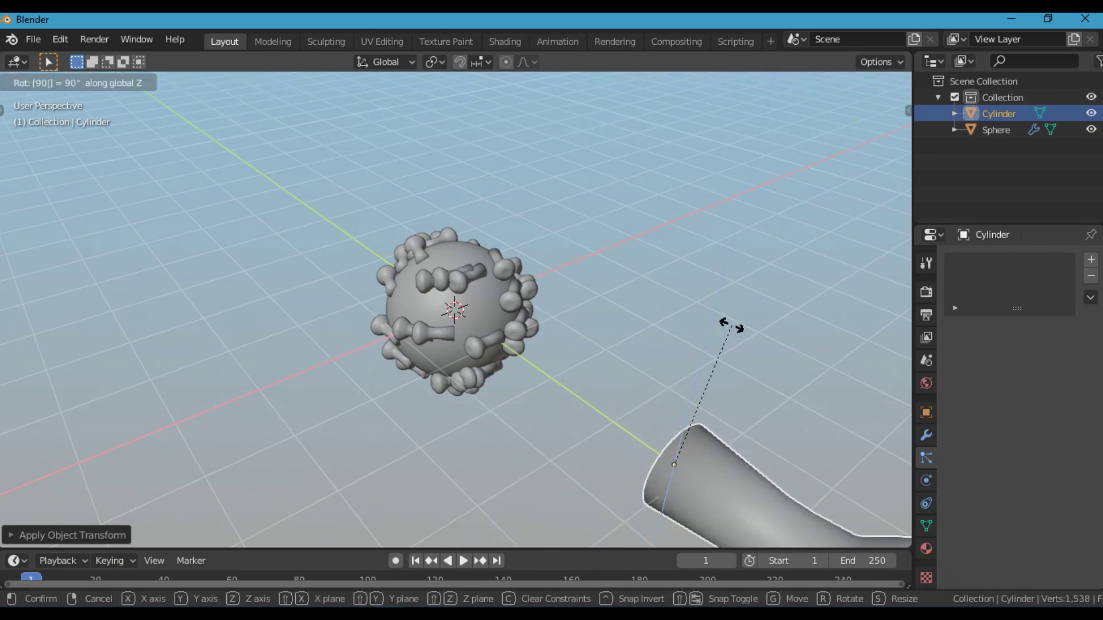
{"action": "key", "text": "Return"}
{"action": "key", "text": "ctrl+a"}
{"action": "left_click", "coordinate": [732, 325]}
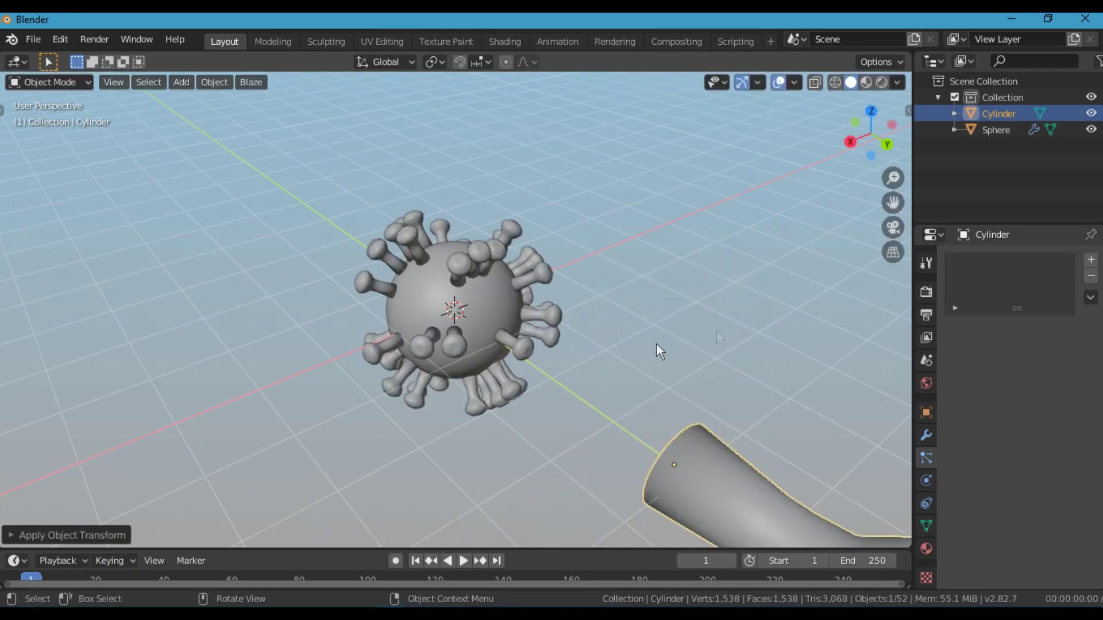
- Scale the original spike down uniformly by a factor of about 0.44 to shrink the spikes on the sphere
{"action": "scroll", "coordinate": [606, 370], "scroll_direction": "down", "scroll_amount": 2}
{"action": "scroll", "coordinate": [606, 371], "scroll_direction": "up", "scroll_amount": 2}
{"action": "middle_click_drag", "start_coordinate": [433, 402], "coordinate": [518, 344]}
{"action": "key", "text": "s"}
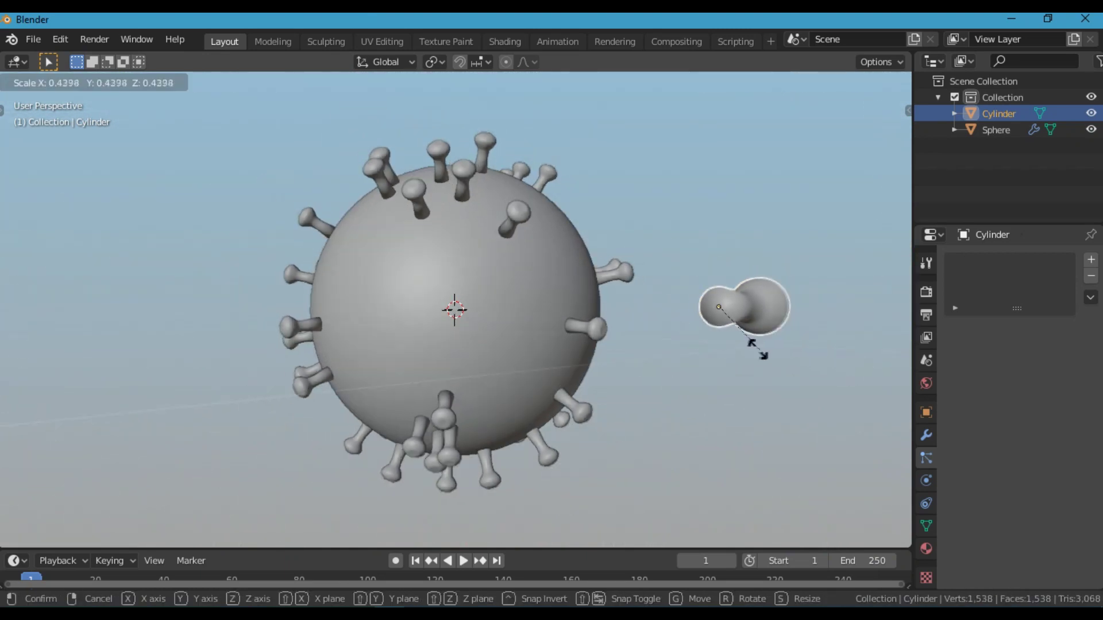
{"action": "left_click", "coordinate": [756, 343]}
- Scale the original spike along its Y axis, and enlarge it uniformly by a factor of about 1.33
{"action": "left_click", "coordinate": [574, 391]}
{"action": "key", "text": "KP_3"}
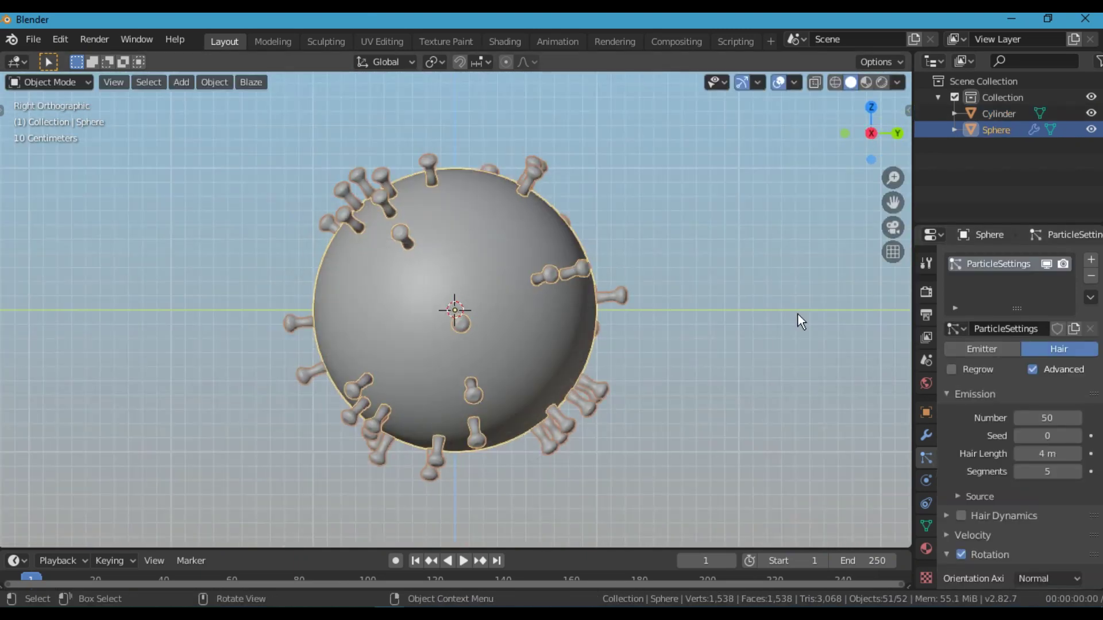
{"action": "scroll", "coordinate": [797, 312], "scroll_direction": "down", "scroll_amount": 4}
{"action": "left_click", "coordinate": [769, 313]}
{"action": "key", "text": "s"}
{"action": "key", "text": "x"}
{"action": "key", "text": "y"}
{"action": "left_click", "coordinate": [773, 365]}
{"action": "key", "text": "s"}
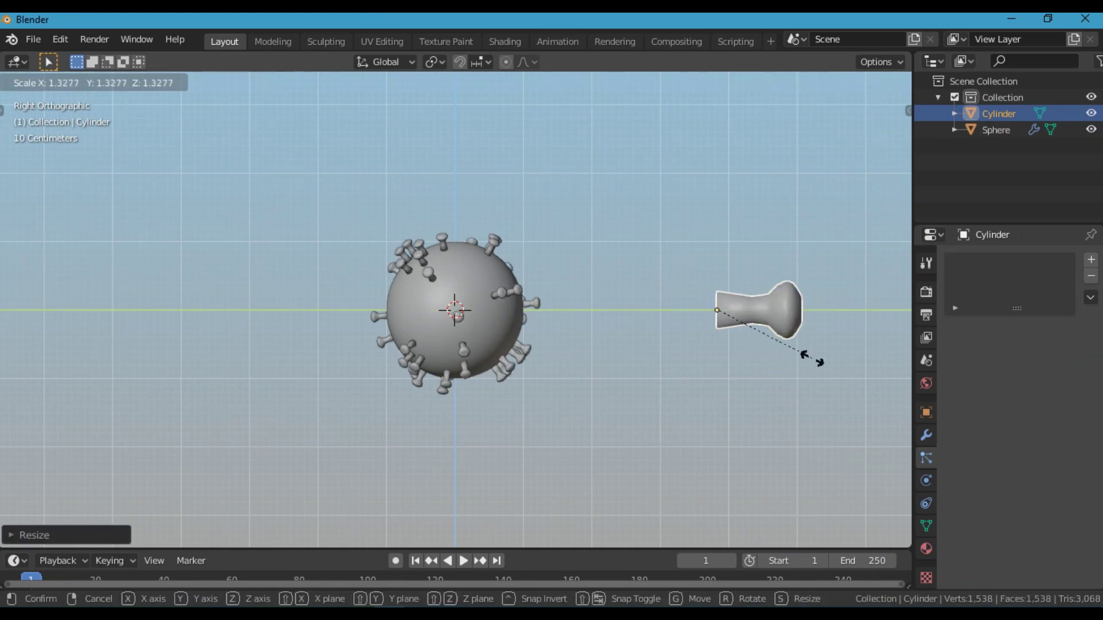
{"action": "left_click", "coordinate": [812, 357]}
- Raise the number of hair particles on the sphere to 93
{"action": "scroll", "coordinate": [570, 360], "scroll_direction": "up", "scroll_amount": 4}
{"action": "left_click", "coordinate": [551, 344]}
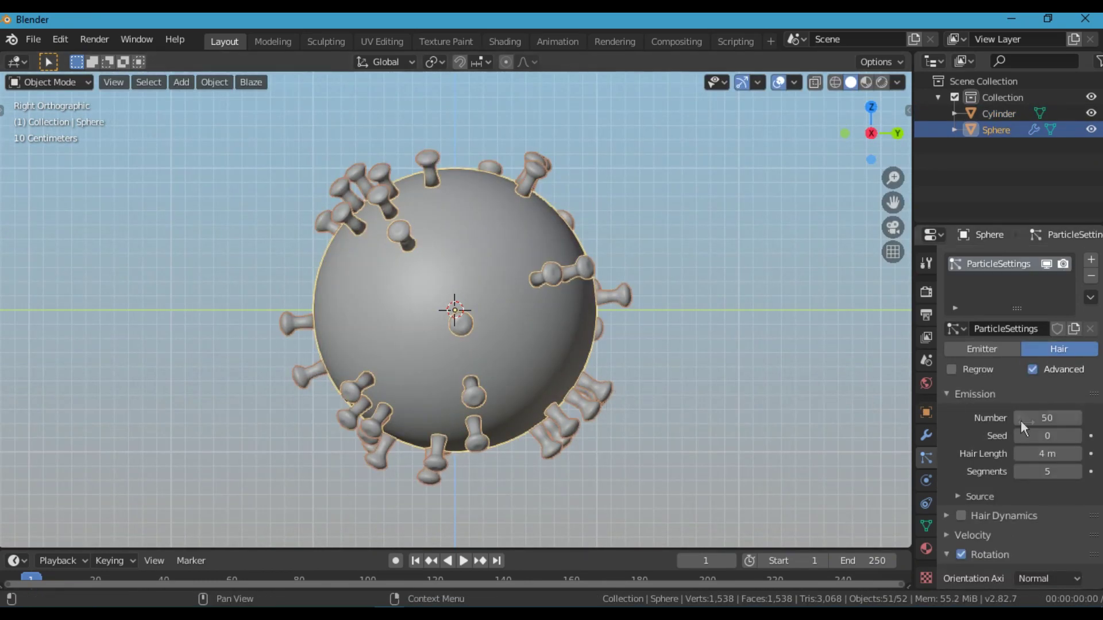
{"action": "left_click_drag", "start_coordinate": [1039, 418], "coordinate": [1080, 418]}
{"action": "scroll", "coordinate": [478, 324], "scroll_direction": "down", "scroll_amount": 5}
{"action": "key", "text": "KP_8"}
{"action": "key", "text": "KP_8"}
{"action": "key", "text": "KP_8"}
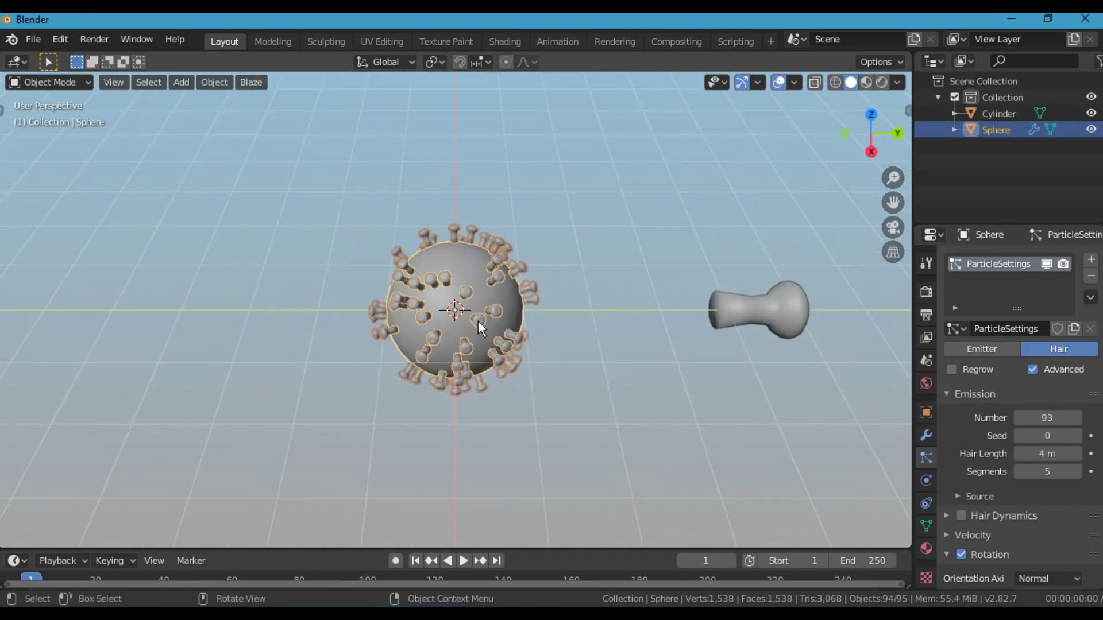
{"action": "key", "text": "KP_6"}
{"action": "middle_click_drag", "start_coordinate": [478, 320], "coordinate": [478, 321]}
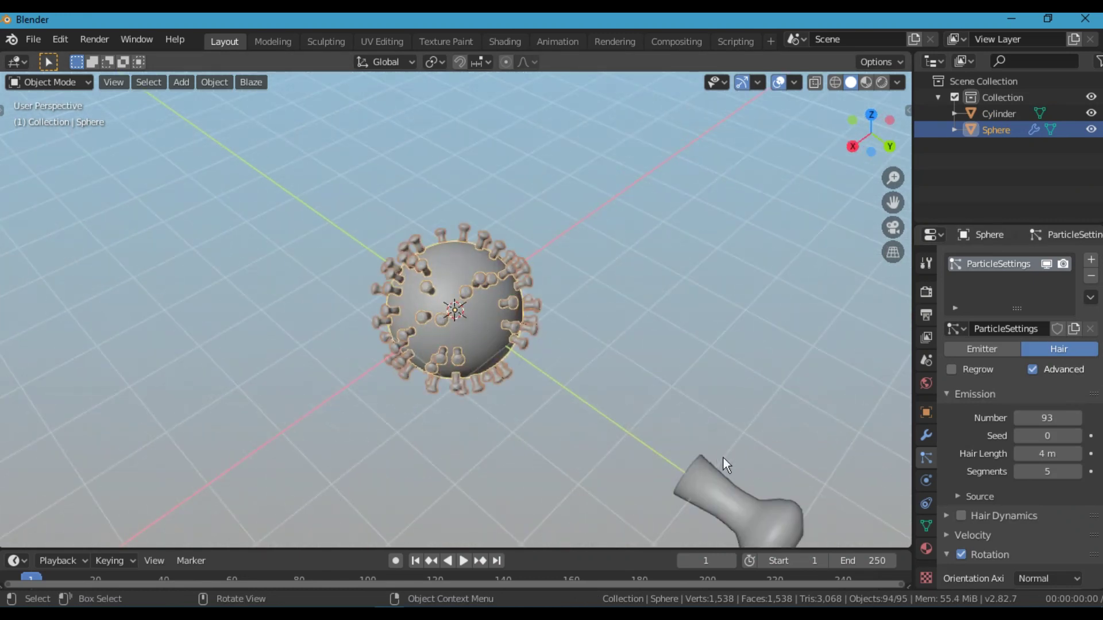
- Duplicate the spiked sphere, leaving the copy exactly in place over the original
{"action": "left_click", "coordinate": [705, 485]}
{"action": "left_click", "coordinate": [485, 325]}
{"action": "scroll", "coordinate": [510, 333], "scroll_direction": "up", "scroll_amount": 2}
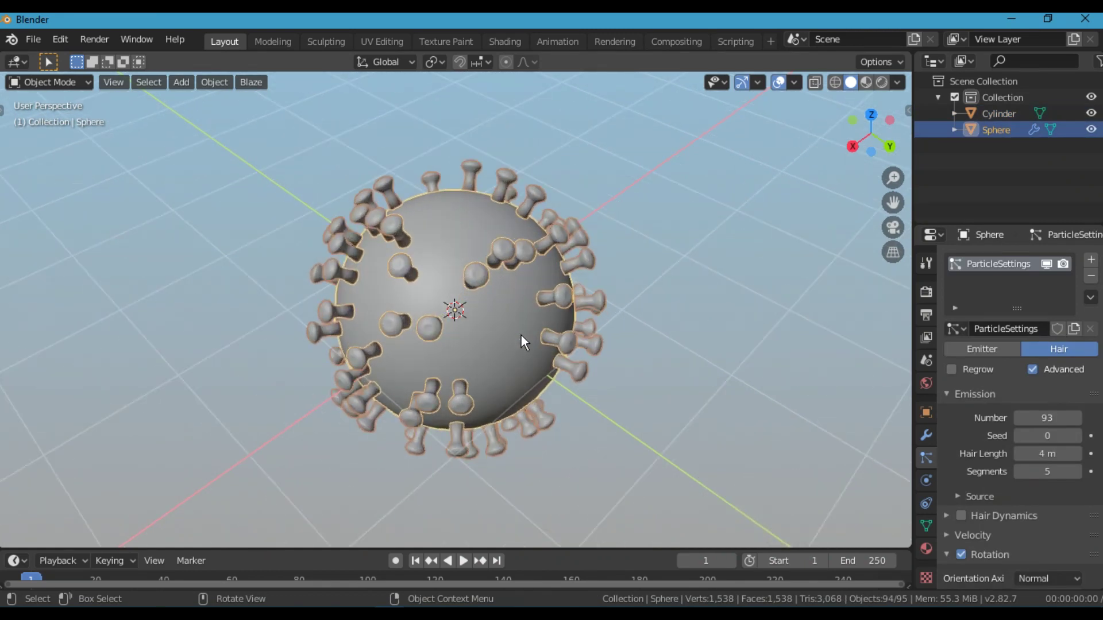
{"action": "key", "text": "shift+d"}
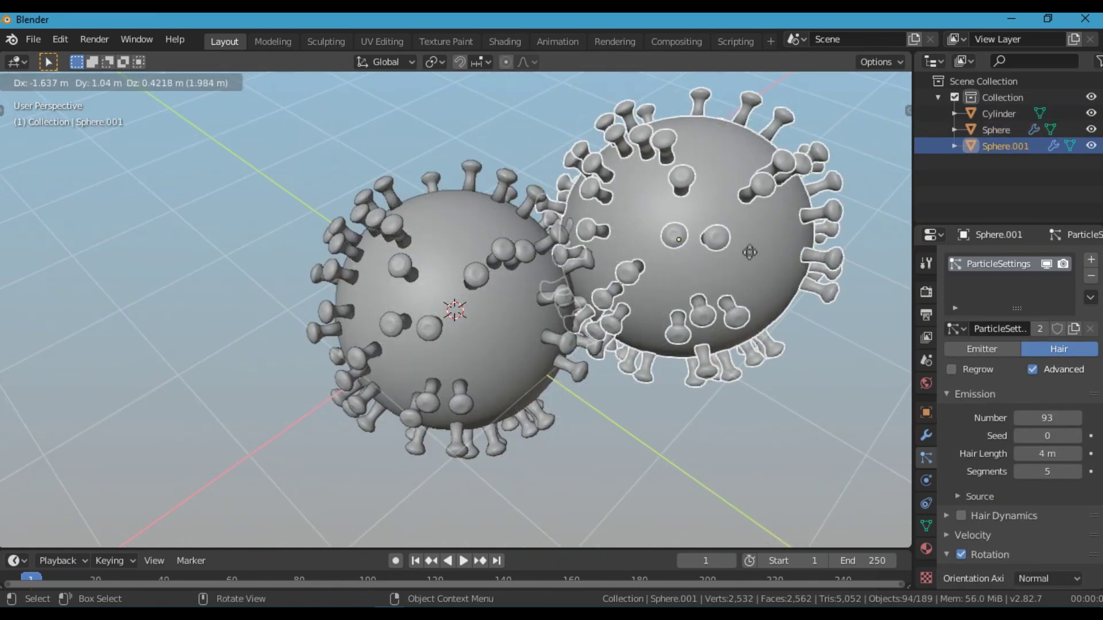
{"action": "right_click", "coordinate": [747, 258]}
{"action": "scroll", "coordinate": [723, 333], "scroll_direction": "up", "scroll_amount": 3}
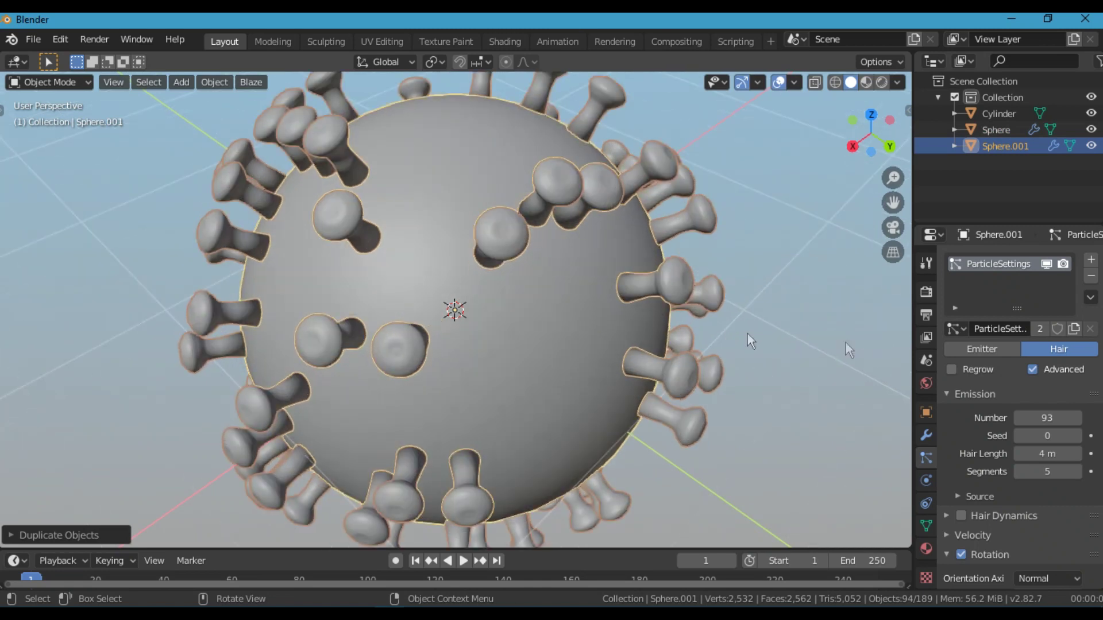
- Remove the particle system from the duplicate sphere and scale it down uniformly to about 0.98
{"action": "left_click", "coordinate": [1091, 277]}
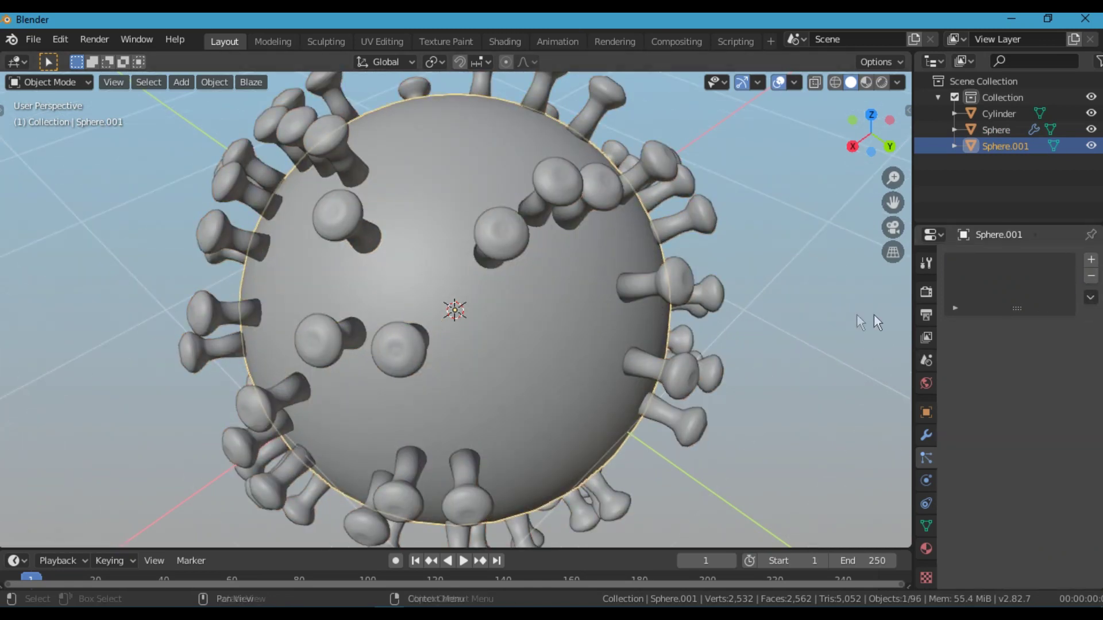
{"action": "key", "text": "s"}
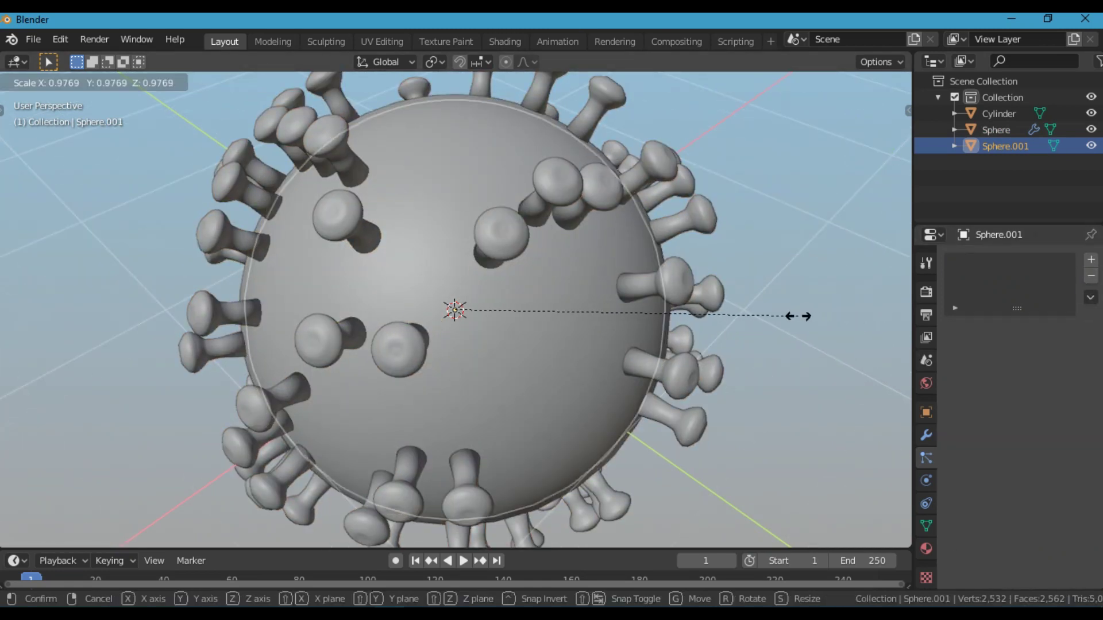
{"action": "left_click", "coordinate": [799, 316]}
{"action": "scroll", "coordinate": [225, 222], "scroll_direction": "down", "scroll_amount": 3}
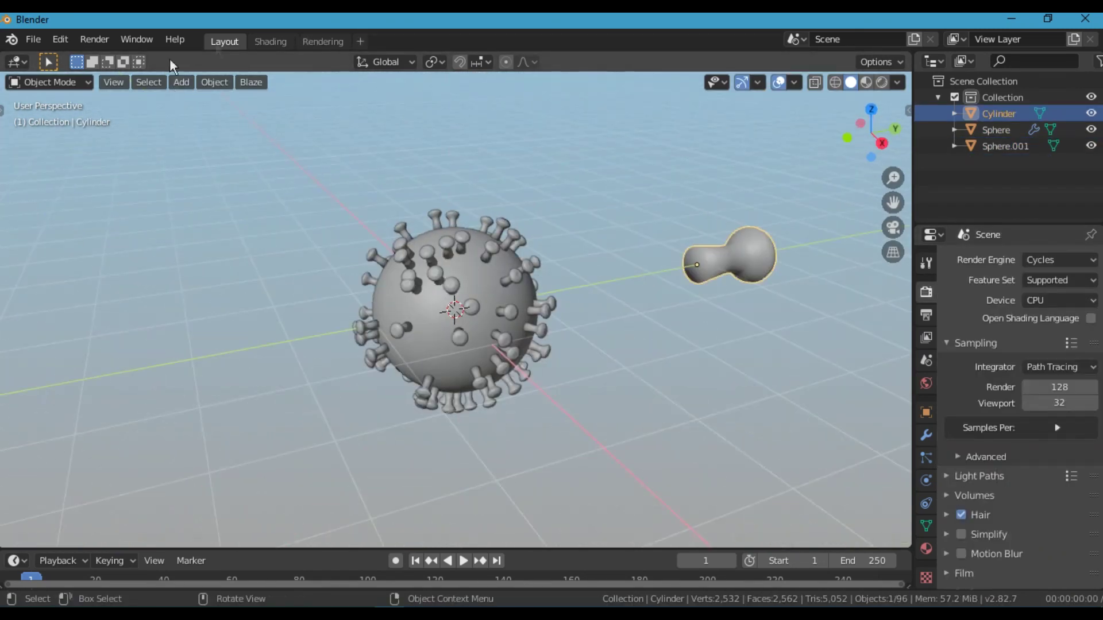
- Set the viewport display color of the spike's Green Jelly material to green
{"action": "left_click", "coordinate": [270, 42]}
{"action": "scroll", "coordinate": [382, 352], "scroll_direction": "down", "scroll_amount": 3}
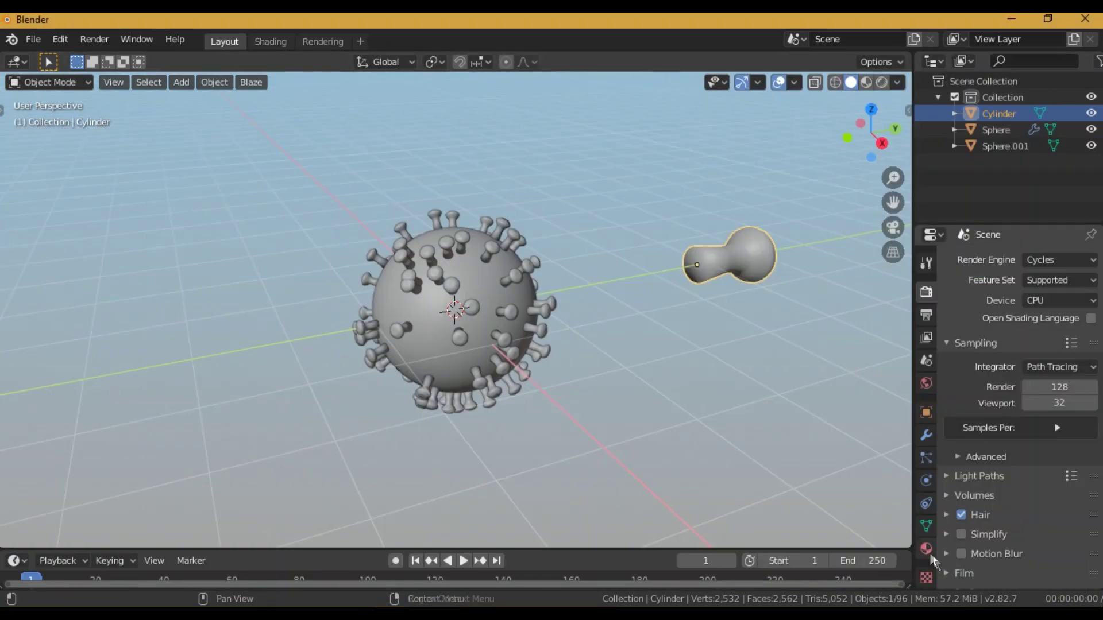
{"action": "left_click", "coordinate": [926, 548]}
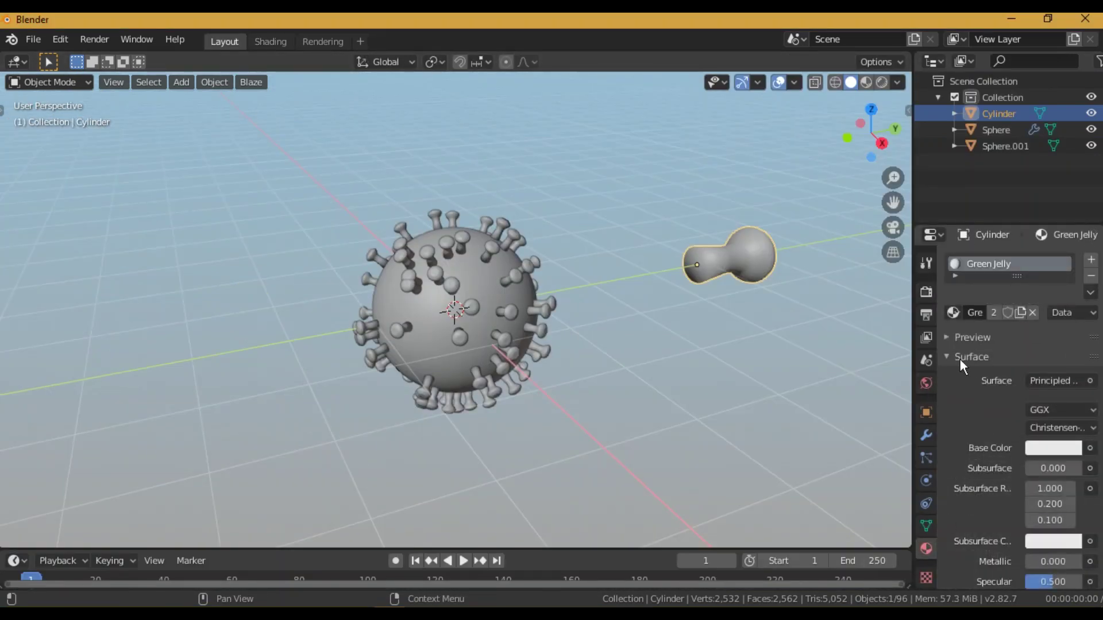
{"action": "left_click", "coordinate": [960, 357]}
{"action": "left_click", "coordinate": [975, 462]}
{"action": "left_click", "coordinate": [1028, 487]}
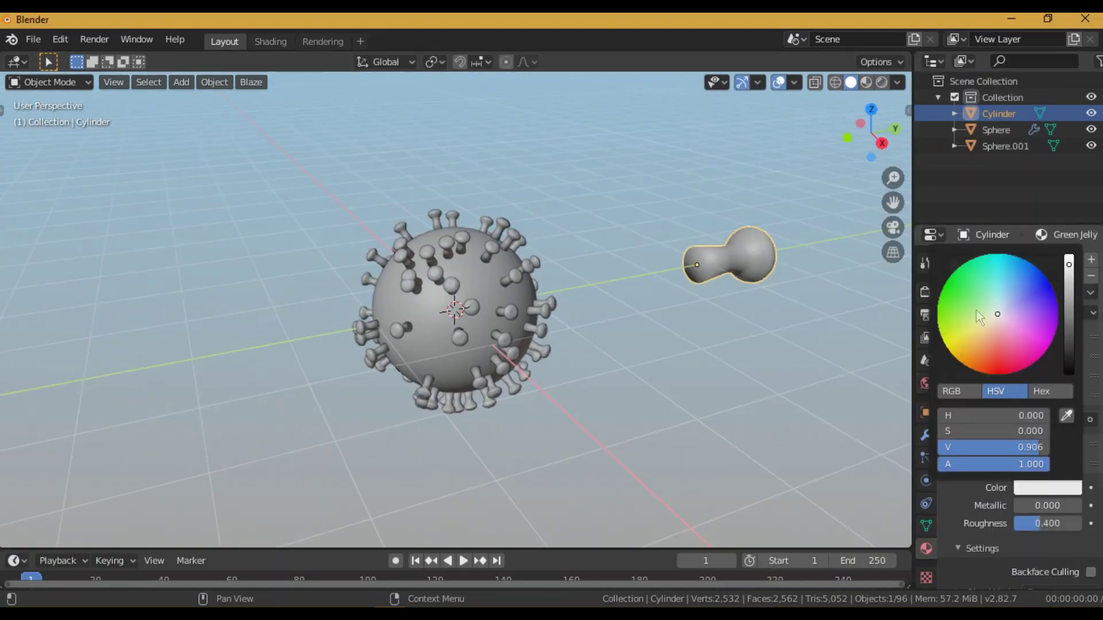
{"action": "left_click", "coordinate": [976, 318]}
- Assign the existing Green Jelly material to the spiked sphere
{"action": "left_click", "coordinate": [465, 285]}
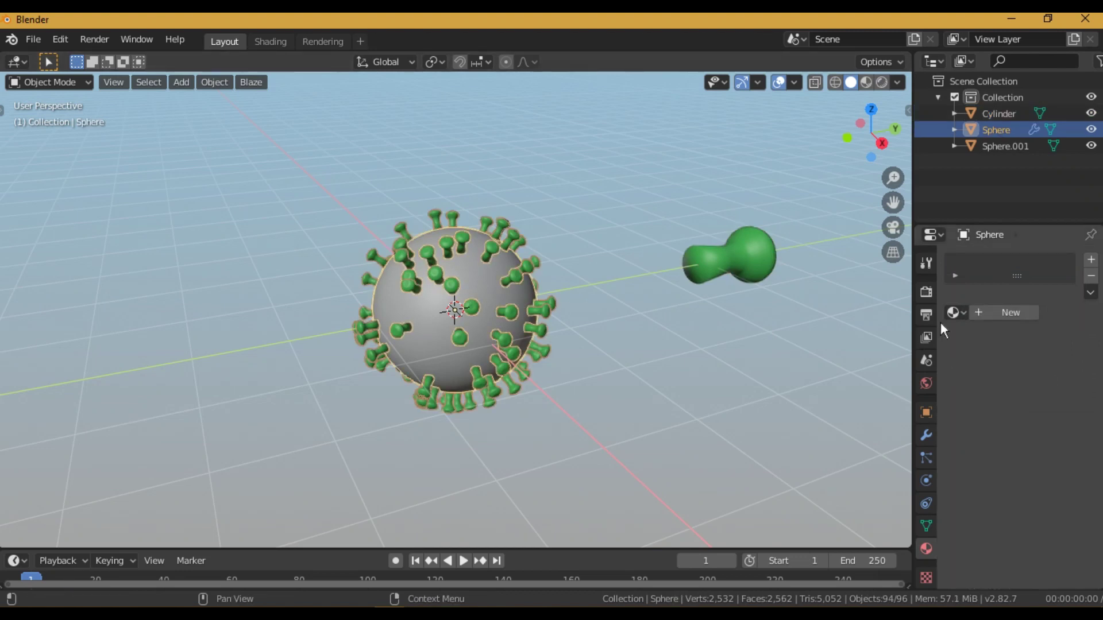
{"action": "left_click", "coordinate": [953, 312]}
{"action": "left_click", "coordinate": [790, 335]}
{"action": "scroll", "coordinate": [485, 350], "scroll_direction": "up", "scroll_amount": 2}
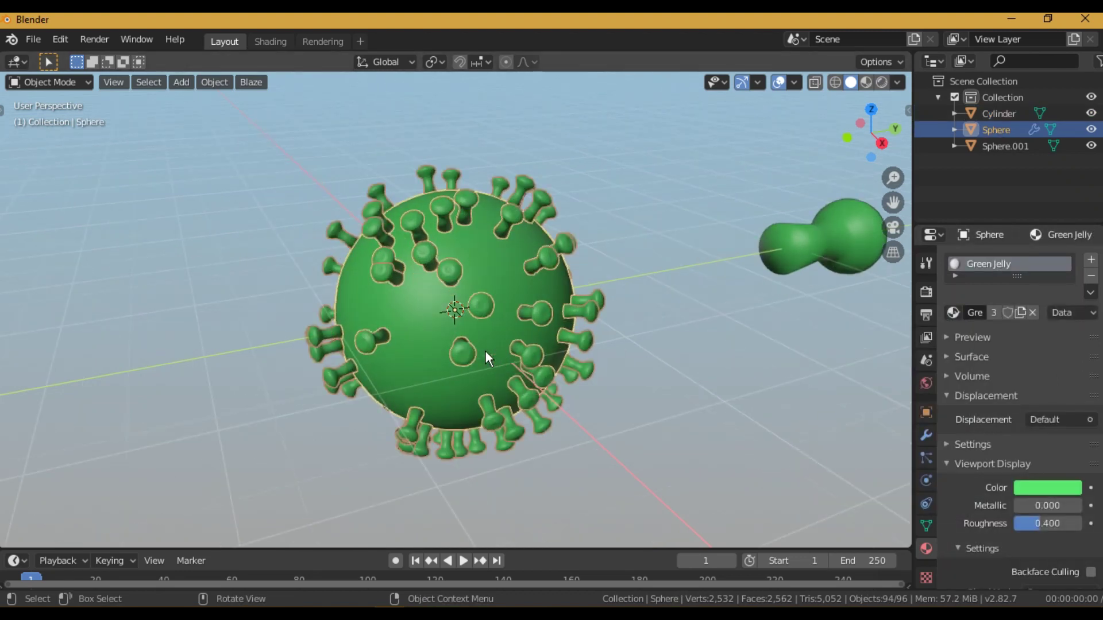
- Create a new material named Meaty on the inner duplicate sphere and set its viewport display color to red
{"action": "left_click", "coordinate": [1011, 145]}
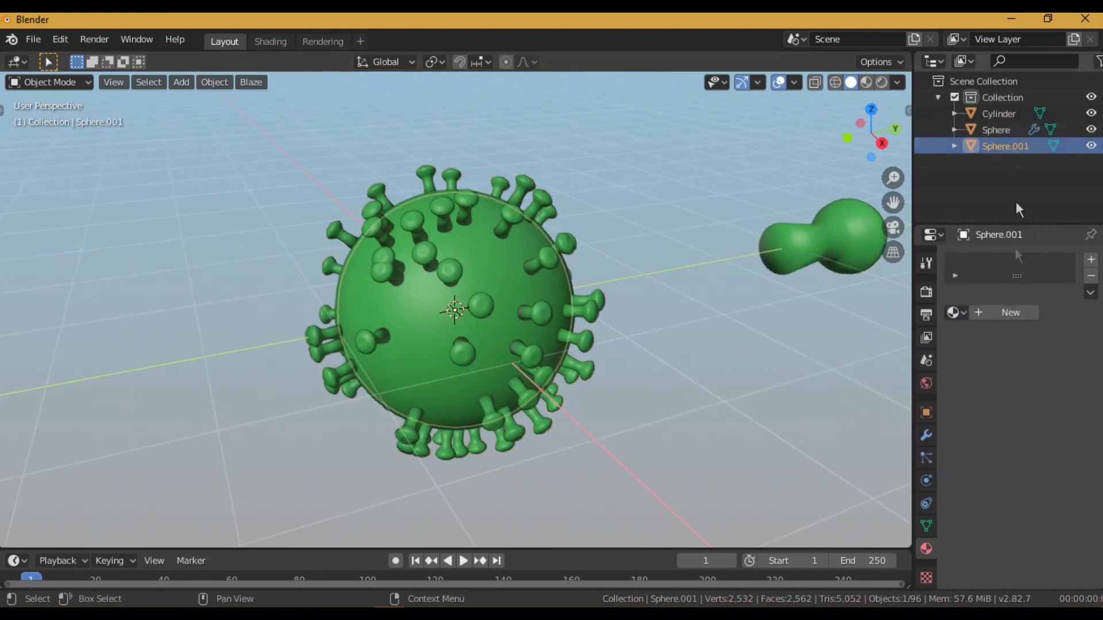
{"action": "left_click", "coordinate": [1000, 314]}
{"action": "double_click", "coordinate": [977, 314]}
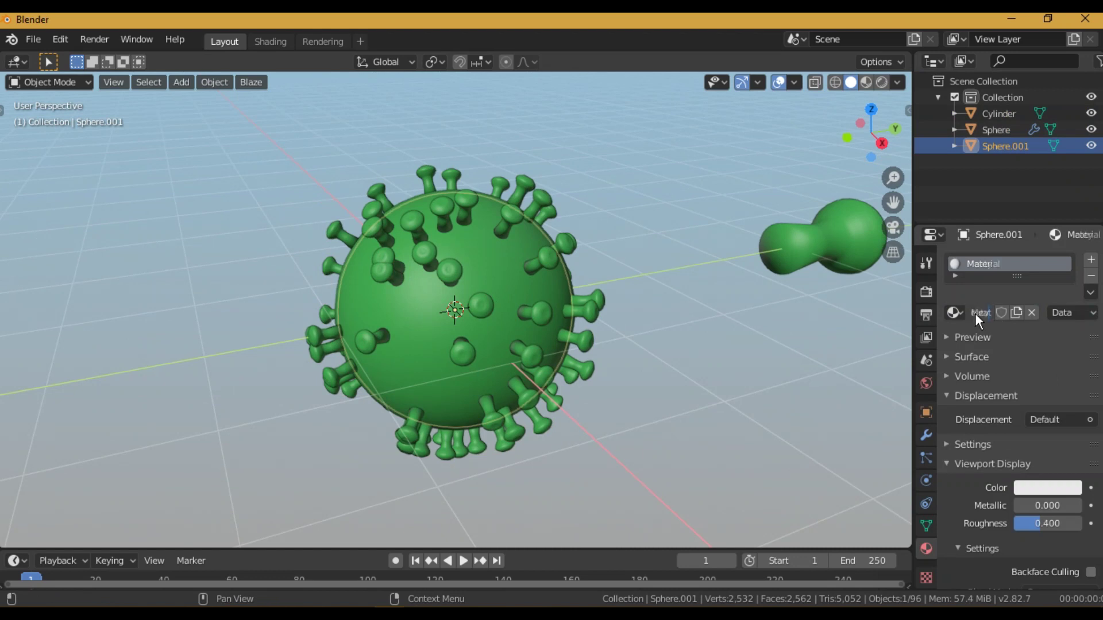
{"action": "left_click", "coordinate": [1030, 491]}
{"action": "left_click_drag", "start_coordinate": [995, 313], "coordinate": [994, 374]}
{"action": "key", "text": "alt+z"}
{"action": "key", "text": "alt+z"}
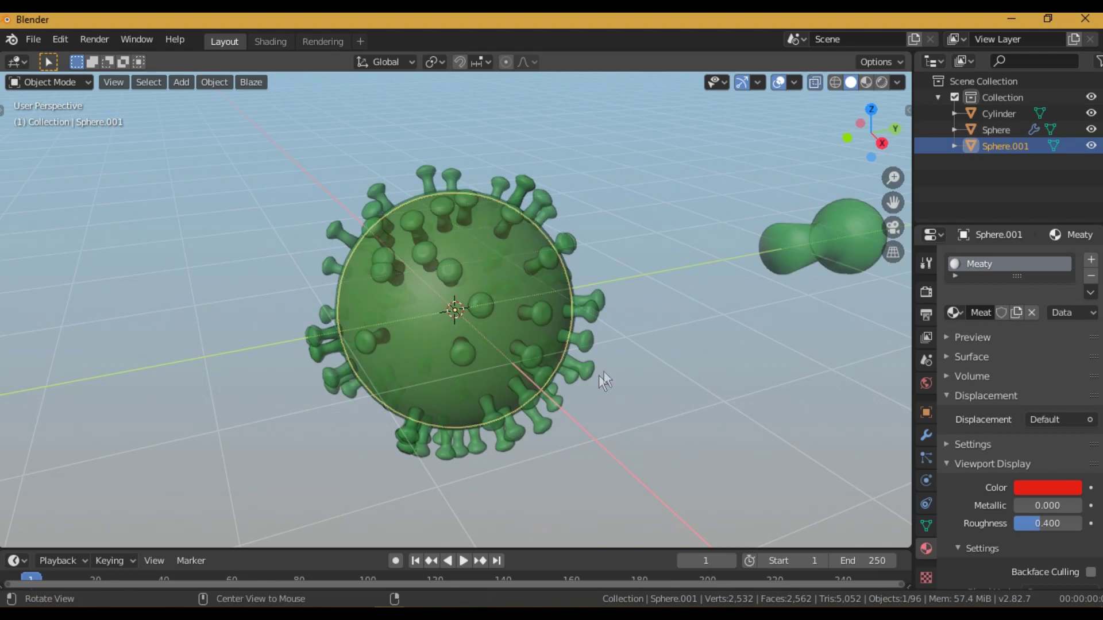
- Rename the duplicate sphere Sphere.001 as Inner Part
{"action": "double_click", "coordinate": [995, 144]}
{"action": "type", "text": "Ou"}
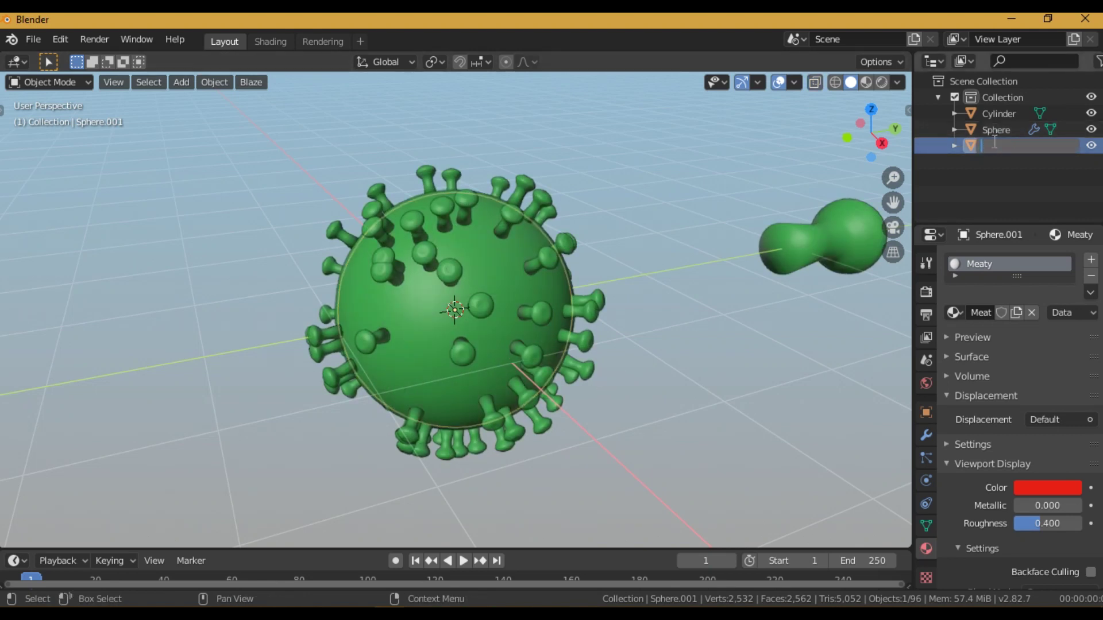
{"action": "type", "text": "ner Part"}
{"action": "key", "text": "Return"}
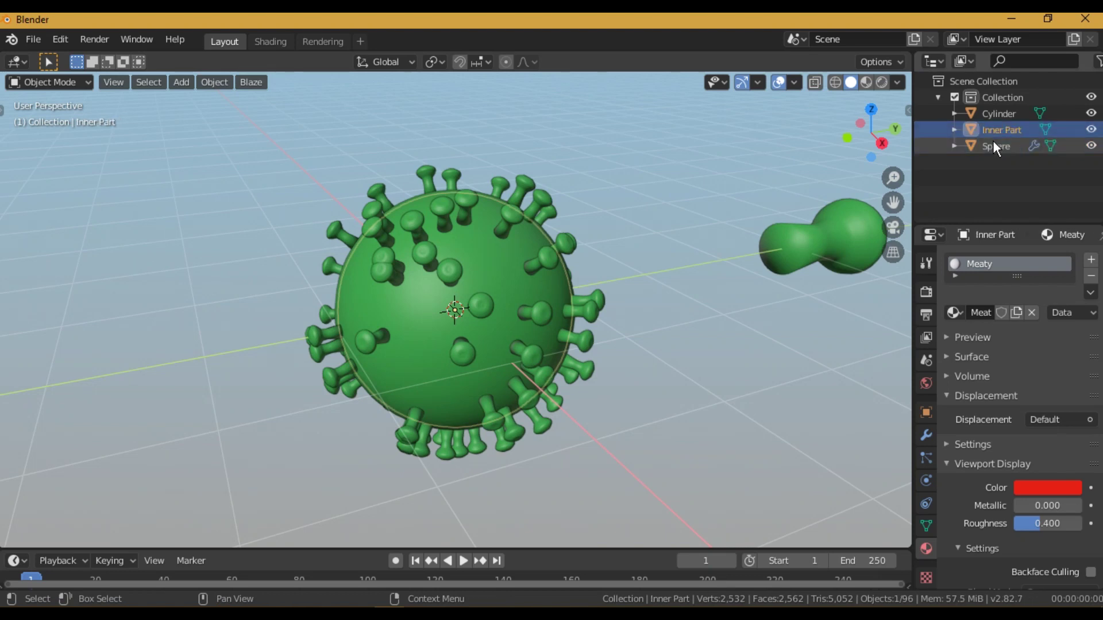
- Rename the spiked sphere as Outer Part
{"action": "left_click", "coordinate": [995, 141]}
{"action": "type", "text": "rt"}
{"action": "key", "text": "Return"}
{"action": "double_click", "coordinate": [1046, 145]}
{"action": "type", "text": "Ou"}
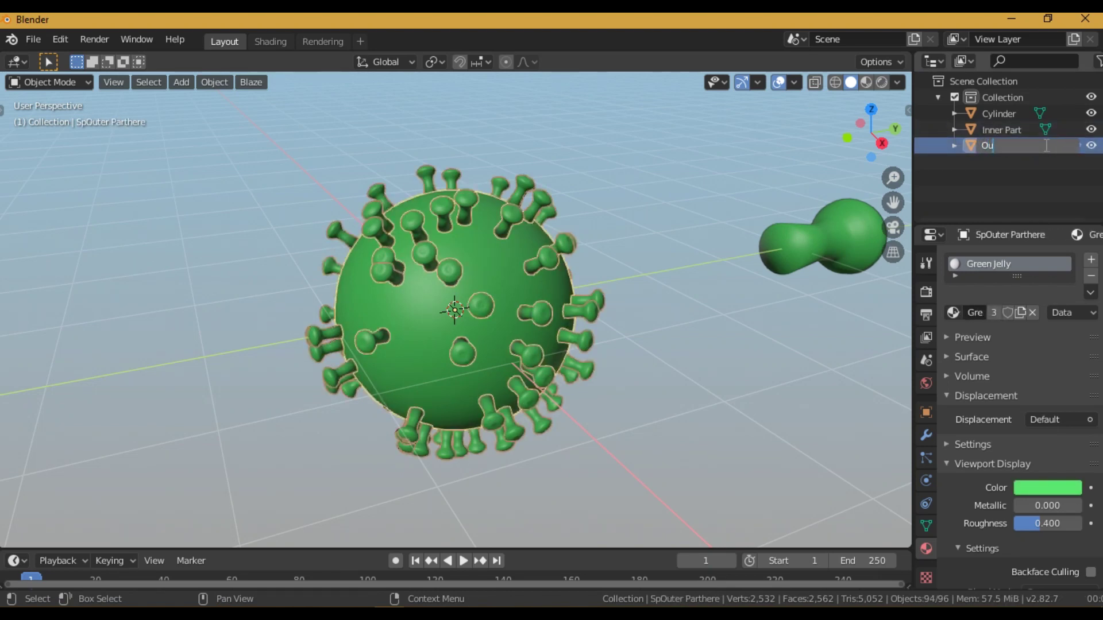
{"action": "type", "text": "ter Part"}
{"action": "key", "text": "Return"}
{"action": "scroll", "coordinate": [523, 314], "scroll_direction": "down", "scroll_amount": 3}
{"action": "scroll", "coordinate": [523, 313], "scroll_direction": "up", "scroll_amount": 3}
- Open the Shading workspace, frame the virus and delete the Principled BSDF node from the Green Jelly material
{"action": "left_click", "coordinate": [275, 41]}
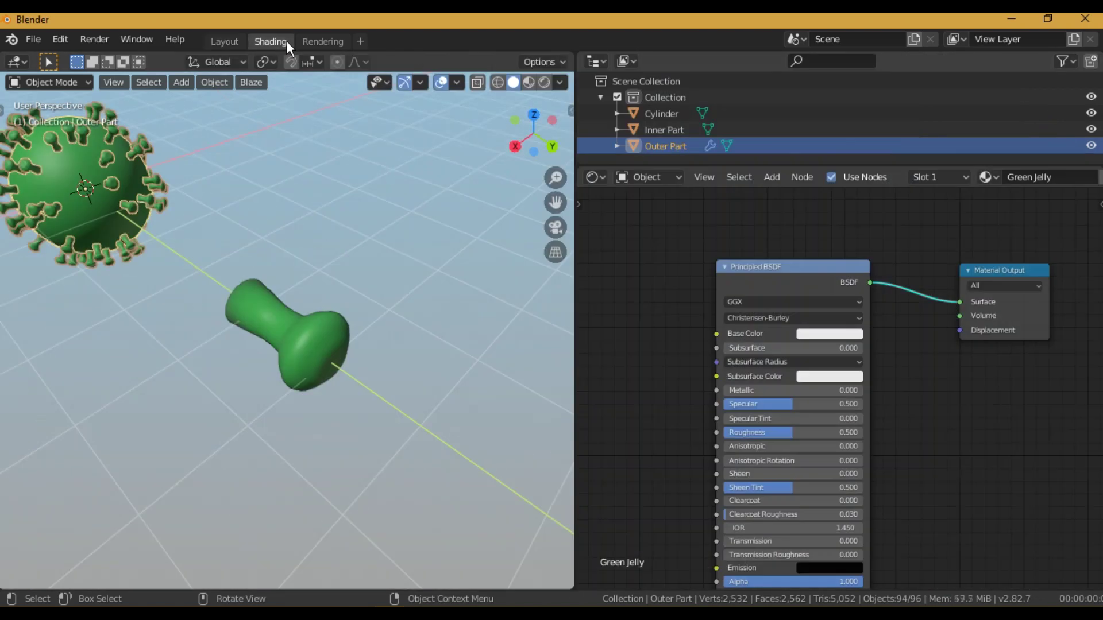
{"action": "mouse_move", "coordinate": [439, 294]}
{"action": "middle_mouse_down"}
{"action": "mouse_move", "coordinate": [230, 283]}
{"action": "mouse_move", "coordinate": [212, 251]}
{"action": "mouse_move", "coordinate": [112, 250]}
{"action": "middle_mouse_up"}
{"action": "scroll", "coordinate": [113, 250], "scroll_direction": "down", "scroll_amount": 6}
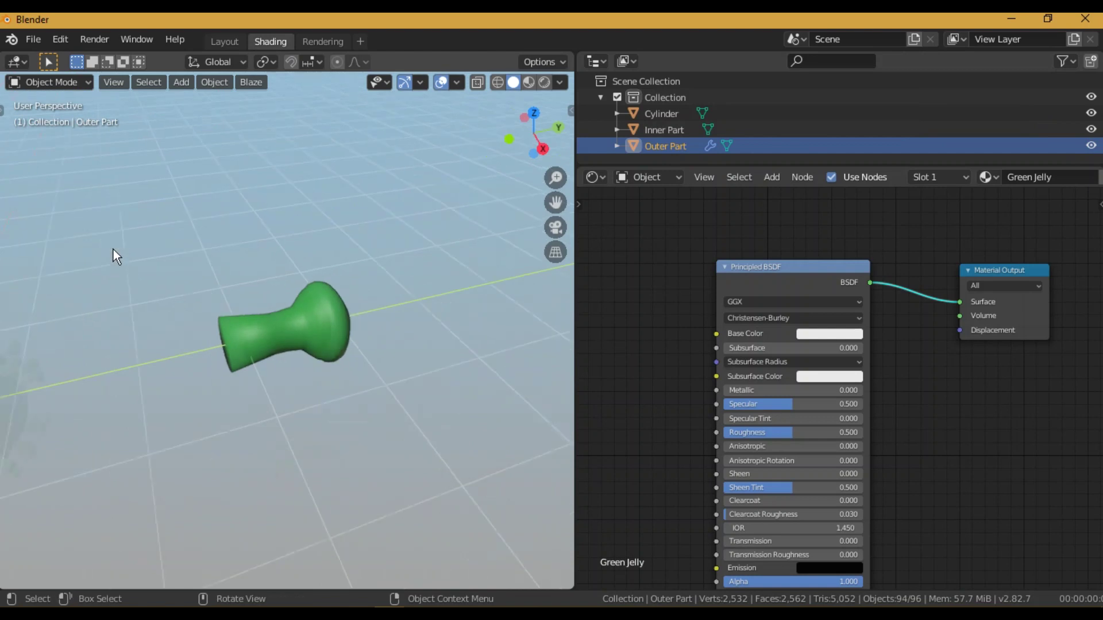
{"action": "key", "text": "KP_Decimal"}
{"action": "middle_click_drag", "start_coordinate": [653, 348], "coordinate": [702, 329]}
{"action": "left_click", "coordinate": [807, 260]}
{"action": "key", "text": "x"}
- Add a Glass BSDF shader node to the Green Jelly material and place it before the Material Output
{"action": "key", "text": "shift+a"}
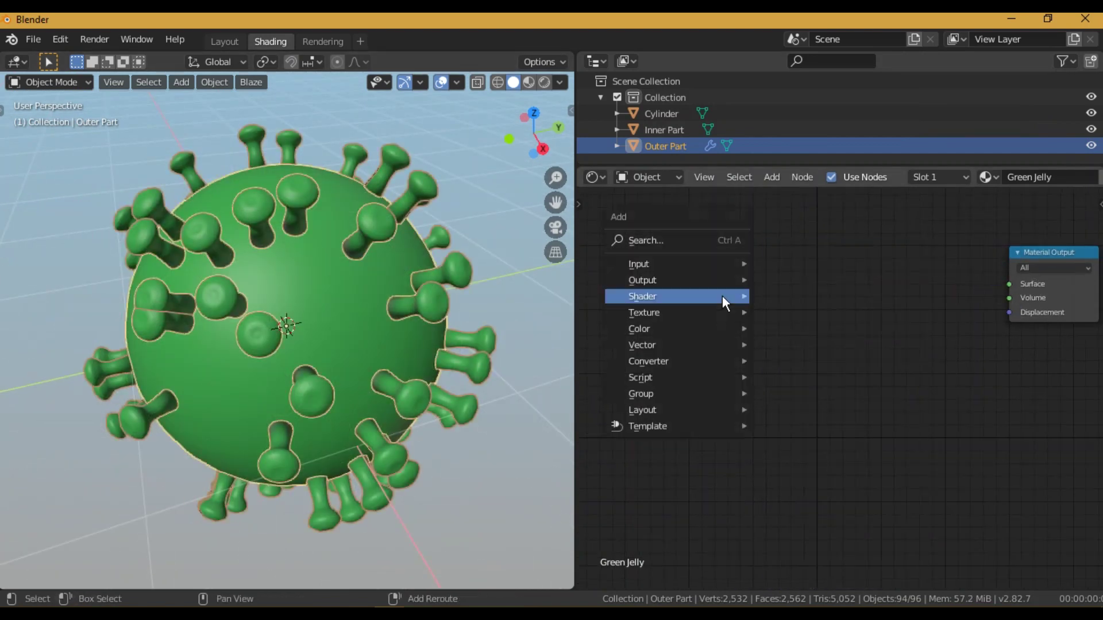
{"action": "mouse_move", "coordinate": [677, 296]}
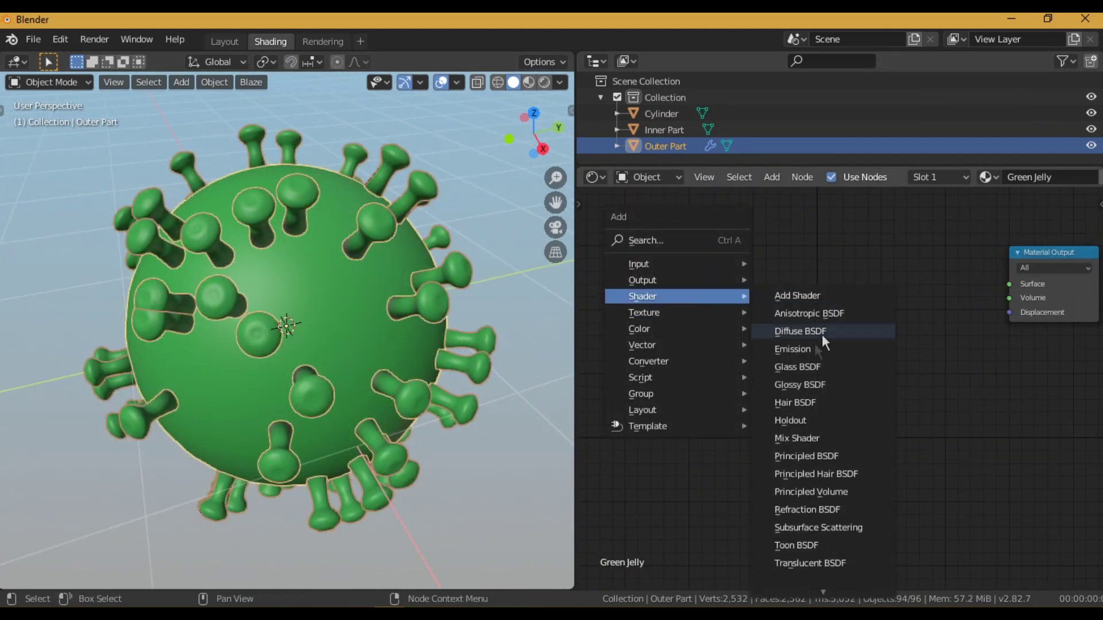
{"action": "left_click", "coordinate": [802, 368]}
{"action": "left_click", "coordinate": [802, 368]}
{"action": "left_click_drag", "start_coordinate": [812, 362], "coordinate": [732, 304]}
- Define a rectangular render region around the virus in the 3D viewport
{"action": "scroll", "coordinate": [733, 303], "scroll_direction": "up", "scroll_amount": 1}
{"action": "scroll", "coordinate": [411, 281], "scroll_direction": "down", "scroll_amount": 6}
{"action": "scroll", "coordinate": [285, 273], "scroll_direction": "up", "scroll_amount": 2}
{"action": "left_click_drag", "start_coordinate": [184, 235], "coordinate": [383, 399]}
- Add an area light, move it away from the virus and scale it up
{"action": "key", "text": "shift+a"}
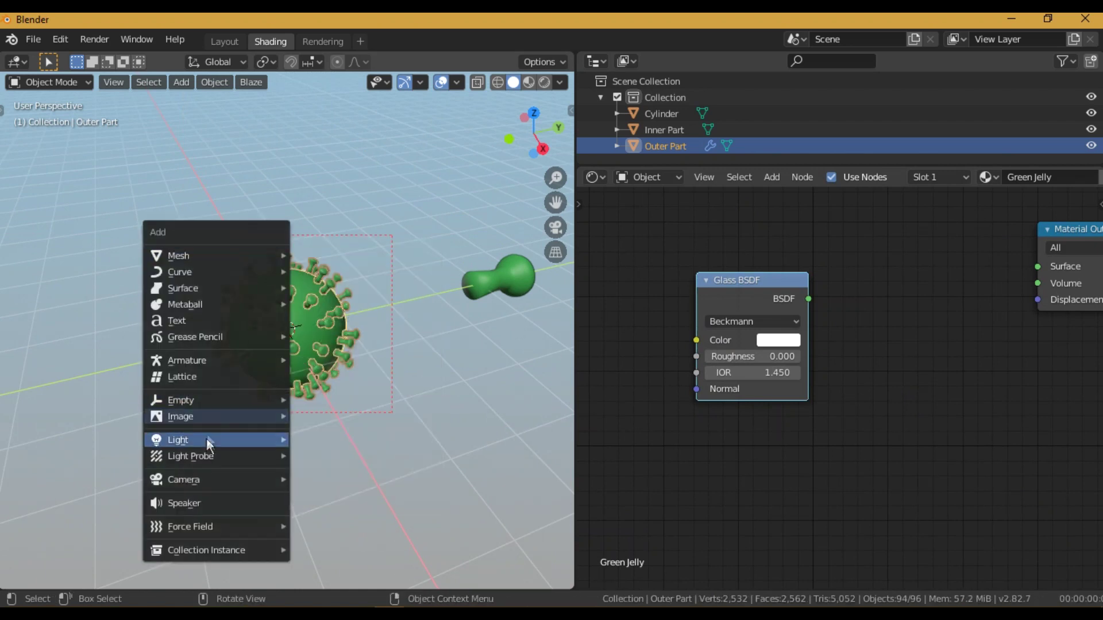
{"action": "mouse_move", "coordinate": [206, 439]}
{"action": "left_click", "coordinate": [351, 489]}
{"action": "key", "text": "g"}
{"action": "left_click", "coordinate": [368, 294]}
{"action": "key", "text": "x"}
{"action": "key", "text": "Escape"}
{"action": "key", "text": "s"}
{"action": "left_click", "coordinate": [59, 392]}
- Position the area light above the virus, adjusting it in the top and right orthographic views
{"action": "key", "text": "KP_7"}
{"action": "scroll", "coordinate": [100, 277], "scroll_direction": "down", "scroll_amount": 2}
{"action": "key", "text": "g"}
{"action": "left_click", "coordinate": [249, 322]}
{"action": "key", "text": "KP_3"}
{"action": "scroll", "coordinate": [261, 356], "scroll_direction": "up", "scroll_amount": 4}
{"action": "scroll", "coordinate": [270, 349], "scroll_direction": "down", "scroll_amount": 4}
{"action": "key", "text": "g"}
{"action": "left_click", "coordinate": [249, 224]}
- Enable nodes for the area light and set its emission strength to 3
{"action": "left_click", "coordinate": [831, 176]}
{"action": "double_click", "coordinate": [866, 283]}
{"action": "type", "text": "3"}
{"action": "key", "text": "Return"}
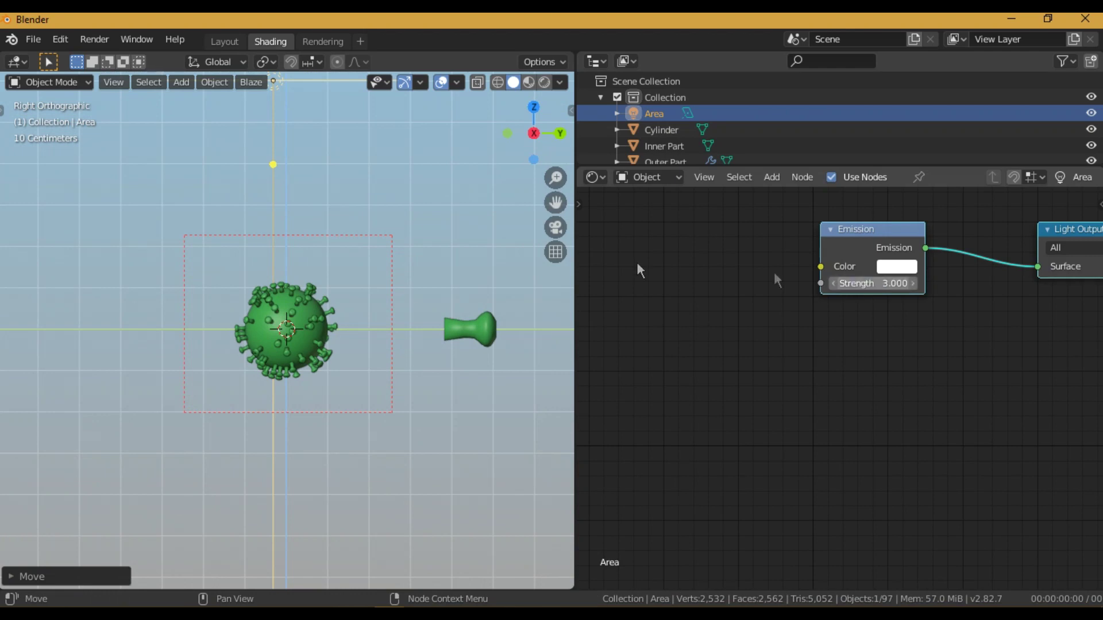
- Switch the viewport to rendered shading and connect the outer sphere's Glass BSDF to the Material Output's Surface
{"action": "scroll", "coordinate": [277, 347], "scroll_direction": "up", "scroll_amount": 1}
{"action": "key", "text": "z"}
{"action": "key", "text": "8"}
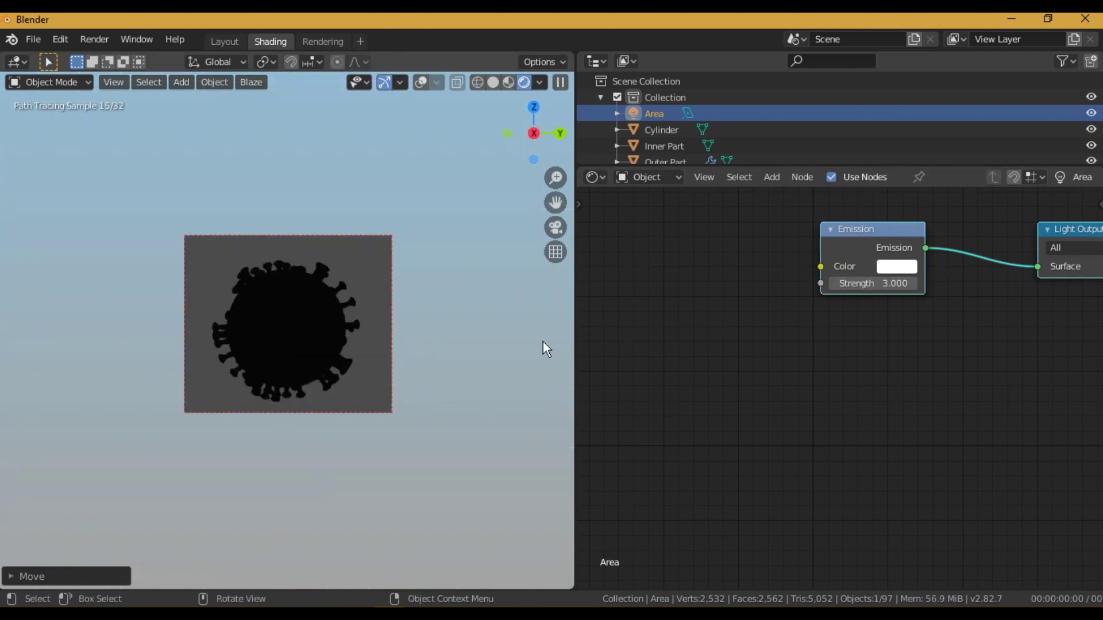
{"action": "left_click", "coordinate": [285, 329]}
{"action": "left_click_drag", "start_coordinate": [808, 298], "coordinate": [1022, 266]}
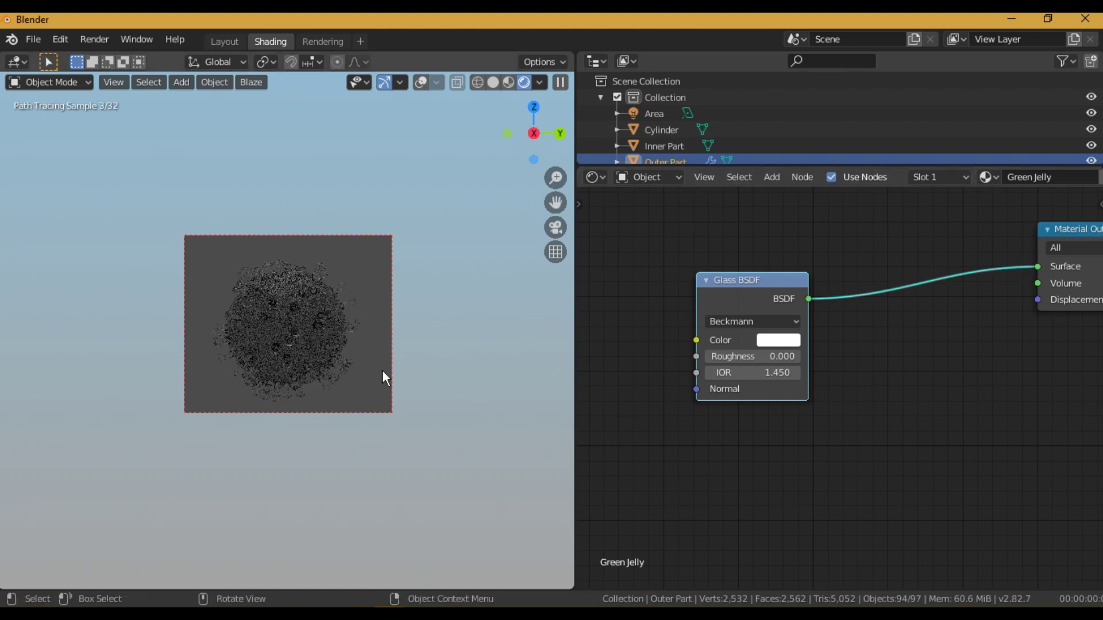
{"action": "left_click_drag", "start_coordinate": [751, 310], "coordinate": [746, 350]}
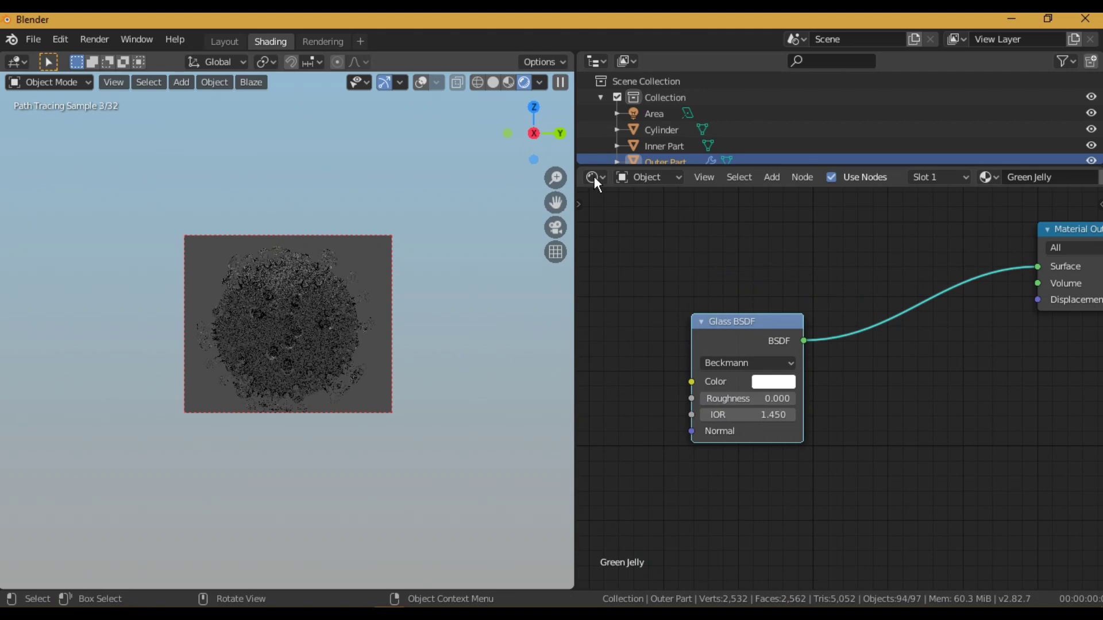
- Return to the Layout workspace and enable the Transparent film option in the render settings
{"action": "left_click", "coordinate": [225, 42]}
{"action": "left_click", "coordinate": [926, 292]}
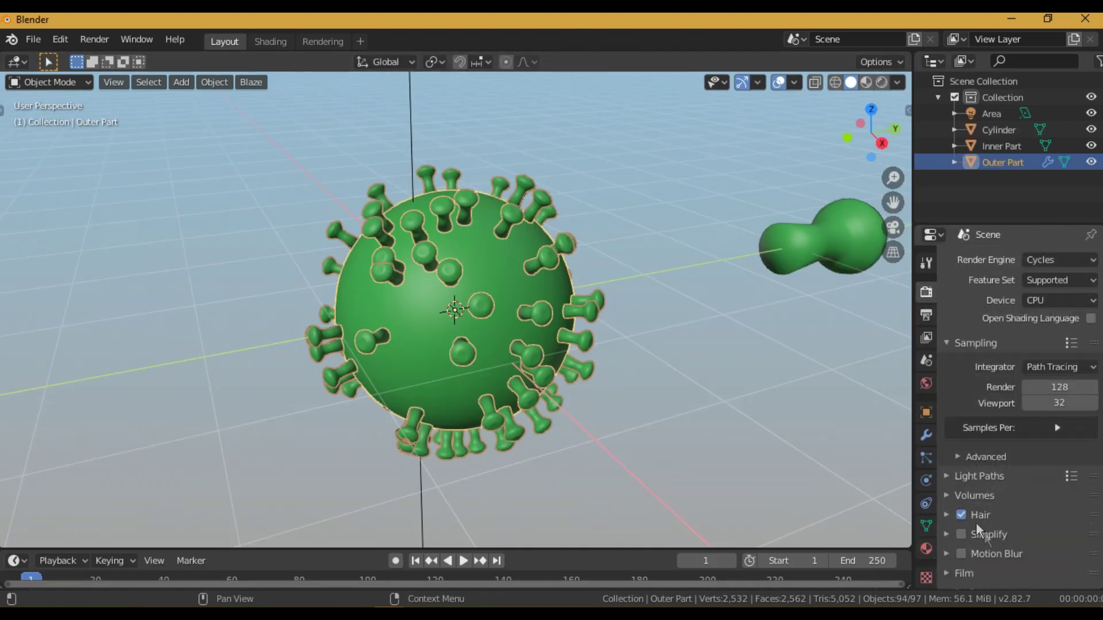
{"action": "scroll", "coordinate": [976, 517], "scroll_direction": "down", "scroll_amount": 3}
{"action": "left_click", "coordinate": [983, 505]}
{"action": "scroll", "coordinate": [1019, 535], "scroll_direction": "down", "scroll_amount": 4}
{"action": "left_click", "coordinate": [972, 521]}
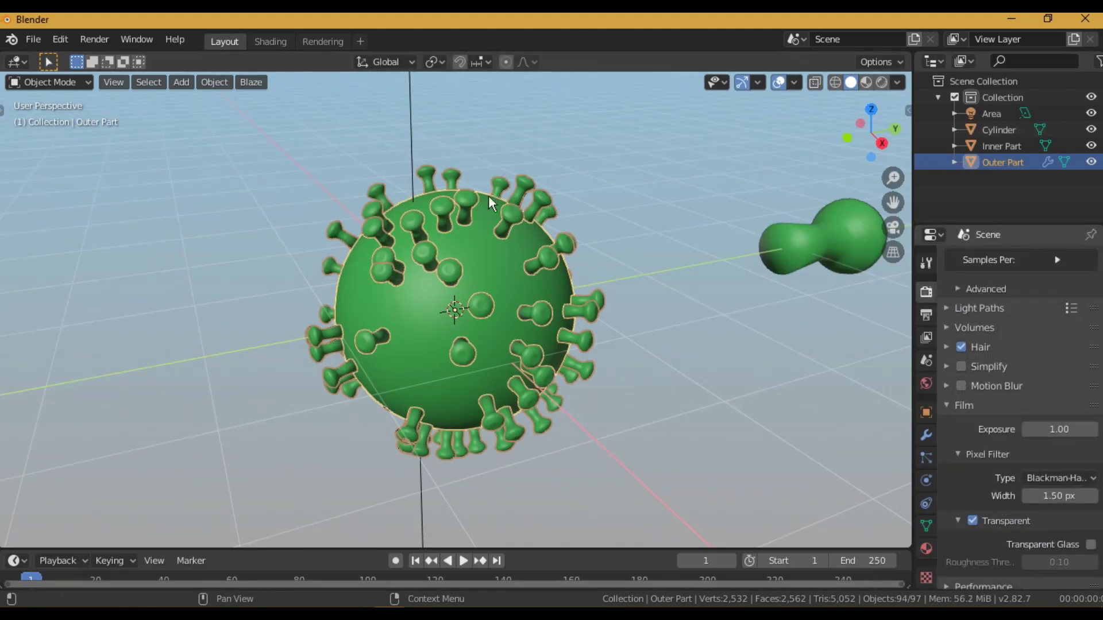
- In the Shading workspace, give the Green Jelly Glass BSDF a light green color and an IOR of 1.33
{"action": "left_click", "coordinate": [270, 41]}
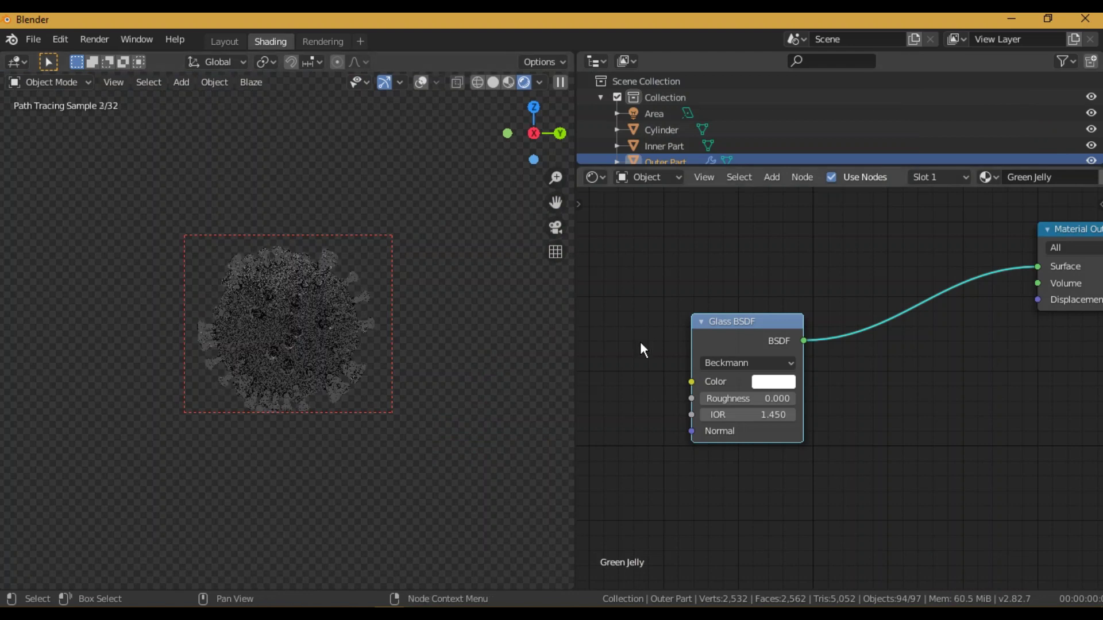
{"action": "left_click_drag", "start_coordinate": [730, 337], "coordinate": [731, 301]}
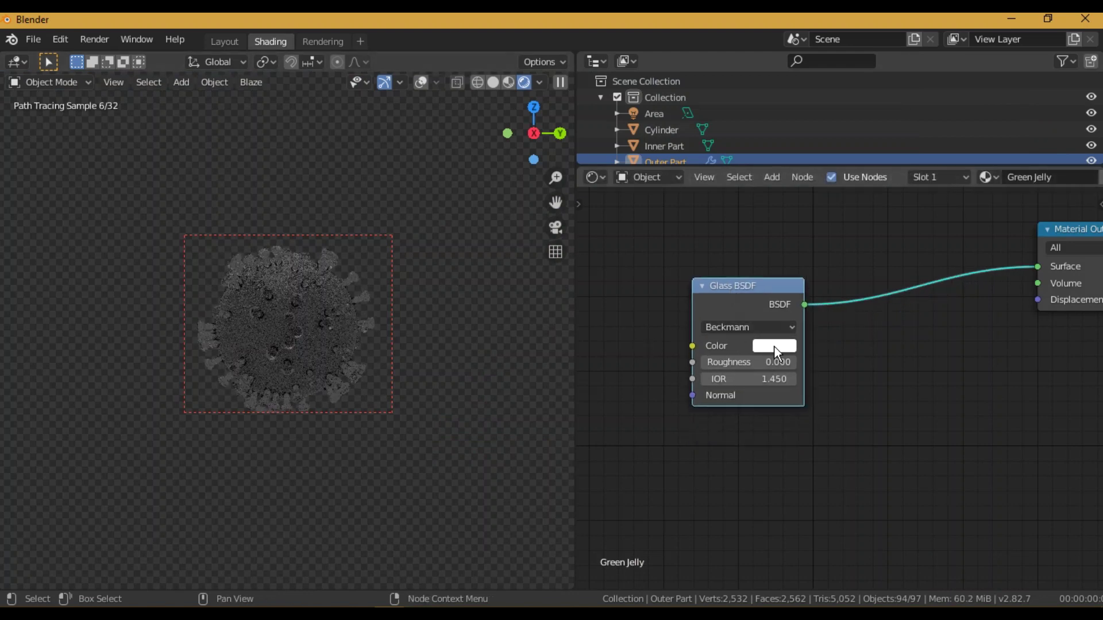
{"action": "left_click", "coordinate": [774, 348]}
{"action": "left_click_drag", "start_coordinate": [775, 206], "coordinate": [800, 175]}
{"action": "left_click_drag", "start_coordinate": [732, 304], "coordinate": [714, 363]}
{"action": "left_click", "coordinate": [736, 437]}
{"action": "type", "text": "1.33"}
{"action": "key", "text": "Return"}
- Add an Emission node above the Glass BSDF and set its strength to 0.1
{"action": "key", "text": "shift+a"}
{"action": "left_click", "coordinate": [671, 293]}
{"action": "type", "text": "emission"}
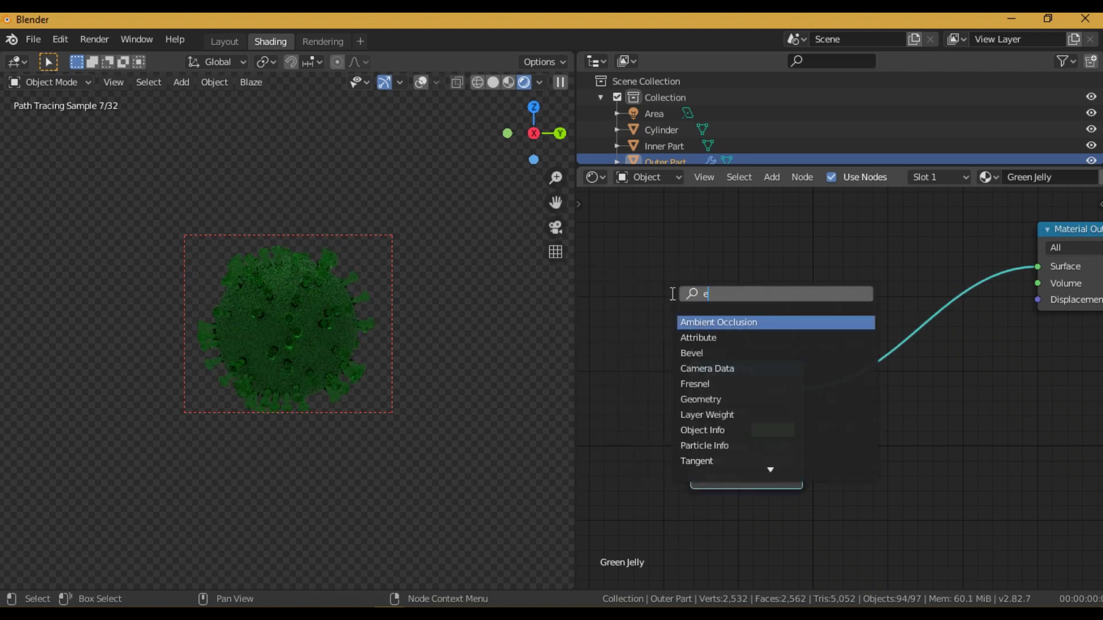
{"action": "key", "text": "Return"}
{"action": "left_click", "coordinate": [673, 251]}
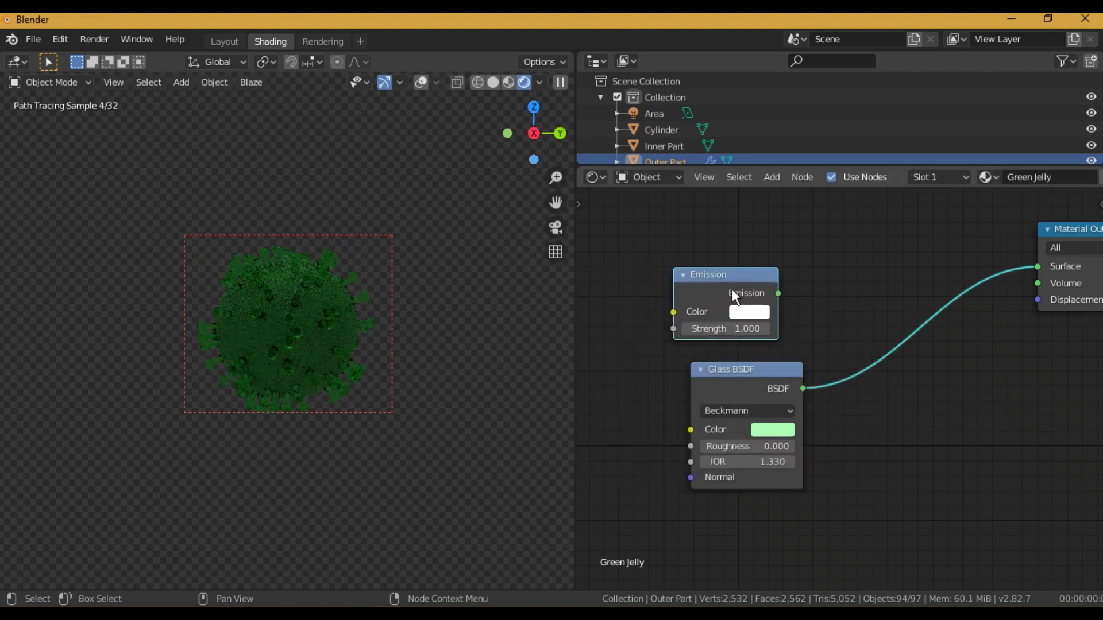
{"action": "left_click", "coordinate": [728, 329]}
{"action": "type", "text": "0.1"}
{"action": "key", "text": "Return"}
- Add an RGB node with the glass's light green and link it to the Color inputs of both Emission and Glass BSDF
{"action": "key", "text": "shift+a"}
{"action": "left_click", "coordinate": [682, 346]}
{"action": "type", "text": "rgb"}
{"action": "key", "text": "Return"}
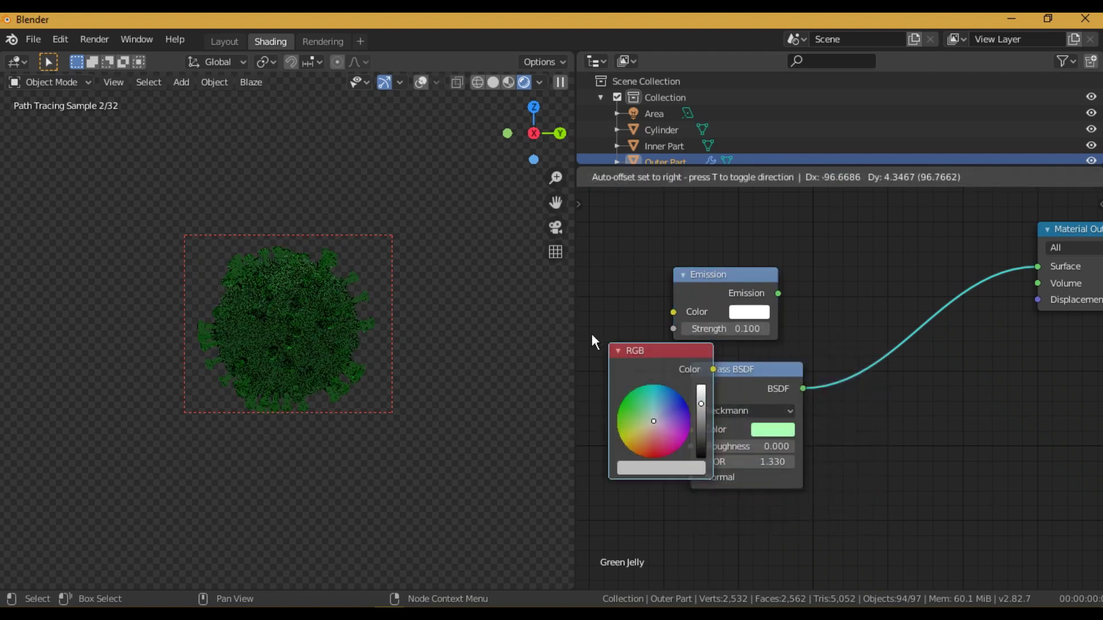
{"action": "left_click", "coordinate": [656, 458]}
{"action": "left_click", "coordinate": [656, 460]}
{"action": "left_click", "coordinate": [726, 391]}
{"action": "left_click", "coordinate": [774, 431]}
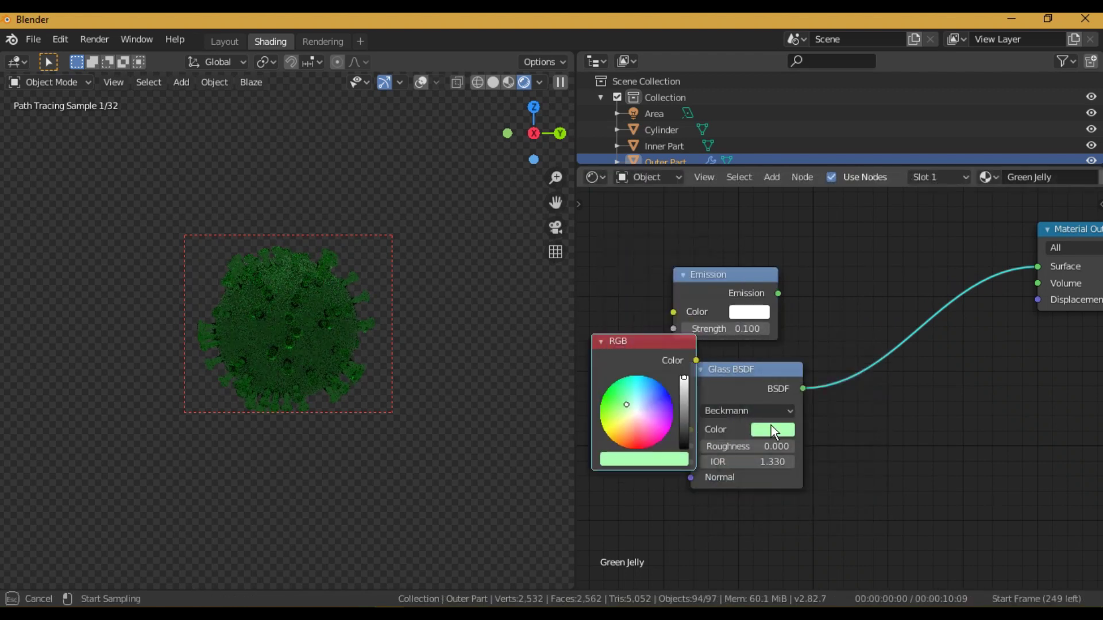
{"action": "left_click_drag", "start_coordinate": [611, 346], "coordinate": [573, 347]}
{"action": "left_click_drag", "start_coordinate": [658, 361], "coordinate": [673, 312]}
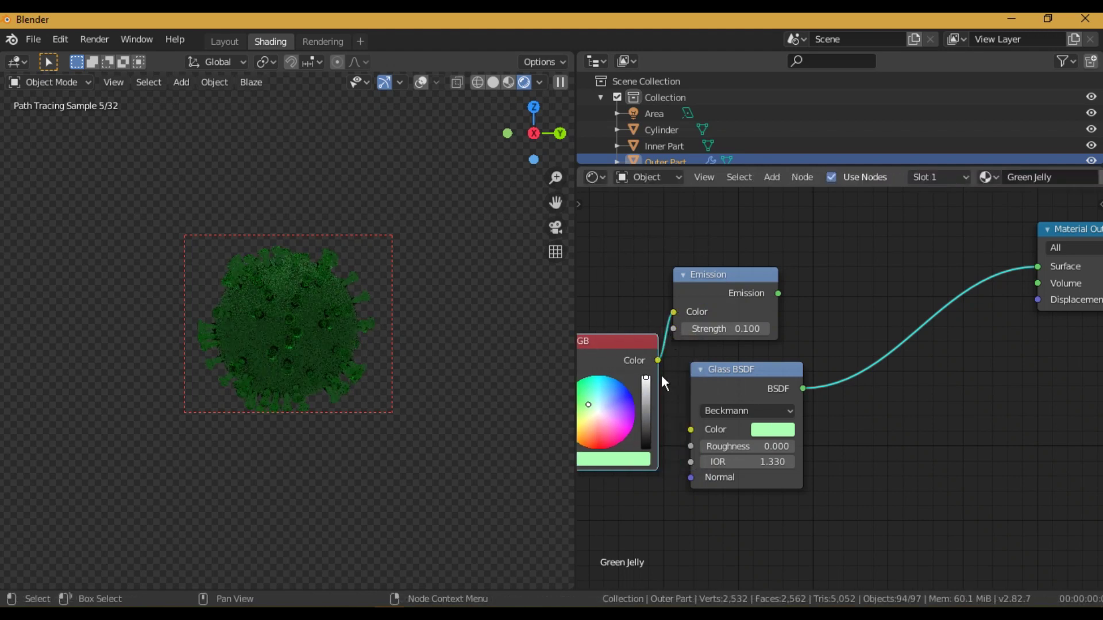
{"action": "left_click_drag", "start_coordinate": [658, 360], "coordinate": [738, 379]}
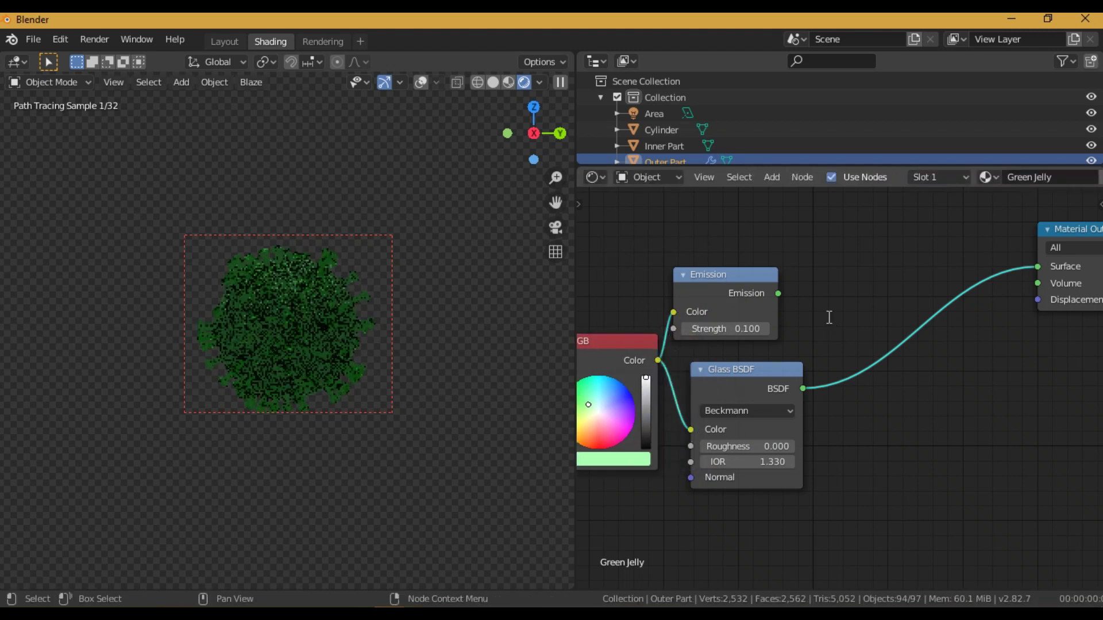
- Insert a Mix Shader before the Material Output, with Emission as its first shader and Glass BSDF as its second
{"action": "key", "text": "shift+a"}
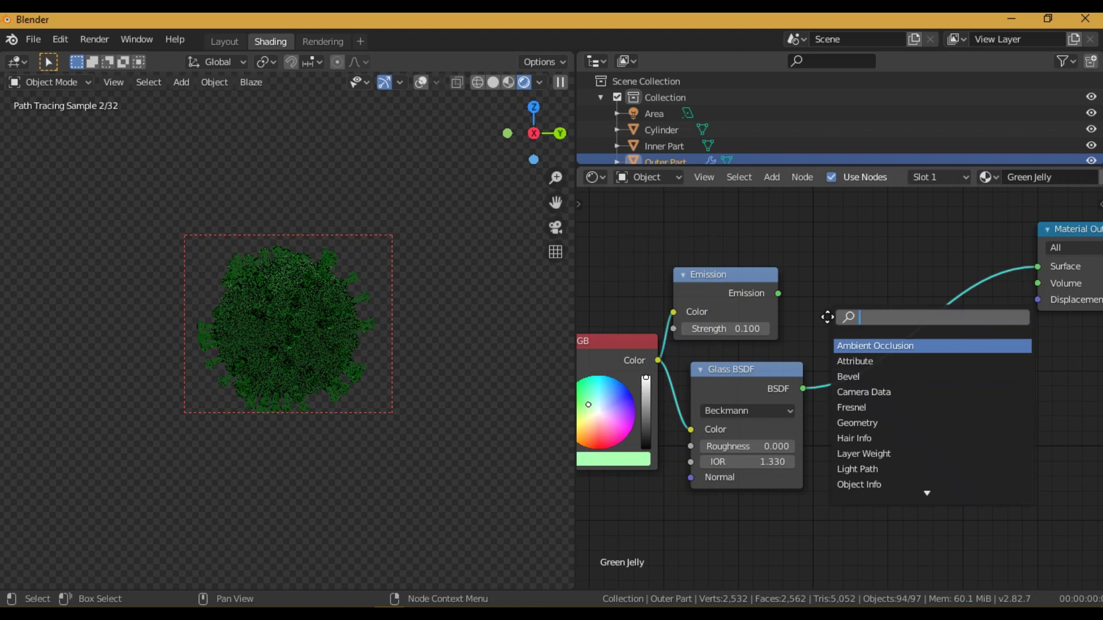
{"action": "left_click", "coordinate": [863, 287]}
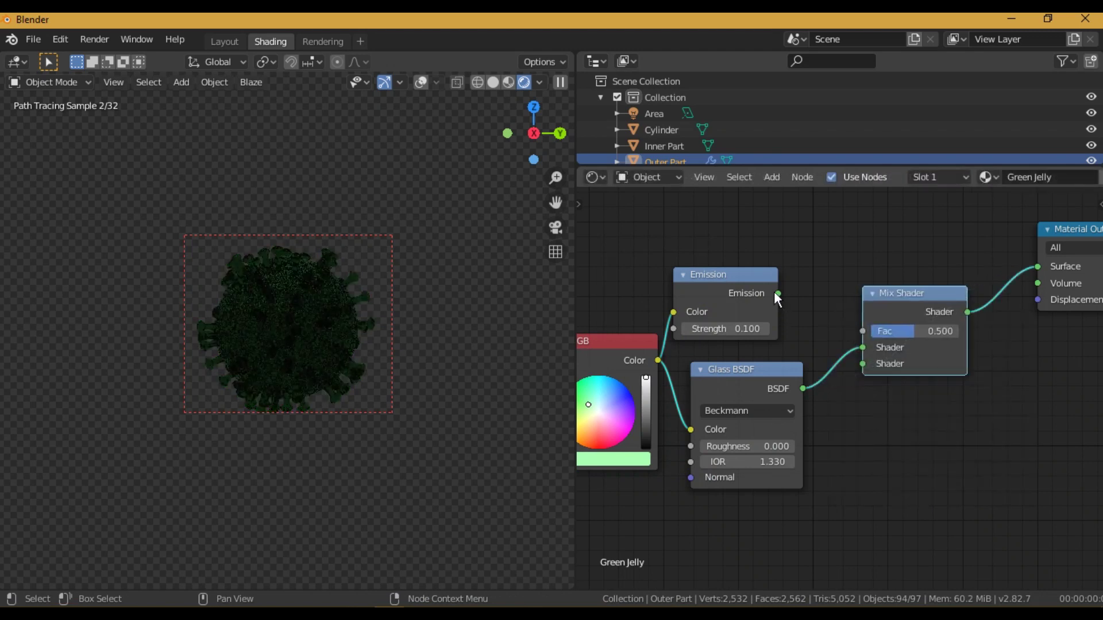
{"action": "left_click_drag", "start_coordinate": [778, 293], "coordinate": [864, 351]}
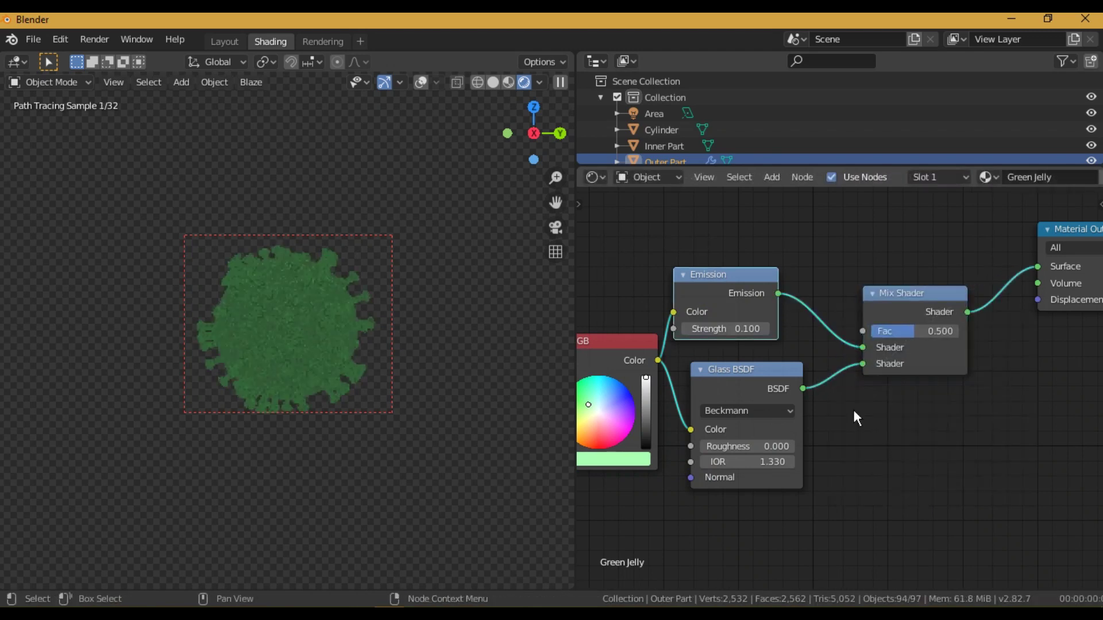
- Add a Fresnel node and a ColorRamp below the shaders, and link the Fresnel Fac to the ramp's Fac
{"action": "middle_click_drag", "start_coordinate": [851, 407], "coordinate": [826, 380]}
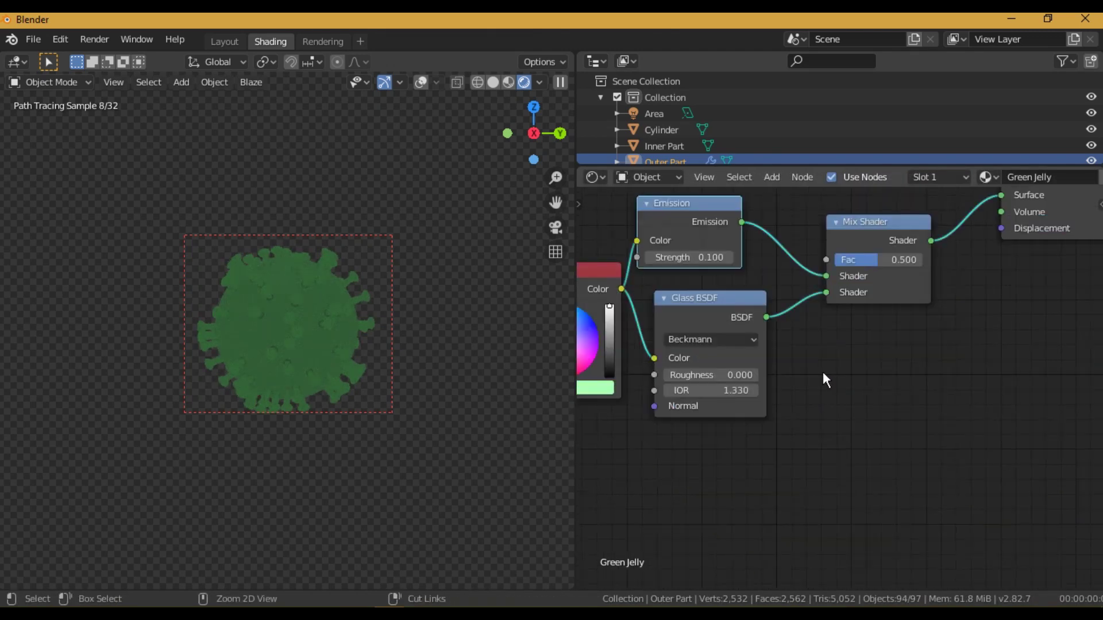
{"action": "key", "text": "shift+a"}
{"action": "type", "text": "fresne"}
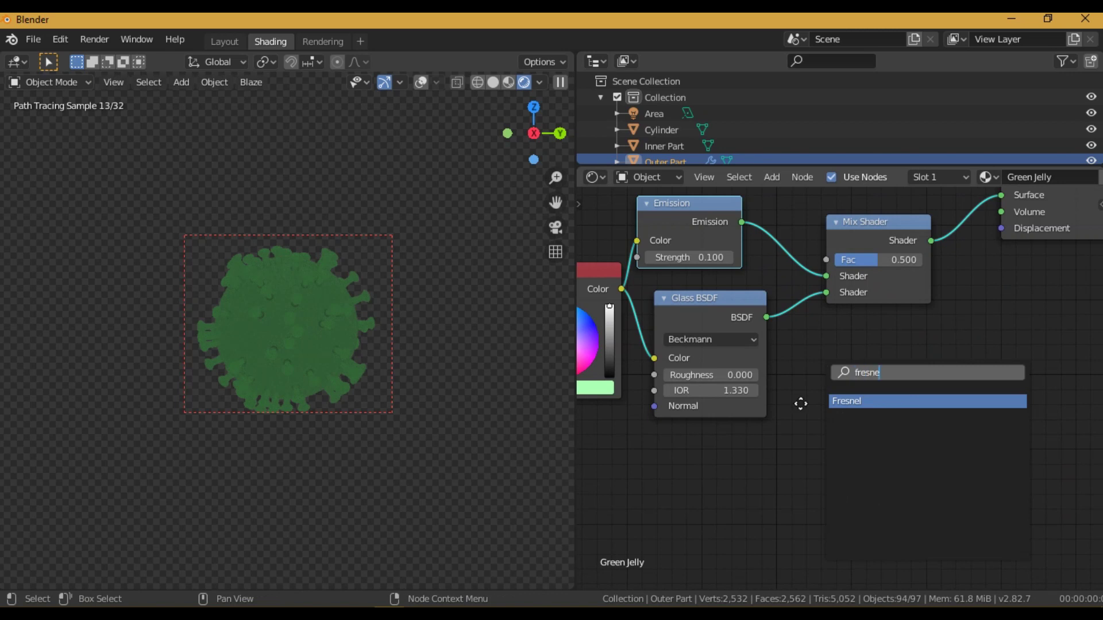
{"action": "key", "text": "Return"}
{"action": "left_click", "coordinate": [685, 440]}
{"action": "key", "text": "shift+a"}
{"action": "type", "text": "c"}
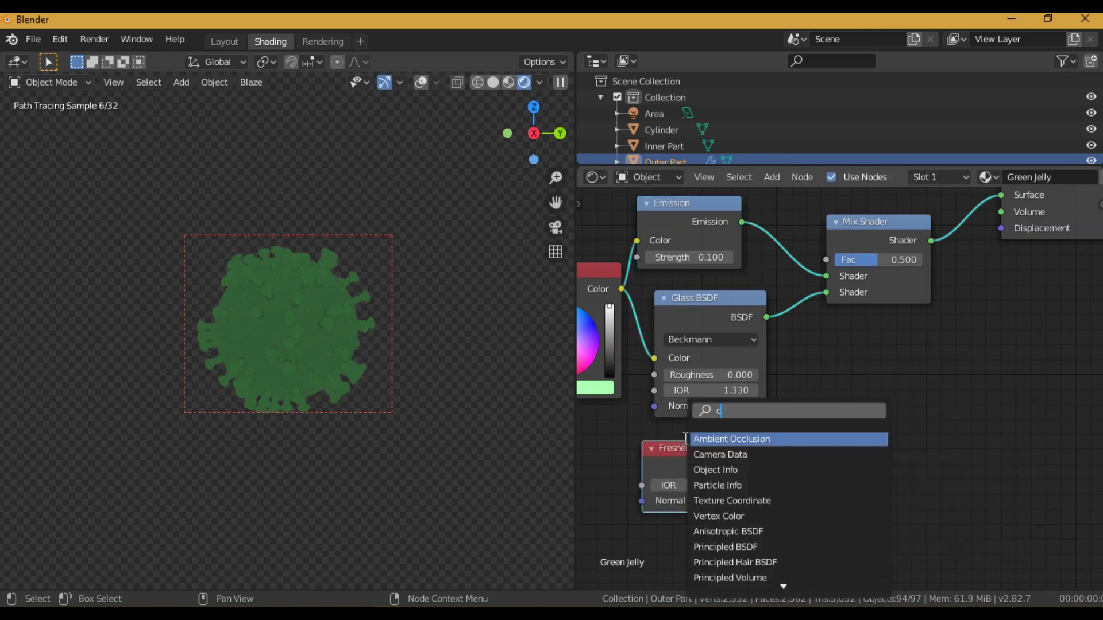
{"action": "type", "text": "olor"}
{"action": "key", "text": "Down"}
{"action": "key", "text": "Return"}
{"action": "left_click", "coordinate": [790, 386]}
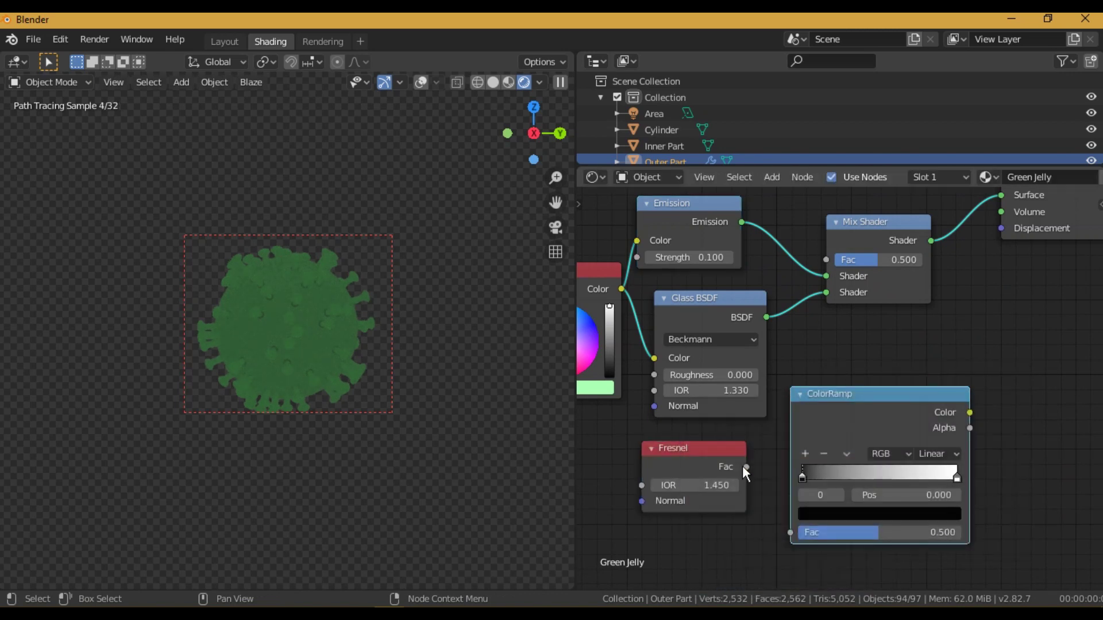
{"action": "left_click_drag", "start_coordinate": [746, 466], "coordinate": [791, 532]}
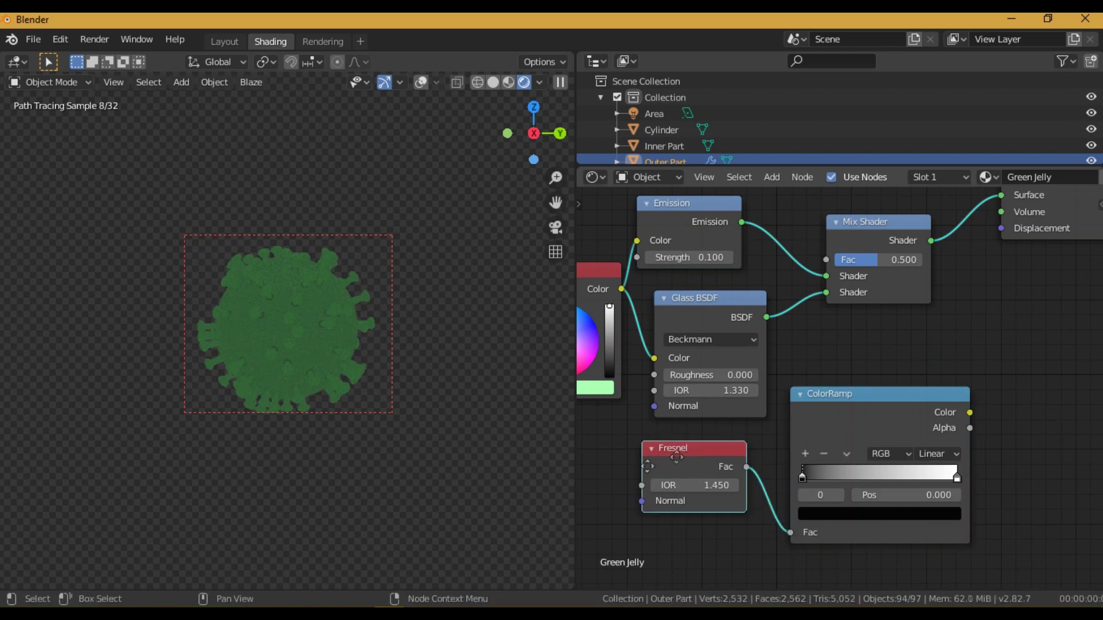
- Preview the ColorRamp output on the virus and insert an Invert node after the ramp
{"action": "left_click_drag", "start_coordinate": [672, 449], "coordinate": [621, 463]}
{"action": "left_click", "coordinate": [864, 394], "text": "ctrl+shift"}
{"action": "left_click_drag", "start_coordinate": [861, 401], "coordinate": [828, 397]}
{"action": "key", "text": "shift+a"}
{"action": "type", "text": "sinve"}
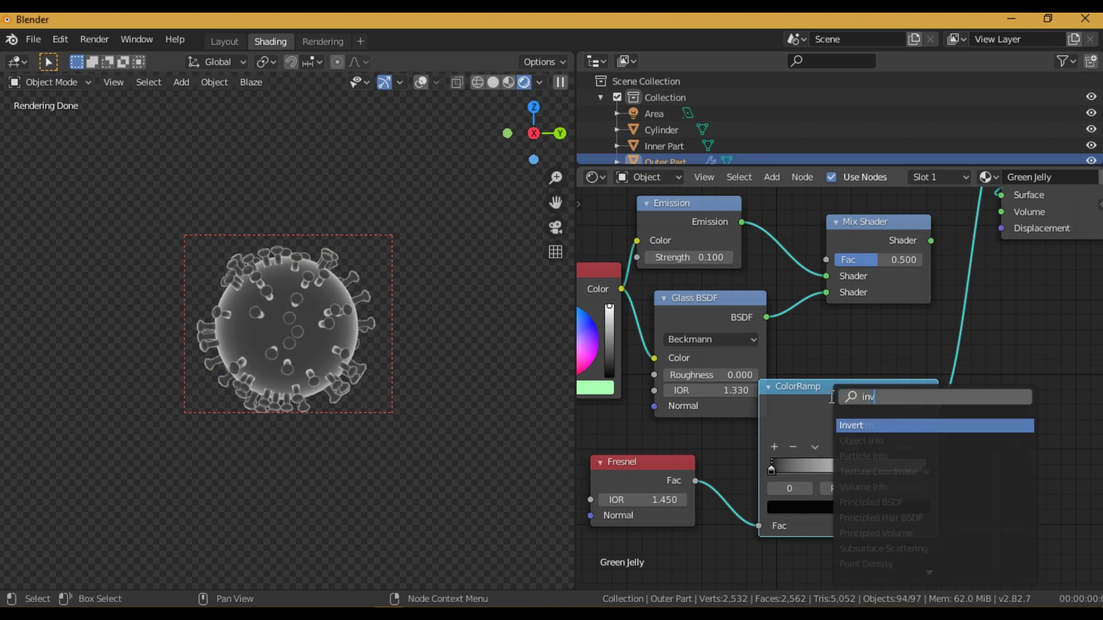
{"action": "key", "text": "Return"}
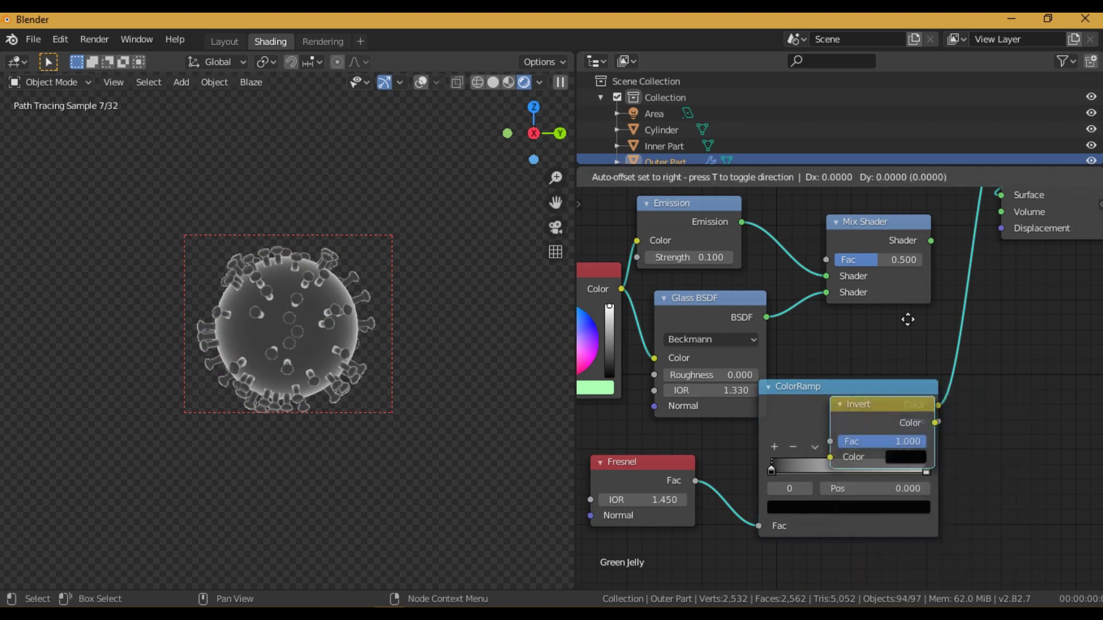
{"action": "left_click", "coordinate": [912, 314]}
- Move the ramp's black stop to 0.055, then use the Invert color as the Mix Shader's Fac and output the mix to the surface
{"action": "middle_click_drag", "start_coordinate": [954, 429], "coordinate": [913, 431]}
{"action": "left_click_drag", "start_coordinate": [732, 471], "coordinate": [740, 472]}
{"action": "left_click_drag", "start_coordinate": [1048, 345], "coordinate": [781, 263]}
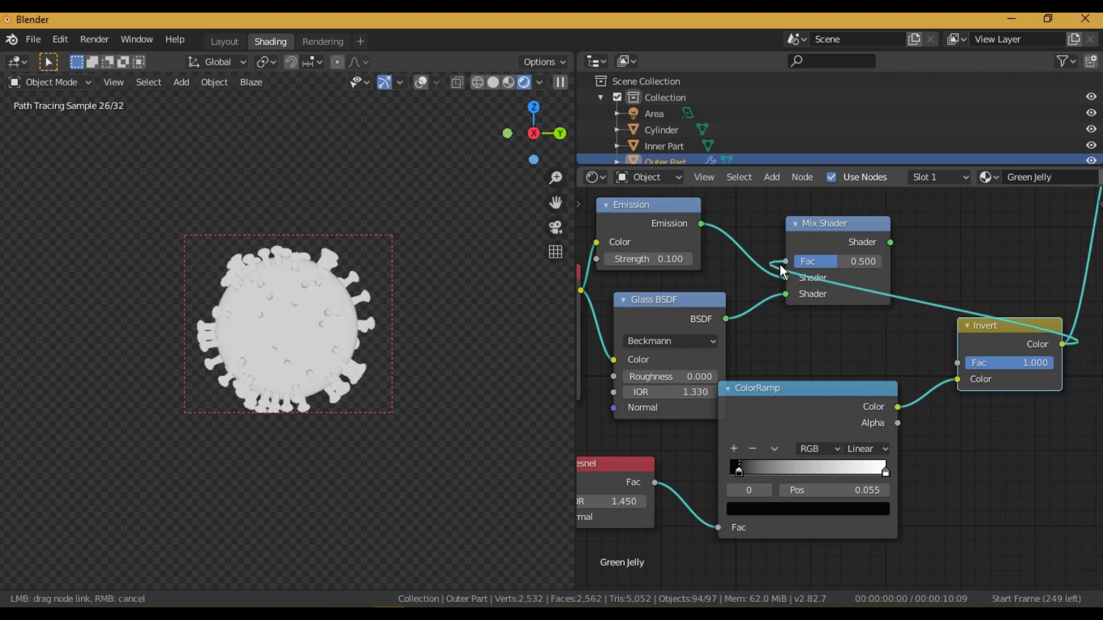
{"action": "left_click", "coordinate": [826, 240], "text": "ctrl+shift"}
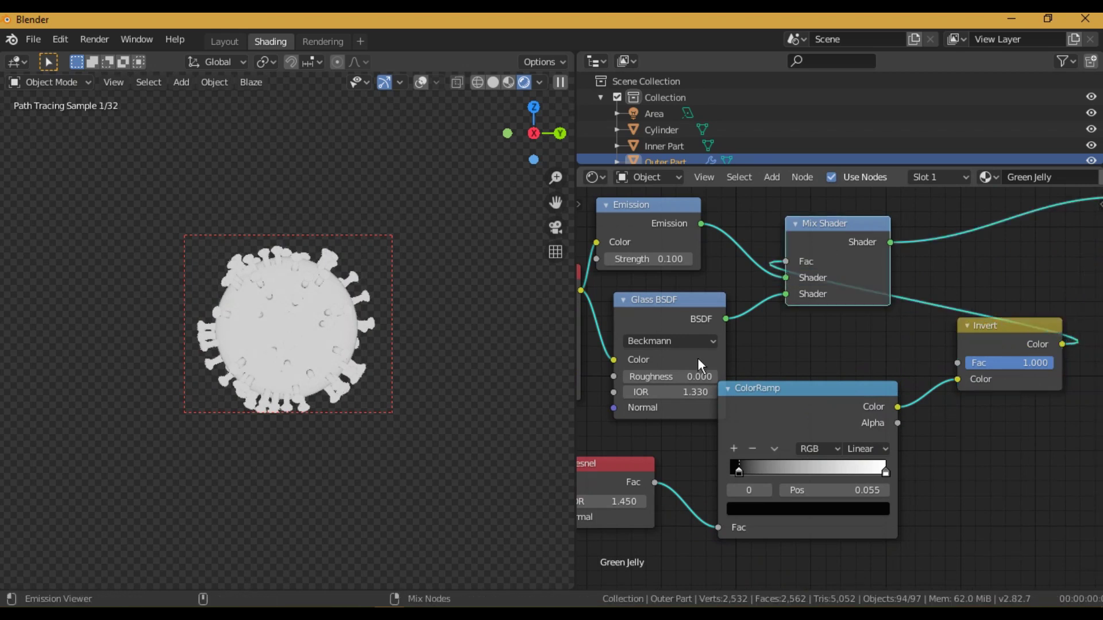
- Set the Fresnel IOR to 1.33 and move the ColorRamp's black stop to position 0.018
{"action": "left_click_drag", "start_coordinate": [738, 471], "coordinate": [779, 475]}
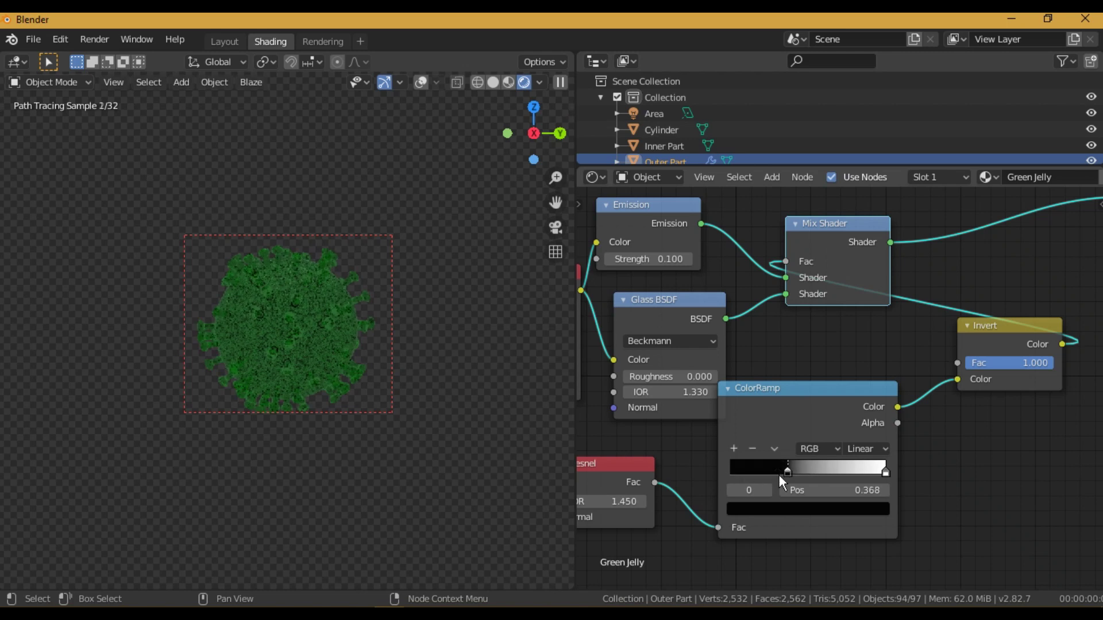
{"action": "left_click", "coordinate": [621, 499]}
{"action": "type", "text": "1.33"}
{"action": "key", "text": "Return"}
{"action": "left_click_drag", "start_coordinate": [787, 472], "coordinate": [729, 470]}
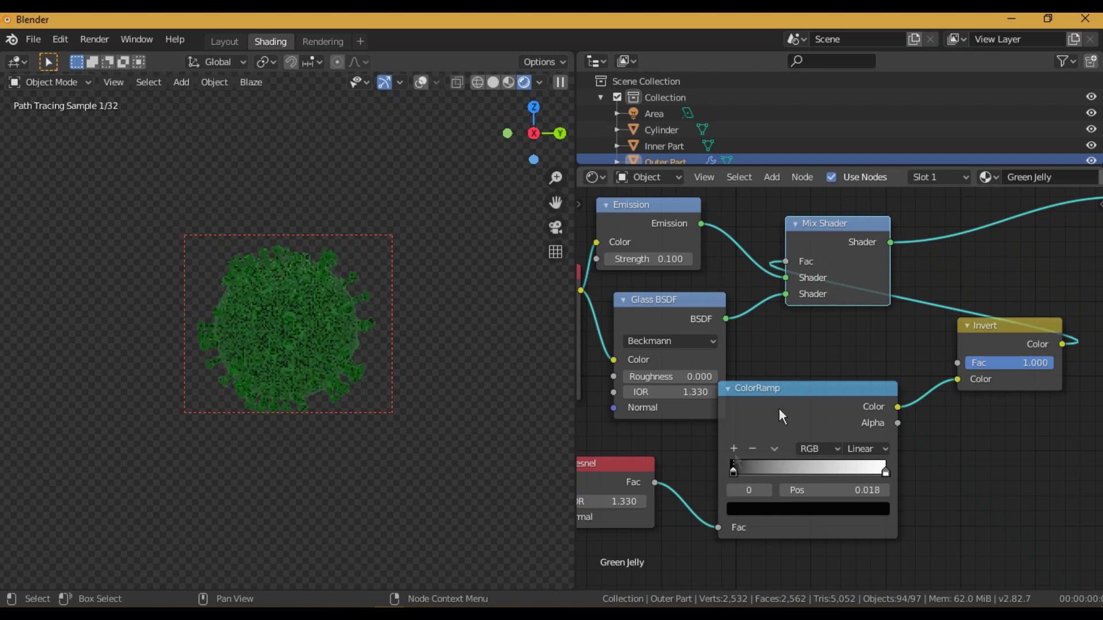
- Rearrange the node tree by placing the Mix Shader beside the Material Output and the Invert node closer to the ColorRamp
{"action": "middle_click_drag", "start_coordinate": [868, 367], "coordinate": [816, 350]}
{"action": "left_click_drag", "start_coordinate": [816, 351], "coordinate": [796, 365], "text": "alt"}
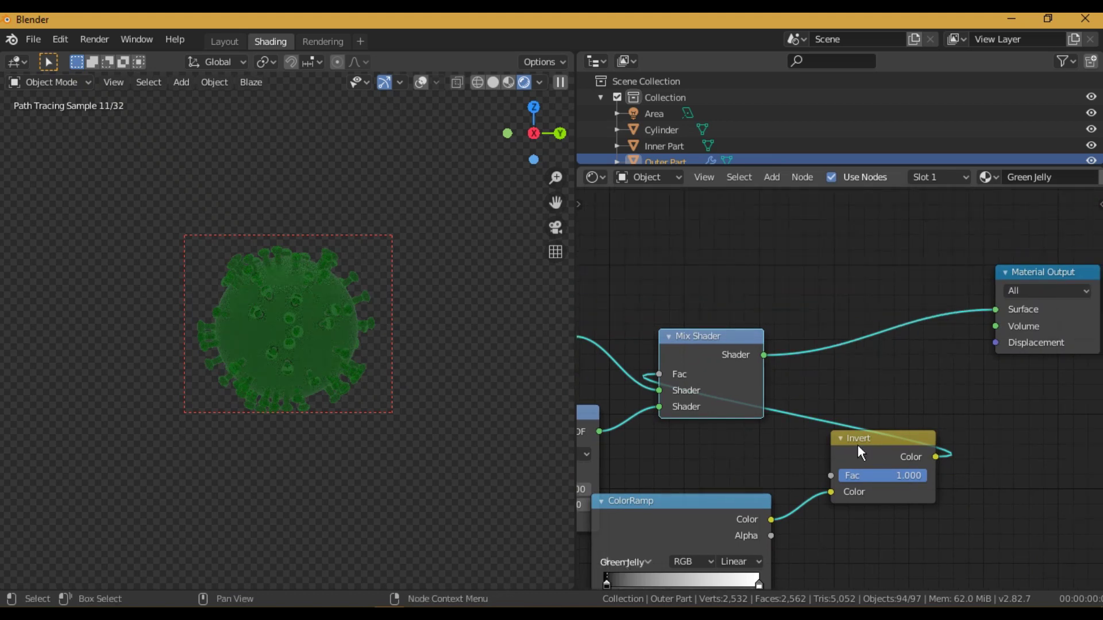
{"action": "left_click_drag", "start_coordinate": [715, 373], "coordinate": [899, 348]}
{"action": "left_click_drag", "start_coordinate": [859, 449], "coordinate": [807, 447]}
- Try swapping the Mix Shader's two shader inputs, then restore their order
{"action": "left_click", "coordinate": [901, 357]}
{"action": "key", "text": "alt+s"}
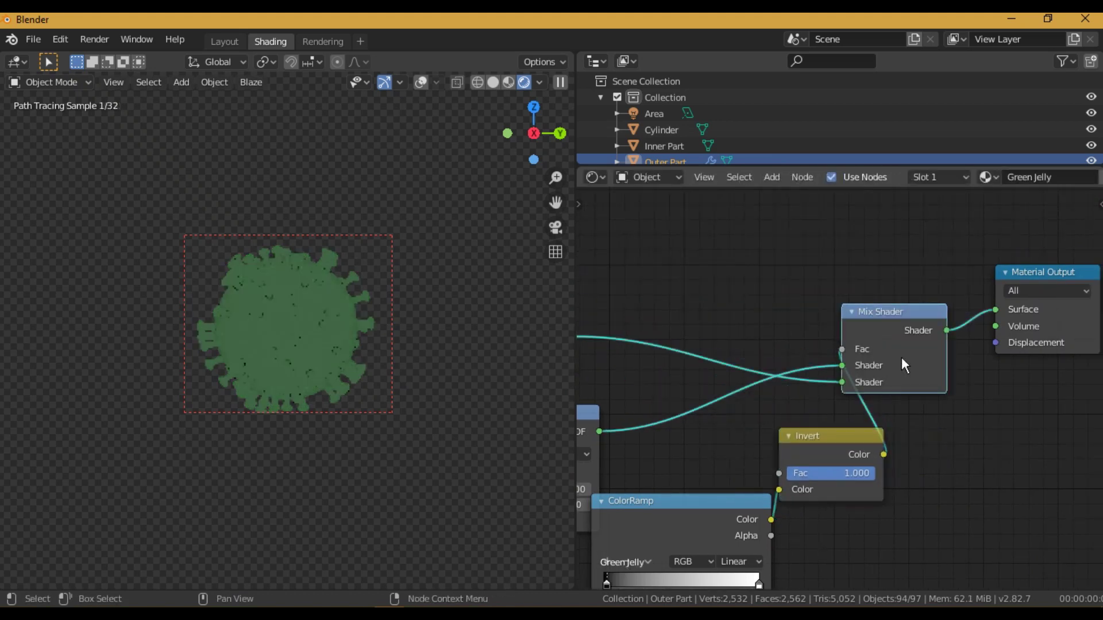
{"action": "key", "text": "alt+s"}
- Raise the Glass BSDF's roughness to 0.208
{"action": "middle_click_drag", "start_coordinate": [839, 275], "coordinate": [939, 221]}
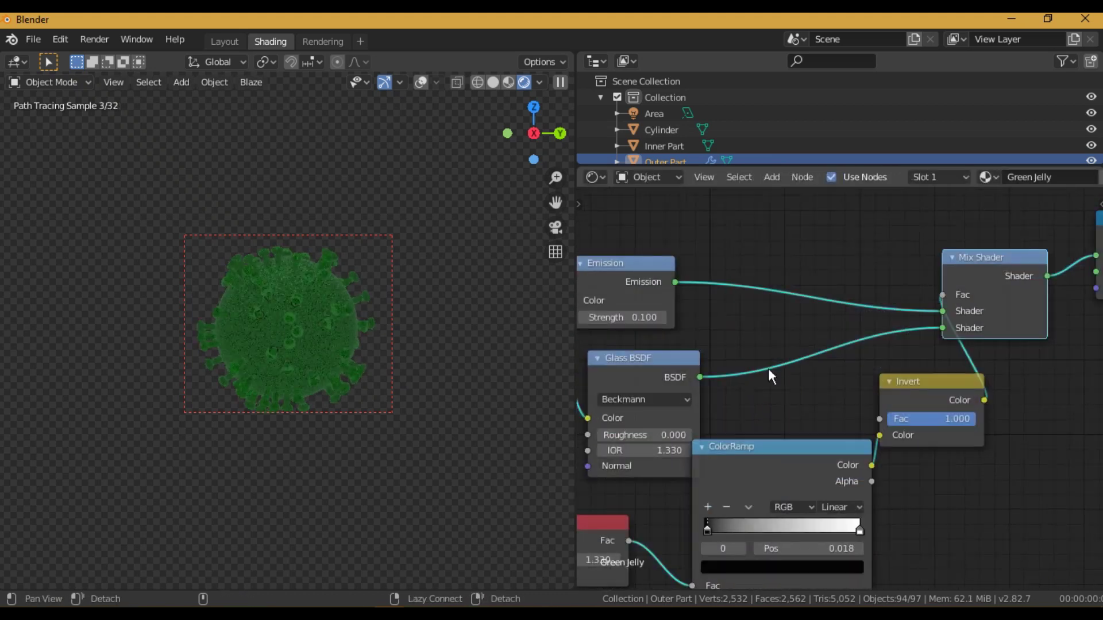
{"action": "scroll", "coordinate": [768, 368], "scroll_direction": "down", "scroll_amount": 2}
{"action": "middle_click_drag", "start_coordinate": [709, 414], "coordinate": [743, 391]}
{"action": "left_click_drag", "start_coordinate": [718, 405], "coordinate": [730, 404]}
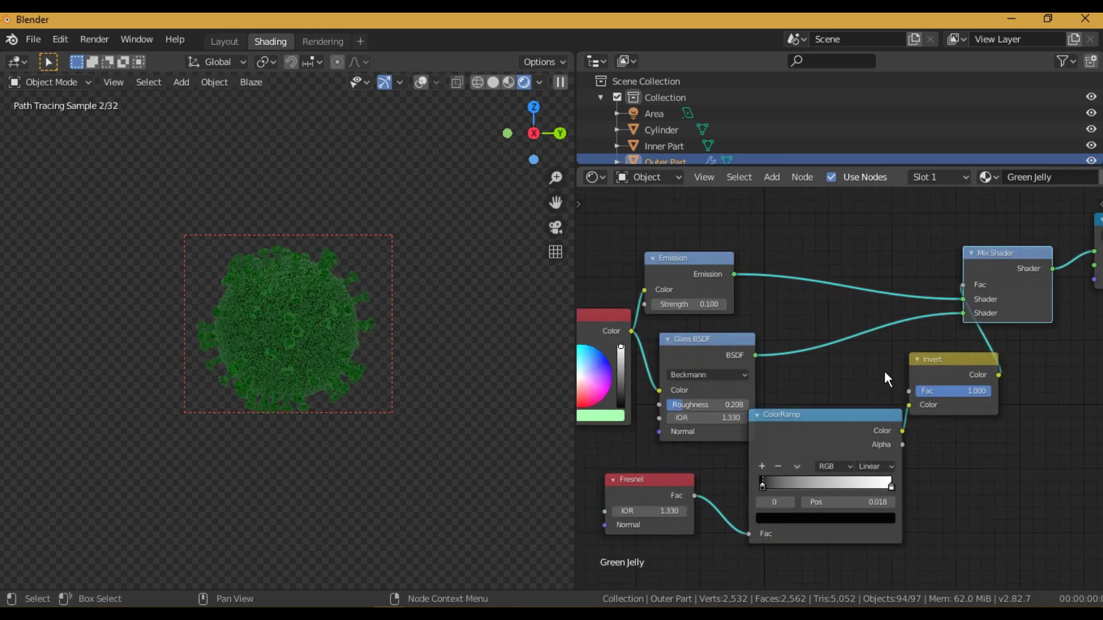
- Add a Noise Texture node below the Invert node and move the Material Output farther away to make room
{"action": "middle_click_drag", "start_coordinate": [850, 333], "coordinate": [581, 244]}
{"action": "key", "text": "shift+a"}
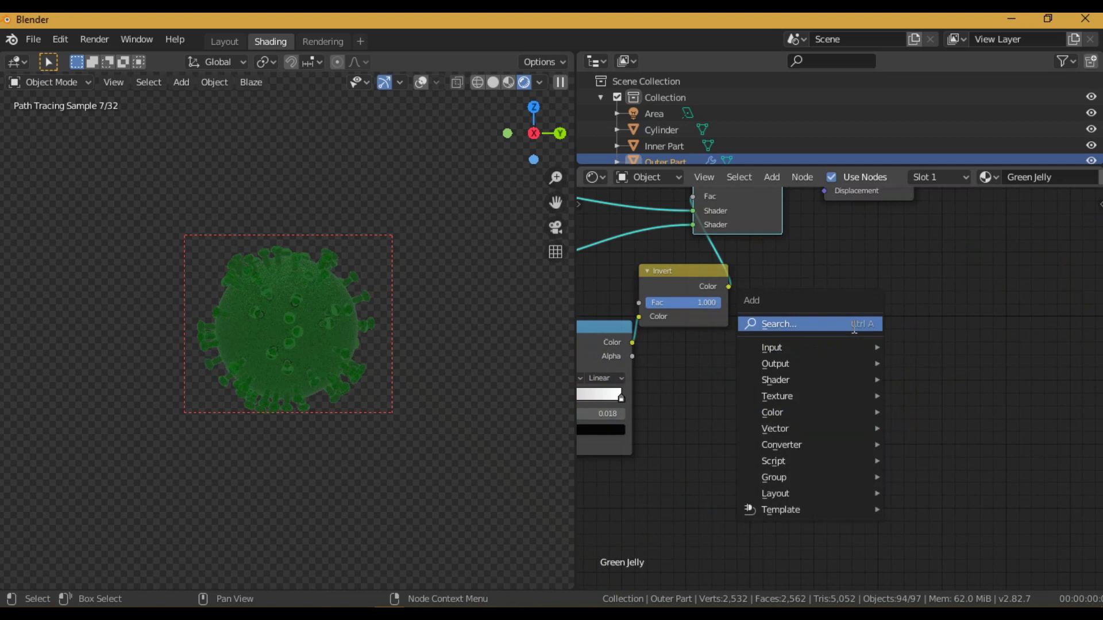
{"action": "left_click", "coordinate": [854, 325]}
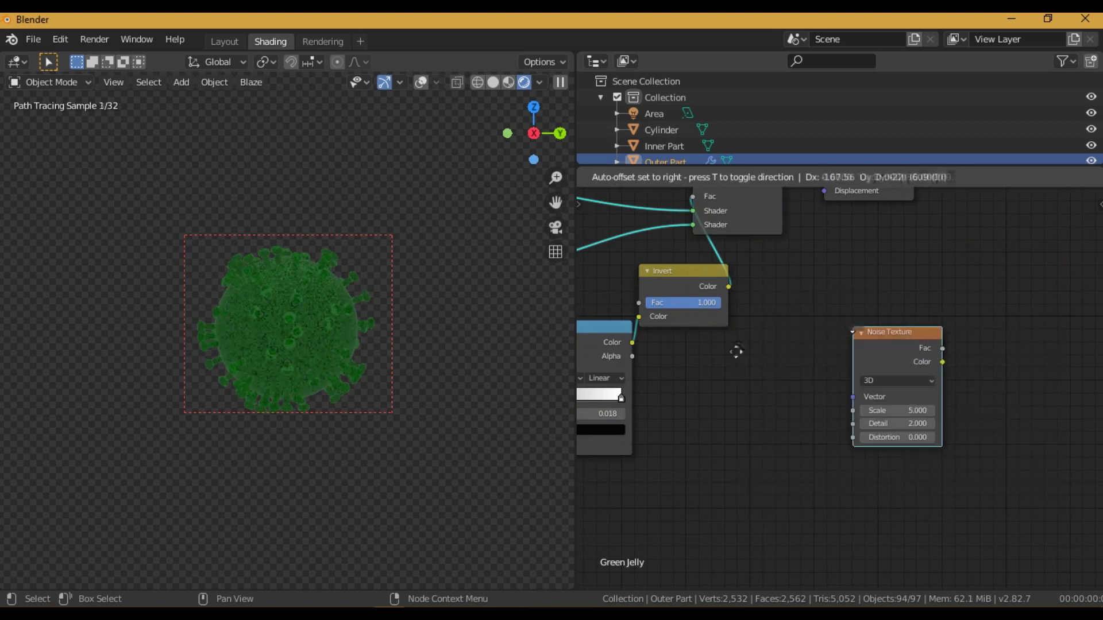
{"action": "left_click", "coordinate": [730, 356]}
{"action": "left_click", "coordinate": [857, 194]}
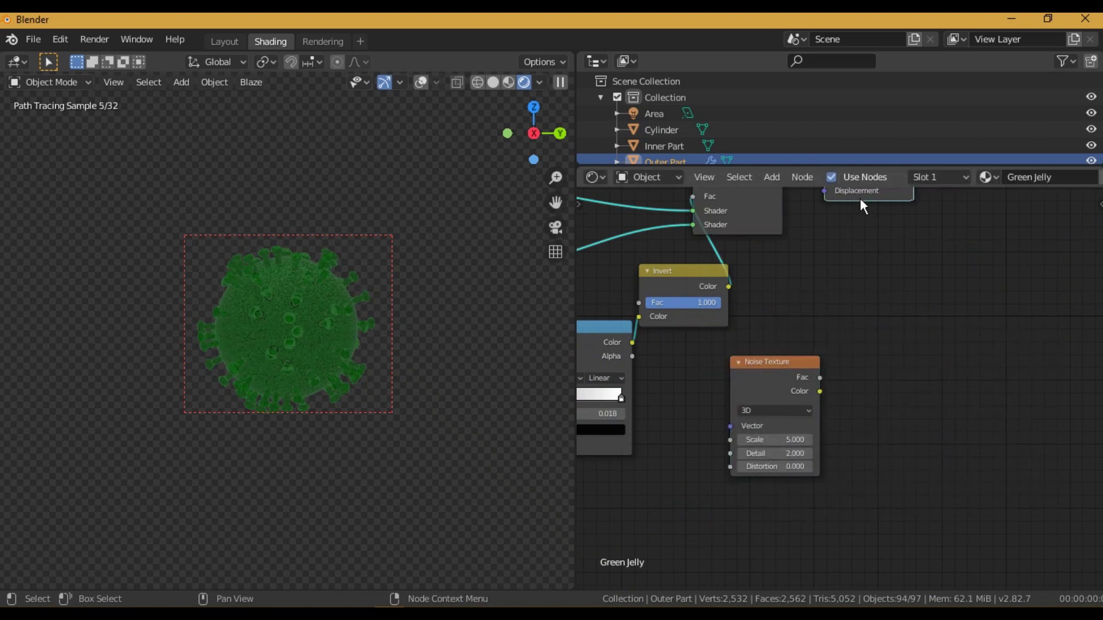
{"action": "key", "text": "ctrl+z"}
- Add a second ColorRamp after the Noise Texture, feed it the noise Fac and preview it on the virus
{"action": "key", "text": "shift+a"}
{"action": "type", "text": "colo"}
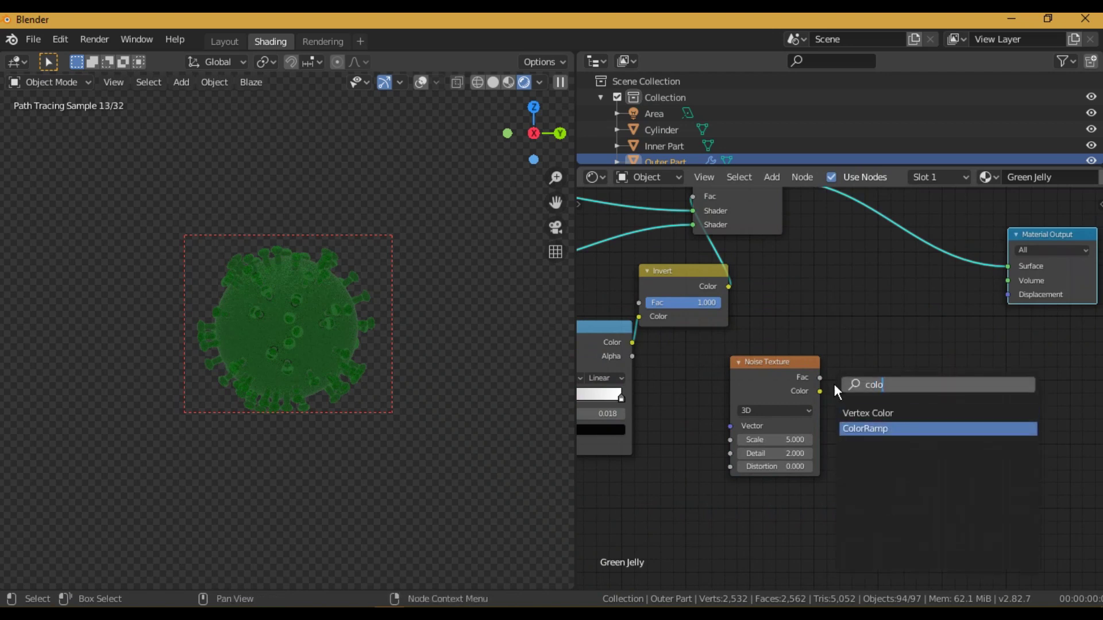
{"action": "key", "text": "Return"}
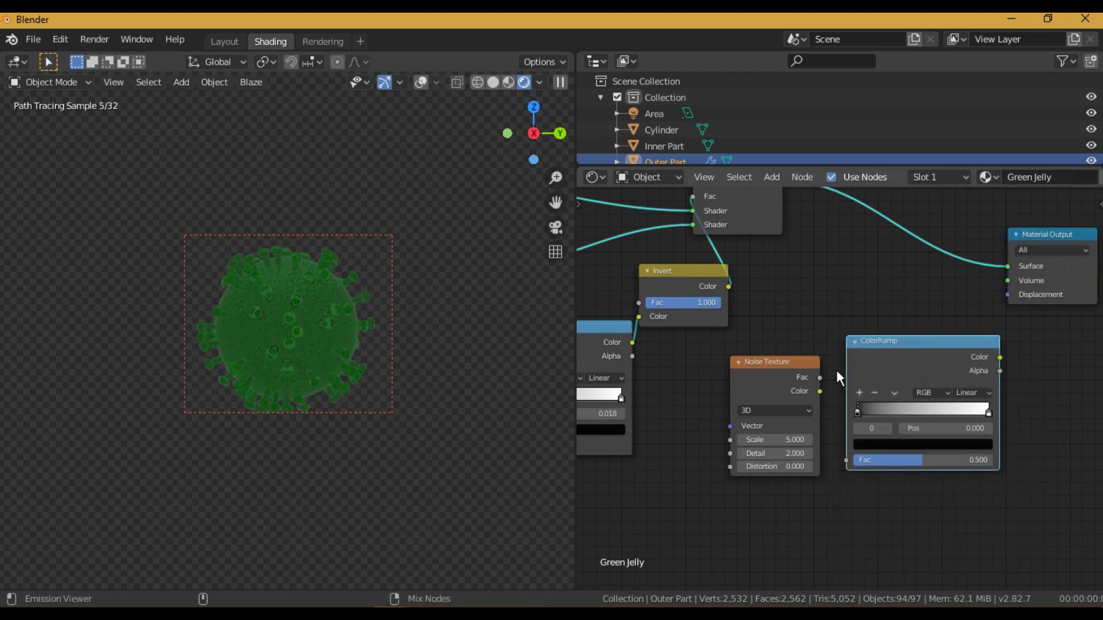
{"action": "left_click", "coordinate": [836, 370], "text": "ctrl+shift"}
{"action": "left_click_drag", "start_coordinate": [847, 460], "coordinate": [820, 377]}
- Set the Noise Texture scale to 50 and move the new ramp's black stop to position 0.264
{"action": "left_click_drag", "start_coordinate": [780, 435], "coordinate": [758, 447]}
{"action": "left_click", "coordinate": [761, 451]}
{"action": "type", "text": "50"}
{"action": "left_click", "coordinate": [668, 443]}
{"action": "mouse_move", "coordinate": [862, 411]}
{"action": "left_mouse_down"}
{"action": "mouse_move", "coordinate": [848, 409]}
{"action": "mouse_move", "coordinate": [880, 408]}
{"action": "left_mouse_up"}
- Add a Displacement node after the noise ColorRamp and connect the ramp's color to its Height
{"action": "key", "text": "ctrl+a"}
{"action": "type", "text": "disp"}
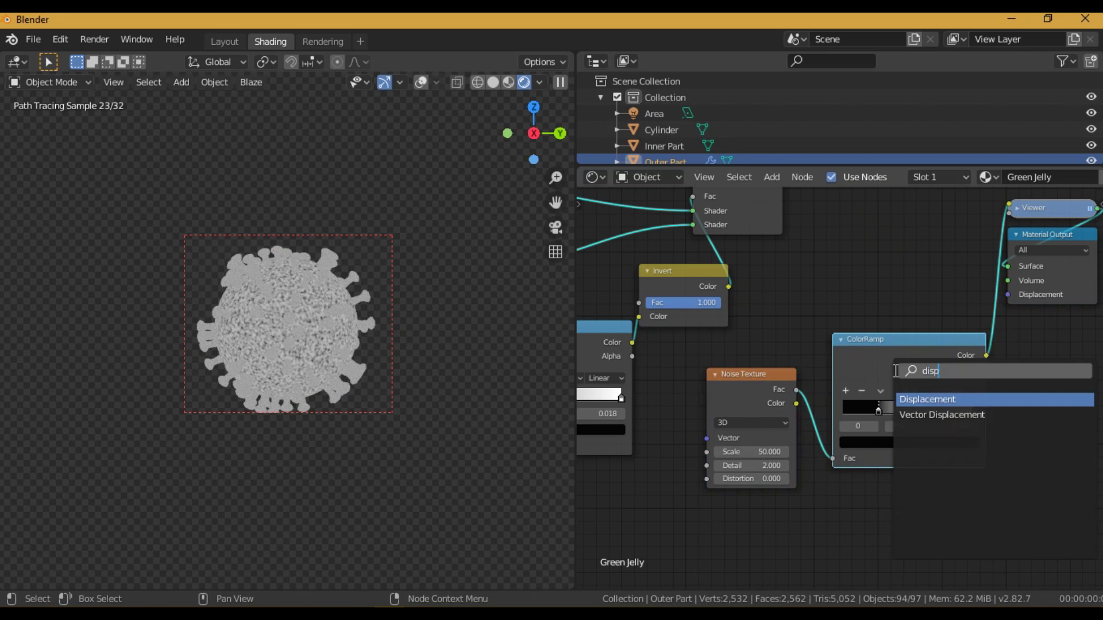
{"action": "key", "text": "Return"}
{"action": "left_click", "coordinate": [1031, 304]}
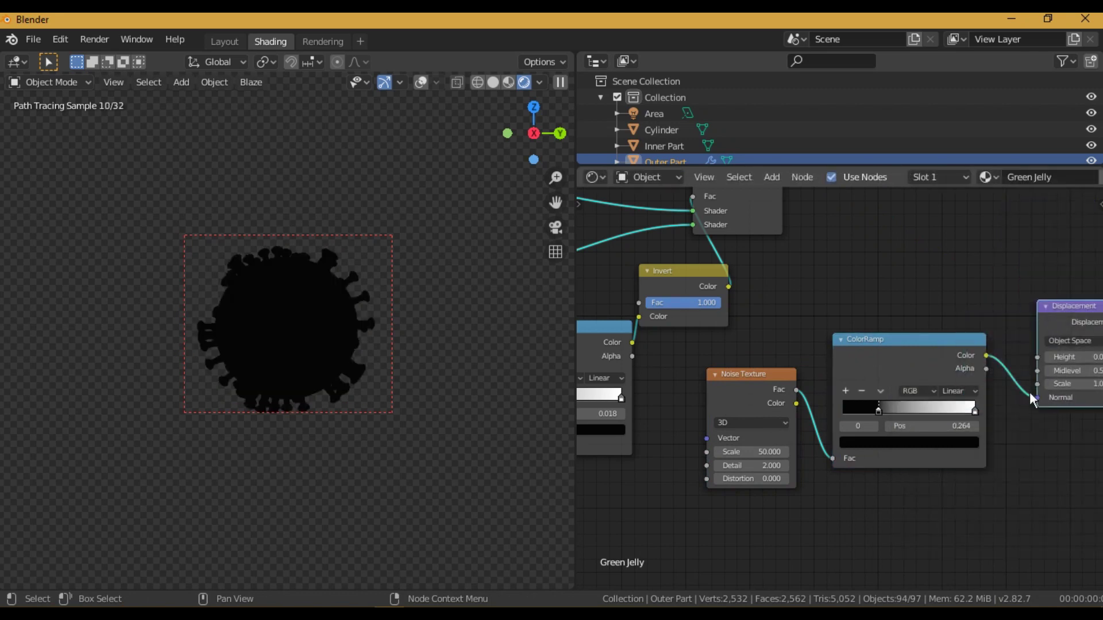
{"action": "left_click_drag", "start_coordinate": [1038, 356], "coordinate": [1034, 359]}
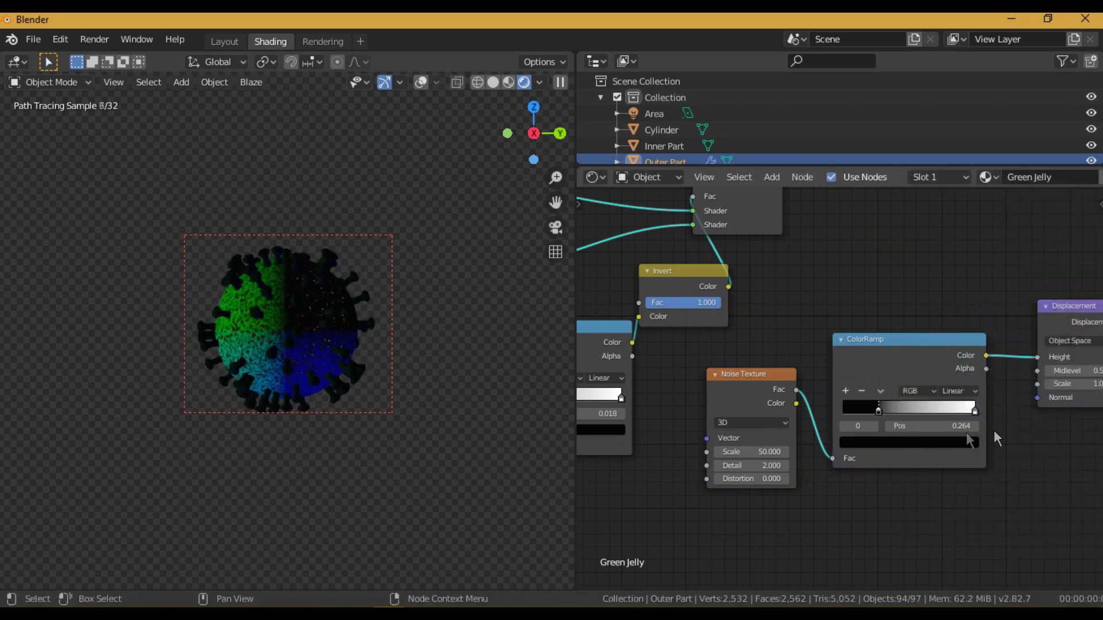
{"action": "middle_click_drag", "start_coordinate": [896, 347], "coordinate": [767, 305]}
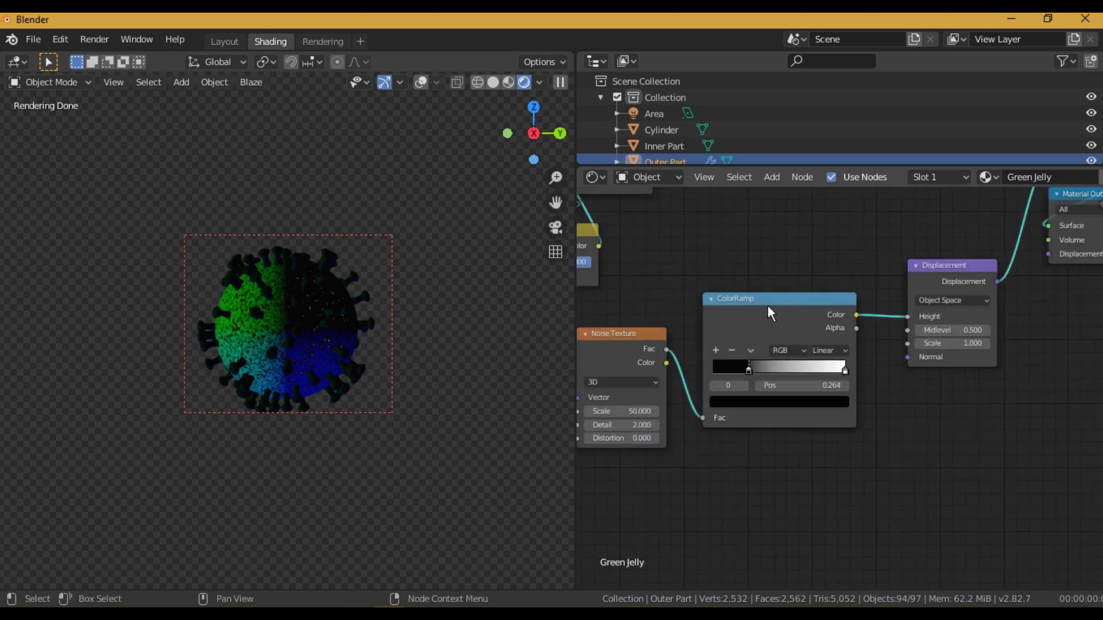
- Reconnect the Mix Shader to the Material Output's Surface and link the Displacement node to its Displacement input
{"action": "scroll", "coordinate": [767, 305], "scroll_direction": "down", "scroll_amount": 6}
{"action": "left_click", "coordinate": [703, 253], "text": "ctrl+shift"}
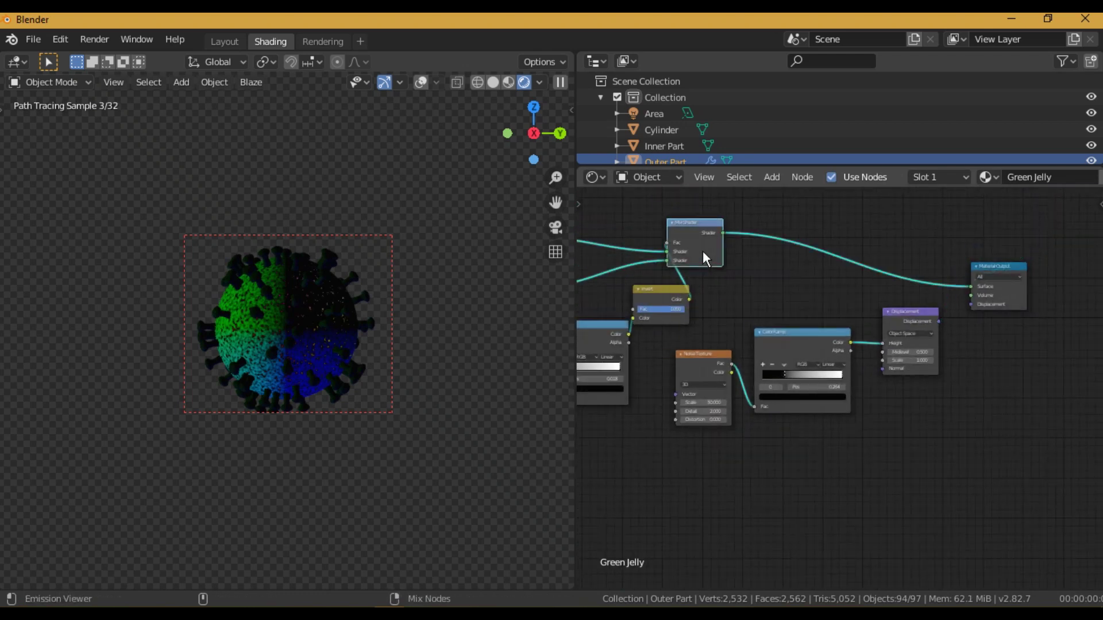
{"action": "left_click_drag", "start_coordinate": [740, 252], "coordinate": [778, 254]}
{"action": "left_click_drag", "start_coordinate": [938, 321], "coordinate": [971, 305]}
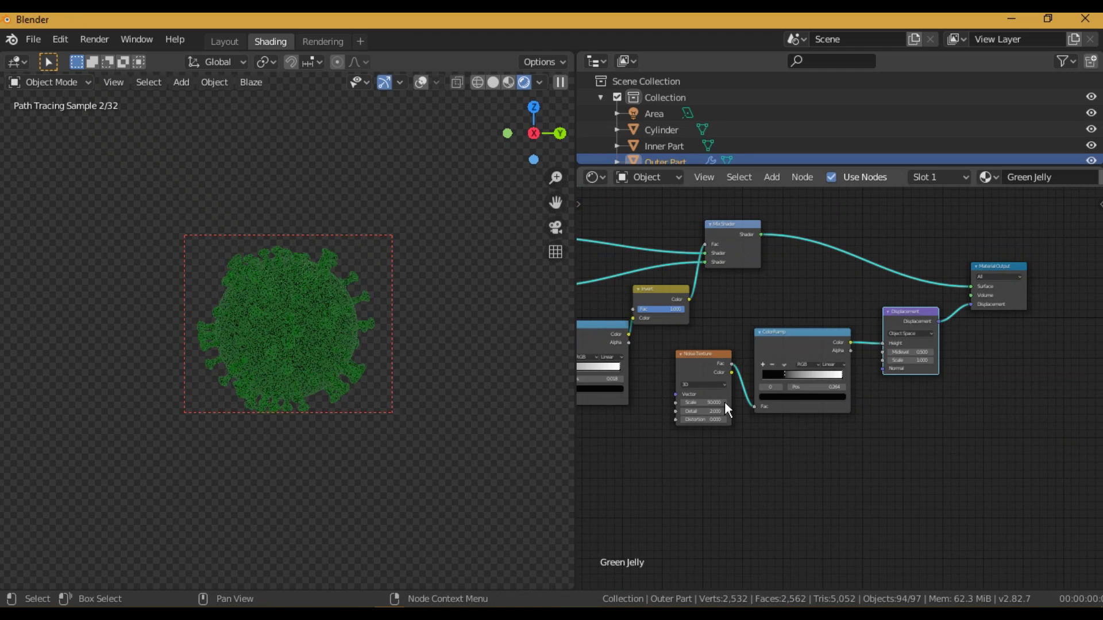
- Switch the viewport to solid shading and select Inner Part to bring up its Meaty material nodes
{"action": "scroll", "coordinate": [725, 402], "scroll_direction": "up", "scroll_amount": 2}
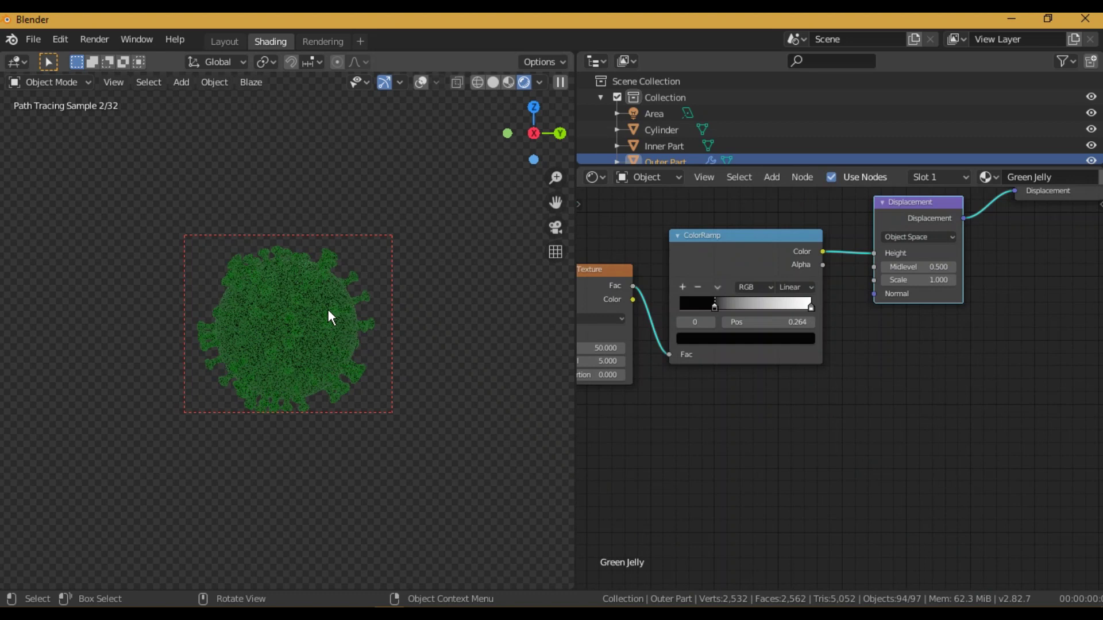
{"action": "key", "text": "z"}
{"action": "key", "text": "6"}
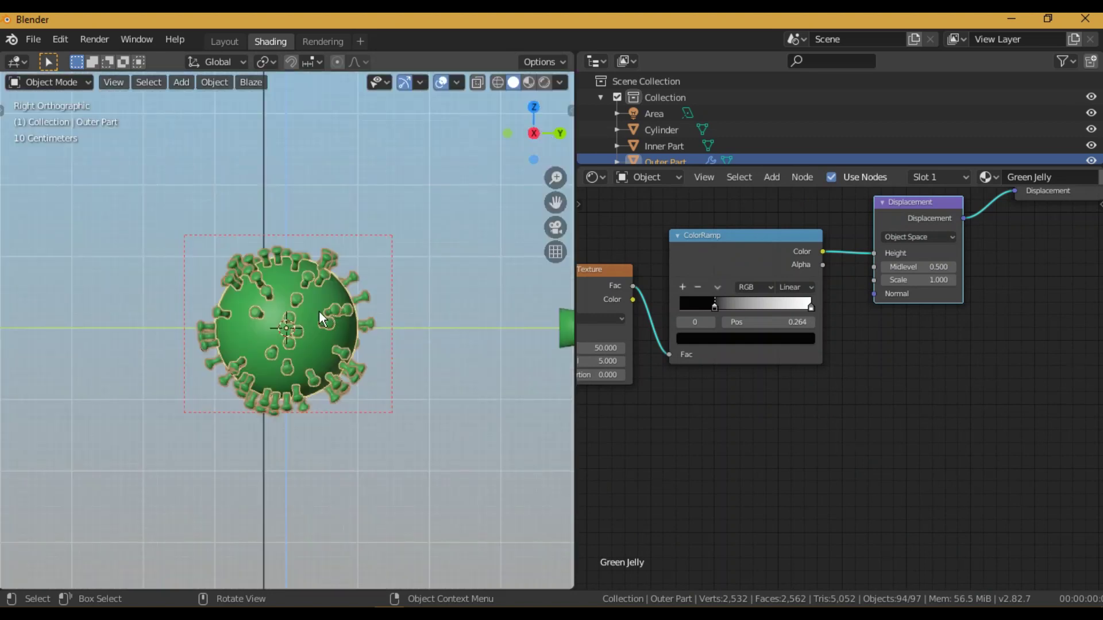
{"action": "scroll", "coordinate": [378, 301], "scroll_direction": "down", "scroll_amount": 3}
{"action": "scroll", "coordinate": [287, 309], "scroll_direction": "up", "scroll_amount": 8}
{"action": "scroll", "coordinate": [391, 264], "scroll_direction": "down", "scroll_amount": 3}
{"action": "left_click", "coordinate": [661, 144]}
{"action": "key", "text": "Home"}
{"action": "scroll", "coordinate": [687, 324], "scroll_direction": "up", "scroll_amount": 2}
{"action": "middle_click_drag", "start_coordinate": [688, 323], "coordinate": [824, 389]}
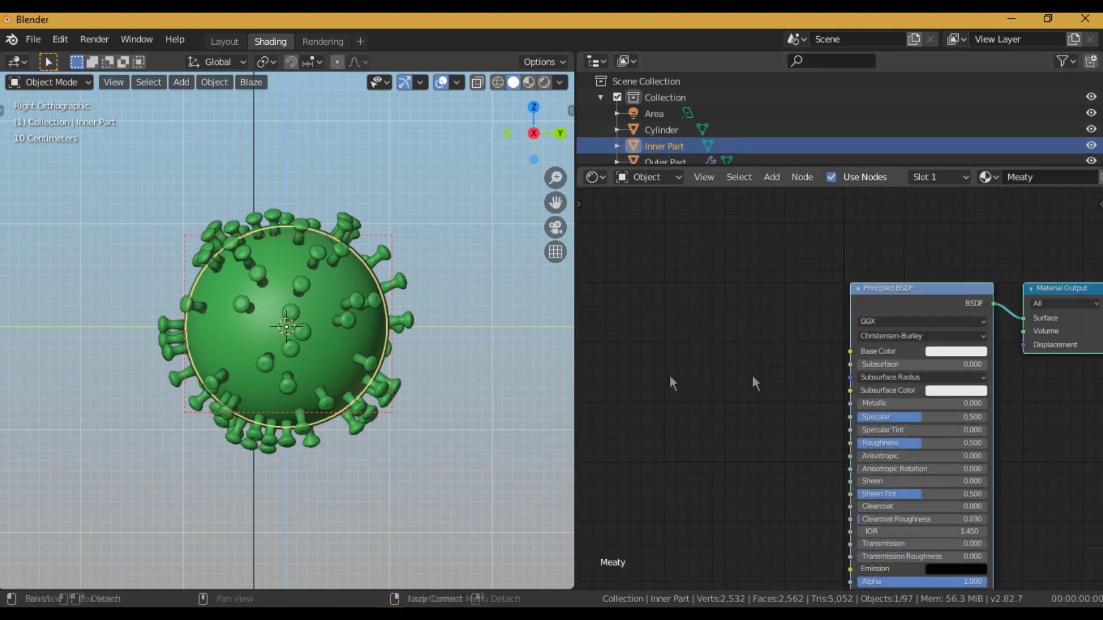
- Widen the node editor and isolate Inner Part in local view with rendered shading
{"action": "left_click_drag", "start_coordinate": [571, 347], "coordinate": [417, 347]}
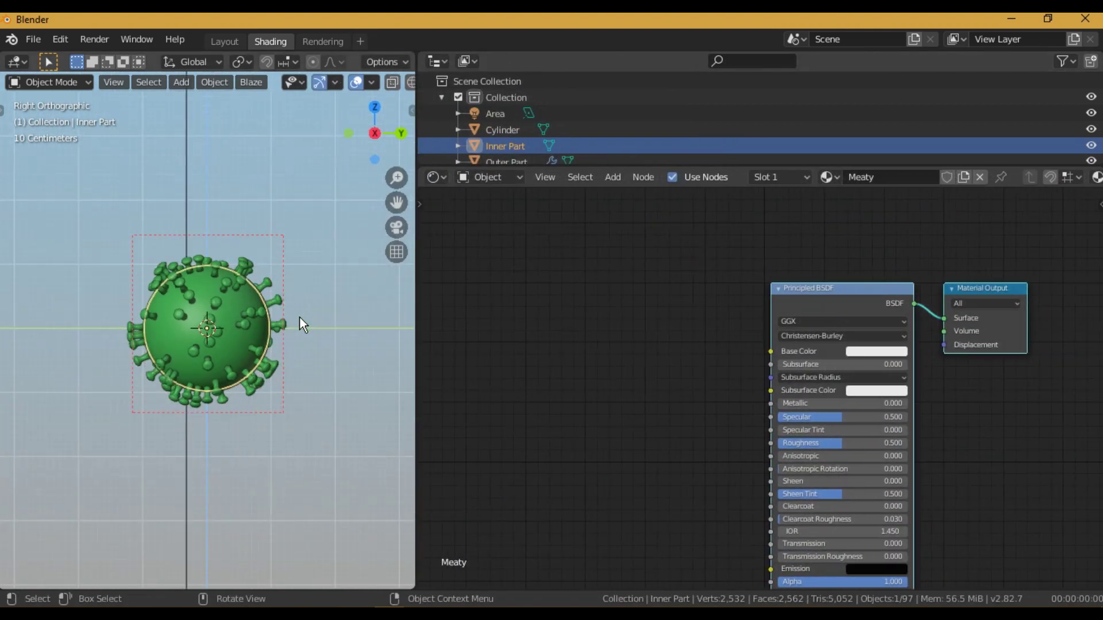
{"action": "key", "text": "slash"}
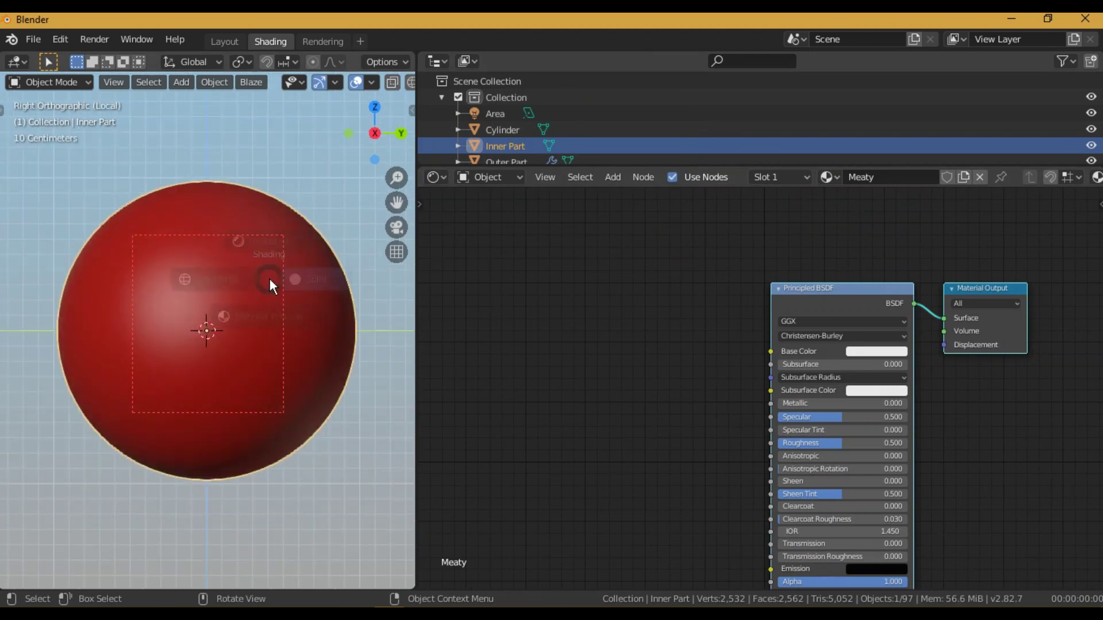
{"action": "key", "text": "z"}
{"action": "key", "text": "8"}
{"action": "key", "text": "alt+shift+z"}
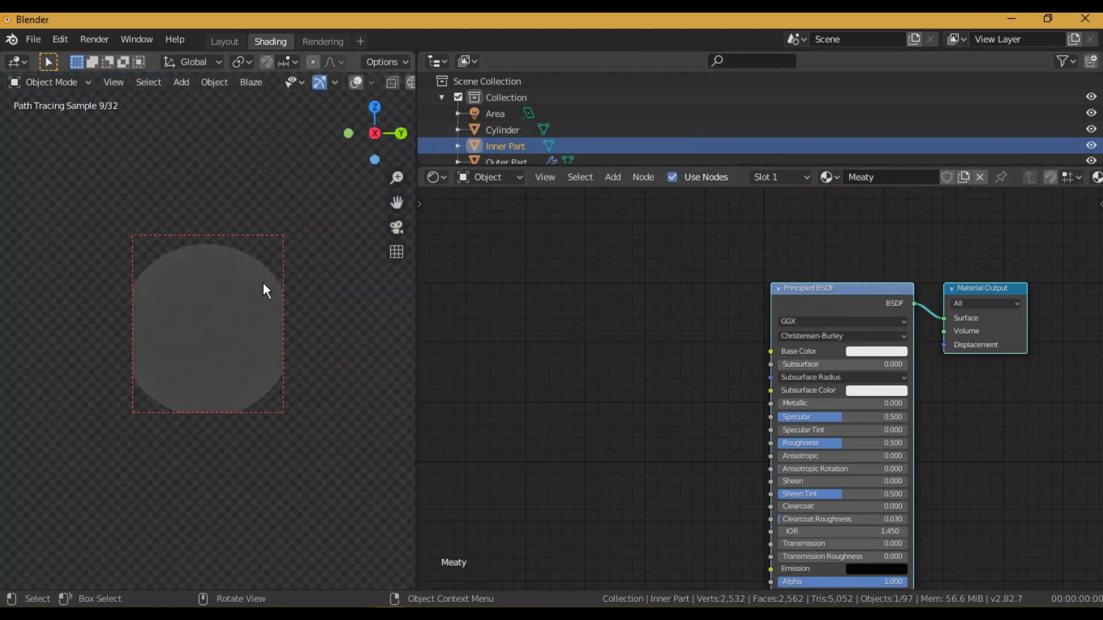
- Add an Image Texture node and connect its Color to the Principled BSDF's Base Color
{"action": "key", "text": "shift+a"}
{"action": "left_click", "coordinate": [636, 316]}
{"action": "type", "text": "image"}
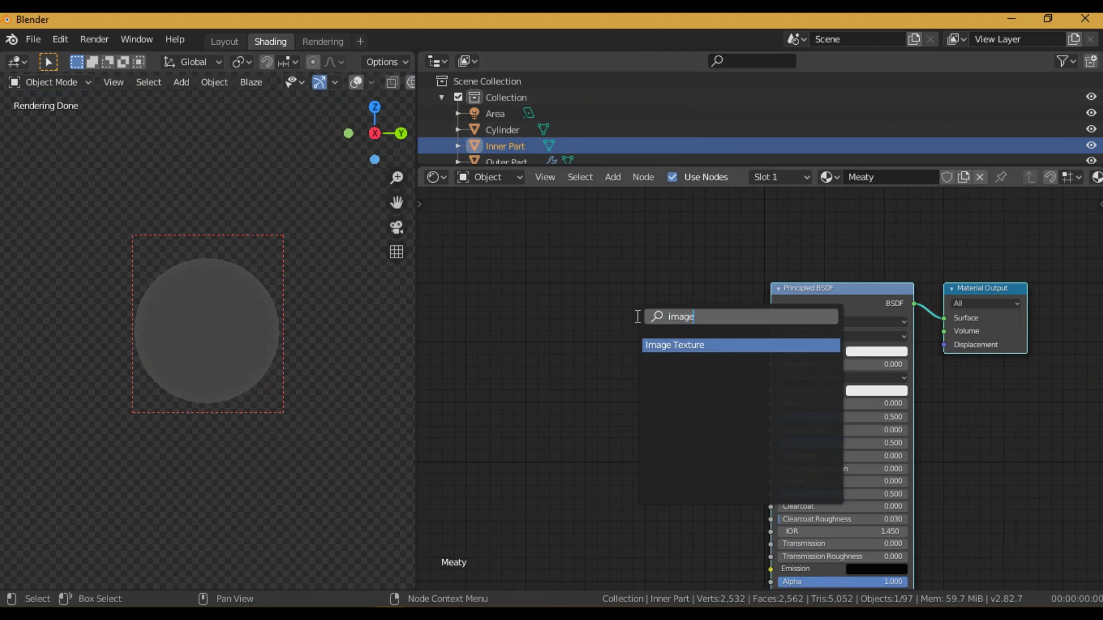
{"action": "key", "text": "Return"}
{"action": "left_click", "coordinate": [526, 324]}
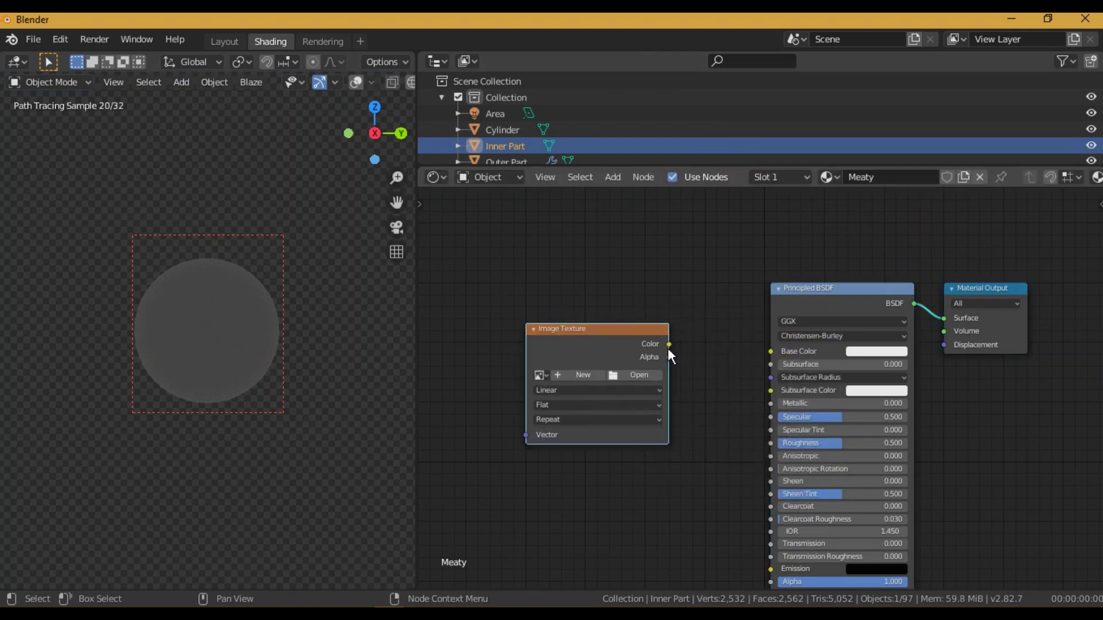
{"action": "left_click_drag", "start_coordinate": [669, 344], "coordinate": [771, 350]}
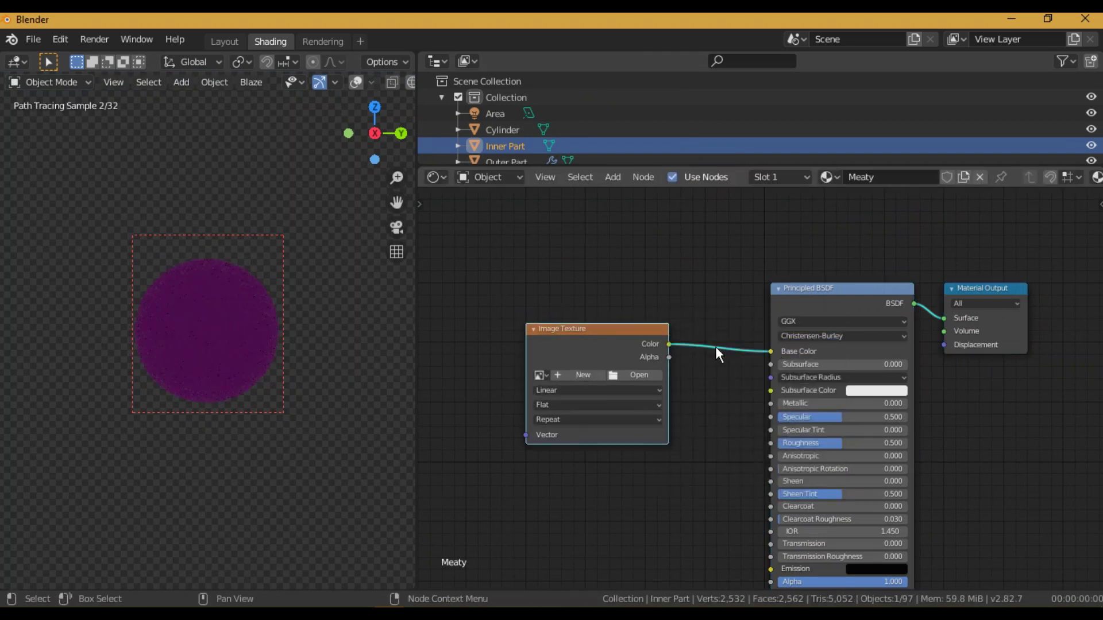
- Load 57222029-texture-of-meat.jpg into the Image Texture node and attach Mapping and Texture Coordinate nodes to it
{"action": "left_click", "coordinate": [649, 372]}
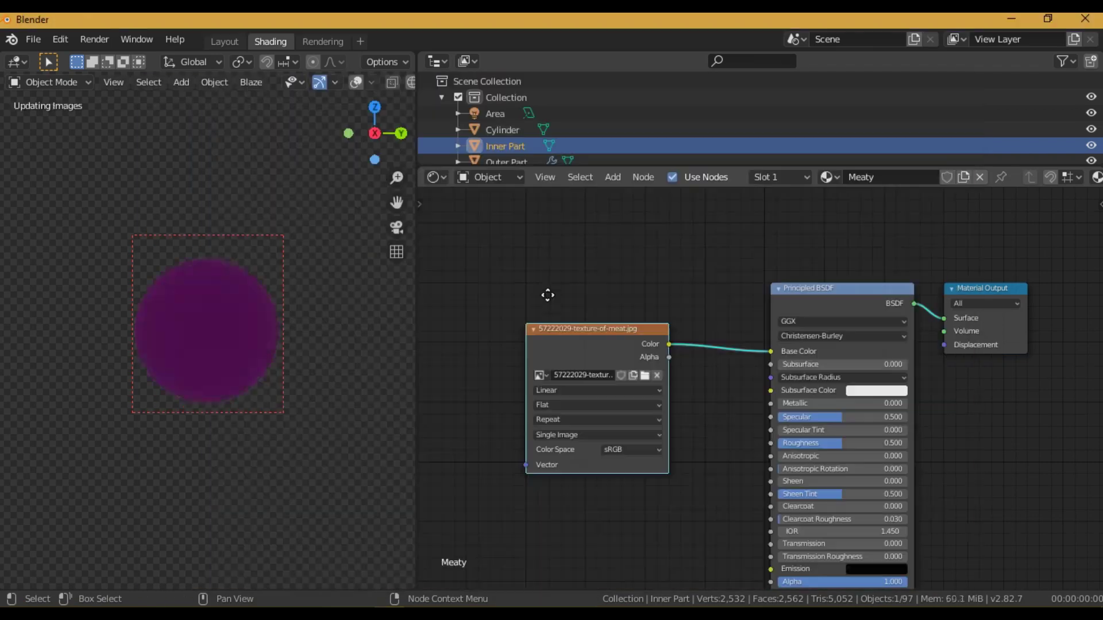
{"action": "key", "text": "g"}
{"action": "left_click", "coordinate": [547, 288]}
{"action": "key", "text": "ctrl+t"}
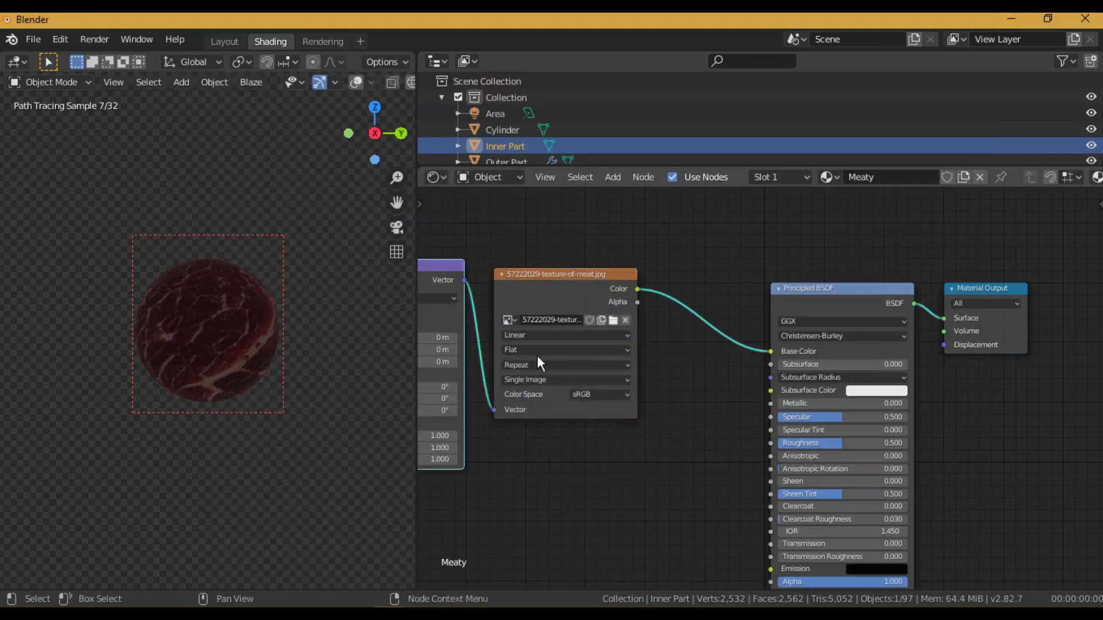
- Try a Mapping node scale of 2 on X, Y and Z for the meat texture
{"action": "middle_click_drag", "start_coordinate": [690, 425], "coordinate": [858, 383]}
{"action": "left_click", "coordinate": [587, 394]}
{"action": "type", "text": "2"}
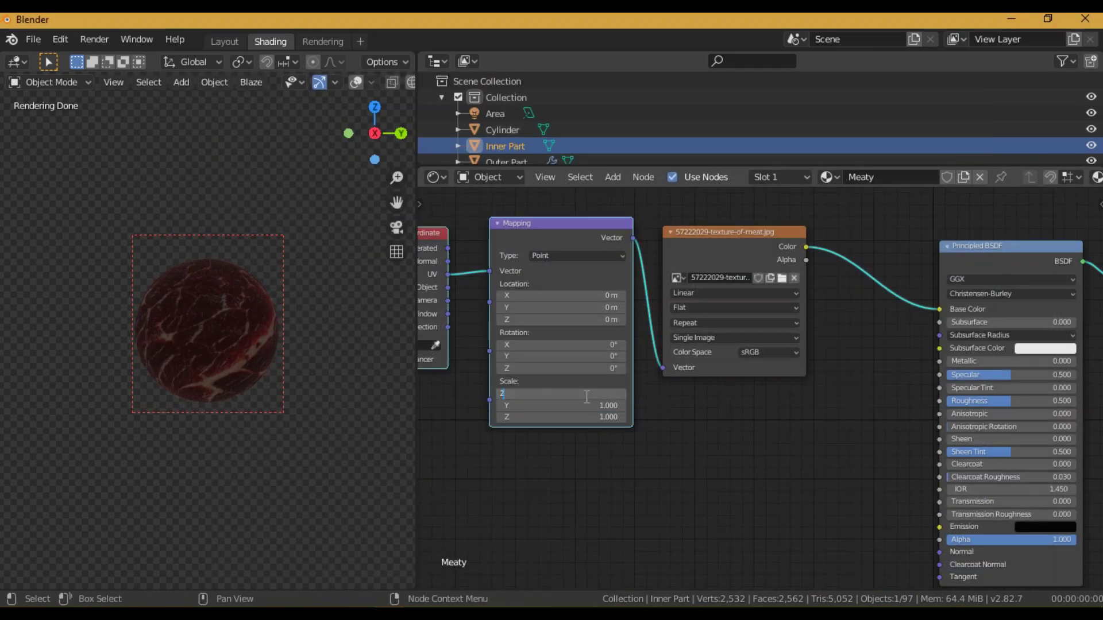
{"action": "key", "text": "Tab"}
{"action": "type", "text": "2"}
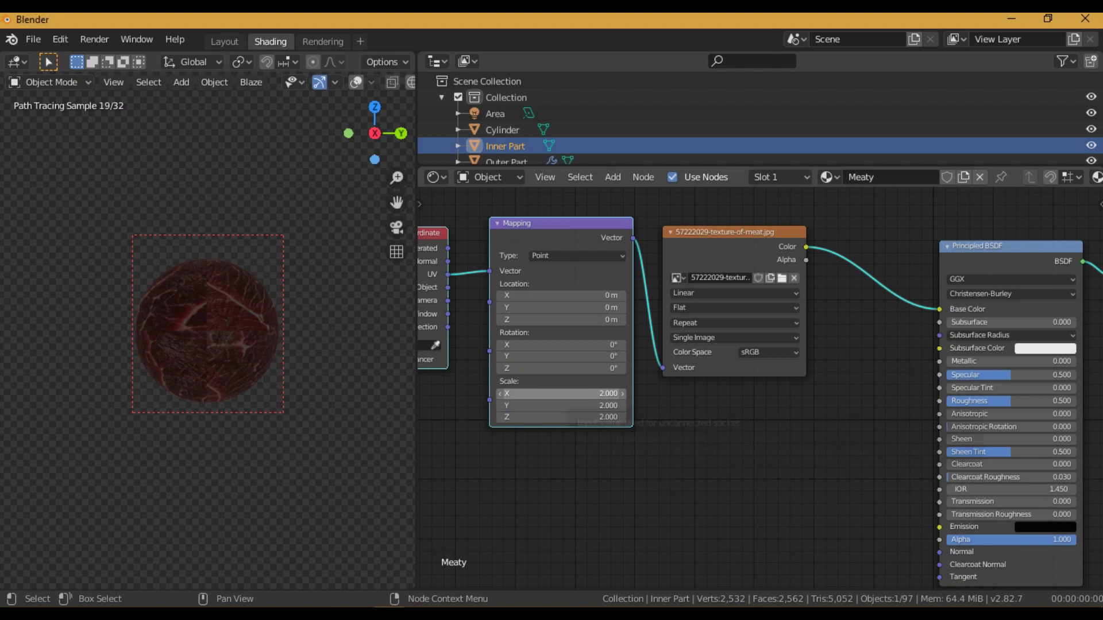
- Reset the Mapping node's X, Y and Z scale to 1
{"action": "left_click", "coordinate": [591, 393]}
{"action": "type", "text": "1"}
{"action": "left_click", "coordinate": [591, 405]}
{"action": "left_click", "coordinate": [590, 406]}
{"action": "type", "text": "1"}
{"action": "left_click", "coordinate": [590, 415]}
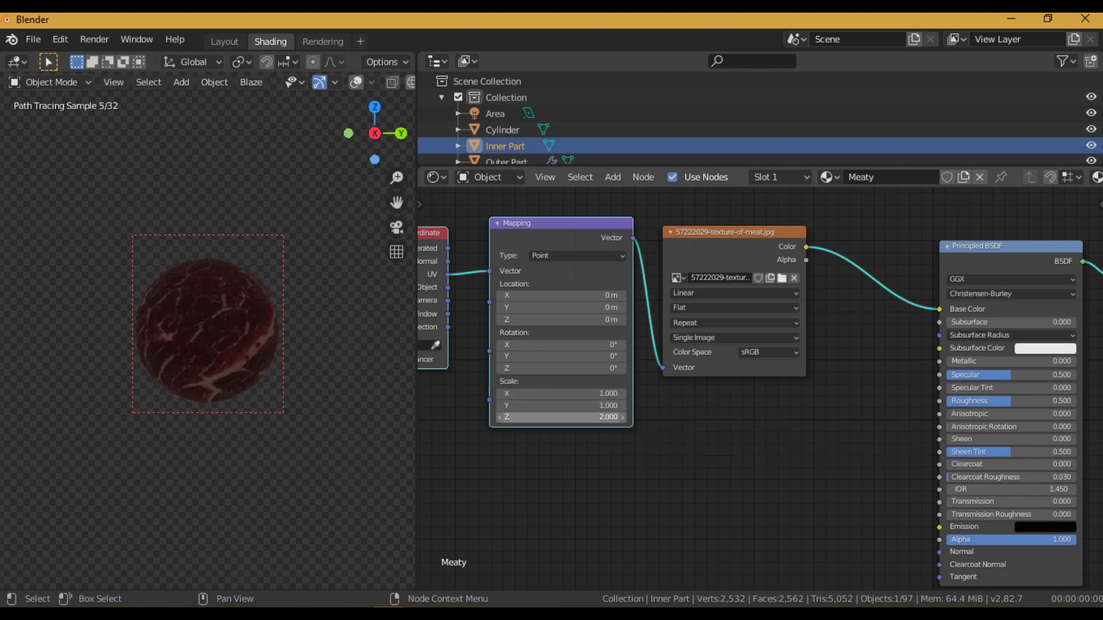
{"action": "key", "text": "BackSpace"}
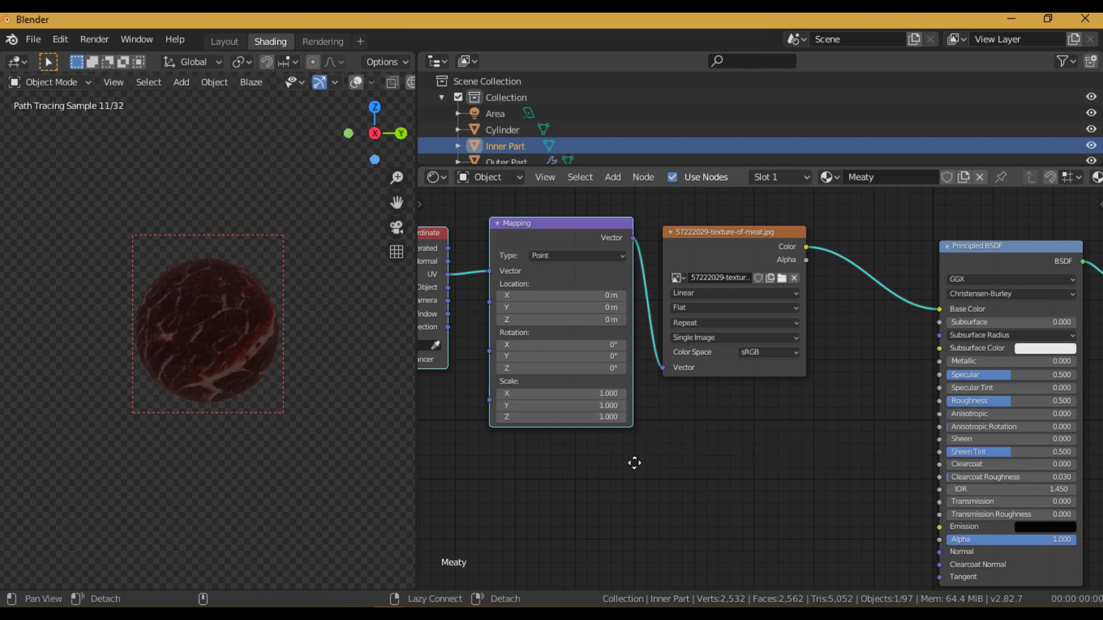
- Duplicate the meat texture node below the original and connect the Mapping Vector output to the copy
{"action": "scroll", "coordinate": [634, 431], "scroll_direction": "down", "scroll_amount": 5, "text": "ctrl"}
{"action": "left_click", "coordinate": [608, 258]}
{"action": "key", "text": "shift+d"}
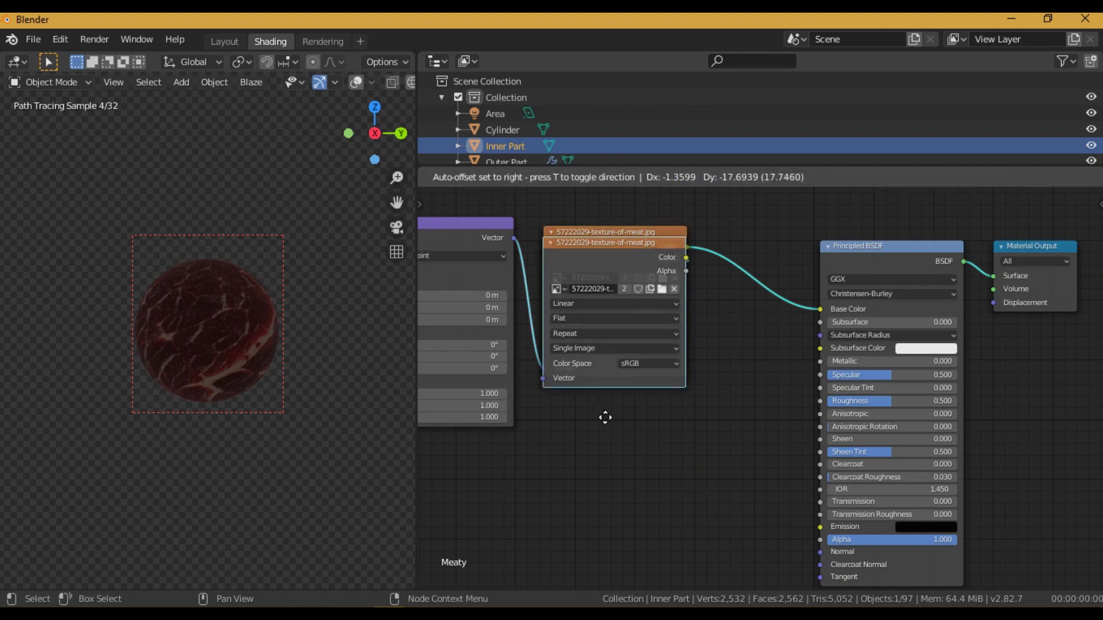
{"action": "left_click", "coordinate": [606, 564]}
{"action": "mouse_move", "coordinate": [512, 237]}
{"action": "left_mouse_down"}
{"action": "mouse_move", "coordinate": [508, 328]}
{"action": "mouse_move", "coordinate": [544, 523]}
{"action": "left_mouse_up"}
- In the Layout workspace, set the area light's power to 100 W and its shape to Disk
{"action": "key", "text": "shift+z"}
{"action": "left_click", "coordinate": [214, 41]}
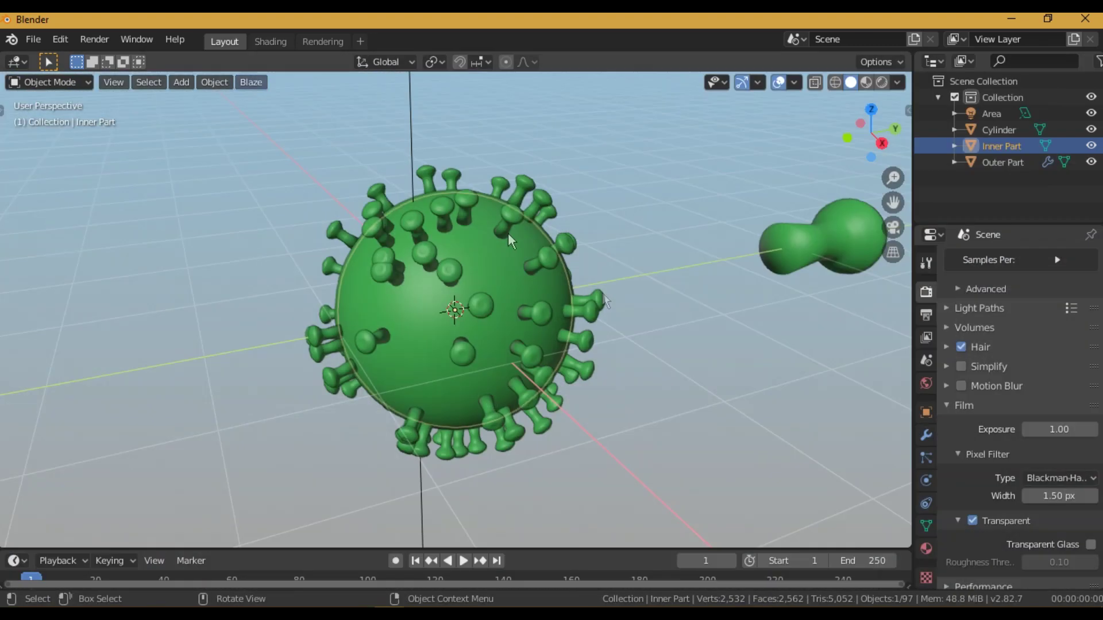
{"action": "scroll", "coordinate": [501, 249], "scroll_direction": "down", "scroll_amount": 6}
{"action": "left_click", "coordinate": [451, 176]}
{"action": "left_click", "coordinate": [926, 481]}
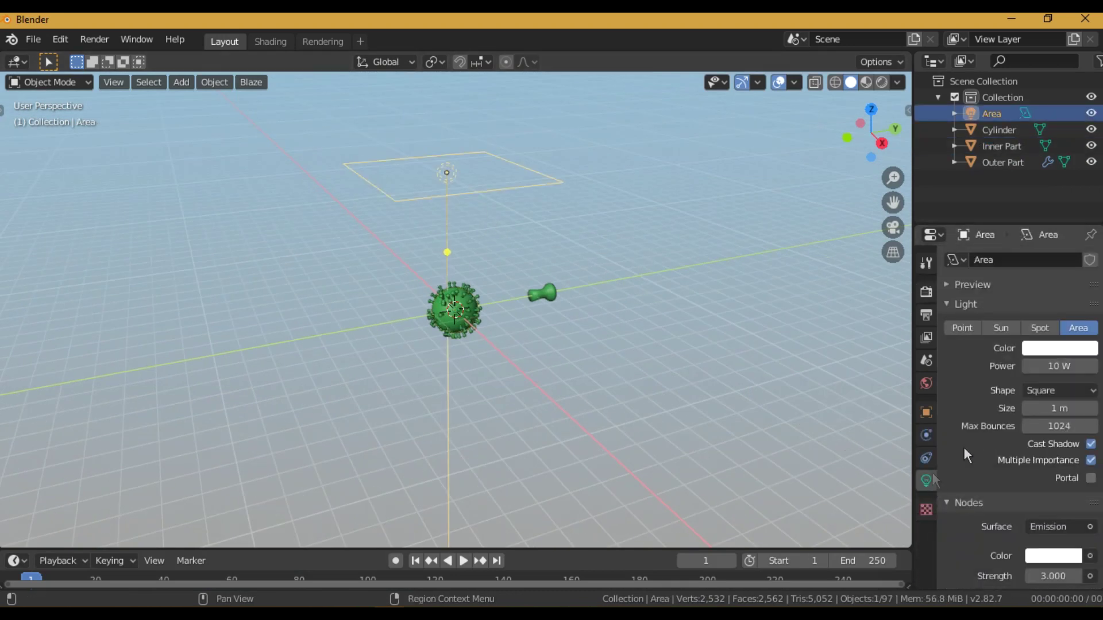
{"action": "left_click", "coordinate": [1060, 391]}
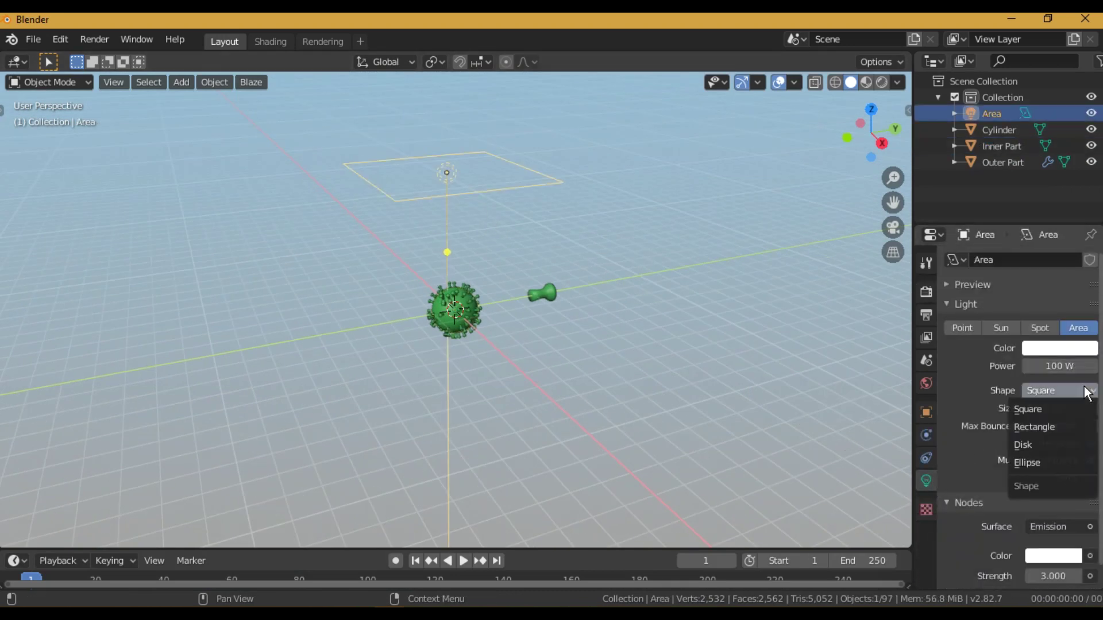
{"action": "left_click", "coordinate": [1034, 445]}
- Return to the Shading workspace and show the inner part in rendered shading
{"action": "left_click", "coordinate": [279, 41]}
{"action": "key", "text": "z"}
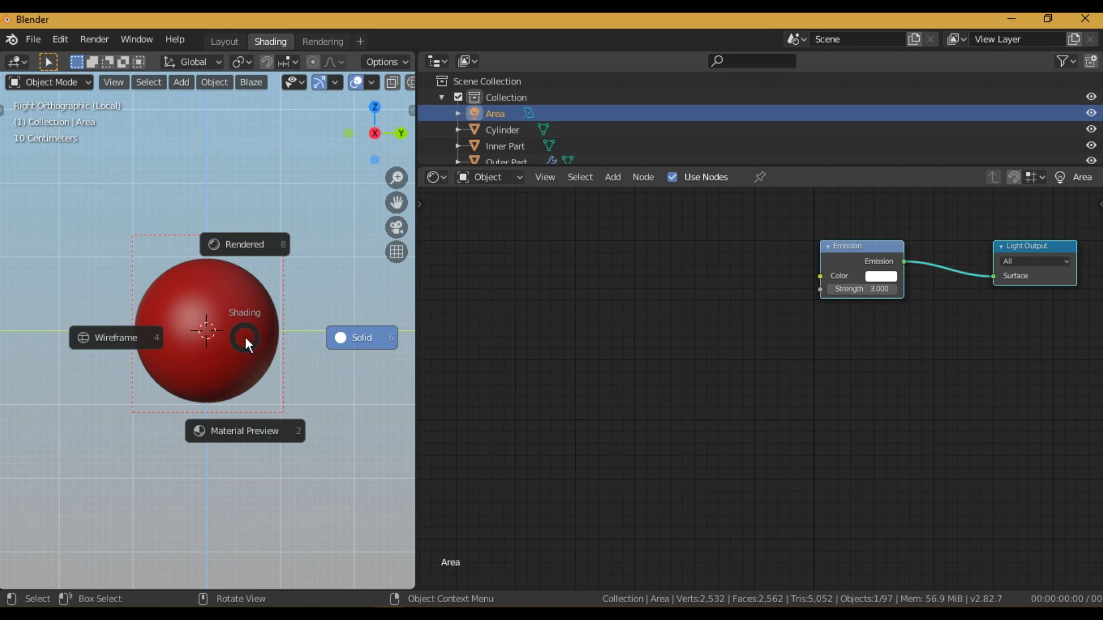
{"action": "left_click", "coordinate": [244, 337]}
- Set the area light's Emission strength to 10
{"action": "left_click", "coordinate": [860, 289]}
{"action": "type", "text": "10"}
{"action": "key", "text": "Return"}
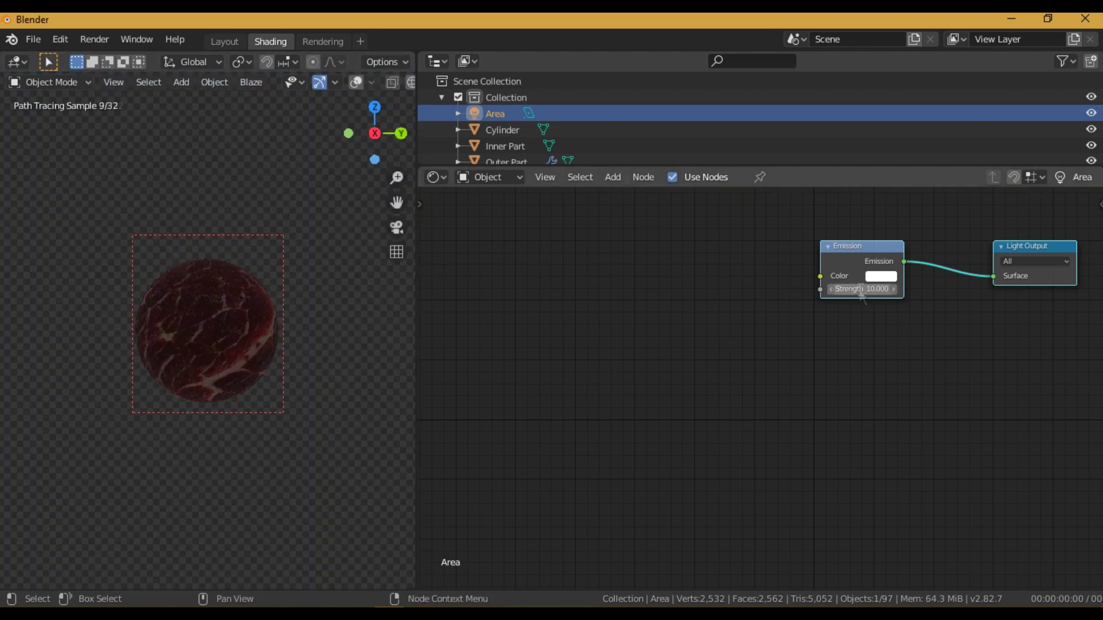
- Leave local view and check the lighting on the whole virus in rendered shading
{"action": "key", "text": "z"}
{"action": "key", "text": "6"}
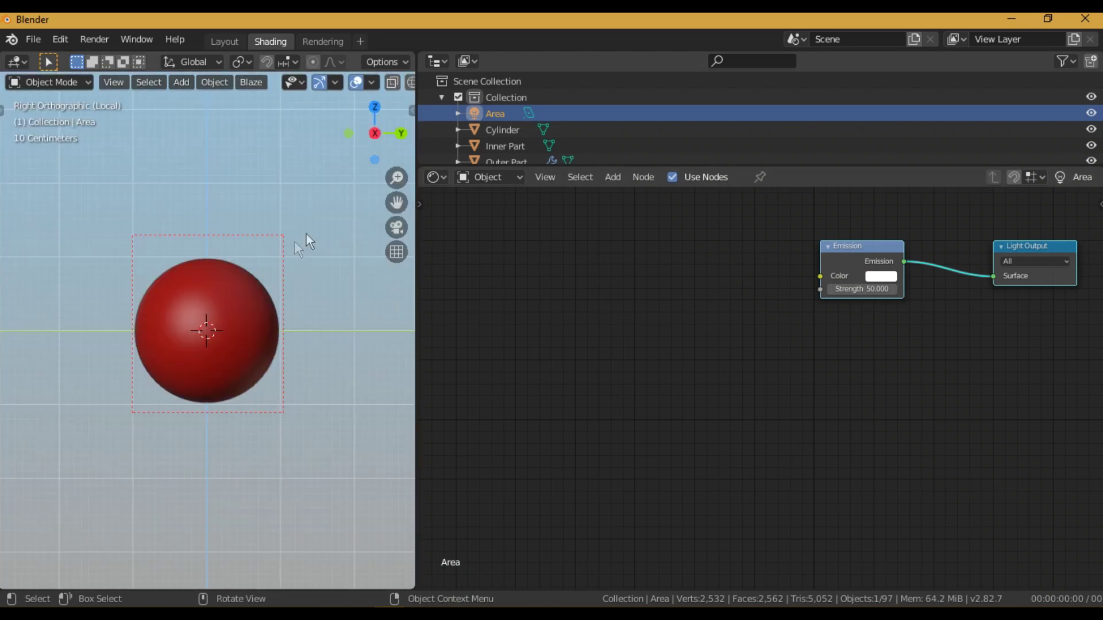
{"action": "scroll", "coordinate": [241, 202], "scroll_direction": "down", "scroll_amount": 8}
{"action": "key", "text": "KP_Divide"}
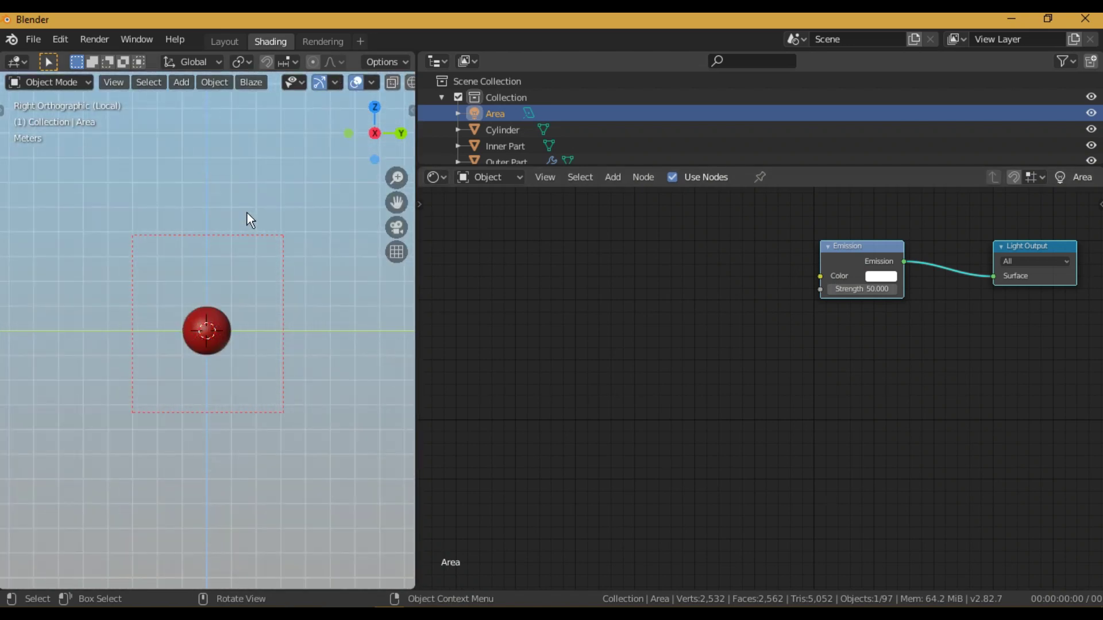
{"action": "key", "text": "z"}
{"action": "left_click", "coordinate": [246, 212]}
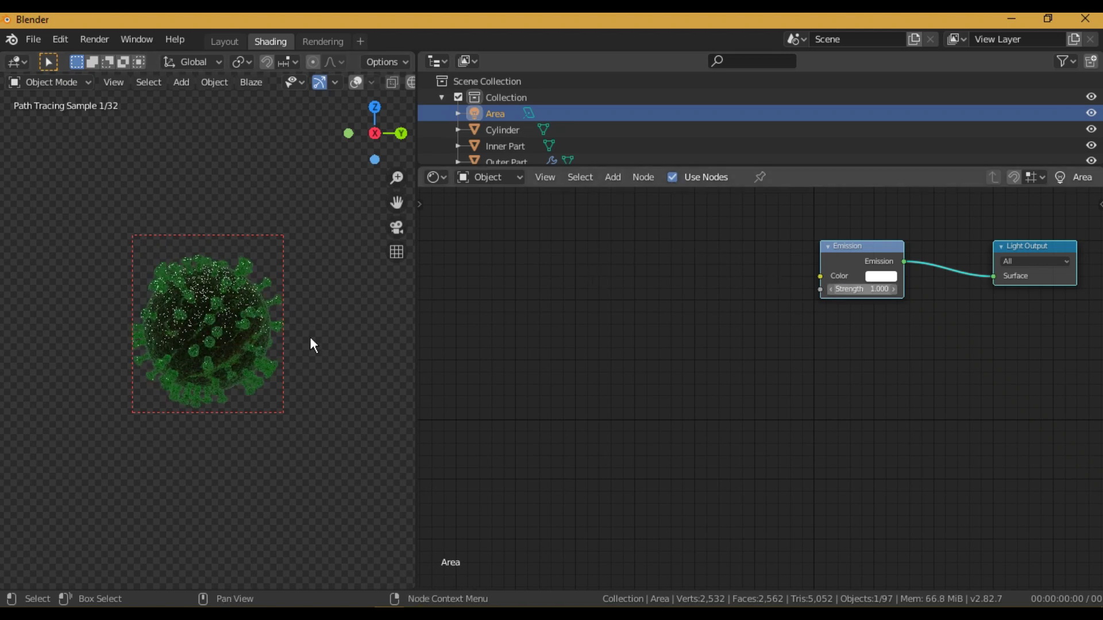
- Reselect Inner Part and maximize the node editor showing its Meaty material
{"action": "scroll", "coordinate": [210, 352], "scroll_direction": "up", "scroll_amount": 5}
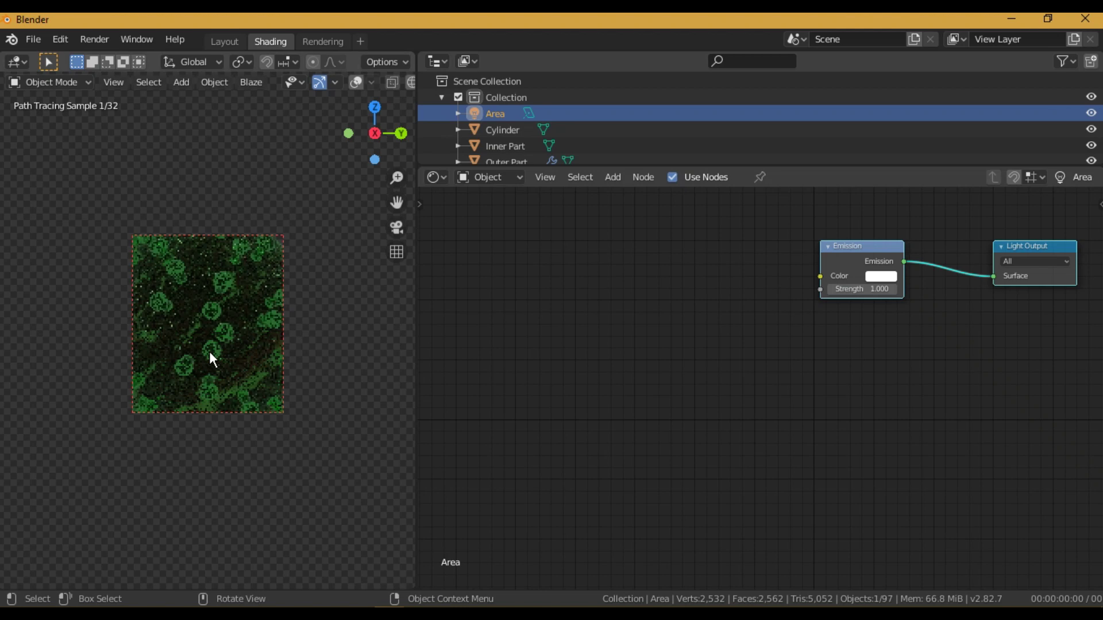
{"action": "left_click", "coordinate": [209, 353]}
{"action": "left_click", "coordinate": [235, 338]}
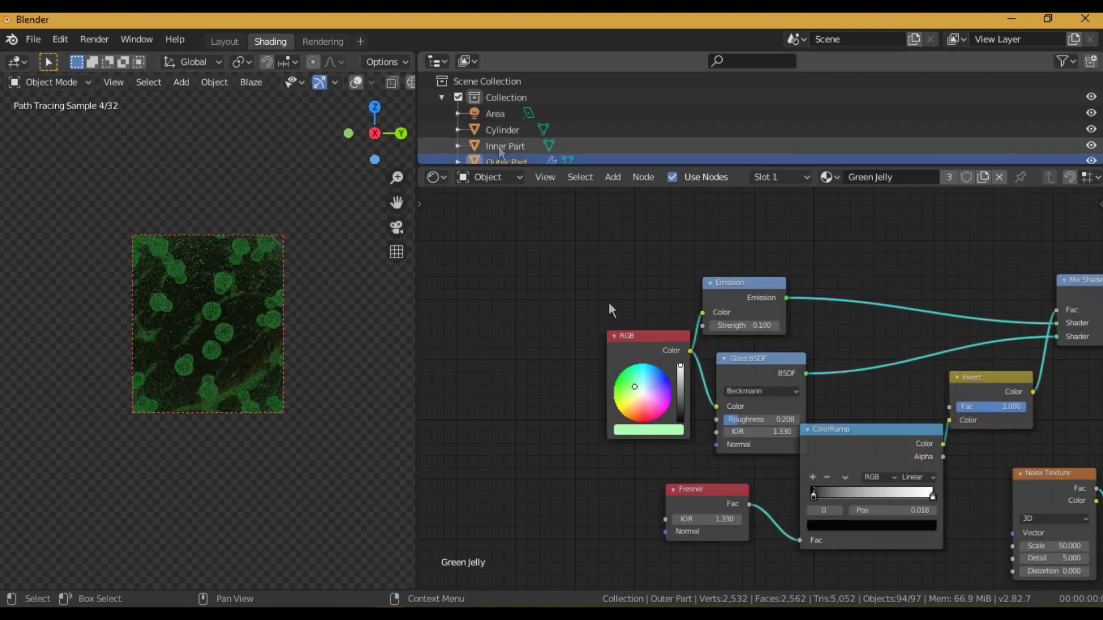
{"action": "scroll", "coordinate": [744, 411], "scroll_direction": "down", "scroll_amount": 3}
{"action": "key", "text": "z"}
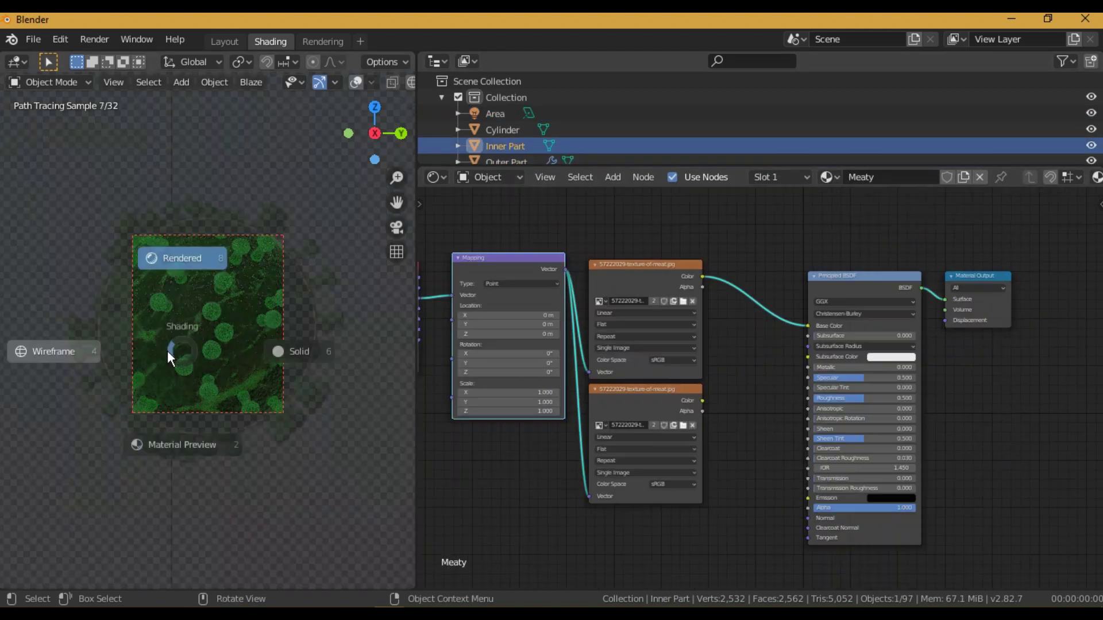
{"action": "left_click", "coordinate": [180, 444]}
{"action": "key", "text": "ctrl+space"}
{"action": "left_click_drag", "start_coordinate": [561, 386], "coordinate": [667, 318], "text": "alt"}
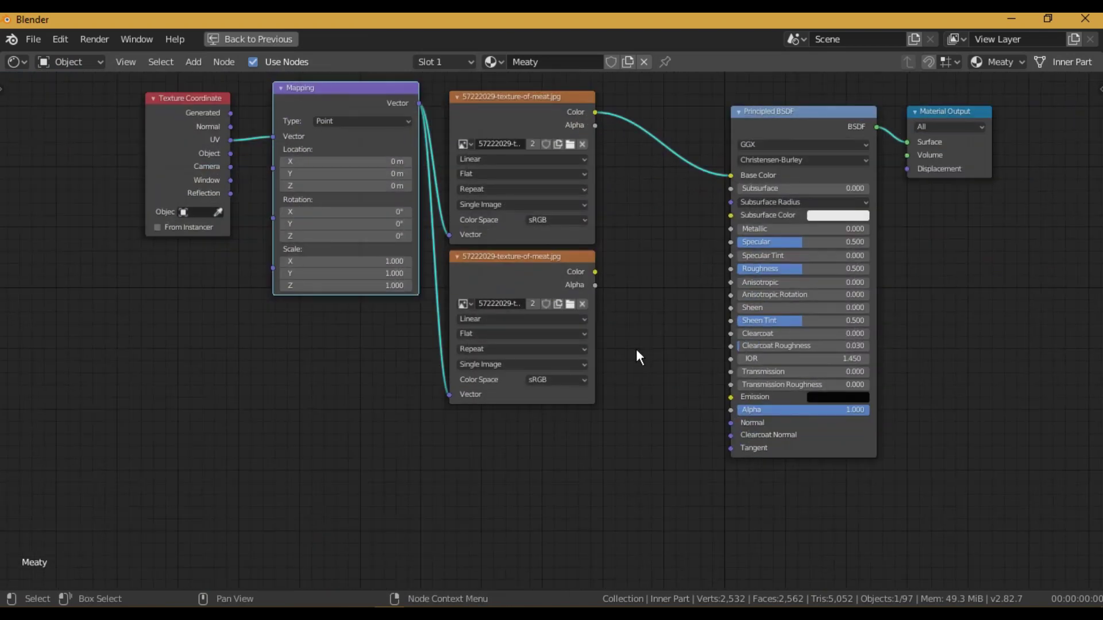
- Add a ColorRamp beside the duplicated meat texture and connect the texture's Color to its Fac
{"action": "scroll", "coordinate": [636, 349], "scroll_direction": "up", "scroll_amount": 4}
{"action": "key", "text": "shift+a"}
{"action": "left_click", "coordinate": [637, 348]}
{"action": "type", "text": "colo"}
{"action": "key", "text": "Down"}
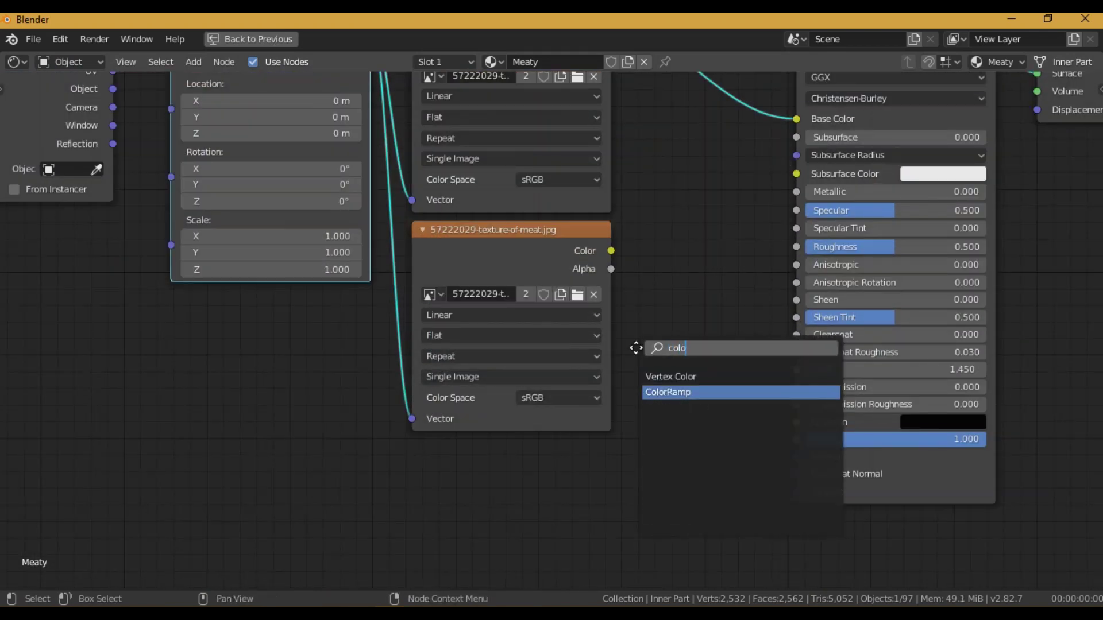
{"action": "key", "text": "Return"}
{"action": "left_click", "coordinate": [654, 258]}
{"action": "left_click_drag", "start_coordinate": [610, 250], "coordinate": [653, 415]}
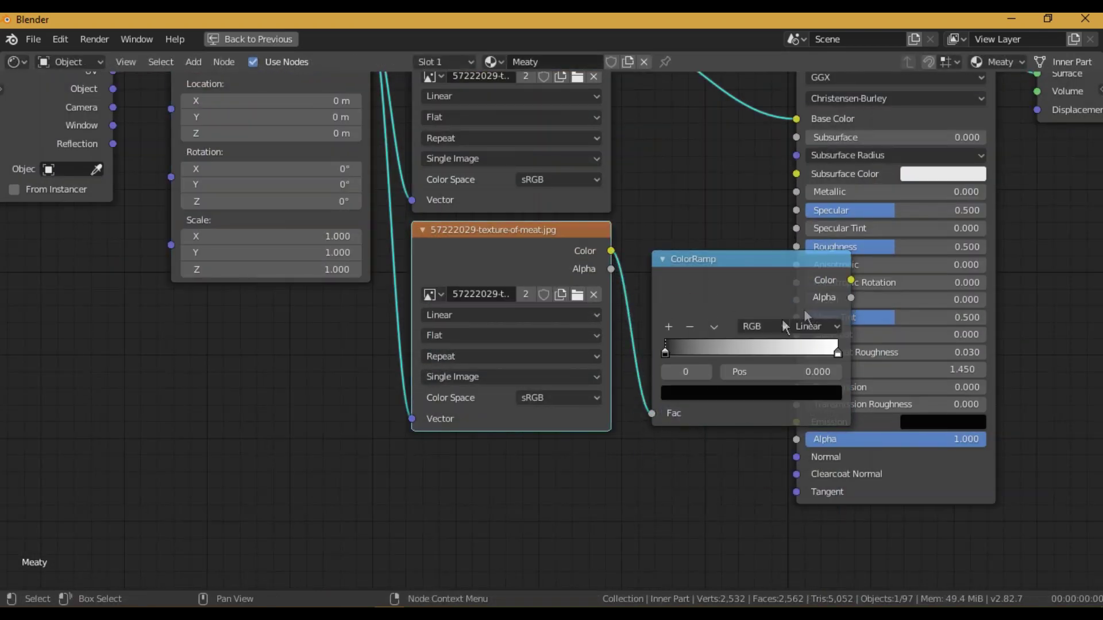
- Connect the ColorRamp's Color to the Principled BSDF's Roughness and preview the isolated inner part in rendered shading
{"action": "left_click_drag", "start_coordinate": [900, 116], "coordinate": [1057, 96]}
{"action": "left_click_drag", "start_coordinate": [850, 280], "coordinate": [952, 225]}
{"action": "key", "text": "ctrl+space"}
{"action": "key", "text": "slash"}
{"action": "key", "text": "z"}
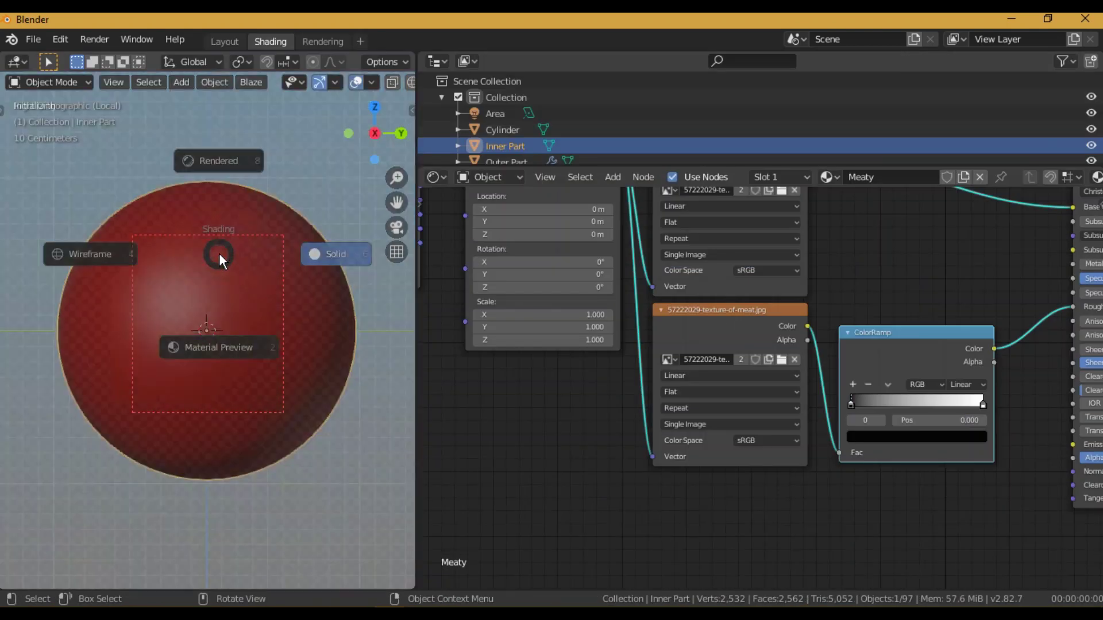
{"action": "key", "text": "8"}
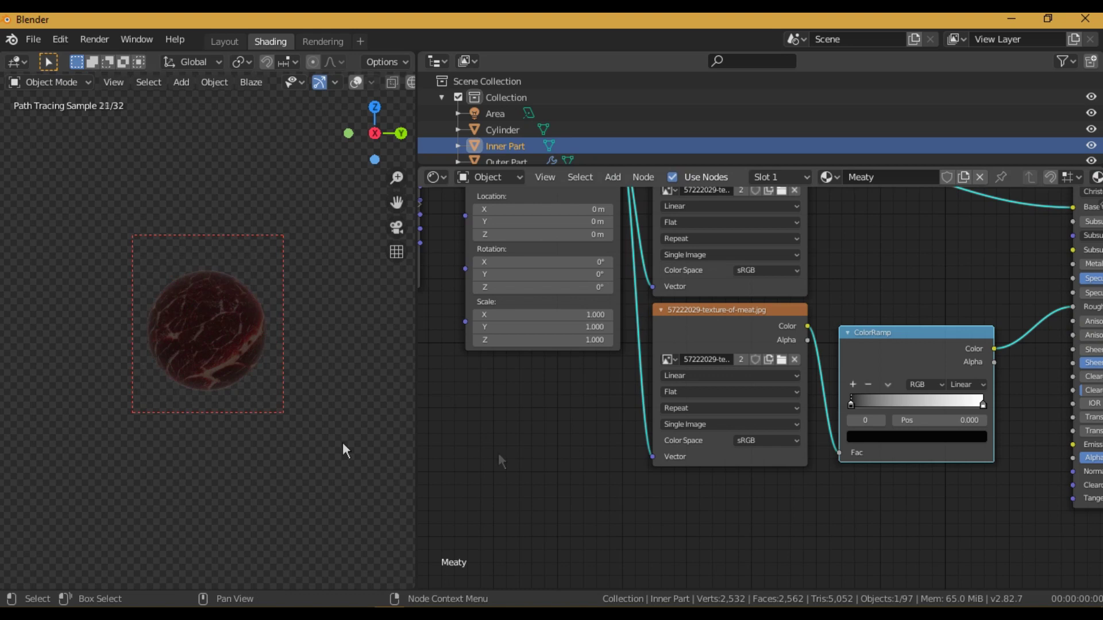
- Raise the black stop of the Meaty material's Roughness ColorRamp to about 0.382
{"action": "left_click_drag", "start_coordinate": [306, 425], "coordinate": [292, 422], "text": "alt"}
{"action": "left_click_drag", "start_coordinate": [811, 496], "coordinate": [565, 483], "text": "alt"}
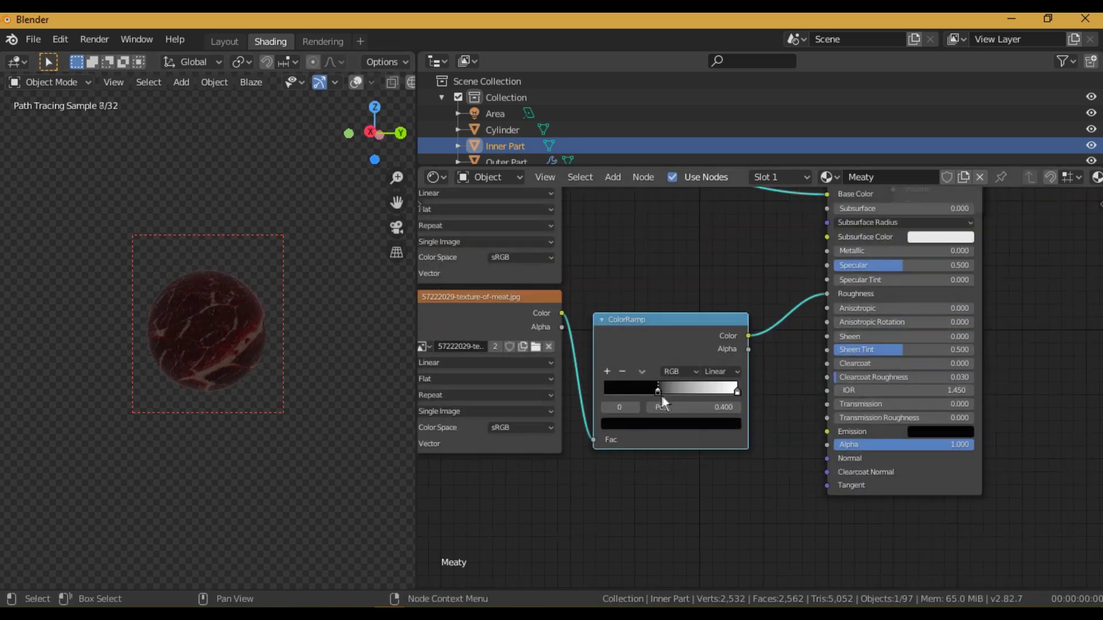
{"action": "middle_click_drag", "start_coordinate": [789, 366], "coordinate": [614, 519]}
{"action": "middle_click_drag", "start_coordinate": [763, 340], "coordinate": [813, 328]}
- Move the Material Output farther from the Principled BSDF and insert a Mix Shader between them
{"action": "left_click_drag", "start_coordinate": [781, 278], "coordinate": [710, 303]}
{"action": "left_click_drag", "start_coordinate": [817, 315], "coordinate": [1031, 323]}
{"action": "middle_click_drag", "start_coordinate": [875, 392], "coordinate": [580, 402]}
{"action": "left_click_drag", "start_coordinate": [732, 329], "coordinate": [1018, 323]}
{"action": "key", "text": "shift+a"}
{"action": "left_click", "coordinate": [856, 334]}
{"action": "type", "text": "mix"}
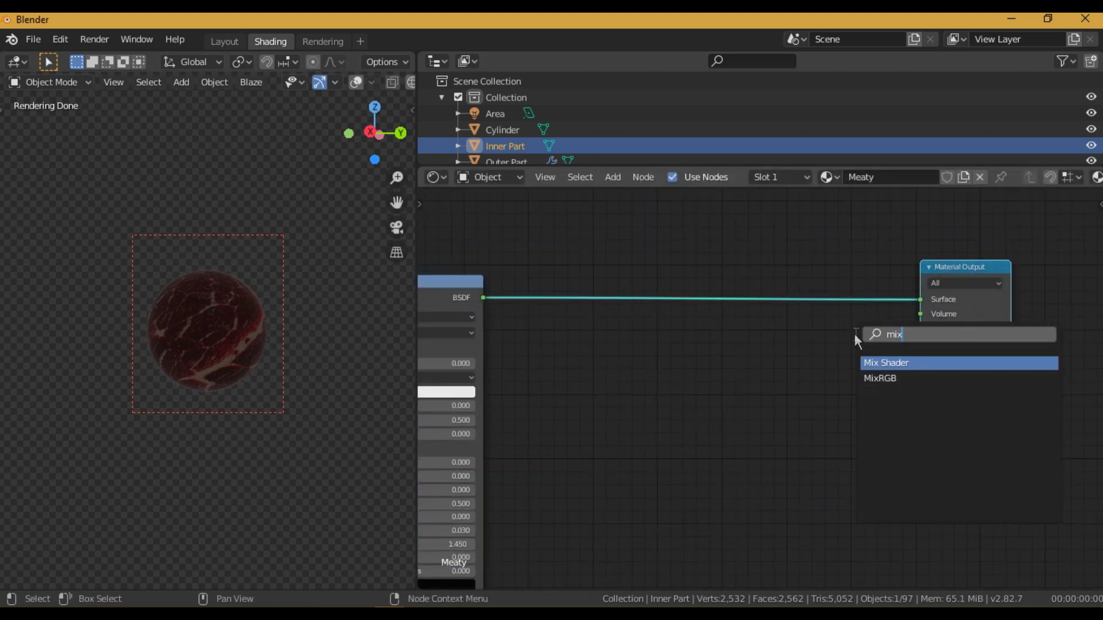
{"action": "key", "text": "Return"}
{"action": "left_click", "coordinate": [789, 276]}
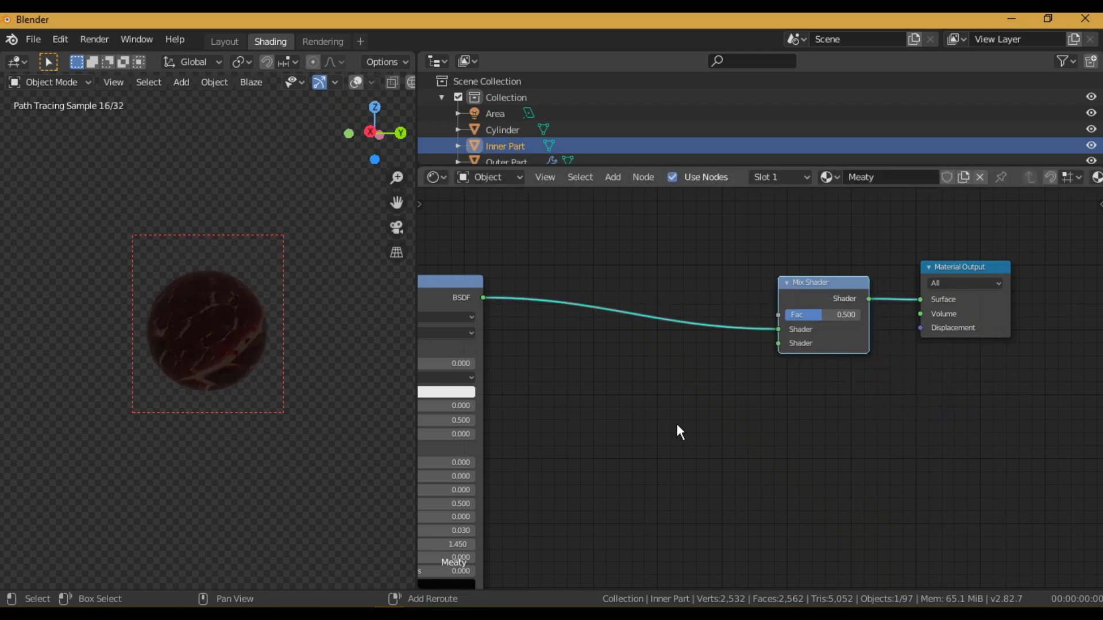
- Add a second Principled BSDF below the link and connect its BSDF to the Mix Shader's second Shader input
{"action": "key", "text": "shift+a"}
{"action": "mouse_move", "coordinate": [677, 424]}
{"action": "mouse_move", "coordinate": [643, 458]}
{"action": "left_click", "coordinate": [767, 278]}
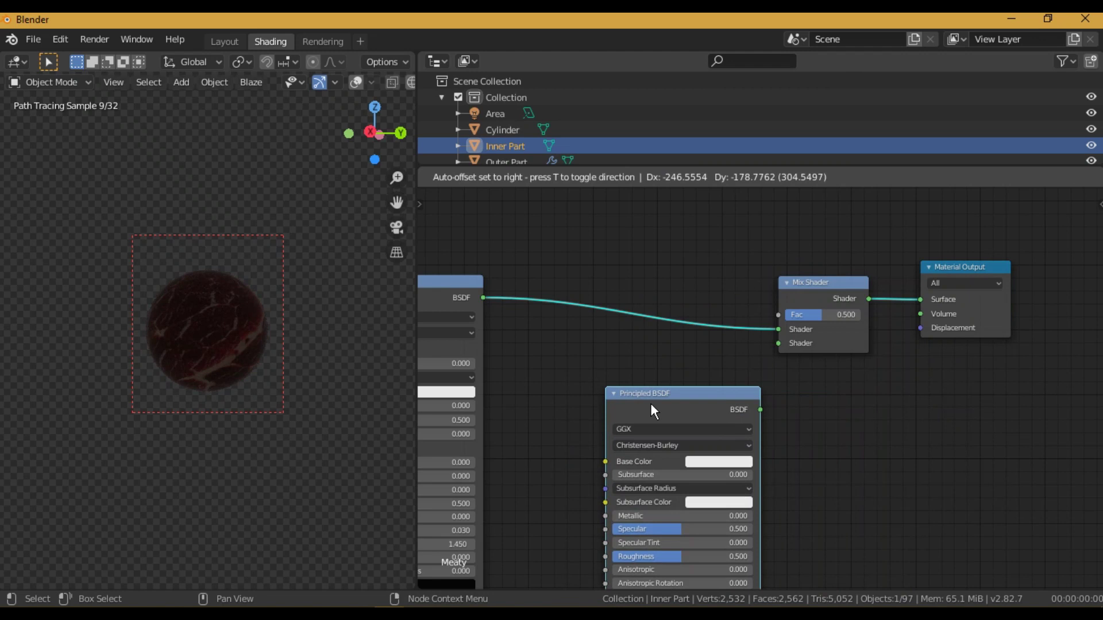
{"action": "left_click", "coordinate": [650, 403]}
{"action": "left_click_drag", "start_coordinate": [761, 409], "coordinate": [778, 343]}
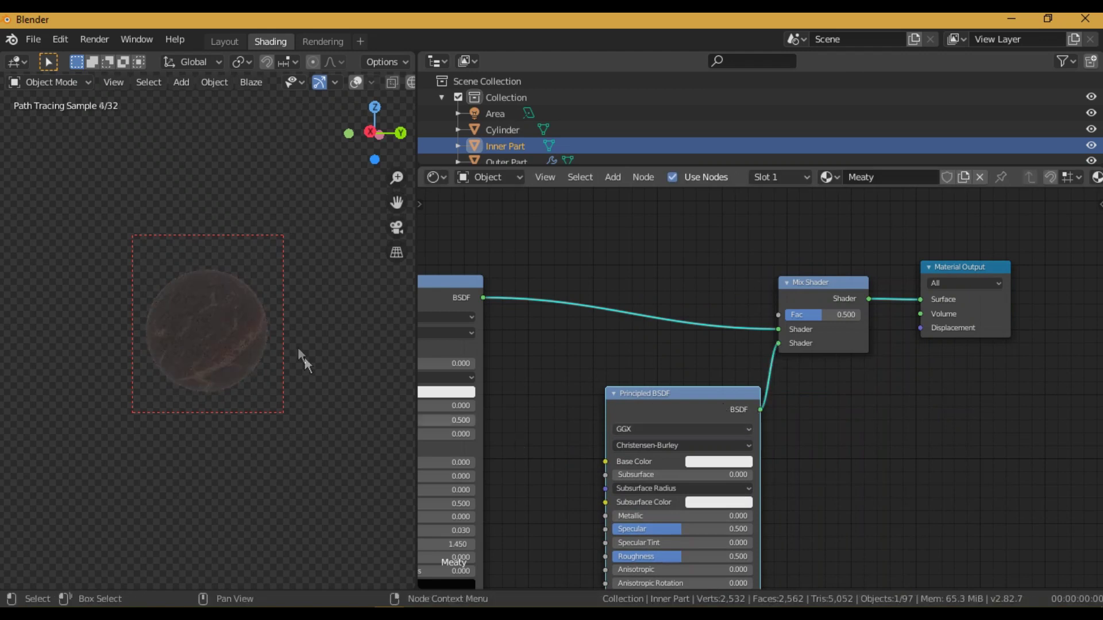
- Maximize the node editor and move the first shader's nodes away to make room beside the second Principled BSDF
{"action": "key", "text": "ctrl+space"}
{"action": "scroll", "coordinate": [554, 401], "scroll_direction": "down", "scroll_amount": 5}
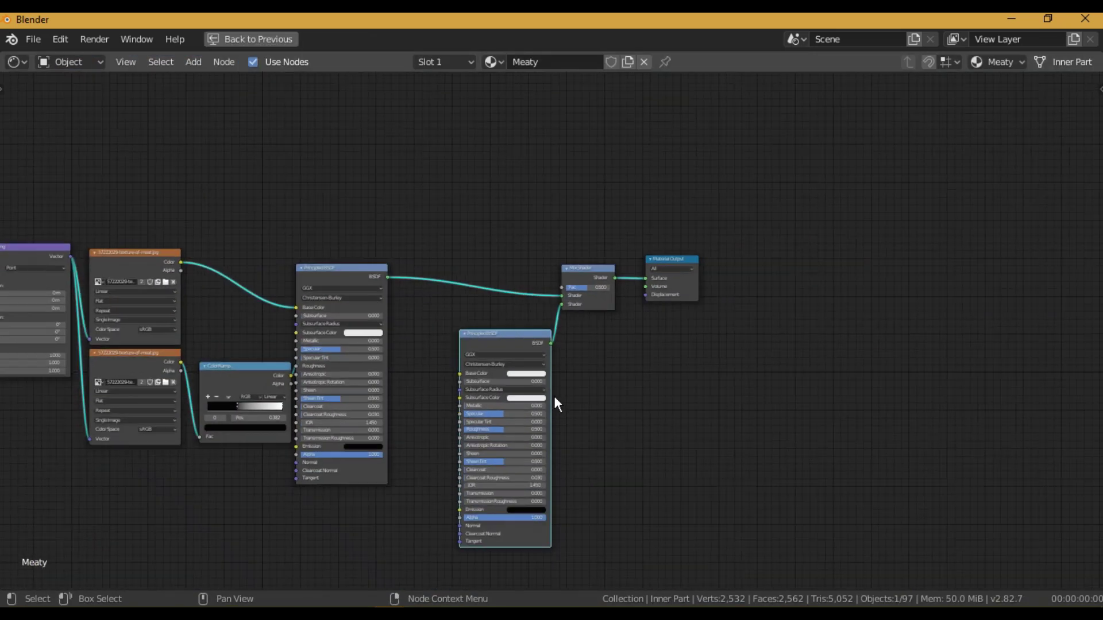
{"action": "left_click_drag", "start_coordinate": [436, 443], "coordinate": [433, 442]}
{"action": "key", "text": "g"}
{"action": "left_click", "coordinate": [244, 315]}
{"action": "left_click_drag", "start_coordinate": [344, 401], "coordinate": [536, 388], "text": "alt"}
{"action": "scroll", "coordinate": [483, 405], "scroll_direction": "up", "scroll_amount": 3}
- Add an Image Texture with Mapping and Texture Coordinate nodes and connect its Color to the second Principled BSDF's Base Color
{"action": "key", "text": "shift+a"}
{"action": "type", "text": "simage"}
{"action": "key", "text": "Return"}
{"action": "left_click", "coordinate": [604, 350]}
{"action": "scroll", "coordinate": [604, 350], "scroll_direction": "up", "scroll_amount": 2}
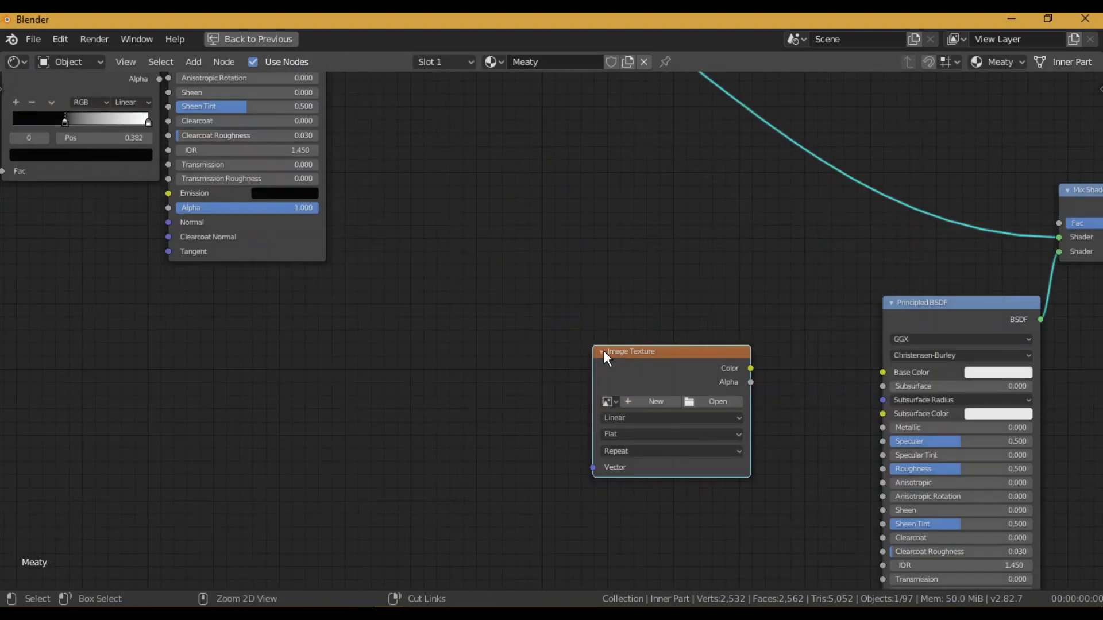
{"action": "key", "text": "ctrl+t"}
{"action": "left_click_drag", "start_coordinate": [750, 368], "coordinate": [884, 374]}
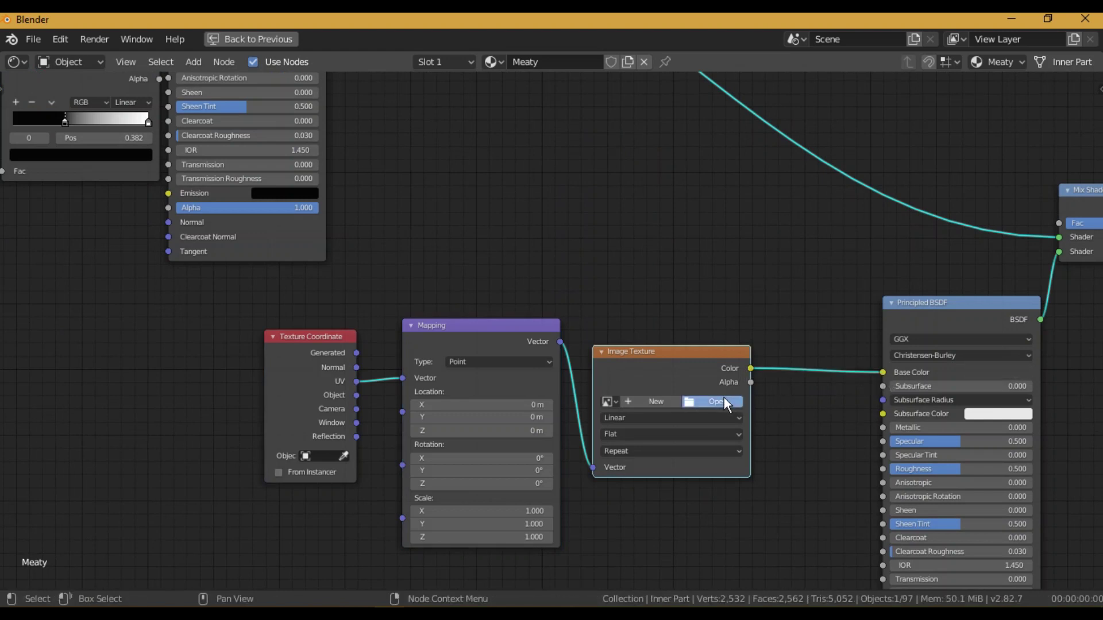
{"action": "left_click", "coordinate": [723, 400]}
{"action": "left_click", "coordinate": [183, 496]}
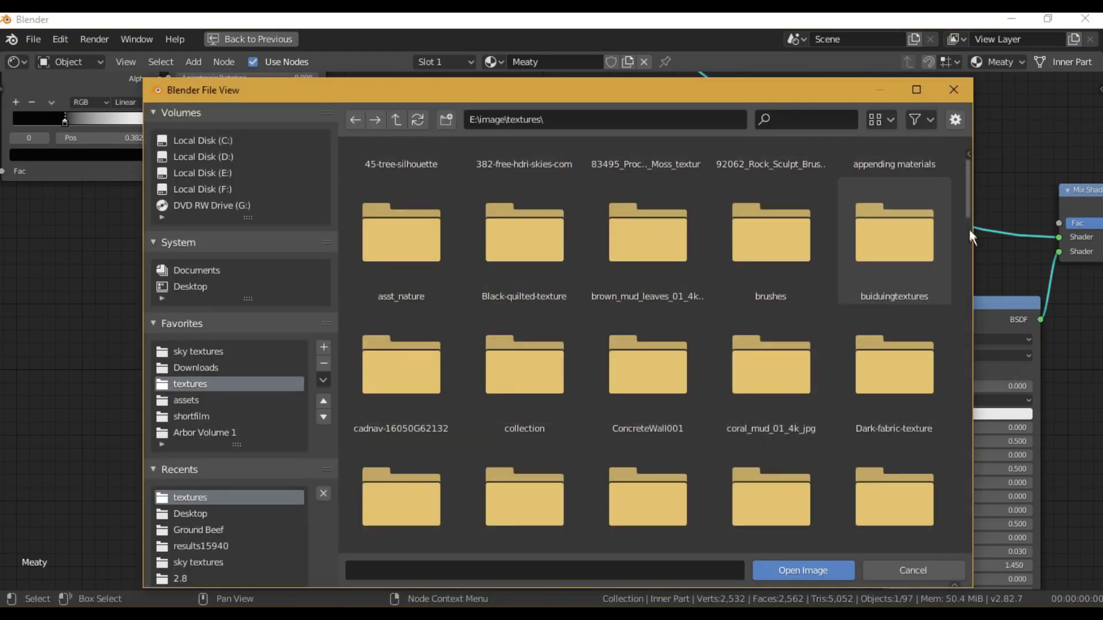
{"action": "left_click_drag", "start_coordinate": [968, 225], "coordinate": [936, 395]}
{"action": "left_click", "coordinate": [919, 388]}
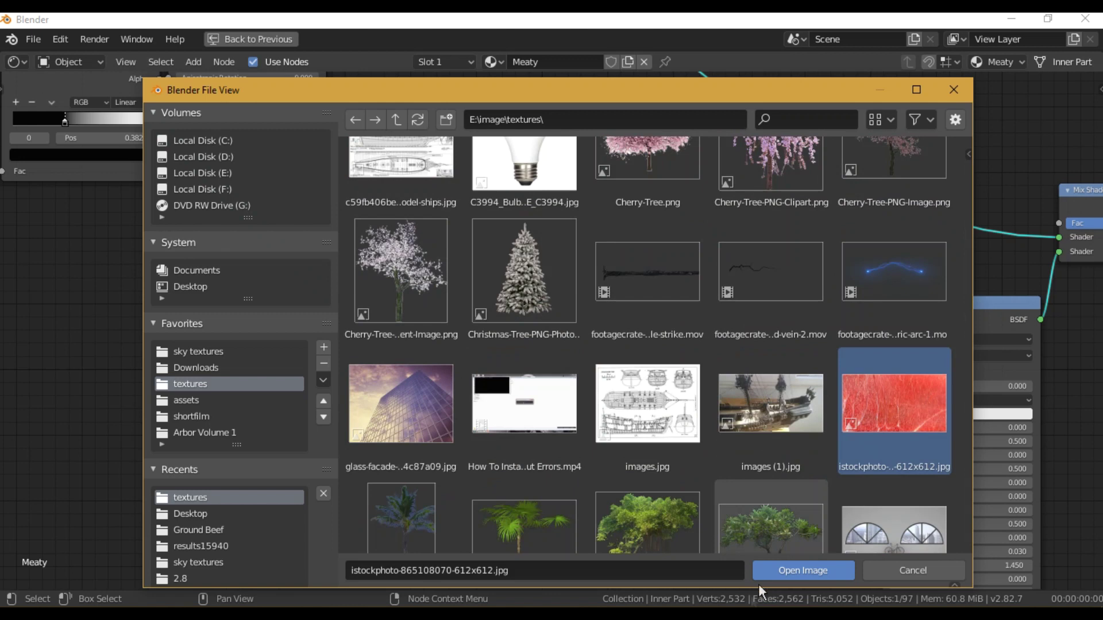
{"action": "left_click", "coordinate": [793, 571]}
{"action": "key", "text": "ctrl+space"}
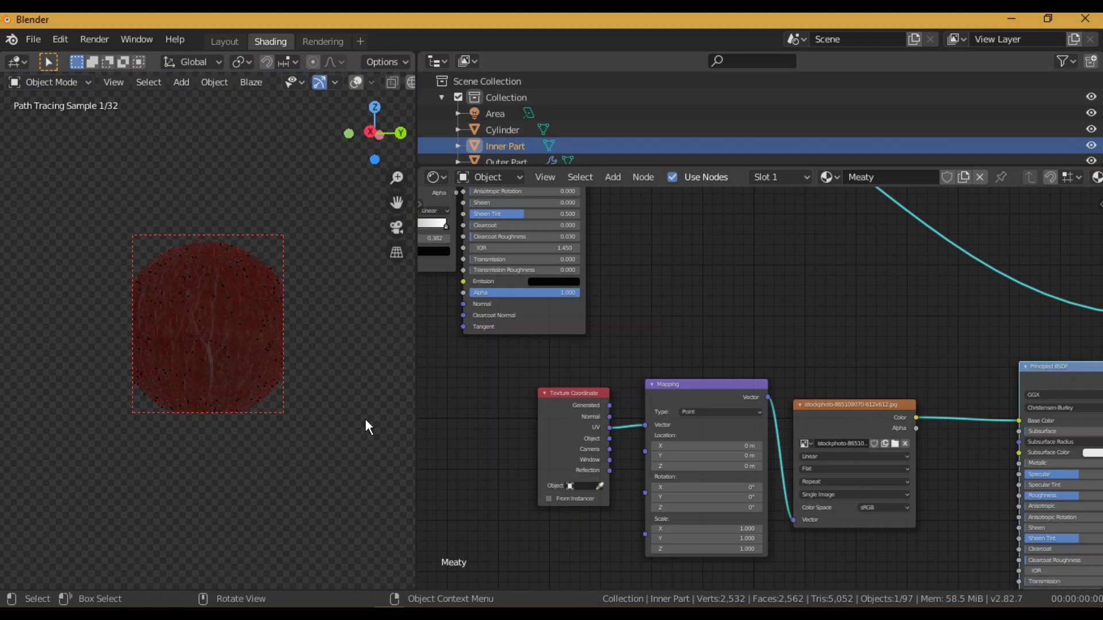
- Duplicate the istockphoto Image Texture below the original and connect its Color to the second Principled BSDF's Roughness
{"action": "middle_click_drag", "start_coordinate": [671, 433], "coordinate": [563, 365]}
{"action": "middle_click_drag", "start_coordinate": [741, 367], "coordinate": [587, 207]}
{"action": "left_click", "coordinate": [587, 209]}
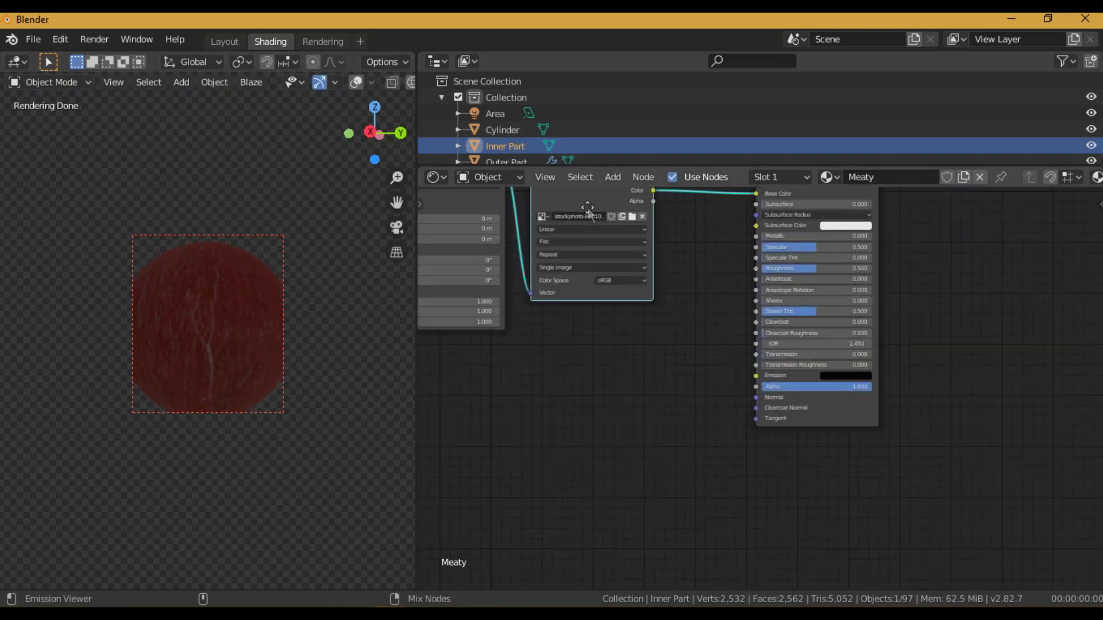
{"action": "key", "text": "shift+d"}
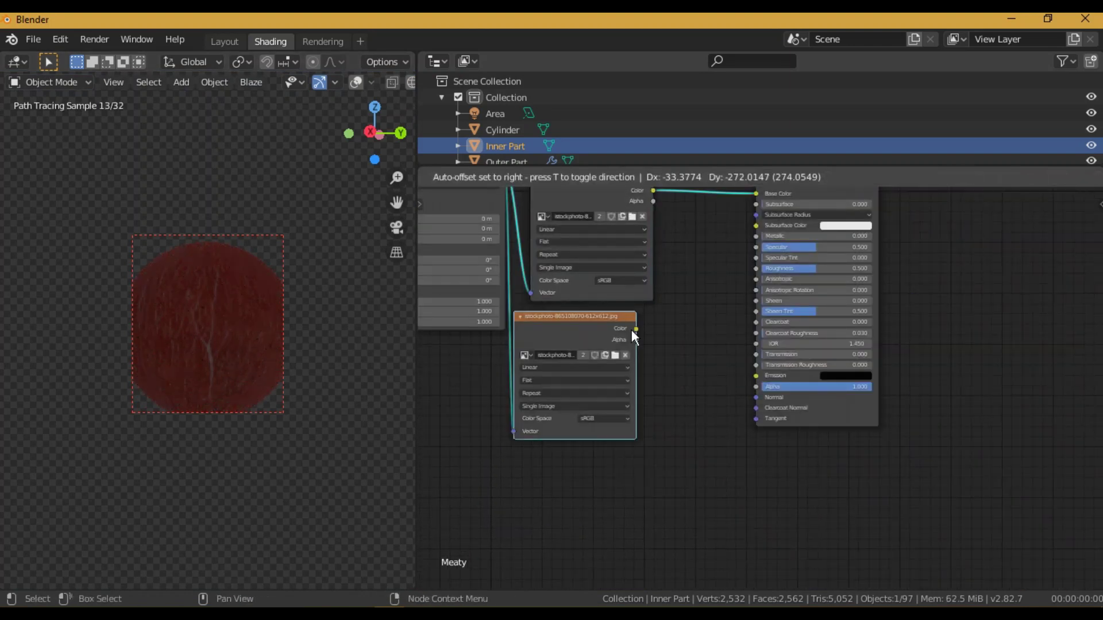
{"action": "left_click", "coordinate": [632, 330]}
{"action": "left_click_drag", "start_coordinate": [636, 328], "coordinate": [769, 265]}
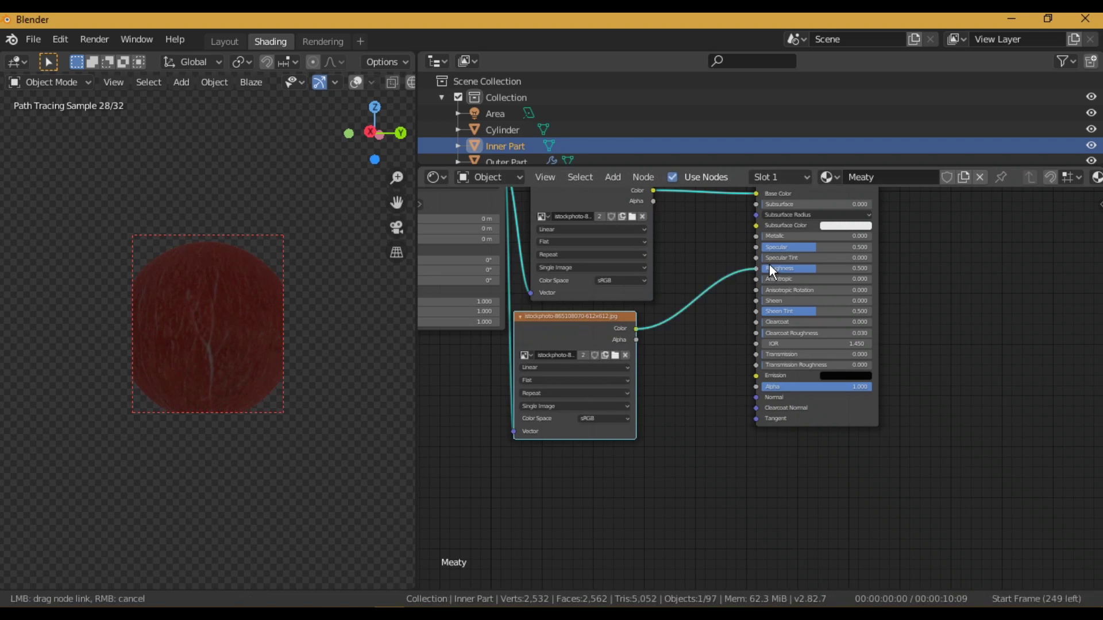
- Insert a ColorRamp between the duplicated texture and Roughness, and move its black stop to about 0.436
{"action": "key", "text": "shift+a"}
{"action": "left_click", "coordinate": [671, 340]}
{"action": "type", "text": "col"}
{"action": "key", "text": "Down"}
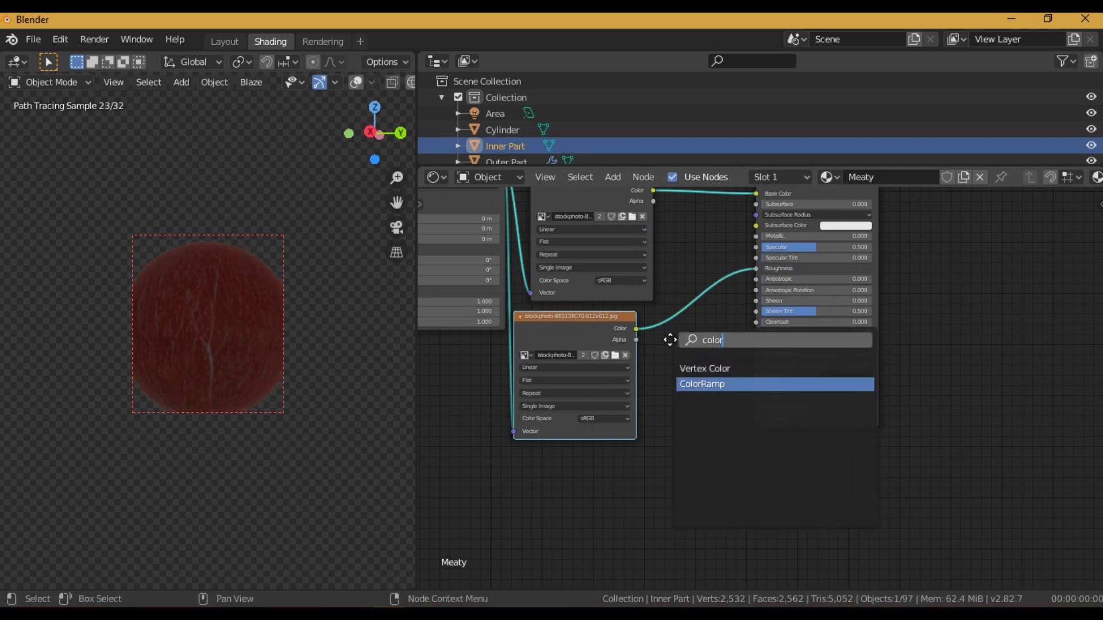
{"action": "key", "text": "Return"}
{"action": "left_click", "coordinate": [664, 276]}
{"action": "left_click_drag", "start_coordinate": [688, 366], "coordinate": [732, 367]}
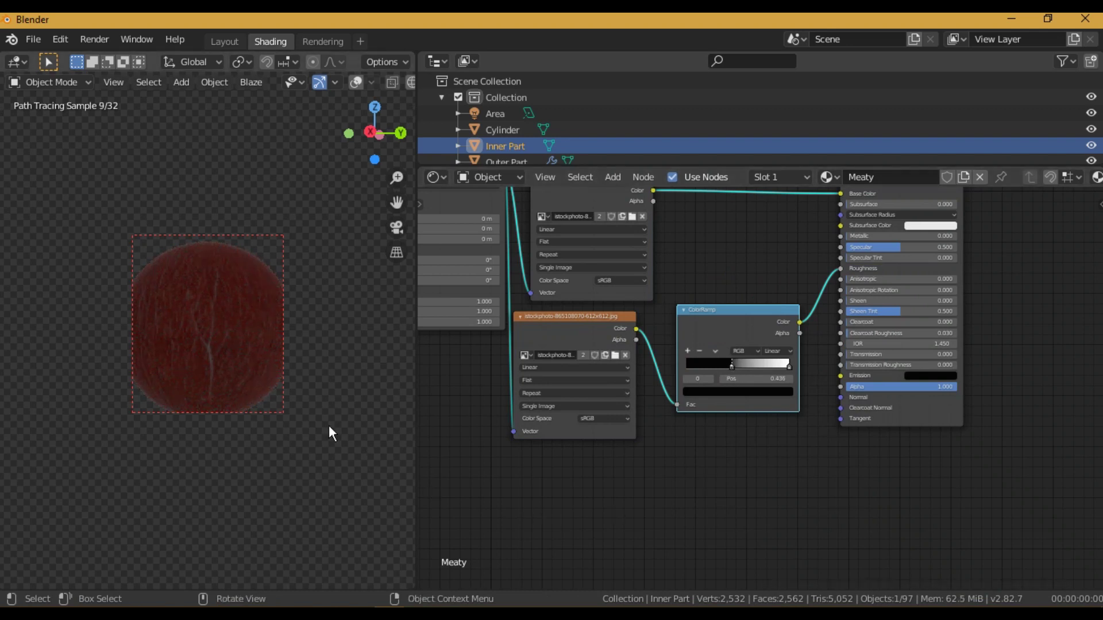
- Route the Mix Shader to the Material Output to preview the blend of both meat shaders
{"action": "scroll", "coordinate": [329, 425], "scroll_direction": "down", "scroll_amount": 2}
{"action": "middle_click_drag", "start_coordinate": [973, 363], "coordinate": [745, 550]}
{"action": "left_click", "coordinate": [776, 239], "text": "ctrl+shift"}
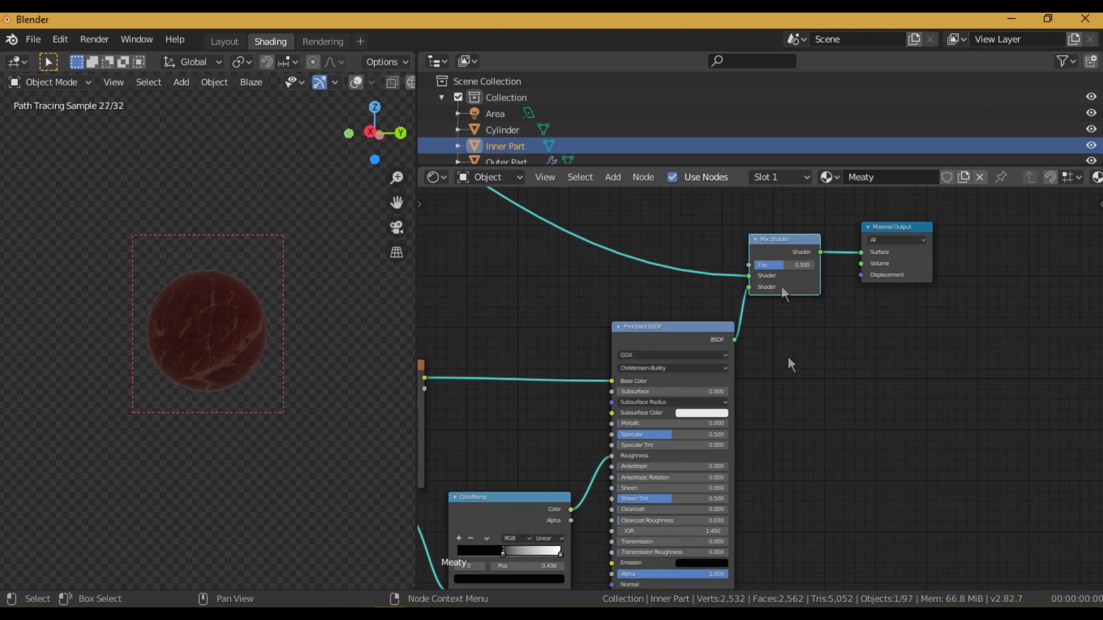
{"action": "key", "text": "Return"}
{"action": "left_click", "coordinate": [788, 267]}
{"action": "middle_click_drag", "start_coordinate": [810, 350], "coordinate": [871, 396]}
- Leave local view and check the whole virus in rendered shading
{"action": "key", "text": "z"}
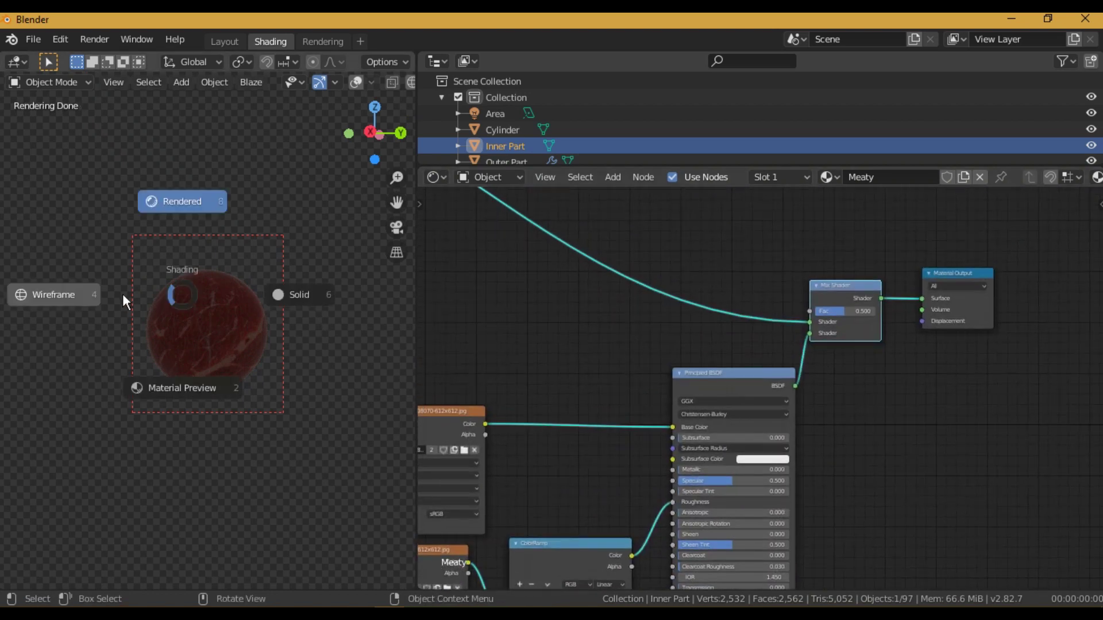
{"action": "key", "text": "6"}
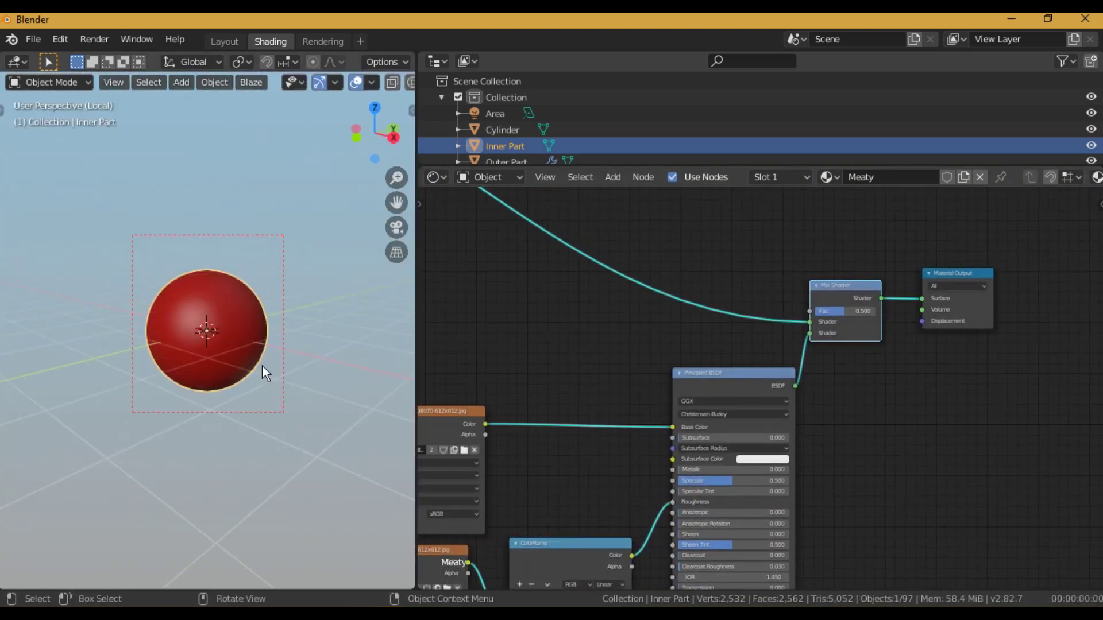
{"action": "key", "text": "KP_Divide"}
{"action": "key", "text": "z"}
{"action": "key", "text": "8"}
{"action": "key", "text": "shift+alt+z"}
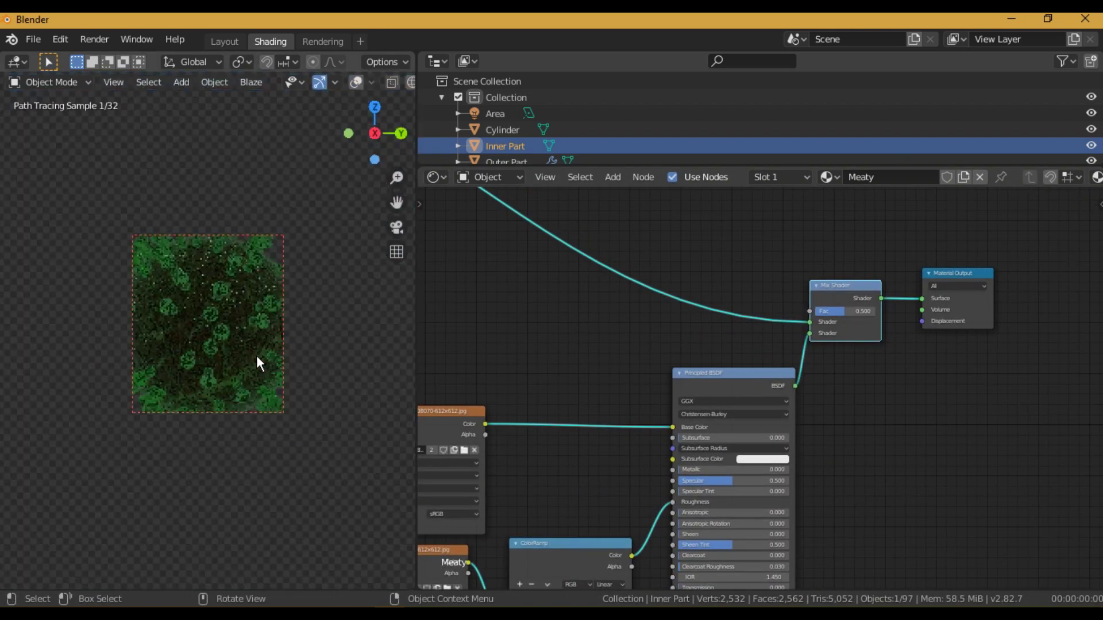
{"action": "scroll", "coordinate": [257, 355], "scroll_direction": "down", "scroll_amount": 3}
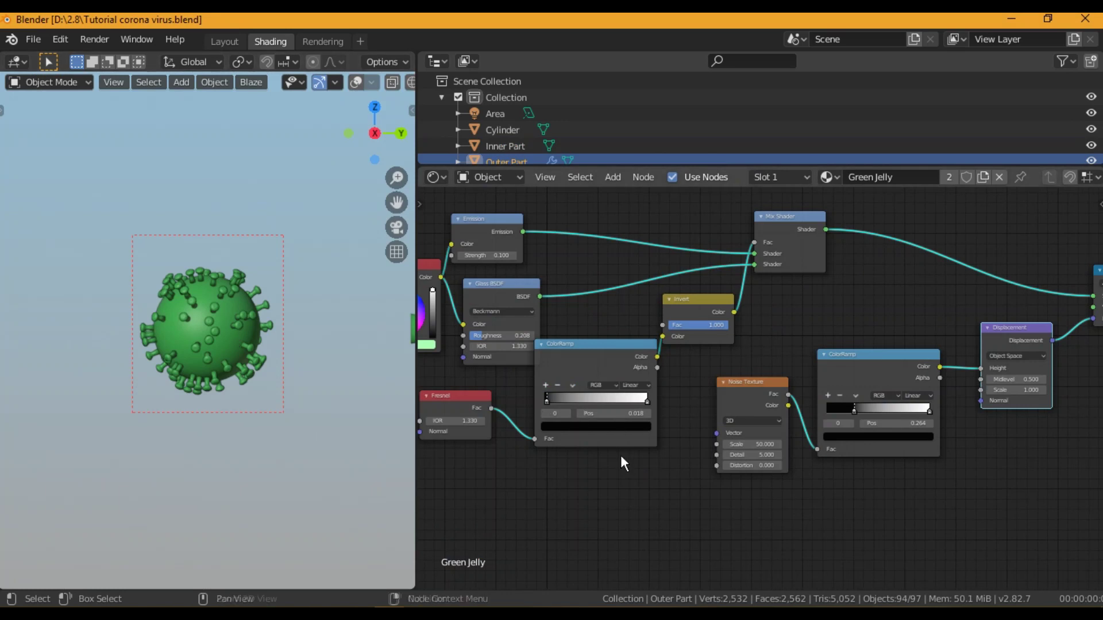
- Maximize the Green Jelly node tree, disconnect the RGB node from the Glass BSDF, and move it away from the shaders
{"action": "key", "text": "ctrl+space"}
{"action": "middle_click_drag", "start_coordinate": [419, 448], "coordinate": [762, 492]}
{"action": "left_click_drag", "start_coordinate": [760, 484], "coordinate": [858, 500], "text": "alt"}
{"action": "left_click_drag", "start_coordinate": [532, 238], "coordinate": [208, 205]}
{"action": "scroll", "coordinate": [274, 311], "scroll_direction": "up", "scroll_amount": 4}
{"action": "left_click_drag", "start_coordinate": [280, 312], "coordinate": [317, 339], "text": "alt"}
{"action": "left_click_drag", "start_coordinate": [666, 323], "coordinate": [568, 325]}
{"action": "middle_click_drag", "start_coordinate": [405, 332], "coordinate": [425, 332]}
{"action": "left_click_drag", "start_coordinate": [425, 331], "coordinate": [481, 332], "text": "alt"}
{"action": "left_click_drag", "start_coordinate": [253, 229], "coordinate": [181, 195]}
- Insert a MixRGB node between the RGB and Emission nodes and set its blend mode to Add
{"action": "key", "text": "shift+a"}
{"action": "left_click", "coordinate": [343, 289]}
{"action": "type", "text": "math"}
{"action": "key", "text": "BackSpace"}
{"action": "key", "text": "BackSpace"}
{"action": "key", "text": "BackSpace"}
{"action": "type", "text": "mi"}
{"action": "key", "text": "Down"}
{"action": "key", "text": "Return"}
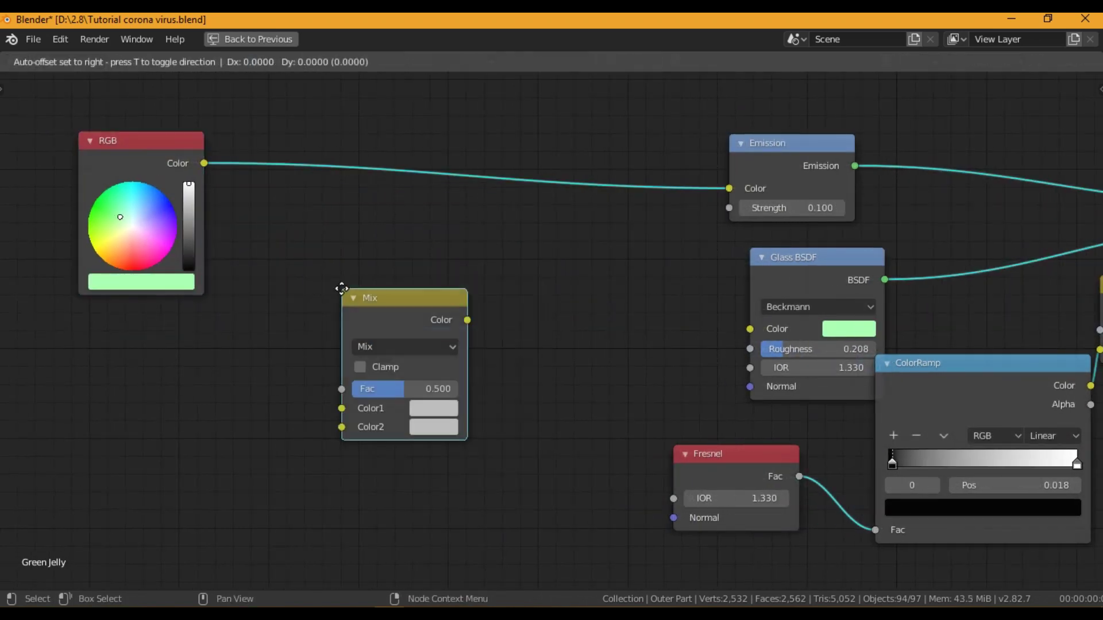
{"action": "left_click", "coordinate": [540, 175]}
{"action": "left_click", "coordinate": [566, 226]}
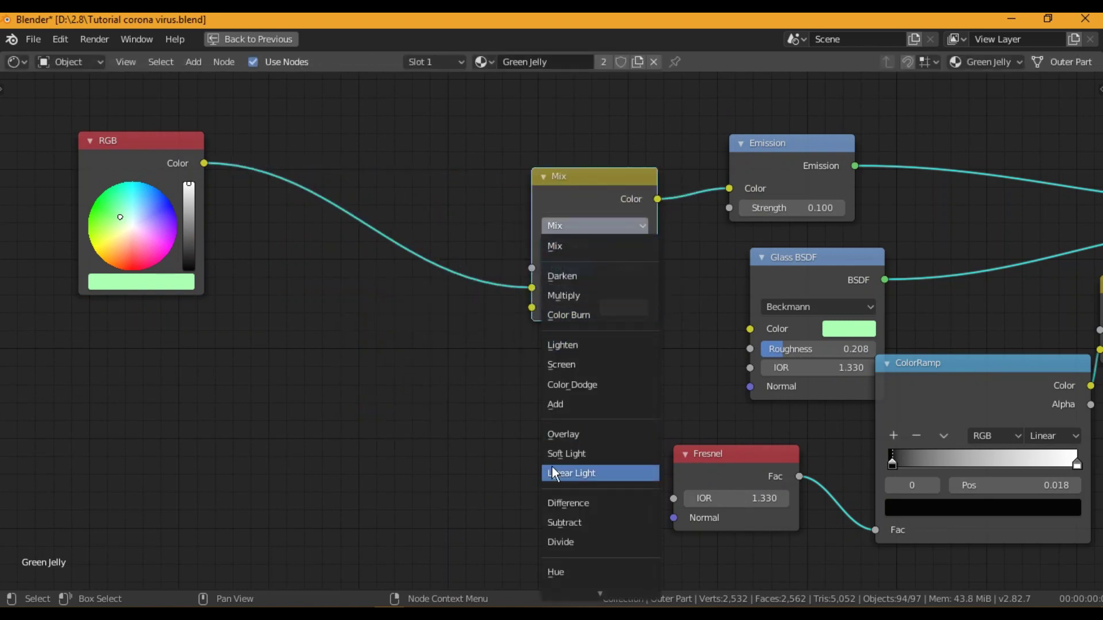
{"action": "left_click", "coordinate": [543, 404]}
- Add a Noise Texture below the RGB node and connect its Fac to the Add node's Color2
{"action": "key", "text": "shift+a"}
{"action": "left_click", "coordinate": [382, 347]}
{"action": "type", "text": "noise"}
{"action": "key", "text": "Return"}
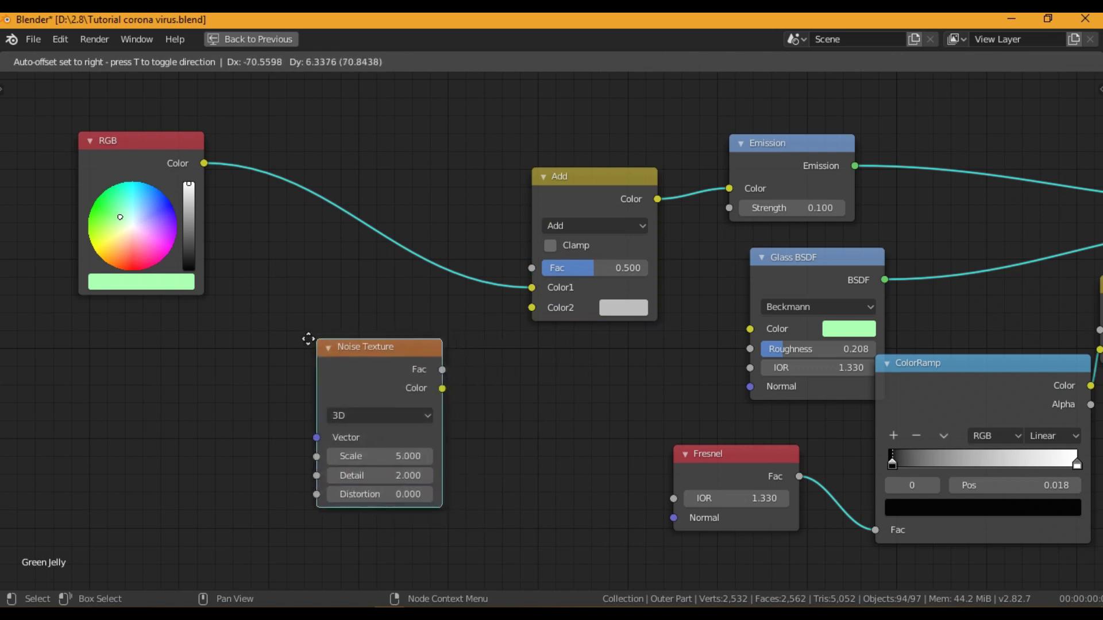
{"action": "left_click", "coordinate": [266, 343]}
{"action": "left_click_drag", "start_coordinate": [392, 373], "coordinate": [532, 307]}
- Preview the Emission shader alone in the split layout and set the new Noise Texture's scale to 50
{"action": "left_click", "coordinate": [766, 185]}
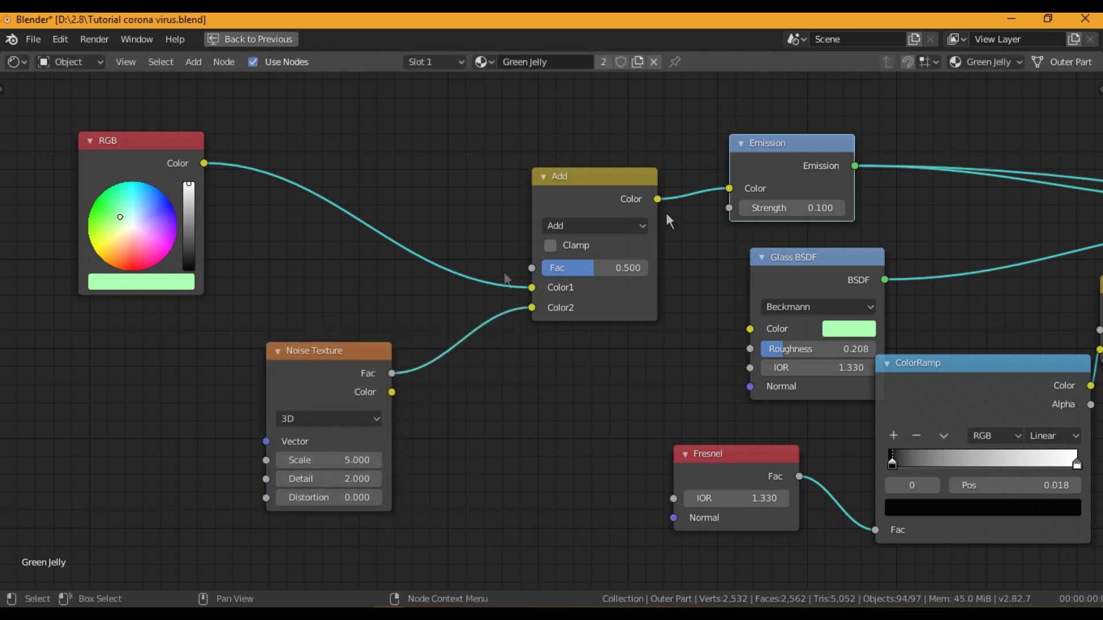
{"action": "key", "text": "ctrl+space"}
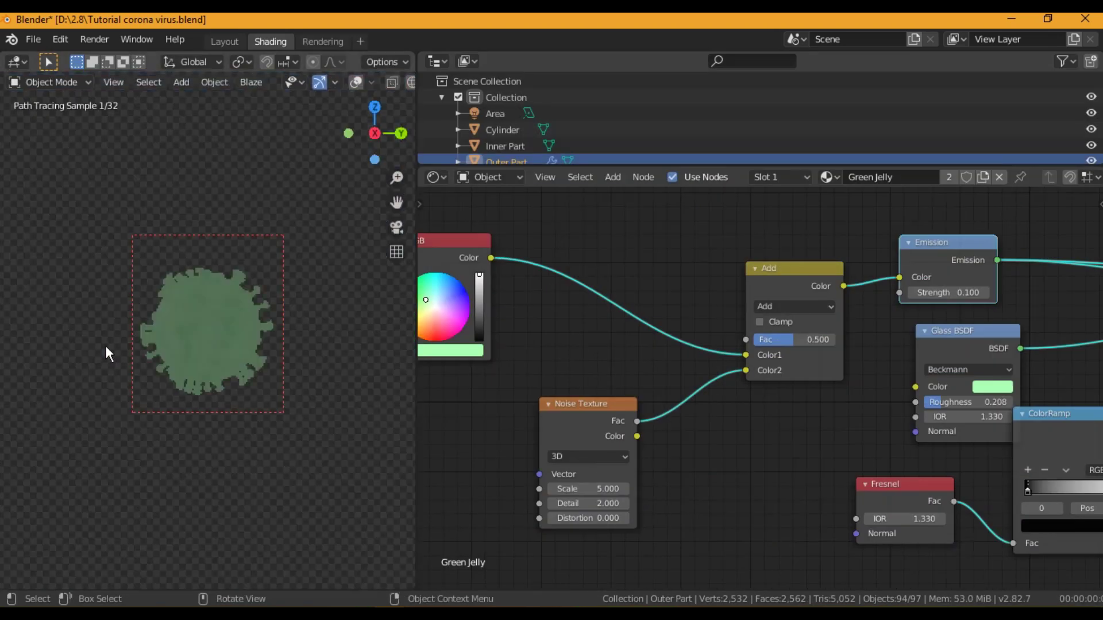
{"action": "left_click", "coordinate": [573, 488]}
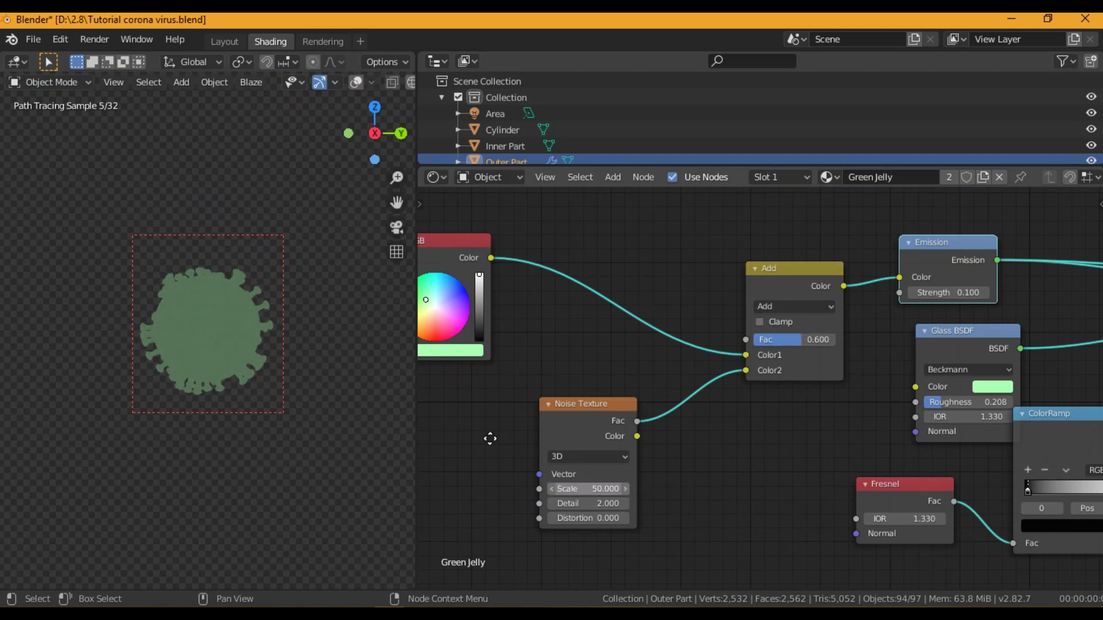
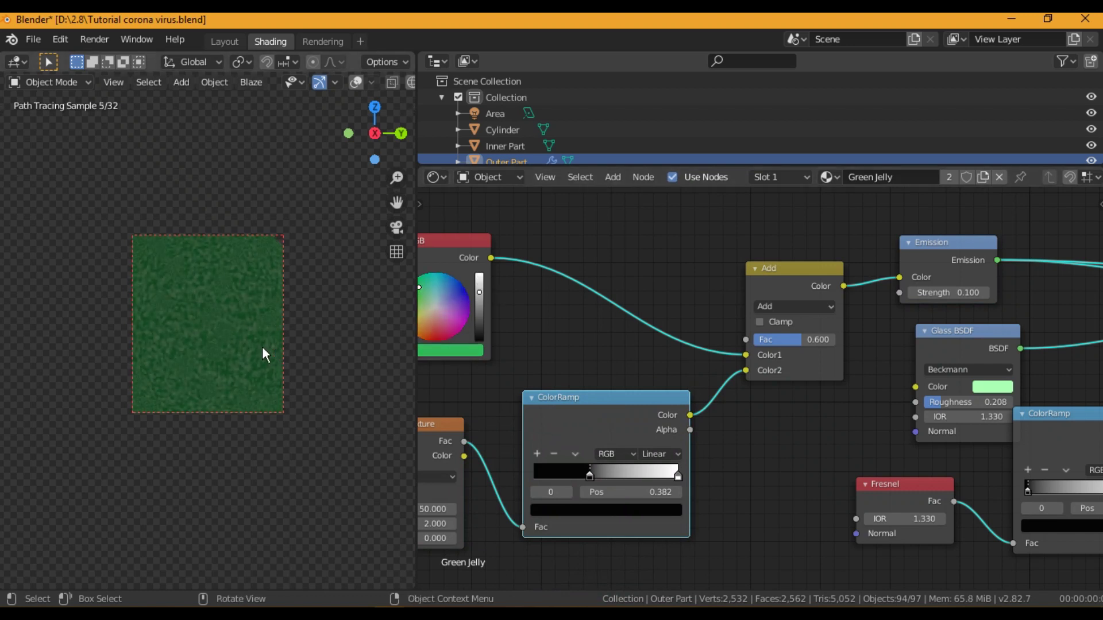
- Set the Add node's Fac to 1, its noise ColorRamp's black stop to about 0.509, and brighten the RGB green
{"action": "double_click", "coordinate": [802, 339]}
{"action": "type", "text": "1"}
{"action": "key", "text": "Return"}
{"action": "mouse_move", "coordinate": [604, 471]}
{"action": "left_mouse_down"}
{"action": "mouse_move", "coordinate": [591, 474]}
{"action": "mouse_move", "coordinate": [612, 472]}
{"action": "left_mouse_up"}
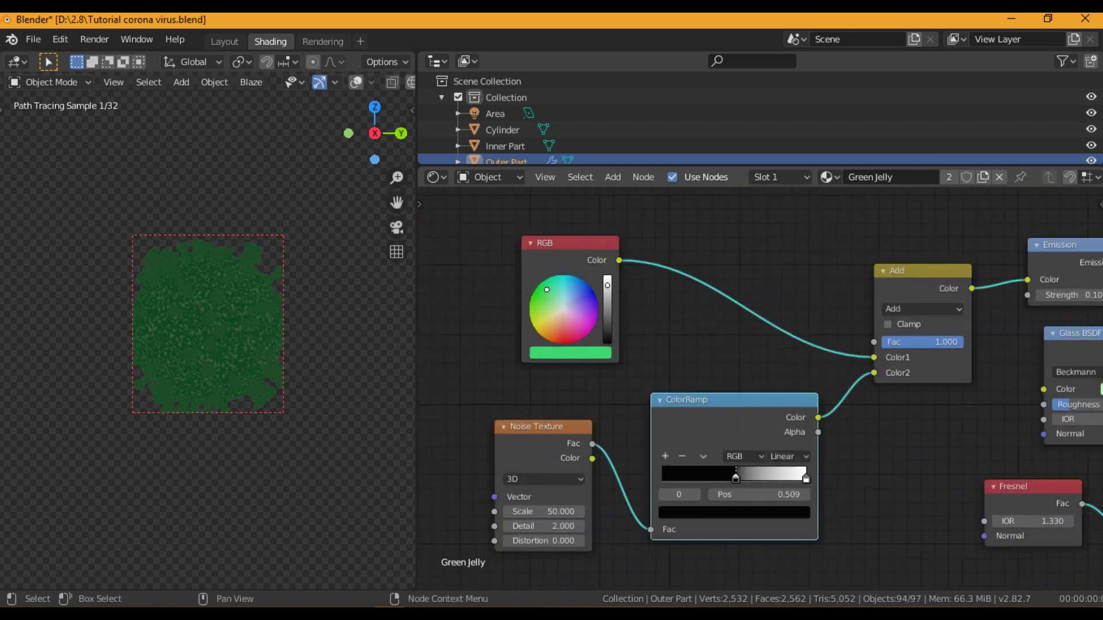
{"action": "left_click_drag", "start_coordinate": [610, 293], "coordinate": [613, 281]}
- Route Green Jelly's Mix Shader back to the Material Output in place of the Emission preview
{"action": "left_click_drag", "start_coordinate": [905, 376], "coordinate": [481, 389], "text": "alt"}
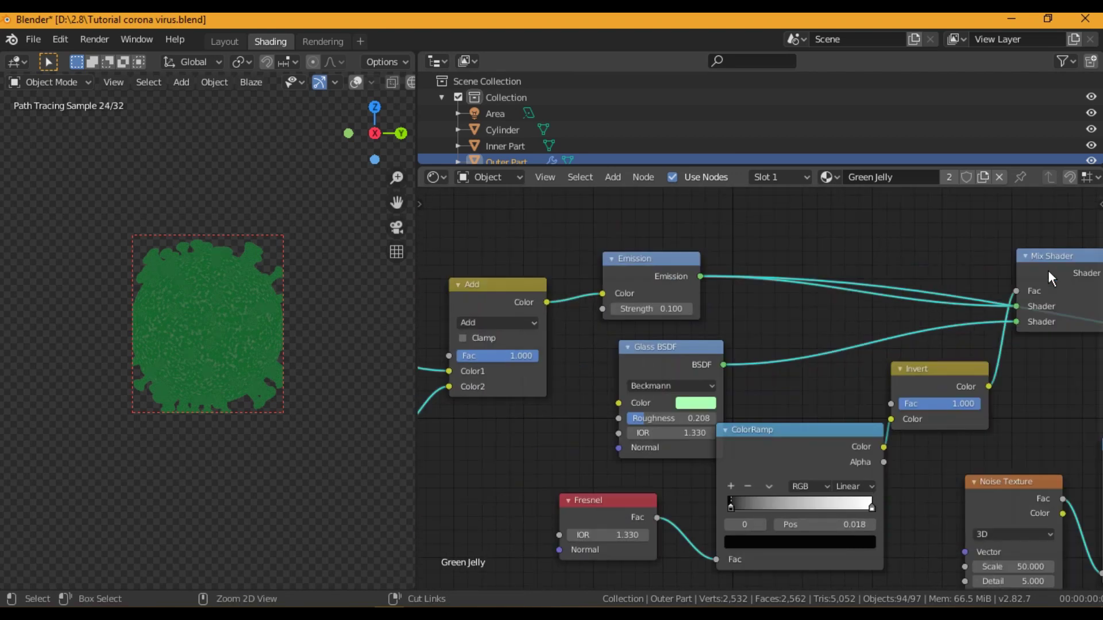
{"action": "left_click", "coordinate": [1047, 270], "text": "ctrl+shift"}
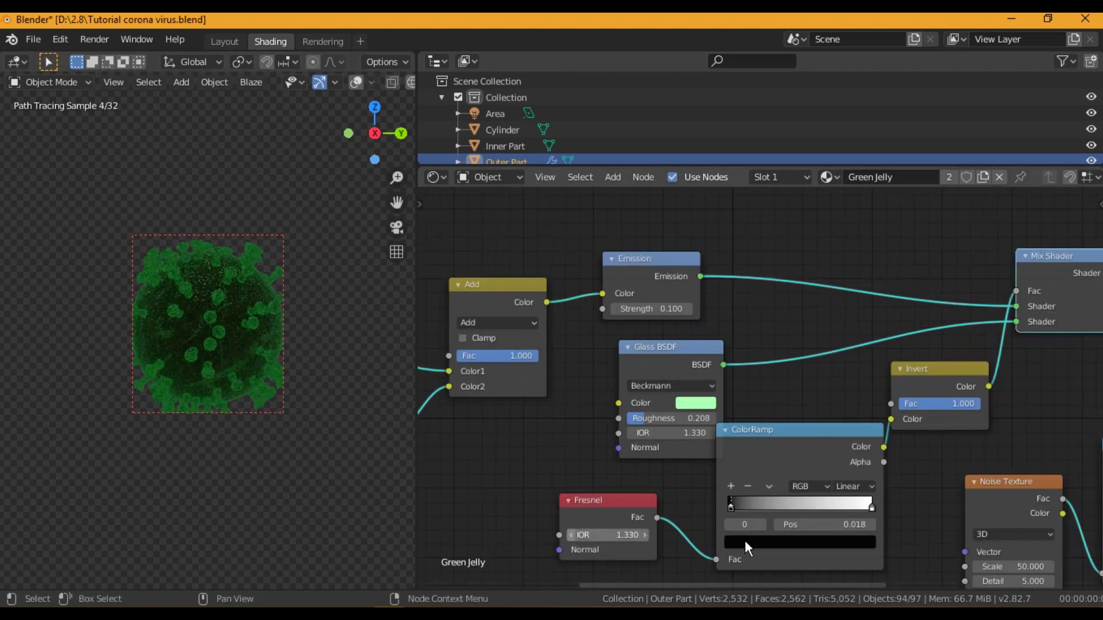
- Set the Displacement node's scale to 0.05 and its ColorRamp's black stop to about 0.341
{"action": "left_click_drag", "start_coordinate": [773, 348], "coordinate": [773, 347], "text": "alt"}
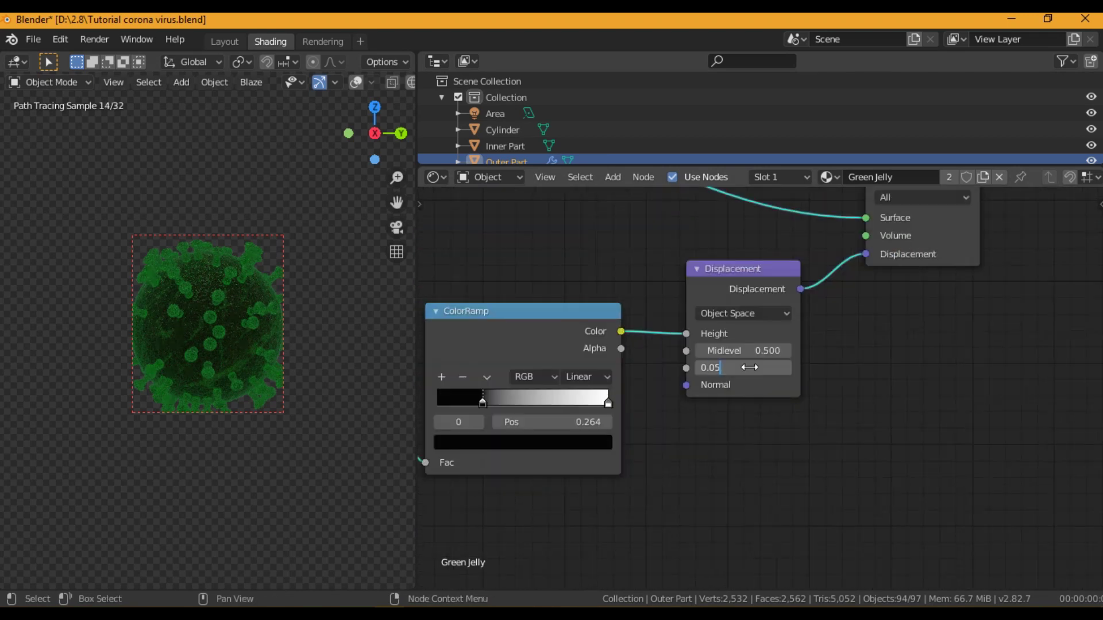
{"action": "key", "text": "Return"}
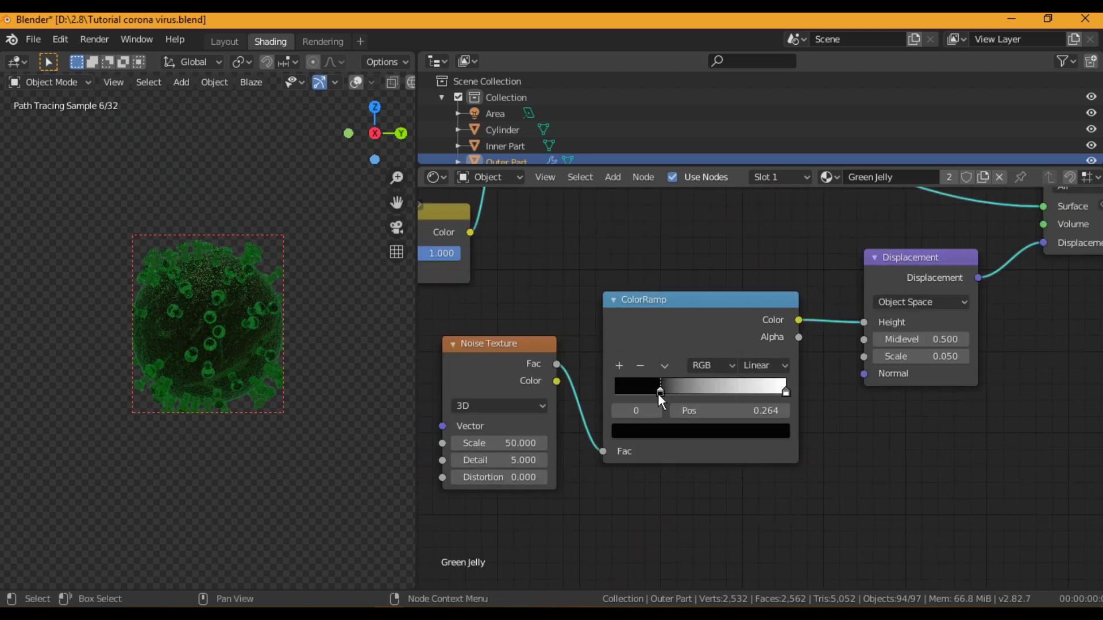
{"action": "left_click_drag", "start_coordinate": [659, 396], "coordinate": [673, 392]}
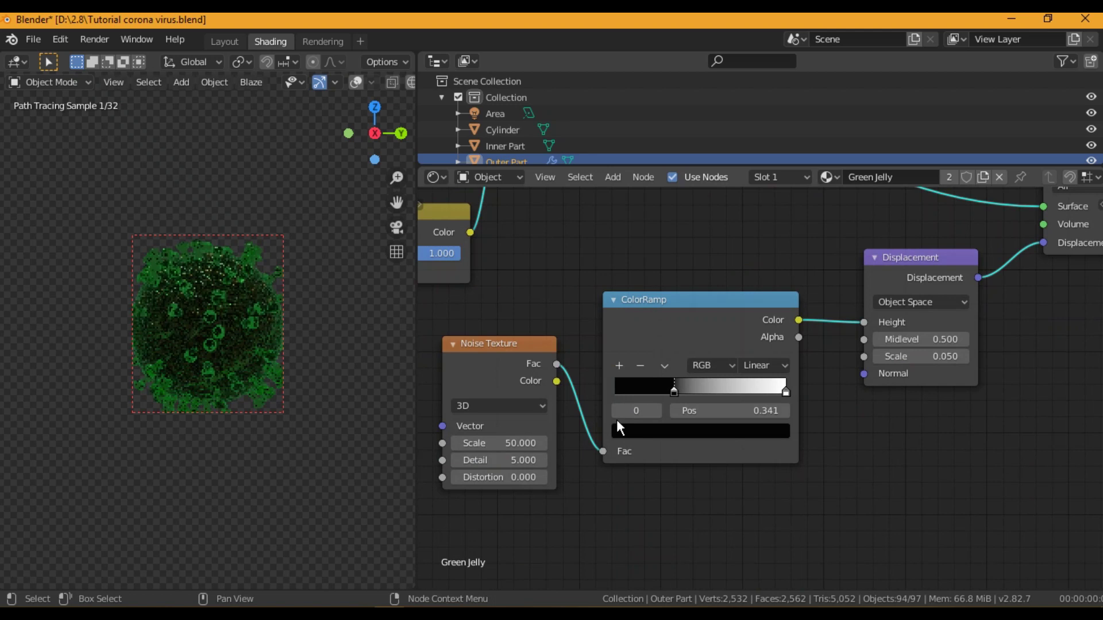
{"action": "scroll", "coordinate": [529, 307], "scroll_direction": "down", "scroll_amount": 4}
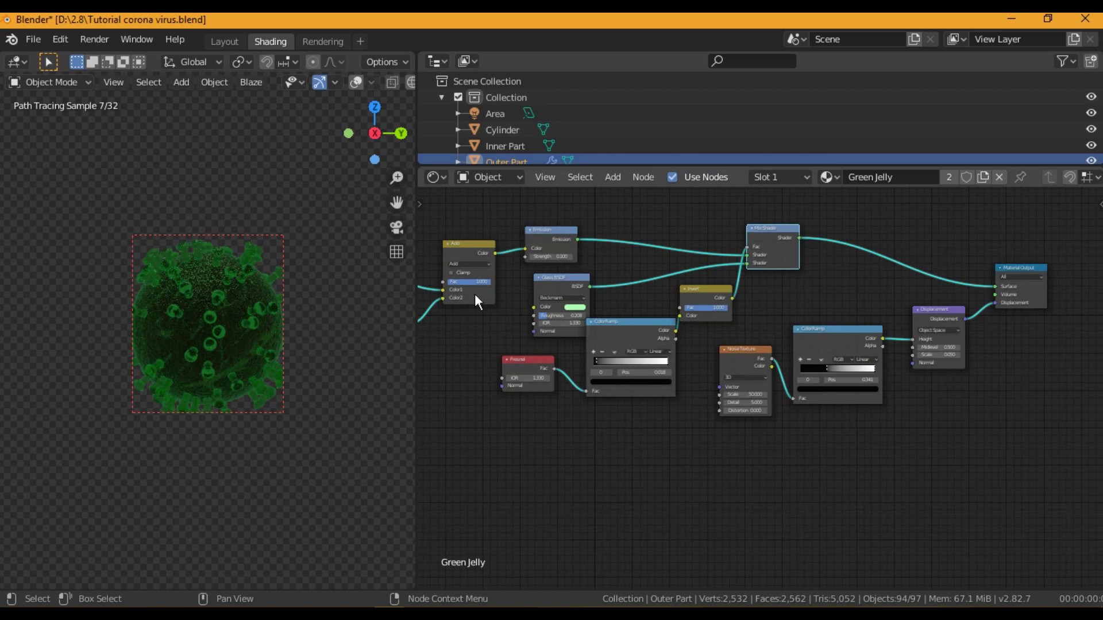
- Return the viewport to solid shading and save the file
{"action": "scroll", "coordinate": [474, 295], "scroll_direction": "up", "scroll_amount": 2}
{"action": "left_click_drag", "start_coordinate": [464, 285], "coordinate": [454, 285]}
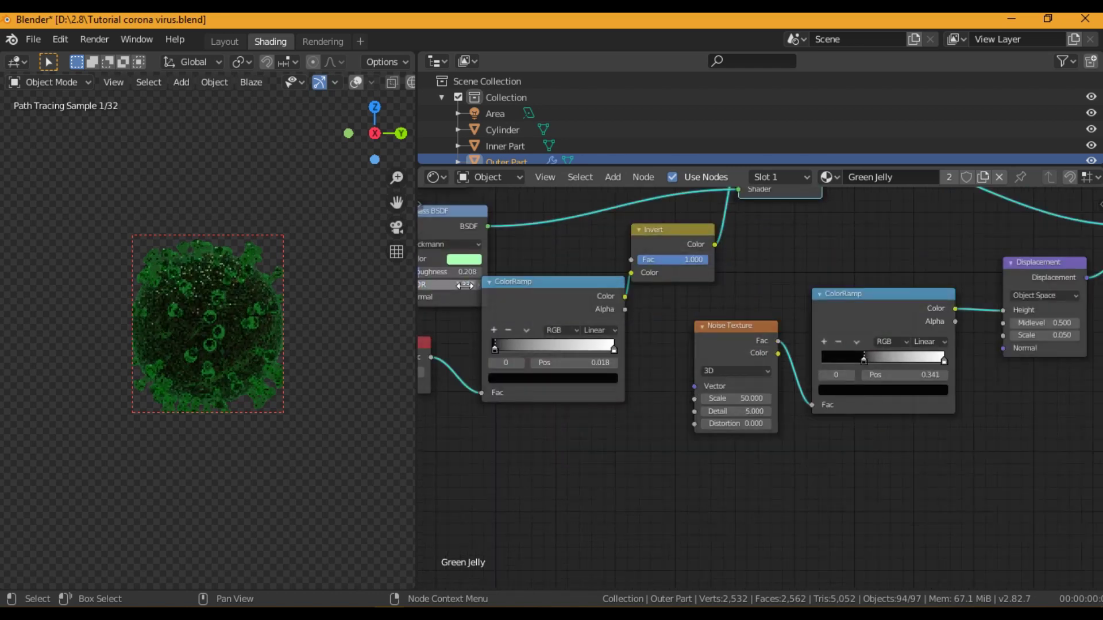
{"action": "key", "text": "shift+z"}
{"action": "key", "text": "alt+shift+z"}
{"action": "key", "text": "ctrl+s"}
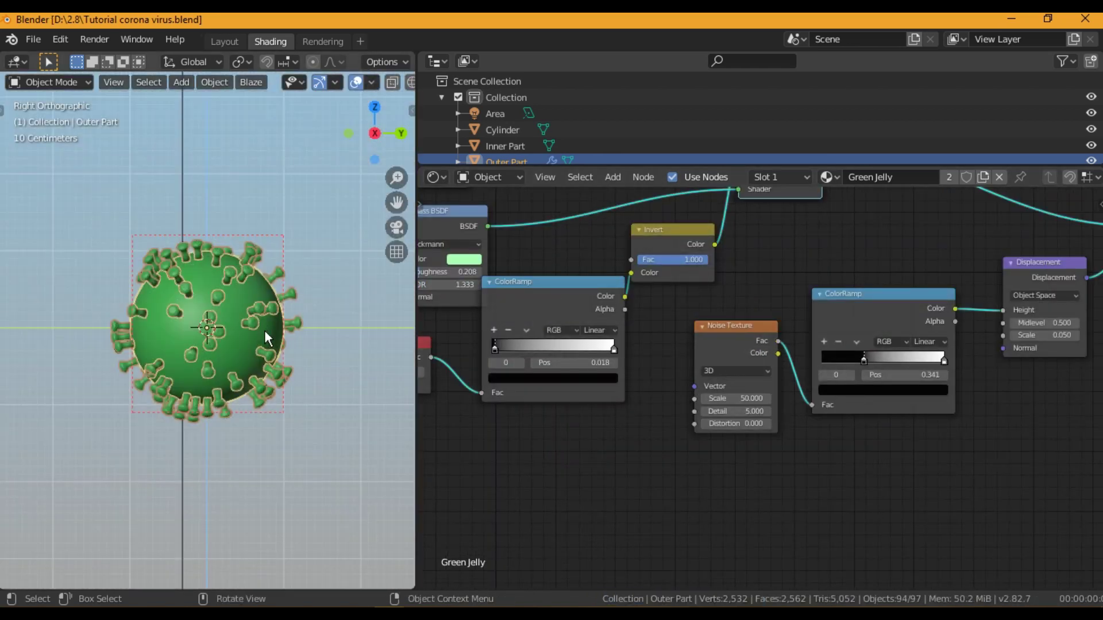
- Shift Green Jelly's Mix Shader, Invert and Fresnel ColorRamp nodes clear of the Glass BSDF
{"action": "middle_click_drag", "start_coordinate": [634, 396], "coordinate": [652, 518]}
{"action": "left_click_drag", "start_coordinate": [798, 301], "coordinate": [886, 292]}
{"action": "left_click_drag", "start_coordinate": [707, 363], "coordinate": [794, 363]}
{"action": "left_click_drag", "start_coordinate": [579, 444], "coordinate": [589, 459]}
- Link the Color output of the ColorRamp feeding the Add node to the Glass BSDF's Roughness
{"action": "middle_click_drag", "start_coordinate": [606, 523], "coordinate": [929, 484]}
{"action": "scroll", "coordinate": [635, 411], "scroll_direction": "up", "scroll_amount": 2}
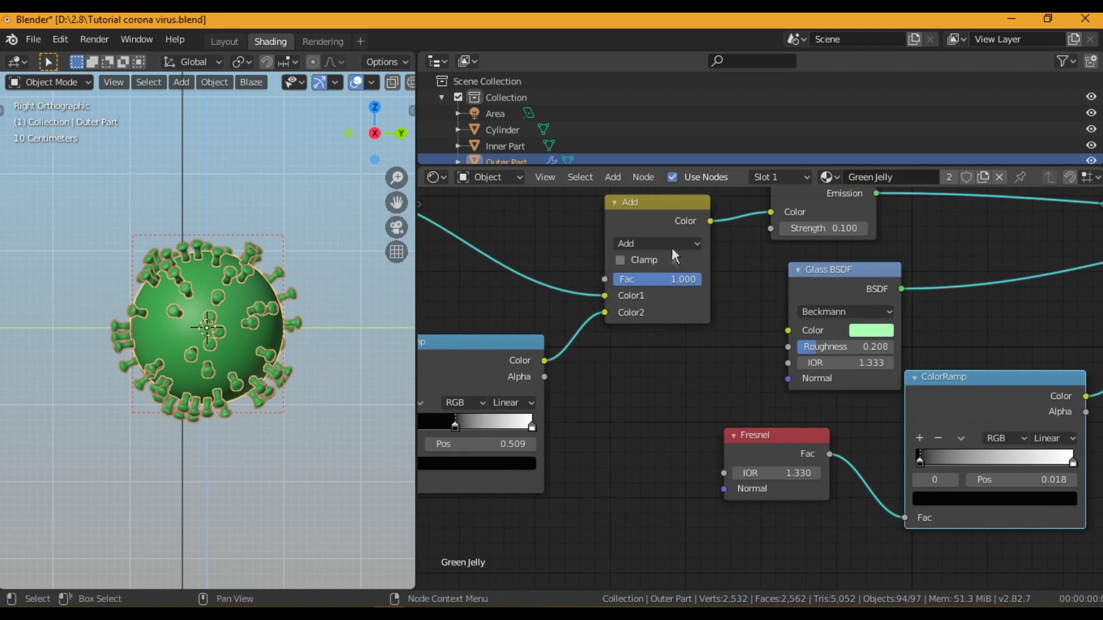
{"action": "left_click_drag", "start_coordinate": [545, 361], "coordinate": [788, 347]}
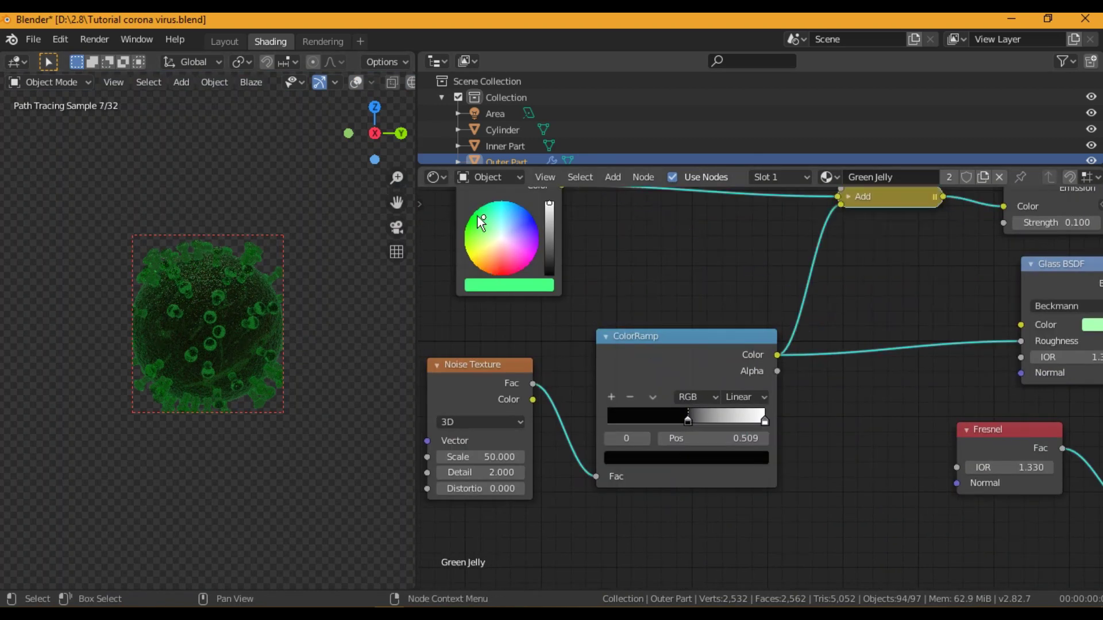
- Adjust the RGB node's green, set the Fresnel ColorRamp's black stop to 0, and return to solid shading
{"action": "left_click", "coordinate": [478, 217]}
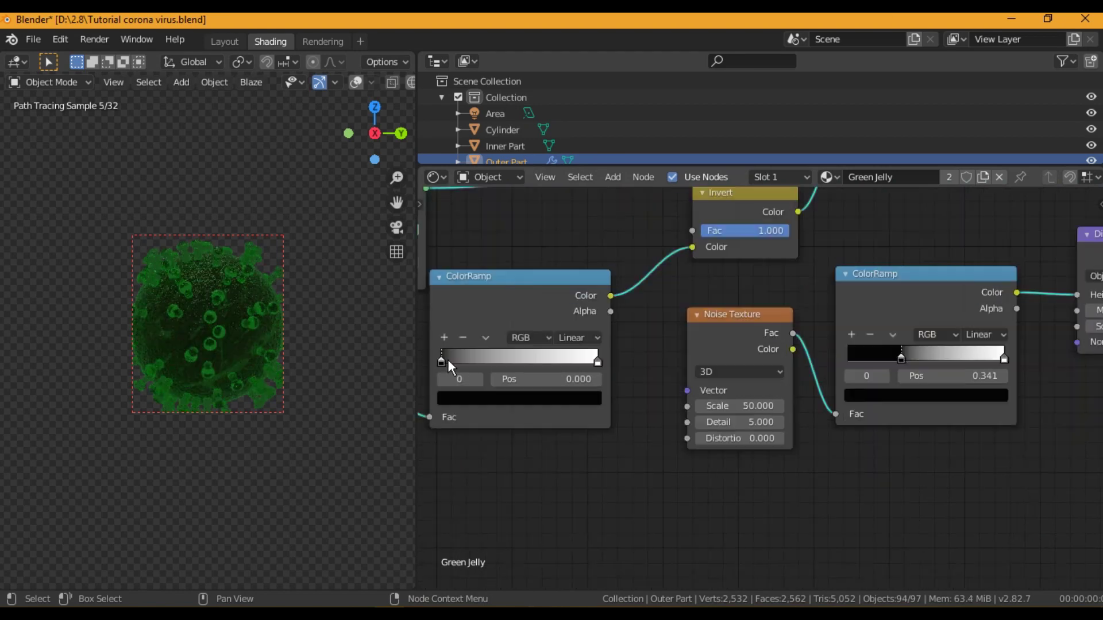
{"action": "left_click_drag", "start_coordinate": [445, 360], "coordinate": [446, 360]}
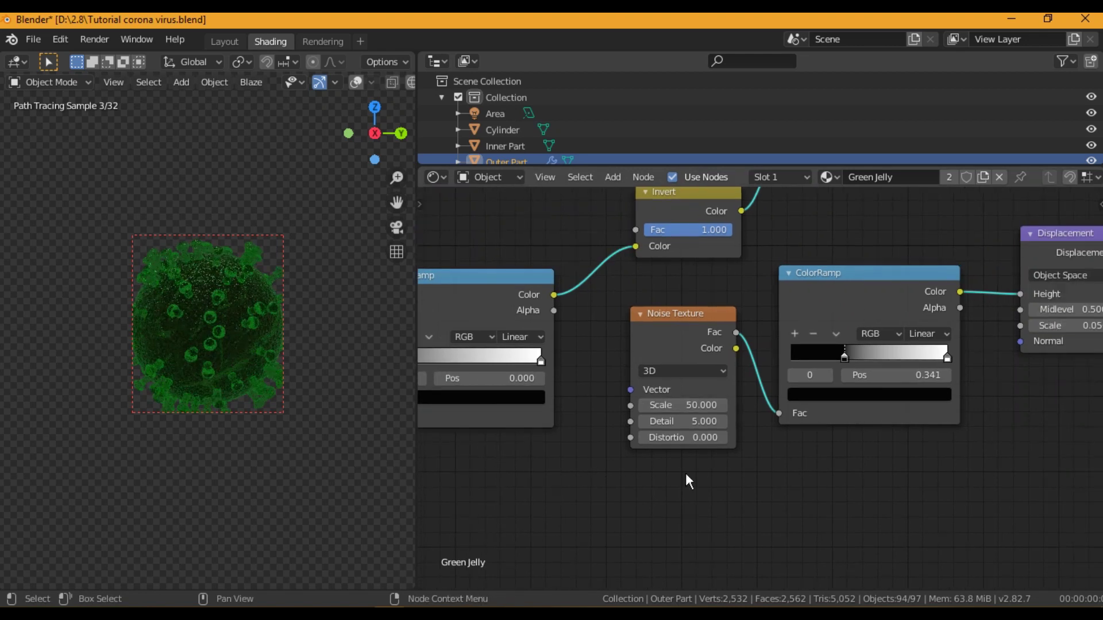
{"action": "key", "text": "z"}
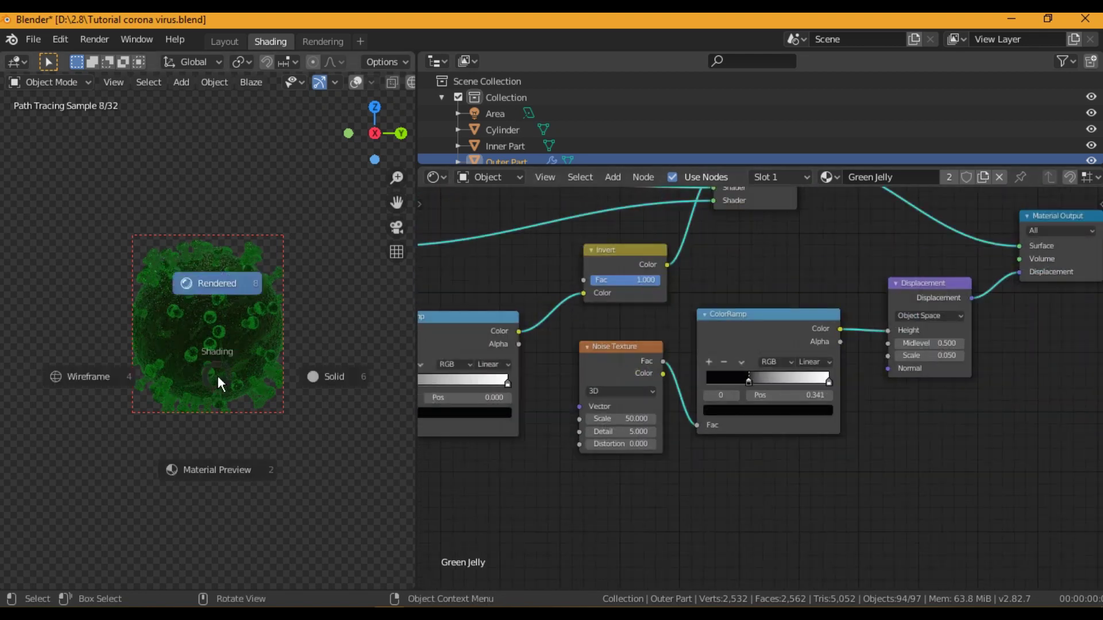
{"action": "left_click", "coordinate": [324, 377]}
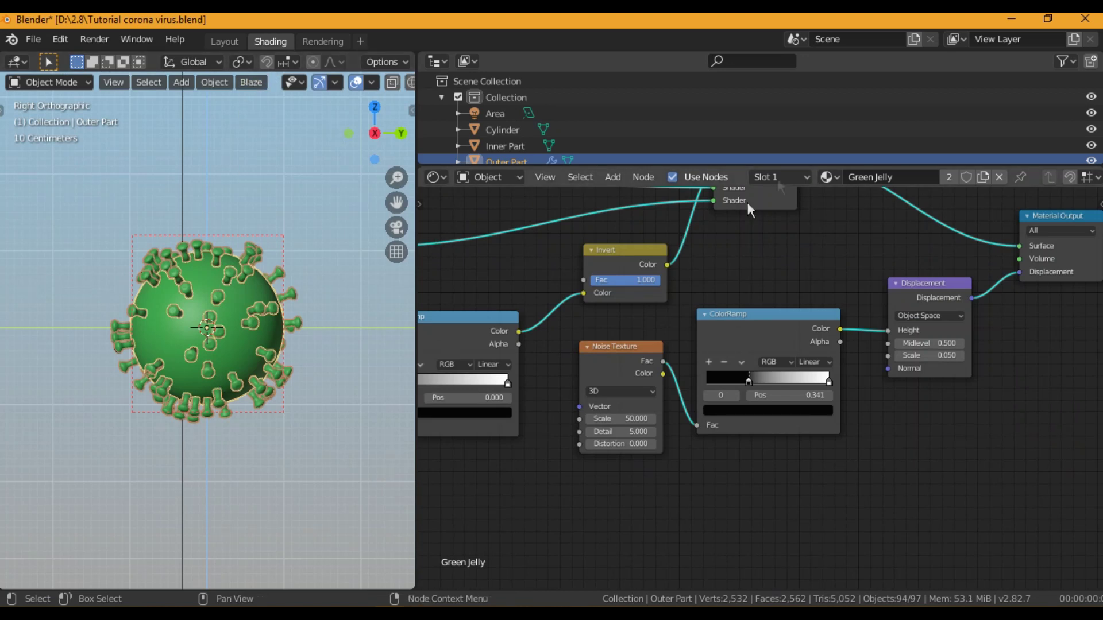
- Convert Outer Part's particle system modifier into real spike meshes in the Layout workspace
{"action": "left_click", "coordinate": [225, 42]}
{"action": "scroll", "coordinate": [594, 310], "scroll_direction": "up", "scroll_amount": 10}
{"action": "left_click", "coordinate": [926, 435]}
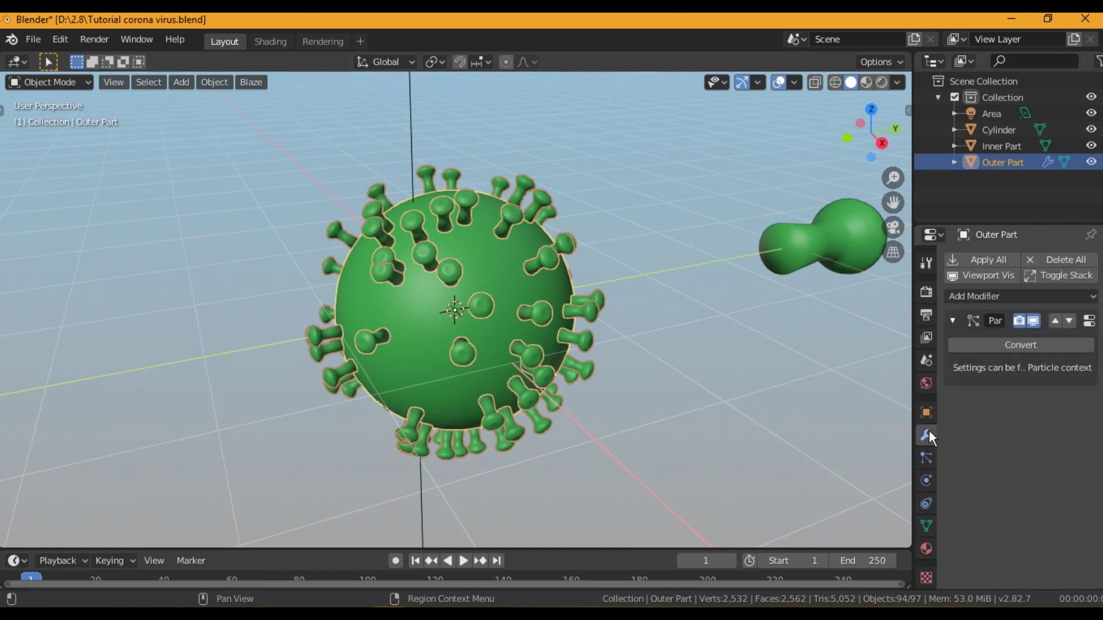
{"action": "left_click", "coordinate": [994, 345]}
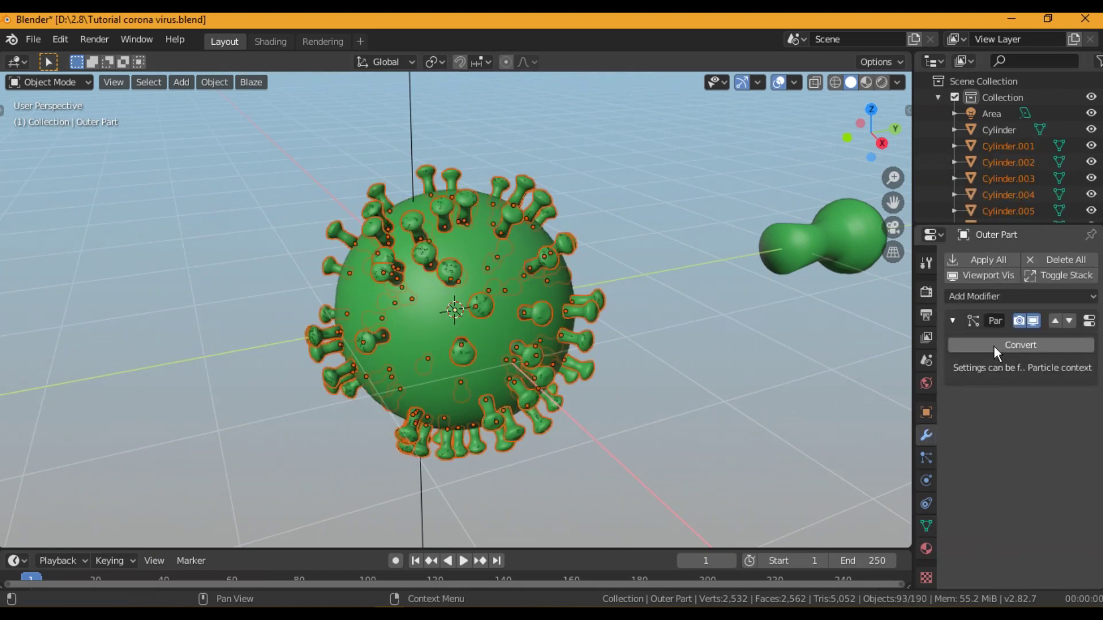
{"action": "left_click", "coordinate": [584, 325]}
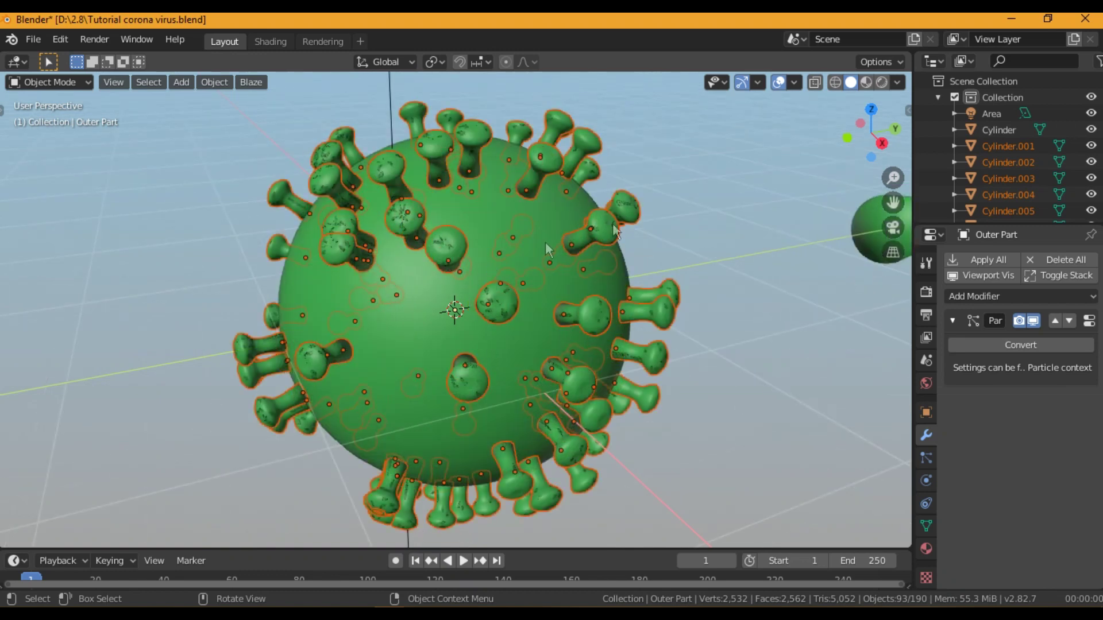
- Add Outer Part to the selection of converted spike cylinders and join them all into Outer Part
{"action": "scroll", "coordinate": [1047, 159], "scroll_direction": "down", "scroll_amount": 5}
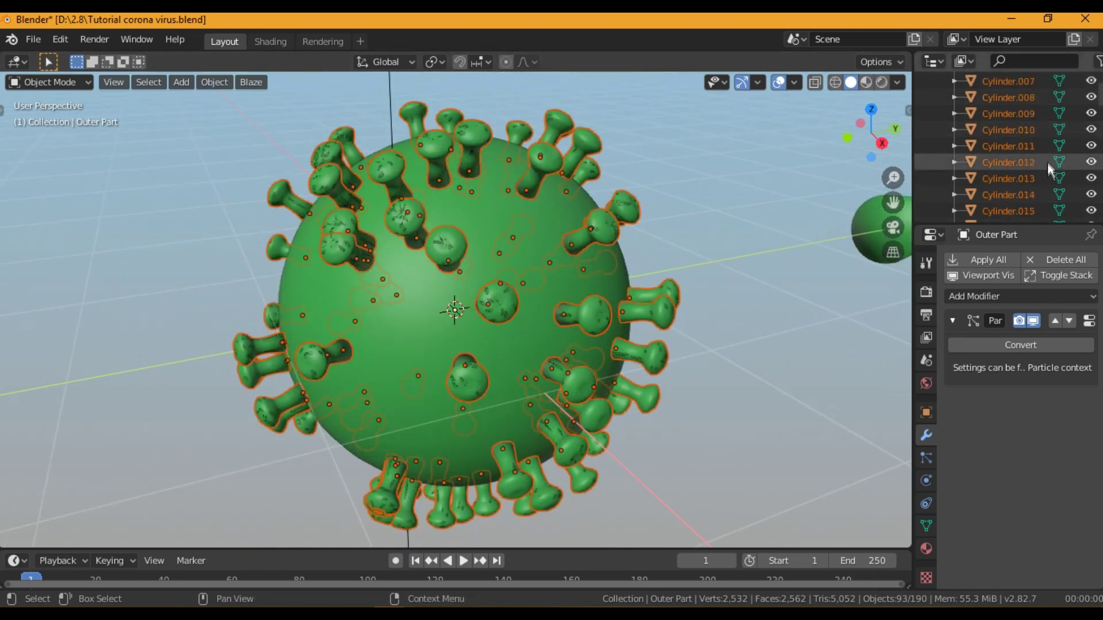
{"action": "scroll", "coordinate": [1047, 172], "scroll_direction": "down", "scroll_amount": 15}
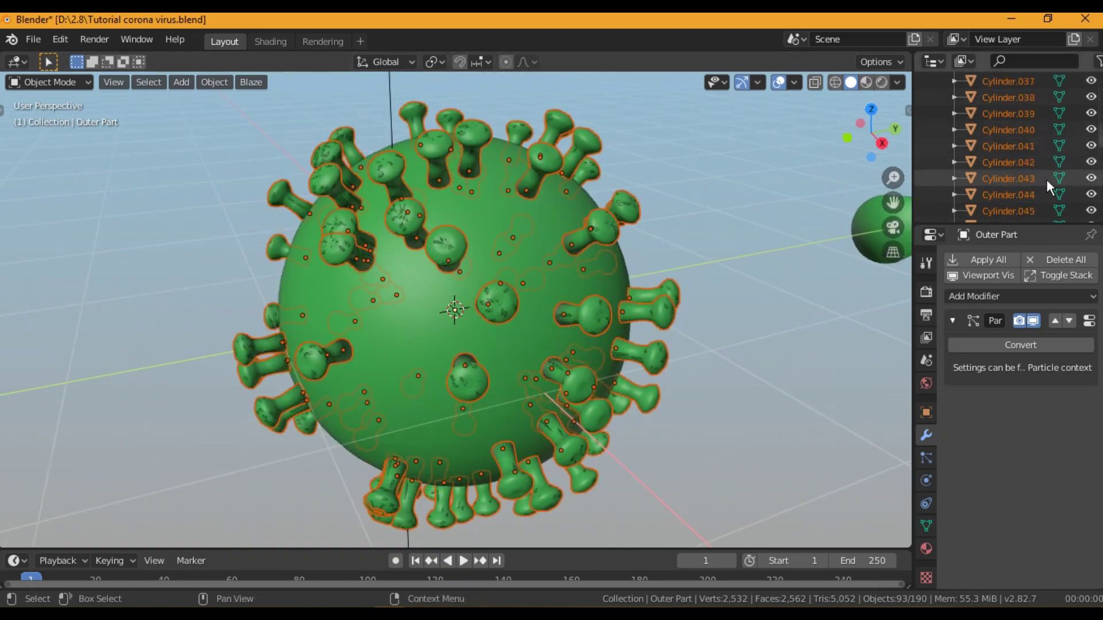
{"action": "scroll", "coordinate": [1047, 180], "scroll_direction": "down", "scroll_amount": 15}
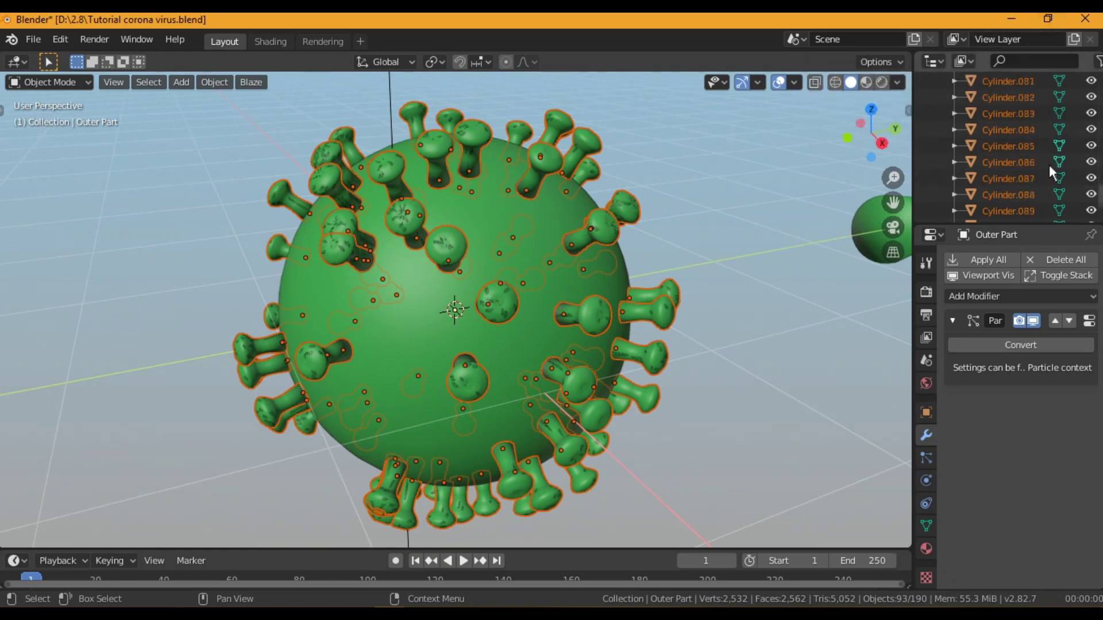
{"action": "scroll", "coordinate": [1047, 181], "scroll_direction": "down", "scroll_amount": 5}
{"action": "left_click", "coordinate": [1000, 208]}
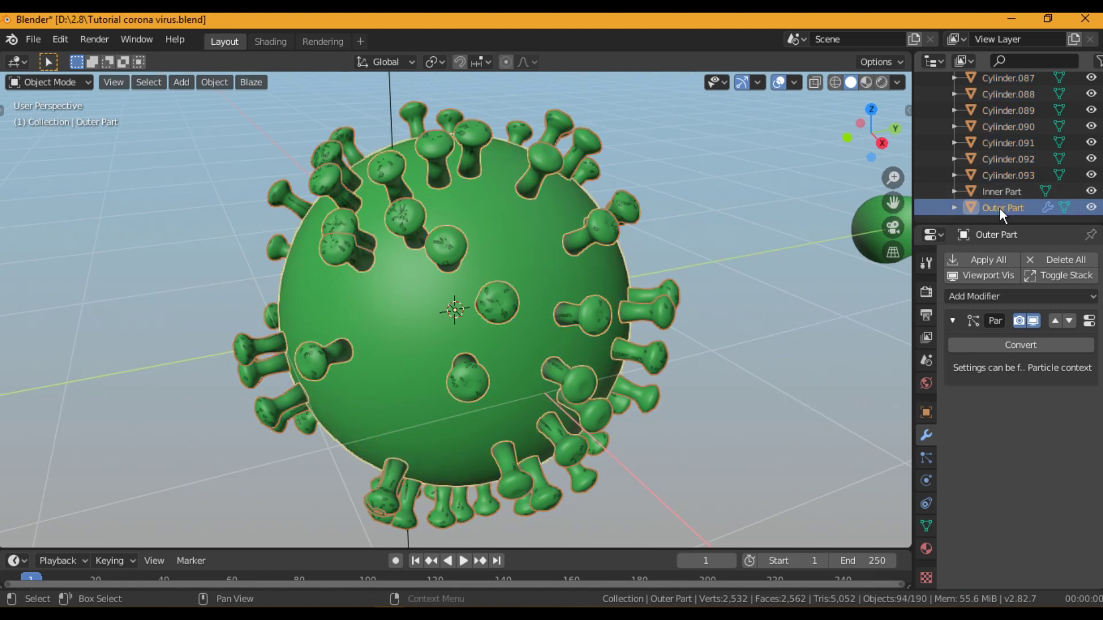
{"action": "key", "text": "ctrl+z"}
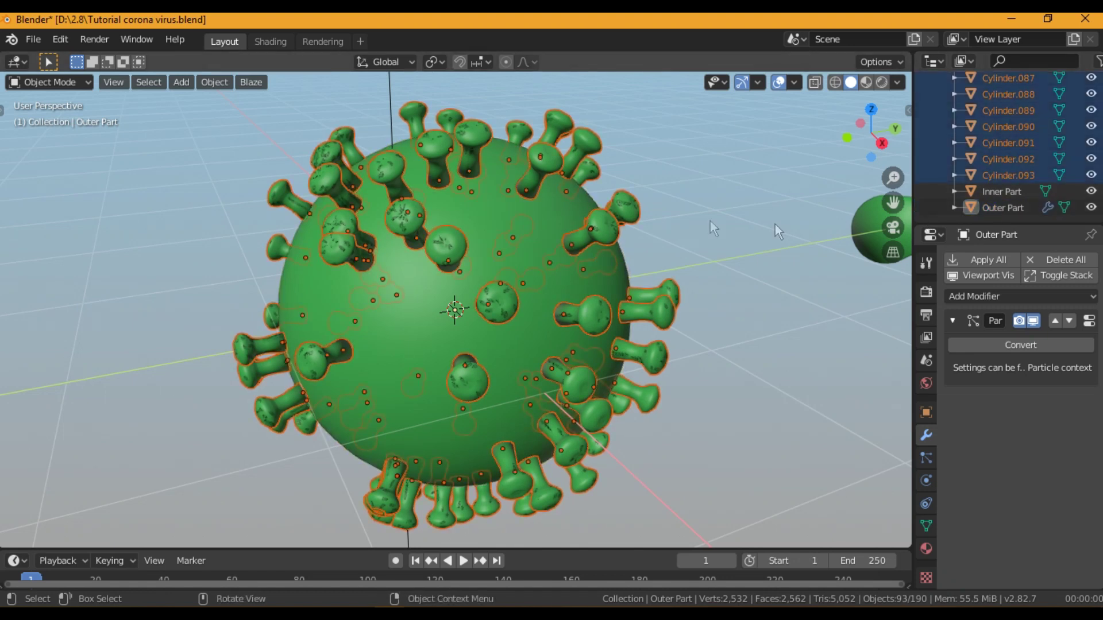
{"action": "left_click", "coordinate": [989, 209], "text": "ctrl"}
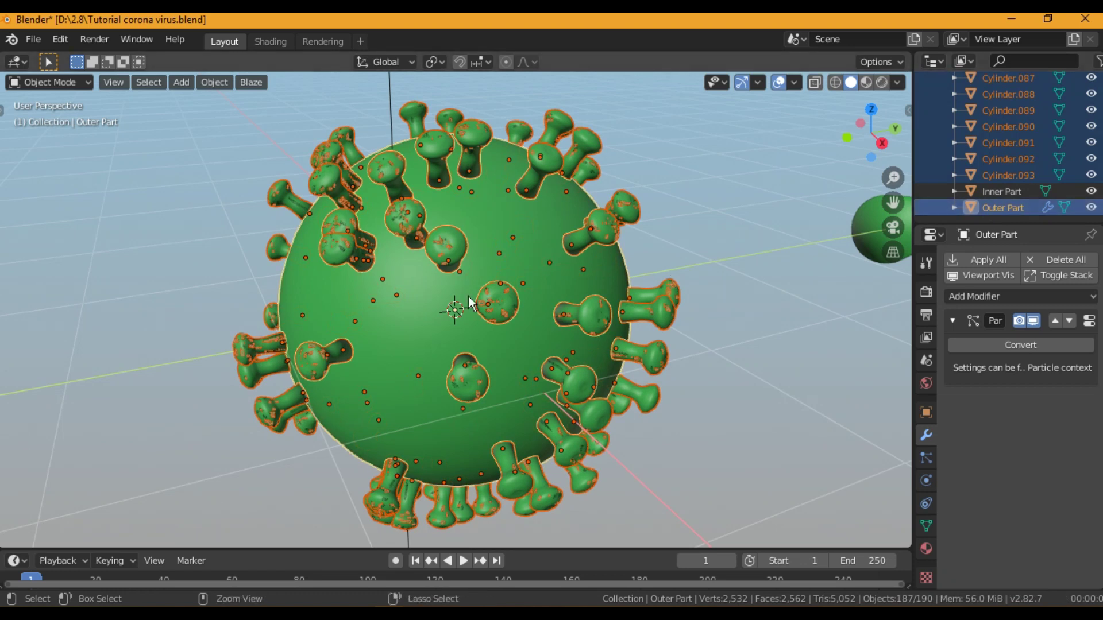
{"action": "key", "text": "Delete"}
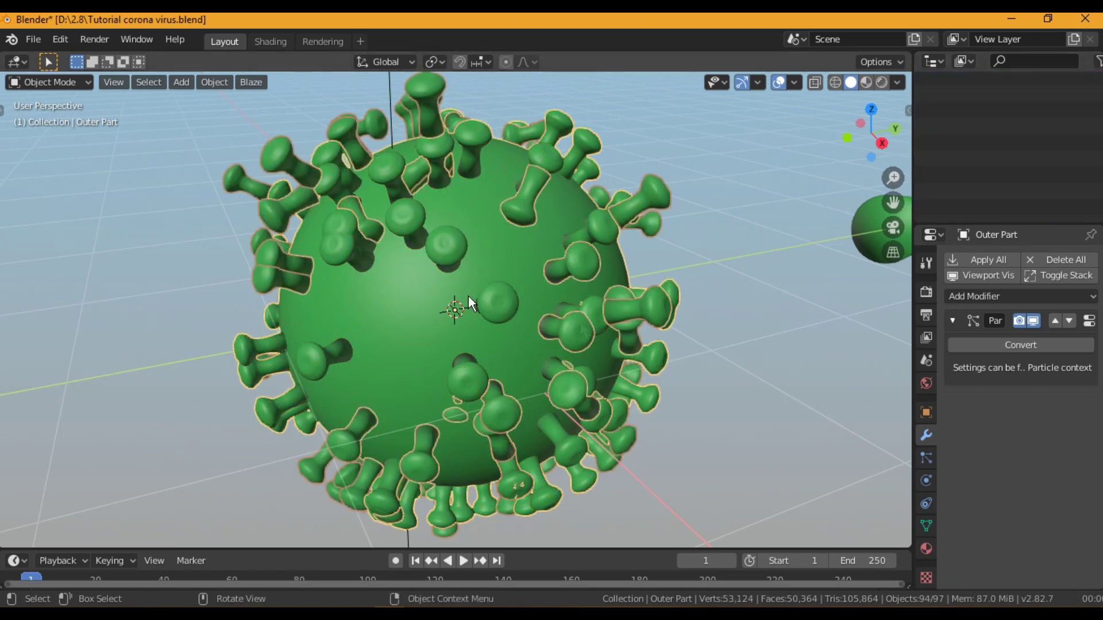
- Remove the particle system from Outer Part and test-move the object without keeping the move
{"action": "left_click", "coordinate": [928, 457]}
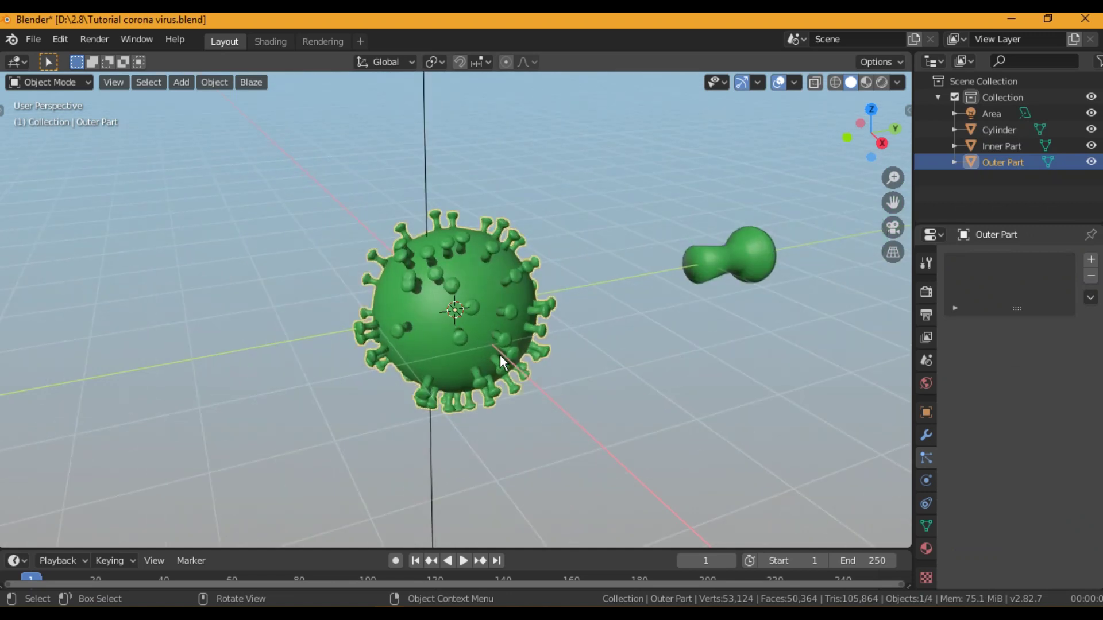
{"action": "key", "text": "g"}
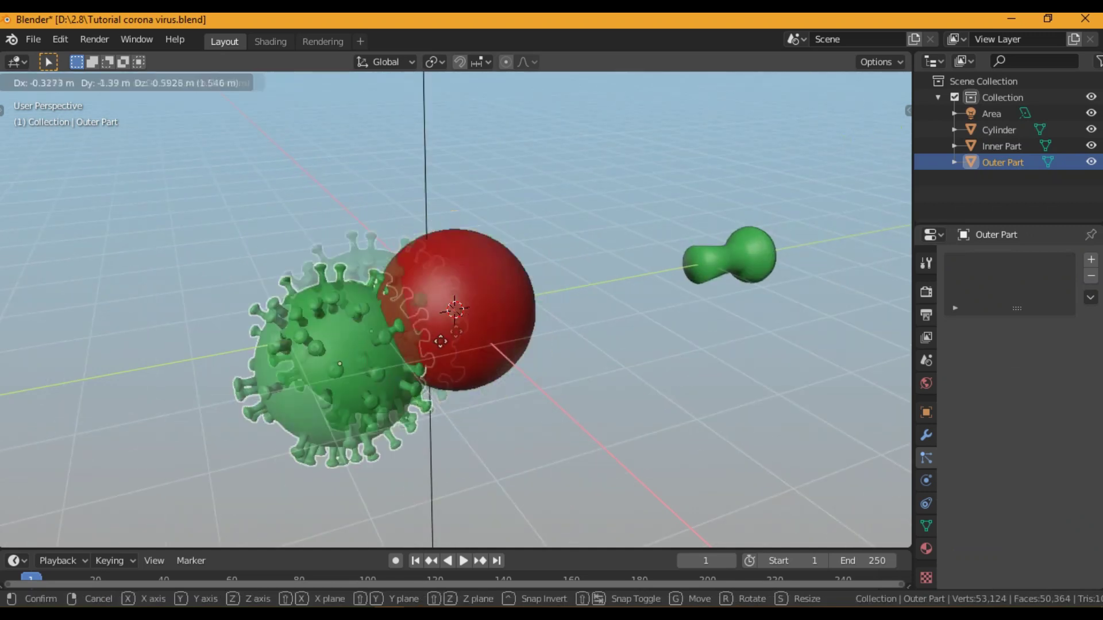
{"action": "key", "text": "Escape"}
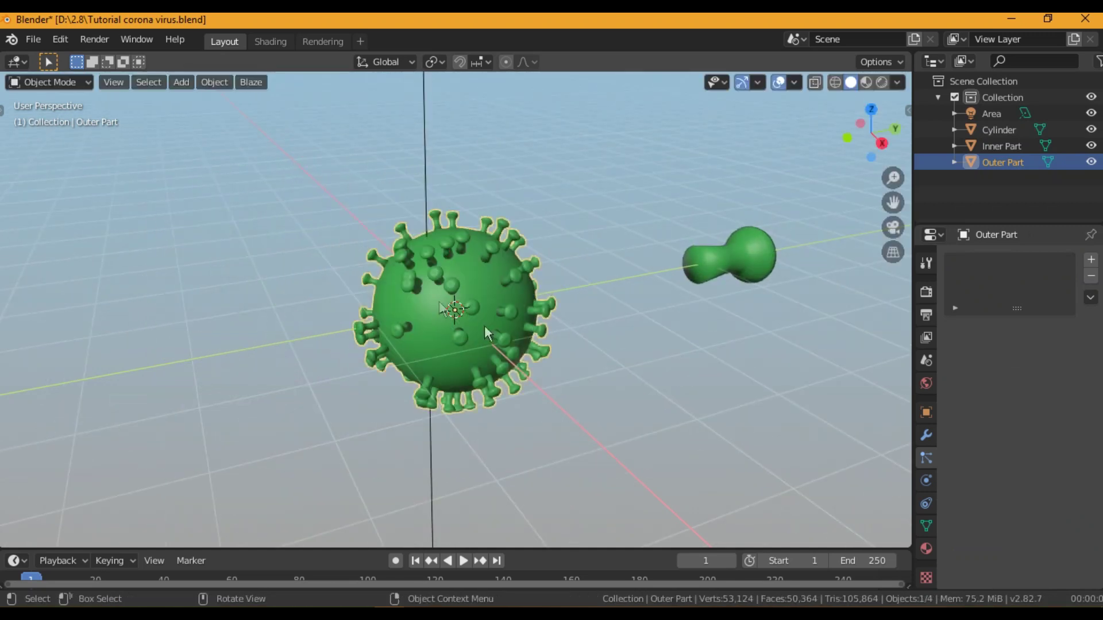
- Join Outer Part into Inner Part as a single object and test-move it without keeping the move
{"action": "left_click", "coordinate": [1011, 147], "text": "ctrl"}
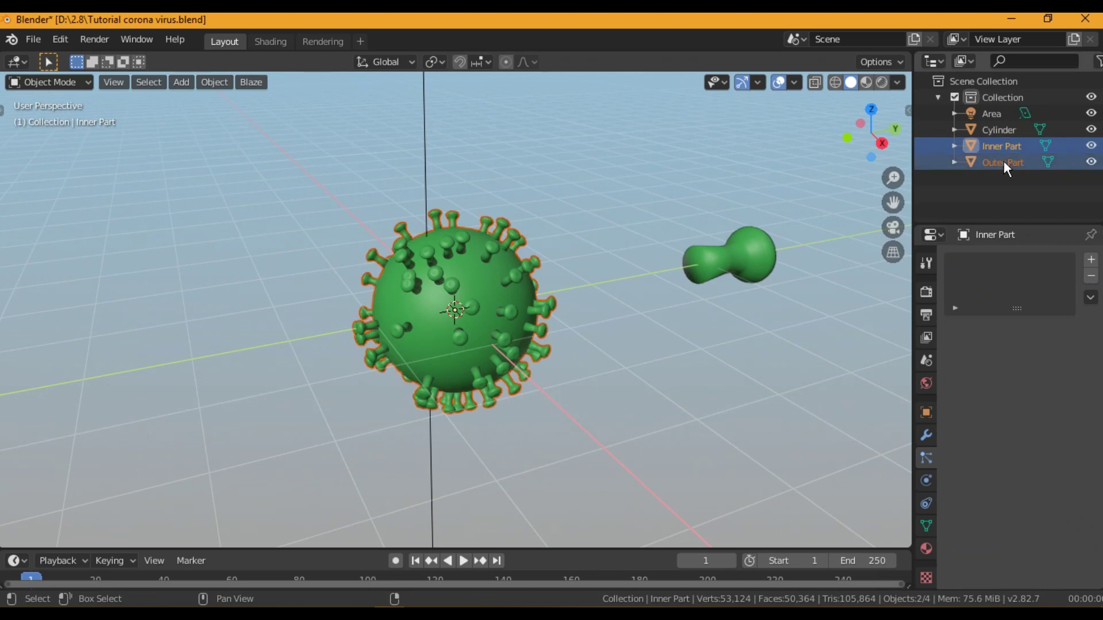
{"action": "key", "text": "ctrl+p"}
{"action": "left_click", "coordinate": [506, 278]}
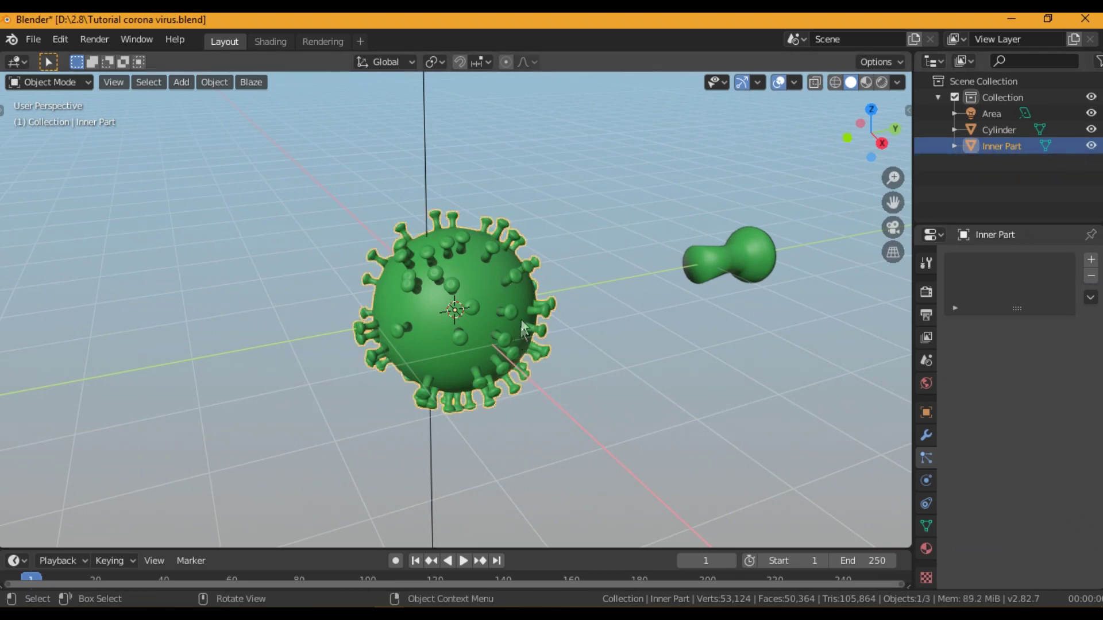
{"action": "key", "text": "g"}
{"action": "key", "text": "Escape"}
- Delete the leftover spike Cylinder beside the virus
{"action": "left_click", "coordinate": [698, 262]}
{"action": "key", "text": "x"}
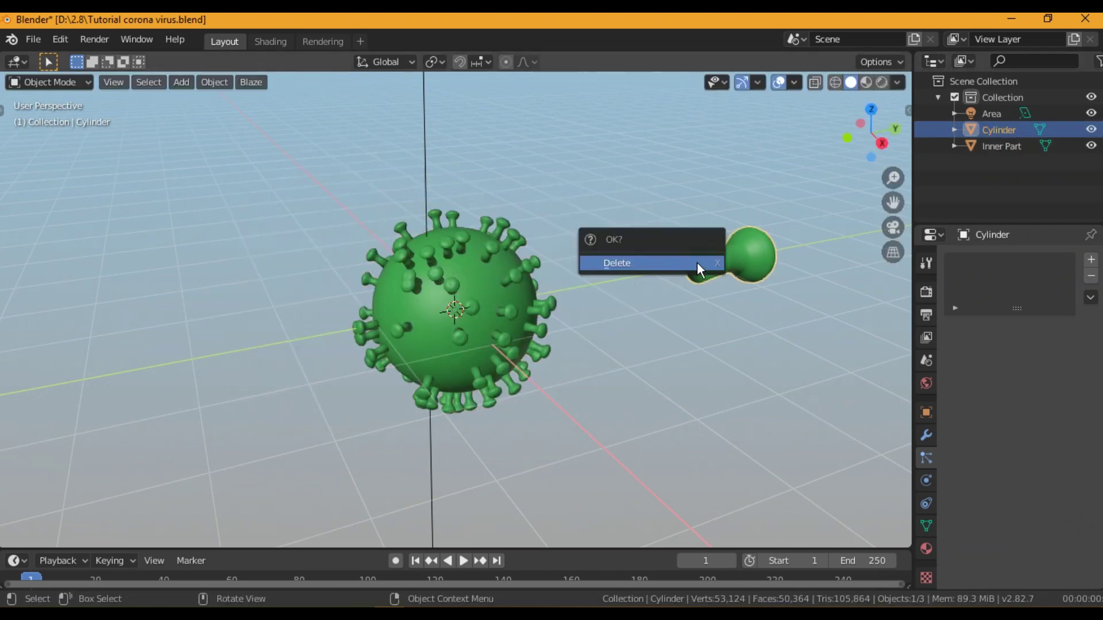
{"action": "left_click", "coordinate": [698, 262]}
{"action": "scroll", "coordinate": [502, 313], "scroll_direction": "down", "scroll_amount": 3}
{"action": "scroll", "coordinate": [502, 313], "scroll_direction": "up", "scroll_amount": 3}
- Open the Shading workspace and bring up the Mapping node in Inner Part's Meaty material
{"action": "left_click", "coordinate": [270, 42]}
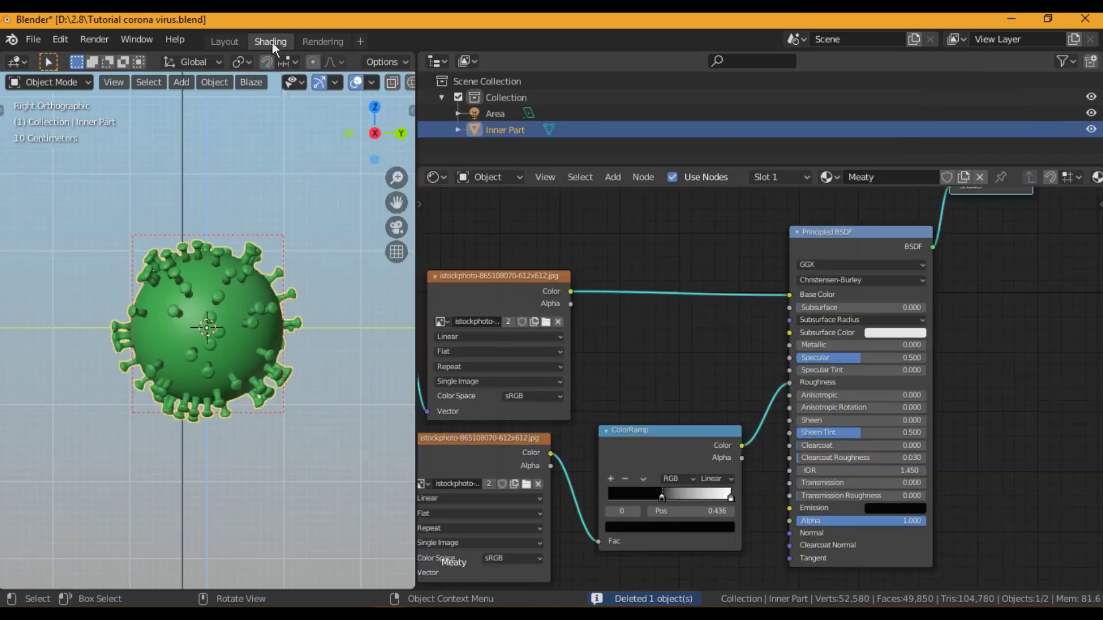
{"action": "left_click_drag", "start_coordinate": [584, 367], "coordinate": [845, 285], "text": "alt"}
{"action": "scroll", "coordinate": [674, 360], "scroll_direction": "up", "scroll_amount": 6}
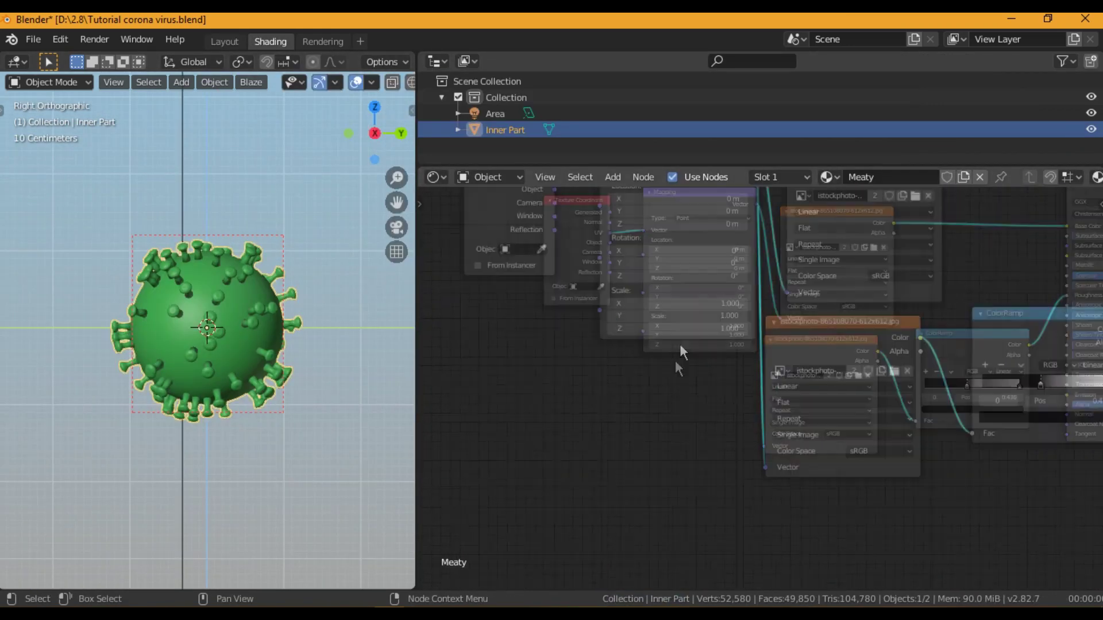
- Try a scale of 5 on X and Y in Meaty's lower Mapping node and restore X to 1
{"action": "left_click", "coordinate": [675, 298]}
{"action": "type", "text": "5"}
{"action": "key", "text": "Return"}
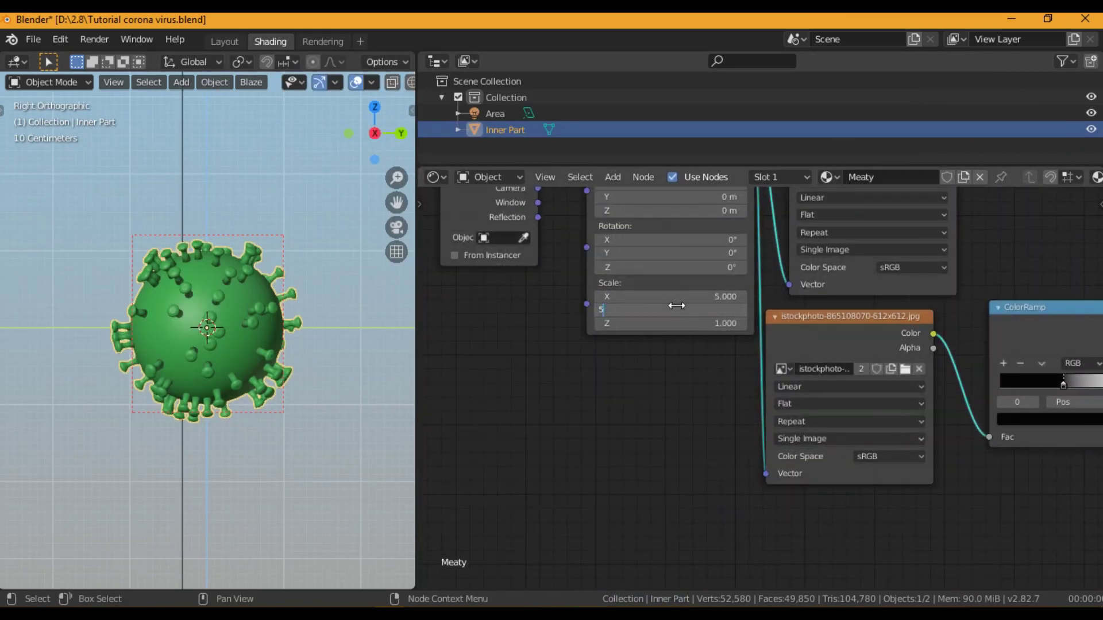
{"action": "left_click", "coordinate": [681, 309]}
{"action": "type", "text": "5.0"}
{"action": "key", "text": "Return"}
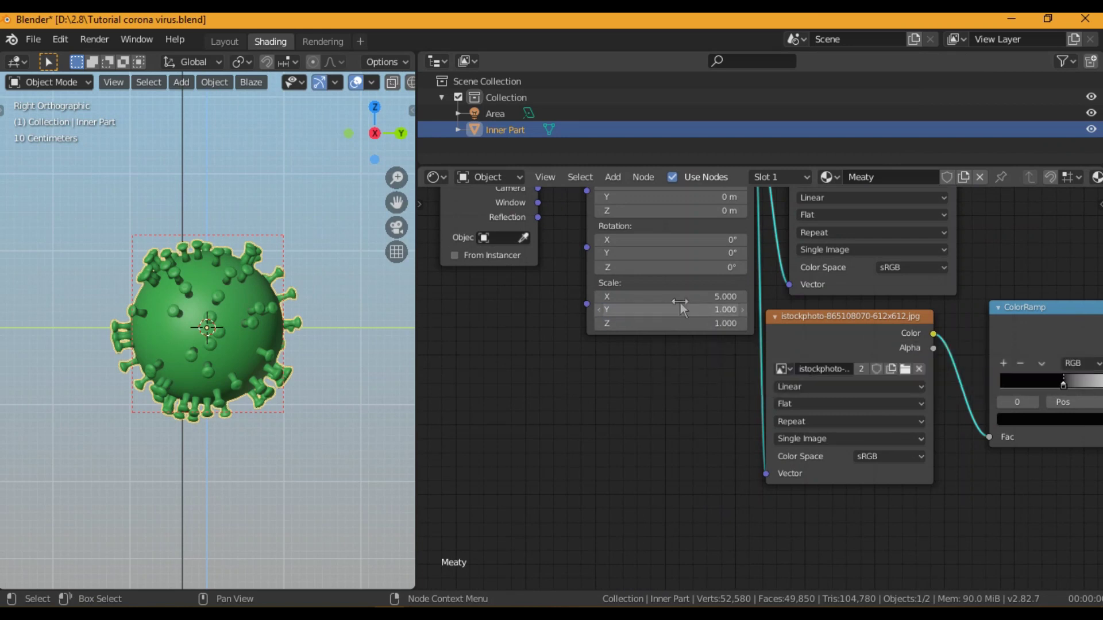
{"action": "left_click", "coordinate": [678, 296]}
{"action": "type", "text": "1"}
{"action": "key", "text": "Return"}
- Set the X scale of Meaty's lower Mapping node to 2
{"action": "middle_click_drag", "start_coordinate": [681, 379], "coordinate": [337, 367]}
{"action": "middle_click_drag", "start_coordinate": [767, 479], "coordinate": [782, 595]}
{"action": "scroll", "coordinate": [730, 482], "scroll_direction": "down", "scroll_amount": 10}
{"action": "middle_click_drag", "start_coordinate": [716, 376], "coordinate": [846, 325]}
{"action": "scroll", "coordinate": [684, 377], "scroll_direction": "up", "scroll_amount": 5}
{"action": "left_click", "coordinate": [667, 325]}
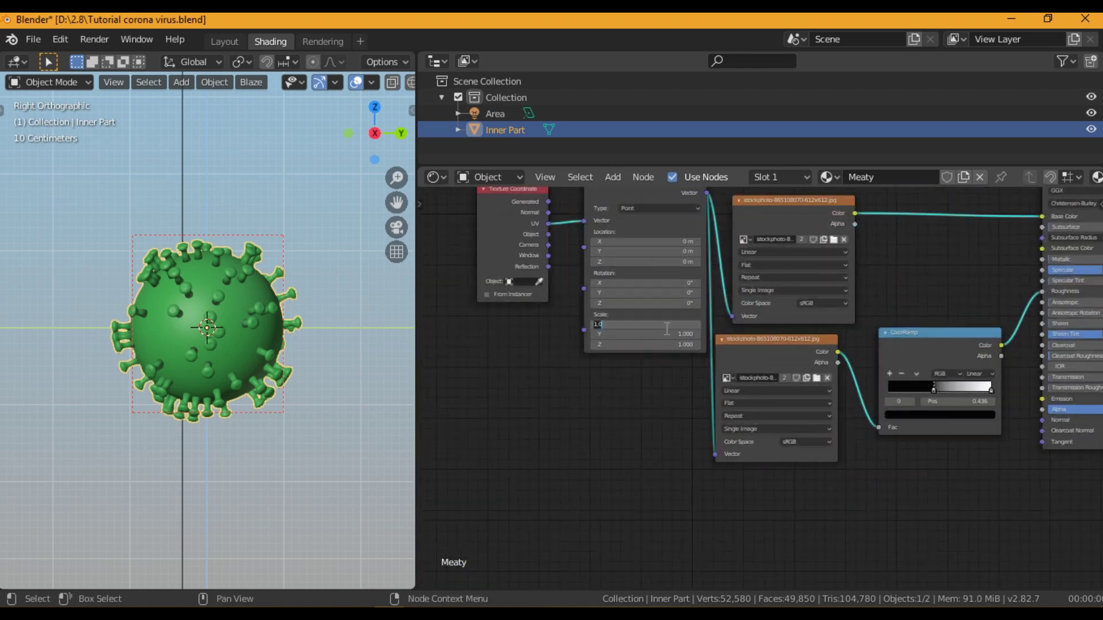
{"action": "type", "text": "2"}
{"action": "key", "text": "Tab"}
- Try a different Fac value on Meaty's Mix Shader
{"action": "middle_click_drag", "start_coordinate": [869, 306], "coordinate": [592, 505]}
{"action": "left_click", "coordinate": [936, 301]}
{"action": "type", "text": "0.6"}
{"action": "key", "text": "BackSpace"}
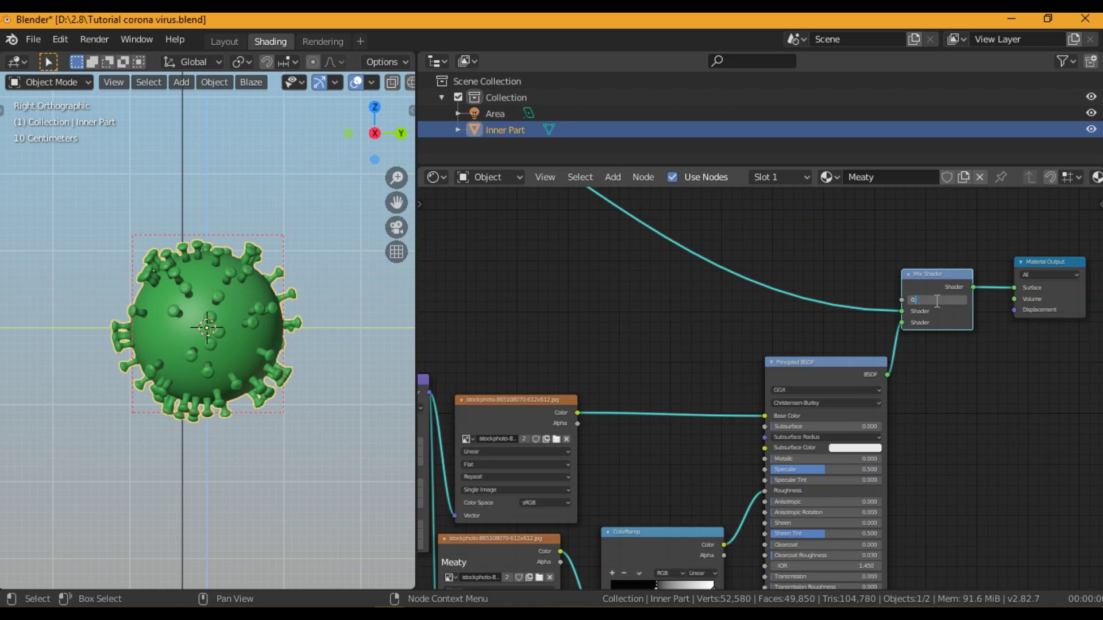
- Move Meaty's Material Output node well away from the Mix Shader to make room for more nodes
{"action": "left_click_drag", "start_coordinate": [621, 315], "coordinate": [834, 439], "text": "alt"}
{"action": "scroll", "coordinate": [831, 430], "scroll_direction": "down", "scroll_amount": 8}
{"action": "left_click_drag", "start_coordinate": [755, 369], "coordinate": [859, 410], "text": "alt"}
{"action": "left_click_drag", "start_coordinate": [726, 384], "coordinate": [849, 402], "text": "alt"}
{"action": "scroll", "coordinate": [837, 396], "scroll_direction": "down", "scroll_amount": 4}
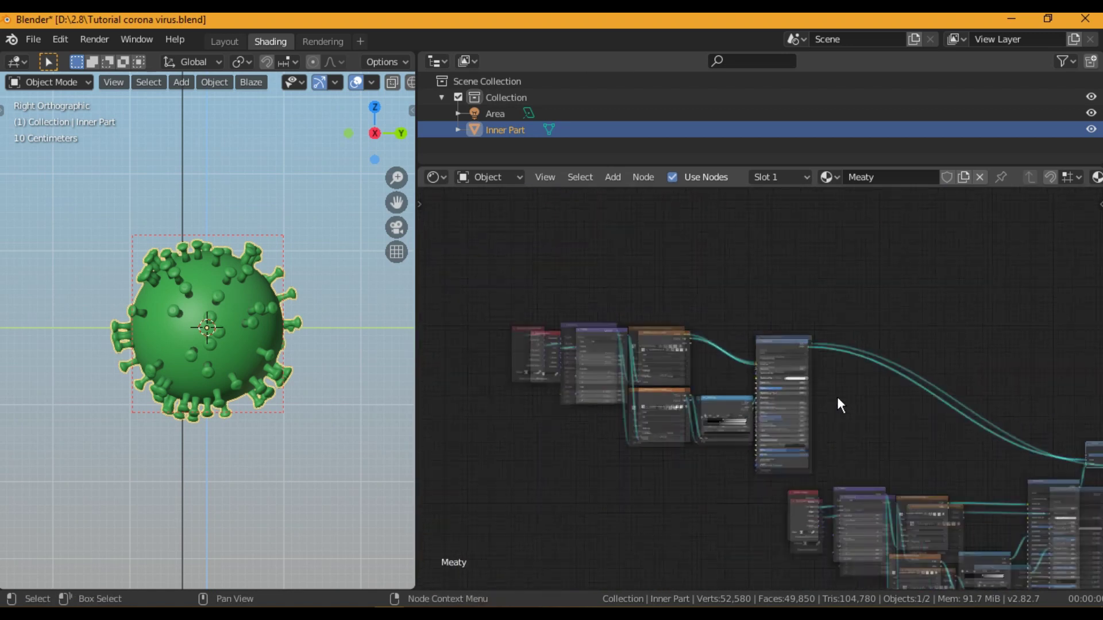
{"action": "scroll", "coordinate": [940, 457], "scroll_direction": "down", "scroll_amount": 2}
{"action": "left_click_drag", "start_coordinate": [921, 433], "coordinate": [544, 355], "text": "alt"}
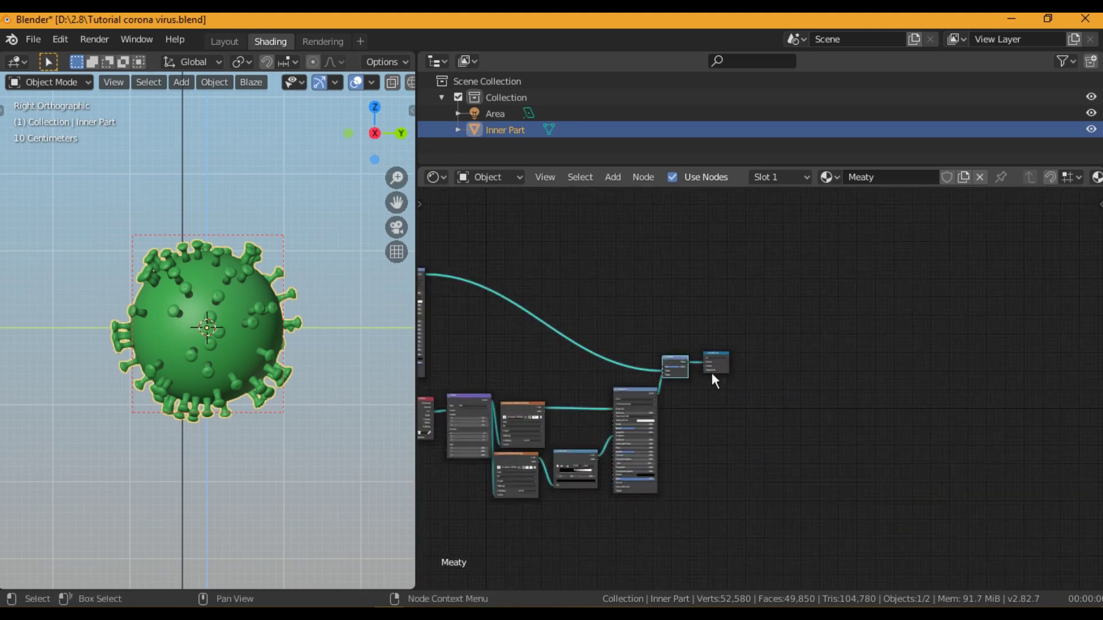
{"action": "left_click_drag", "start_coordinate": [722, 369], "coordinate": [973, 356]}
{"action": "scroll", "coordinate": [894, 397], "scroll_direction": "up", "scroll_amount": 4}
{"action": "left_click_drag", "start_coordinate": [884, 395], "coordinate": [749, 370], "text": "alt"}
{"action": "scroll", "coordinate": [750, 370], "scroll_direction": "up", "scroll_amount": 5}
- Add a Noise Texture node below the link between the Mix Shader and the Material Output
{"action": "key", "text": "shift+a"}
{"action": "type", "text": "snoids"}
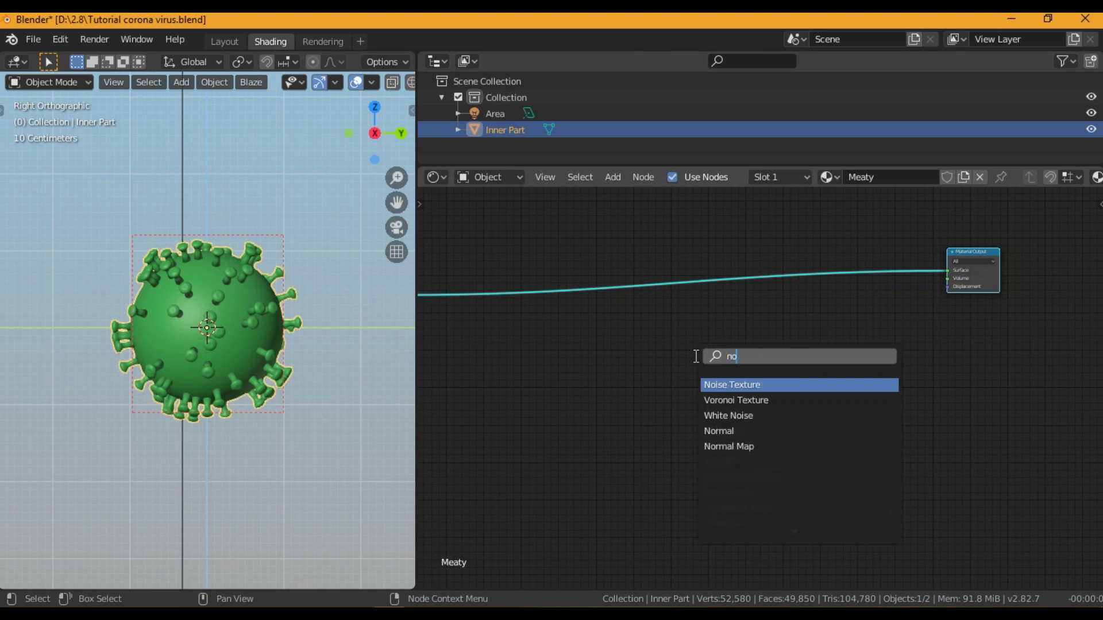
{"action": "key", "text": "BackSpace"}
{"action": "key", "text": "BackSpace"}
{"action": "key", "text": "Return"}
{"action": "left_click", "coordinate": [577, 339]}
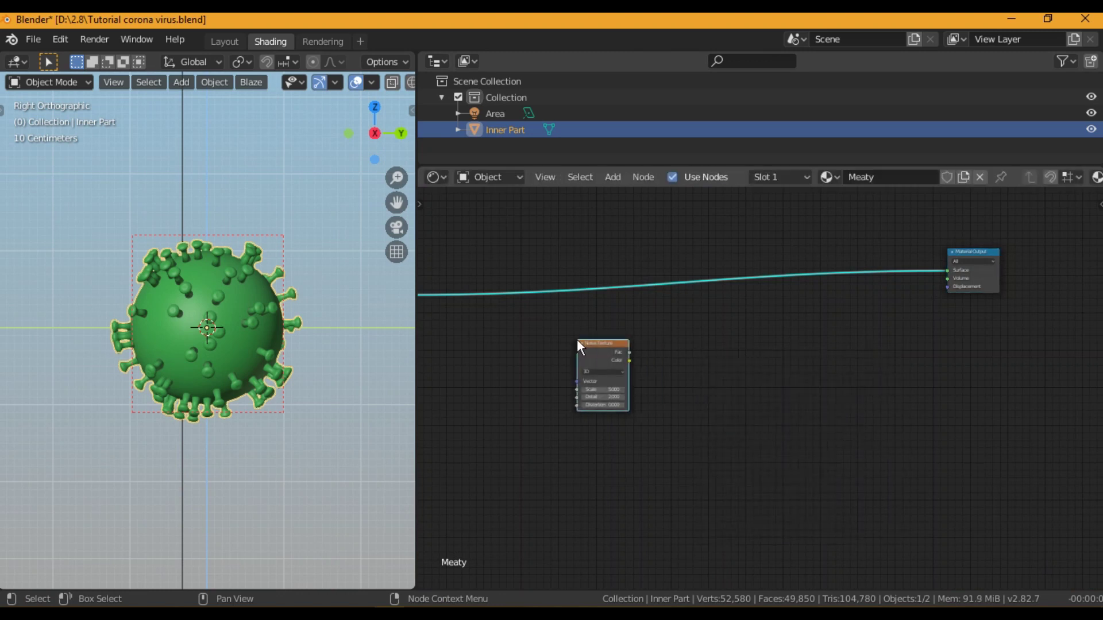
- Add a ColorRamp node beside the Noise Texture in the Meaty material
{"action": "key", "text": "shift+a"}
{"action": "left_click", "coordinate": [578, 339]}
{"action": "type", "text": "color"}
{"action": "key", "text": "Down"}
{"action": "key", "text": "Return"}
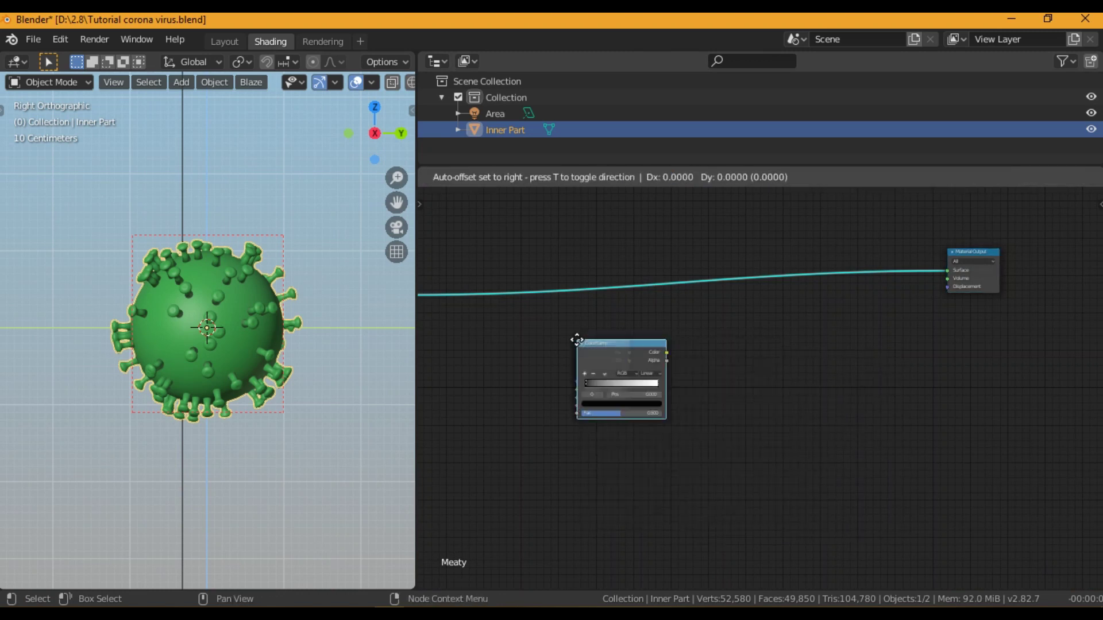
{"action": "left_click", "coordinate": [655, 334]}
- Link the Noise Texture's Fac to the ColorRamp and the ramp's Color to the Material Output's Displacement input
{"action": "scroll", "coordinate": [616, 349], "scroll_direction": "up", "scroll_amount": 2}
{"action": "left_click_drag", "start_coordinate": [566, 335], "coordinate": [612, 417]}
{"action": "left_click_drag", "start_coordinate": [745, 326], "coordinate": [1036, 238]}
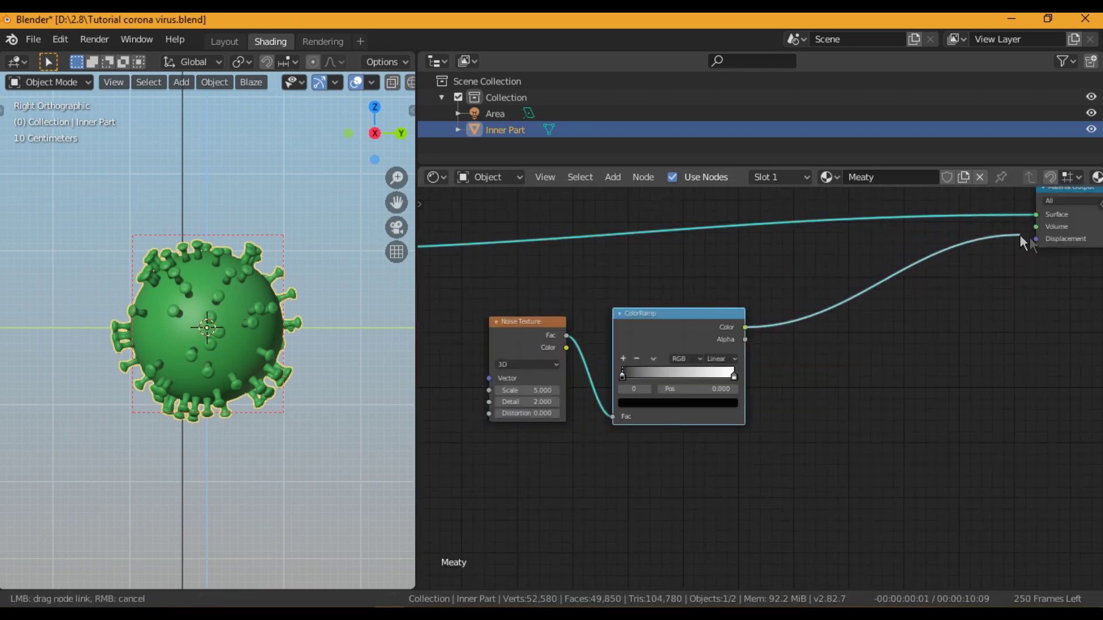
- Insert a Displacement node between the ColorRamp and the Material Output, feeding the ramp's Color into Height
{"action": "key", "text": "shift+a"}
{"action": "left_click", "coordinate": [826, 304]}
{"action": "type", "text": "dis"}
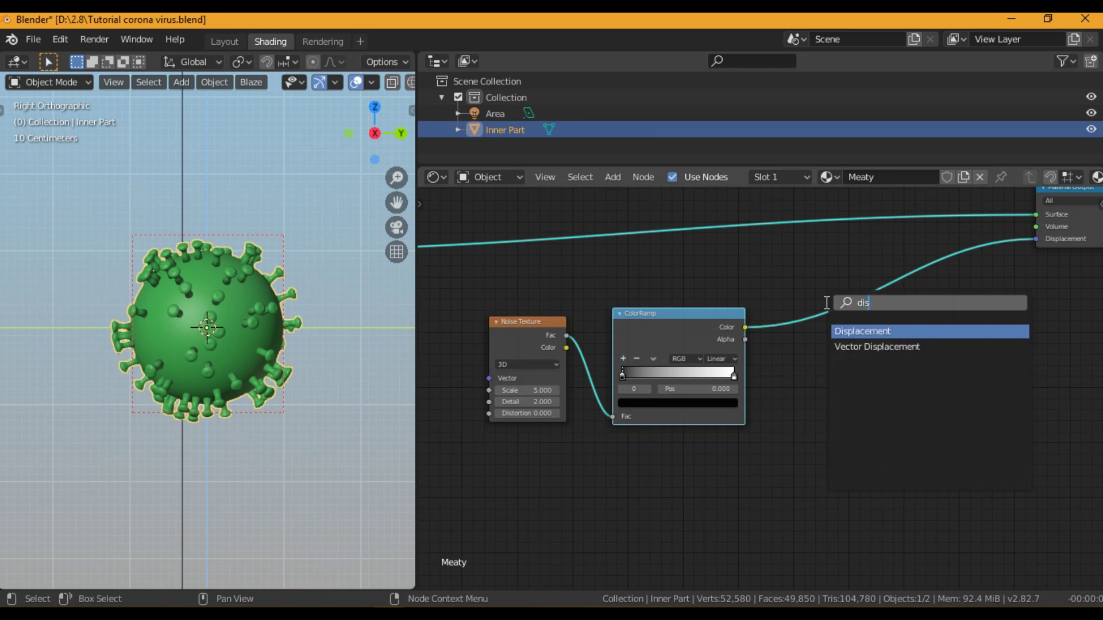
{"action": "key", "text": "Return"}
{"action": "left_click_drag", "start_coordinate": [838, 361], "coordinate": [861, 372]}
{"action": "left_click_drag", "start_coordinate": [938, 341], "coordinate": [1037, 239]}
- Set the Displacement node's Scale to 0.1 and preview the virus in rendered shading
{"action": "left_click", "coordinate": [905, 394]}
{"action": "type", "text": "0"}
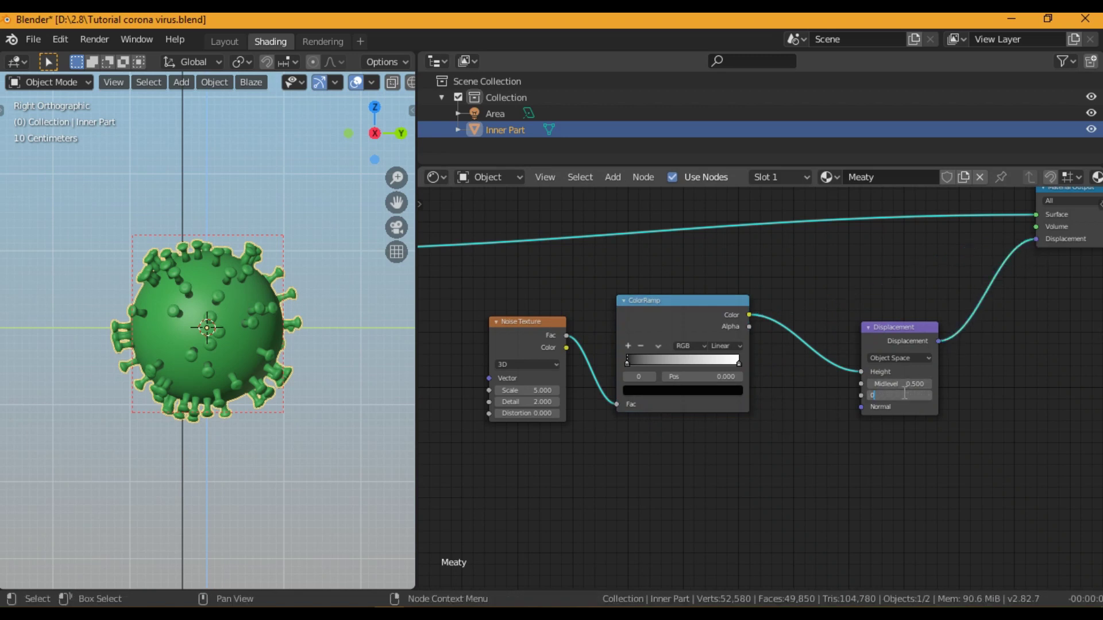
{"action": "type", "text": "z8"}
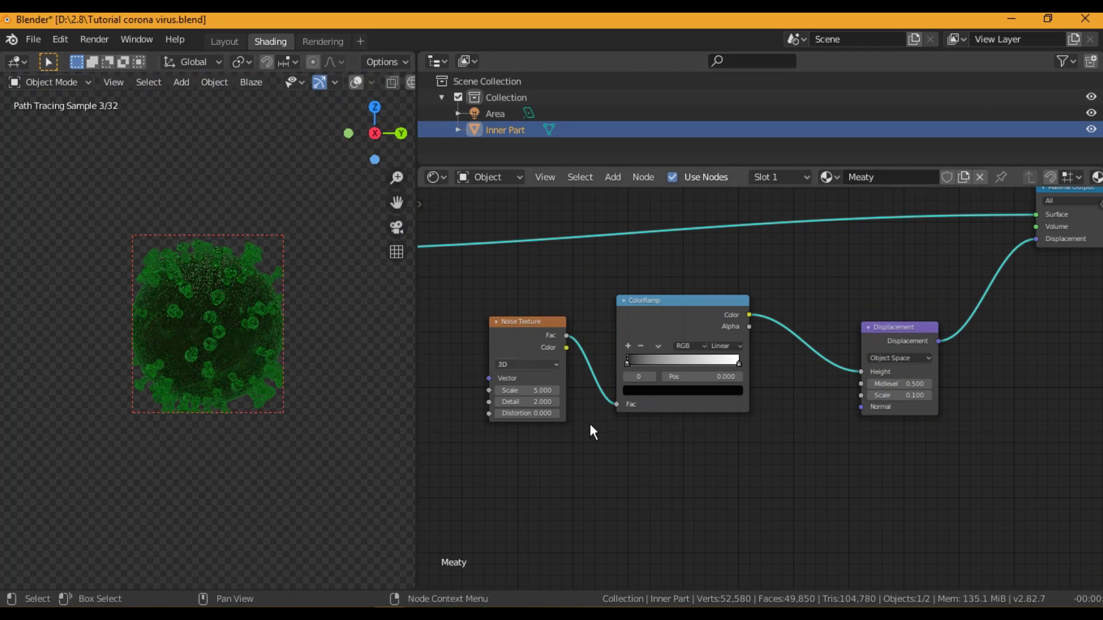
- Move the ColorRamp's black stop to position 0.109 and leave the rendered preview
{"action": "left_click_drag", "start_coordinate": [627, 360], "coordinate": [640, 364]}
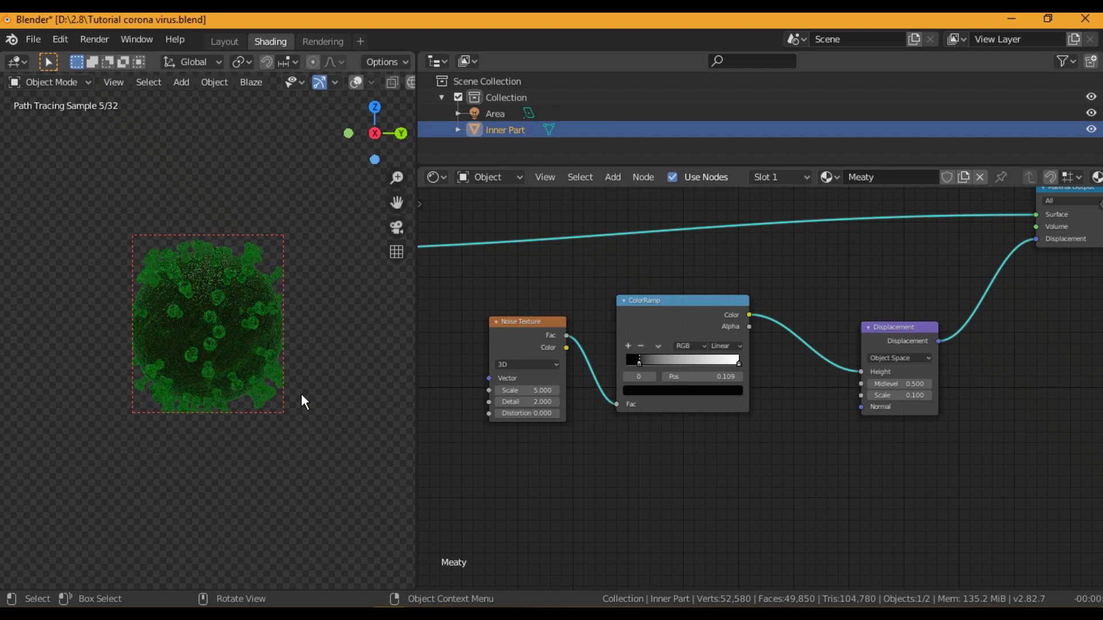
{"action": "key", "text": "shift+z"}
{"action": "scroll", "coordinate": [301, 394], "scroll_direction": "down", "scroll_amount": 4}
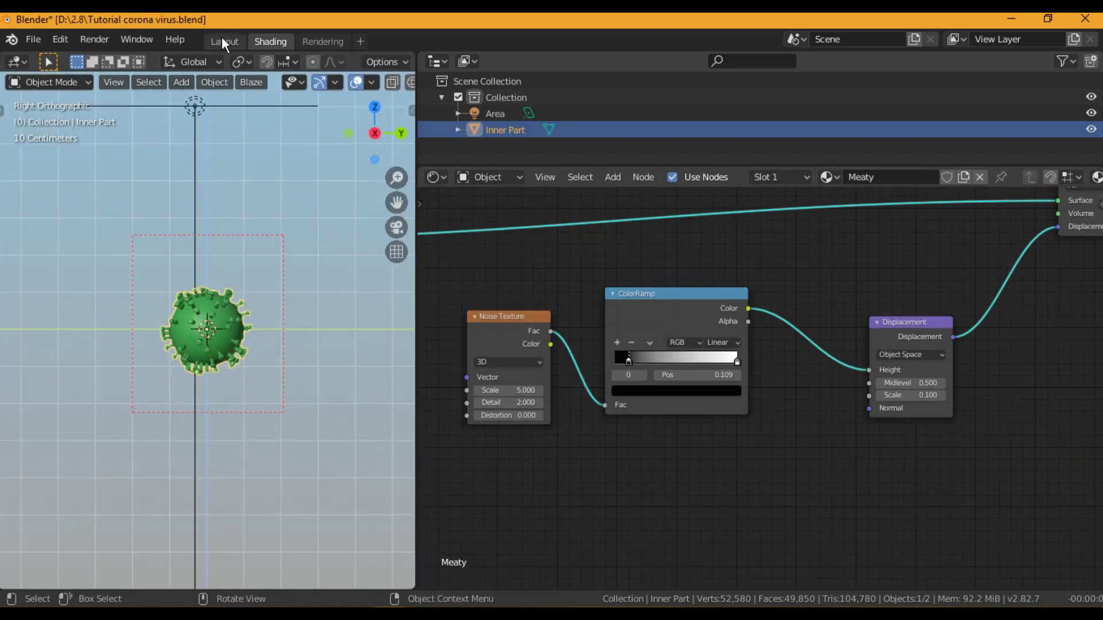
- Add a mesh cube at the virus's centre in the Layout workspace
{"action": "left_click", "coordinate": [224, 41]}
{"action": "scroll", "coordinate": [452, 336], "scroll_direction": "down", "scroll_amount": 2}
{"action": "scroll", "coordinate": [445, 339], "scroll_direction": "up", "scroll_amount": 5}
{"action": "scroll", "coordinate": [437, 336], "scroll_direction": "down", "scroll_amount": 4}
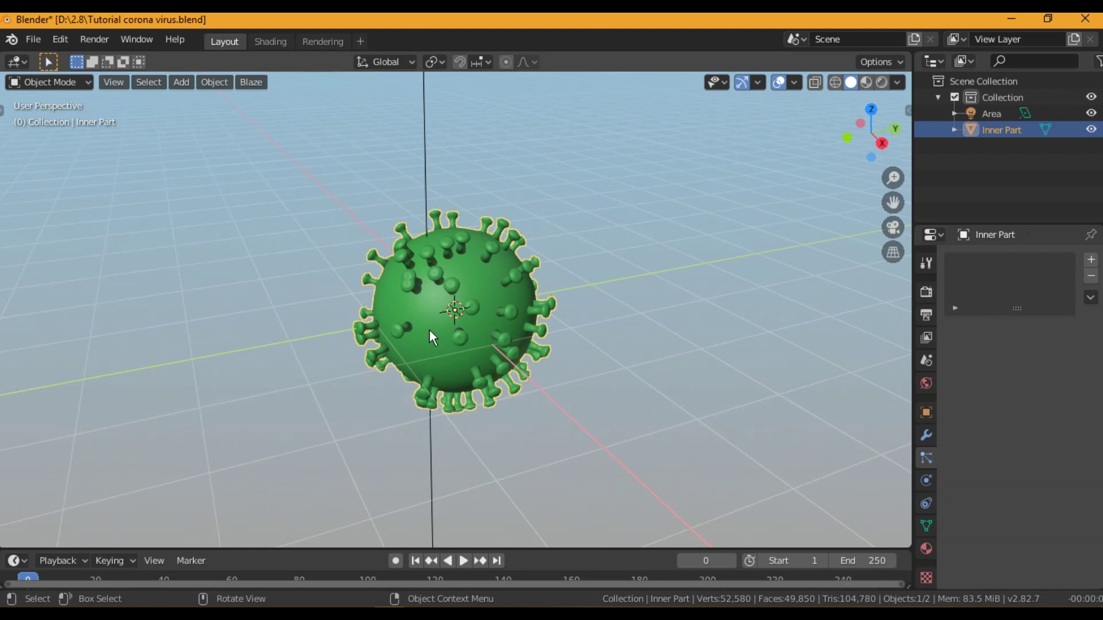
{"action": "key", "text": "shift+a"}
{"action": "mouse_move", "coordinate": [330, 299]}
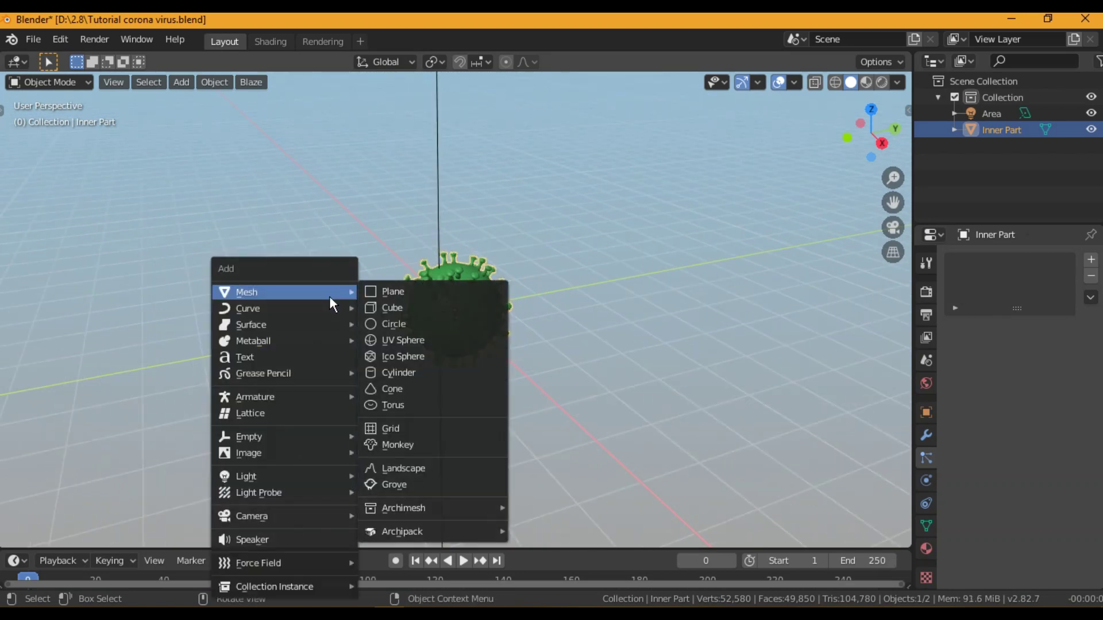
{"action": "left_click", "coordinate": [379, 308]}
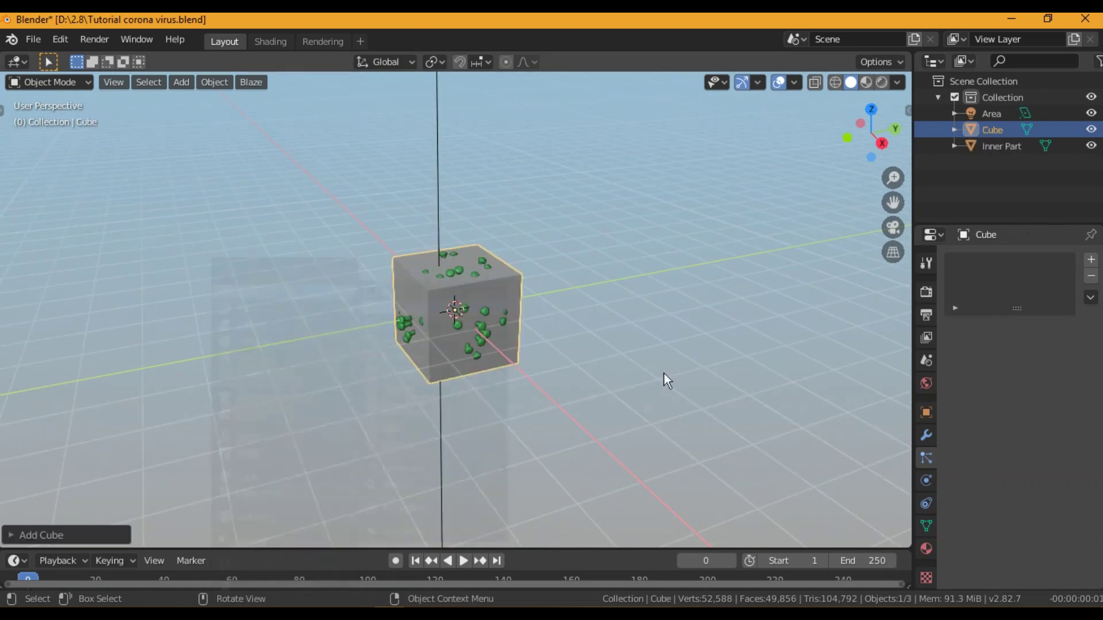
- Scale the cube up uniformly until it is many times larger than the virus and surrounds it completely
{"action": "key", "text": "s"}
{"action": "left_click", "coordinate": [214, 345]}
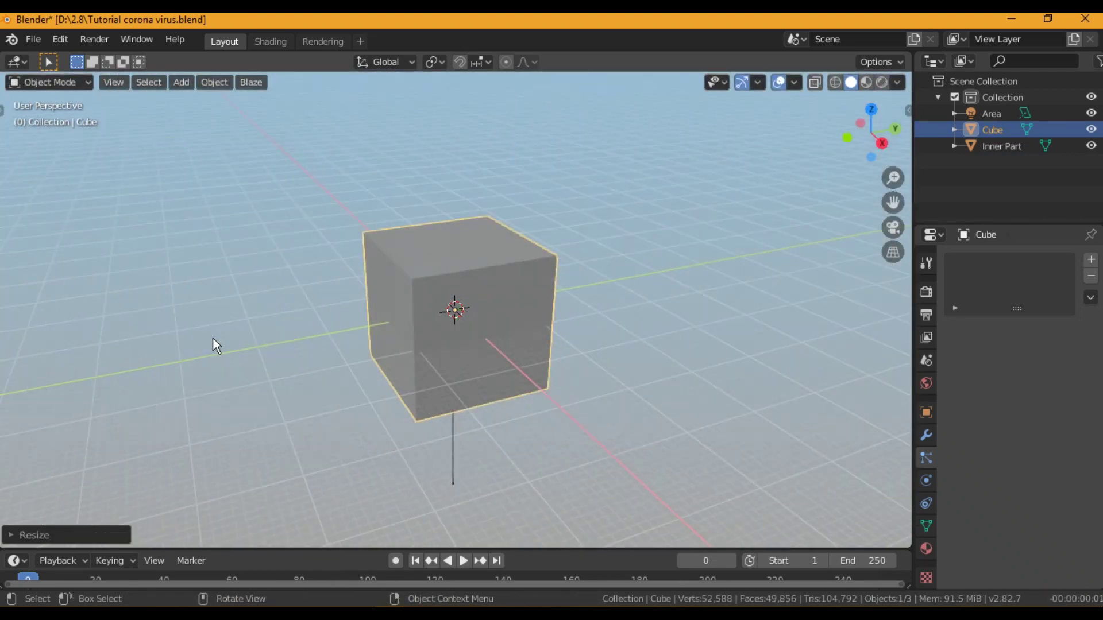
{"action": "key", "text": "KP_3"}
{"action": "key", "text": "s"}
{"action": "left_click", "coordinate": [551, 426]}
{"action": "scroll", "coordinate": [514, 416], "scroll_direction": "down", "scroll_amount": 5}
{"action": "key", "text": "s"}
{"action": "left_click", "coordinate": [651, 336]}
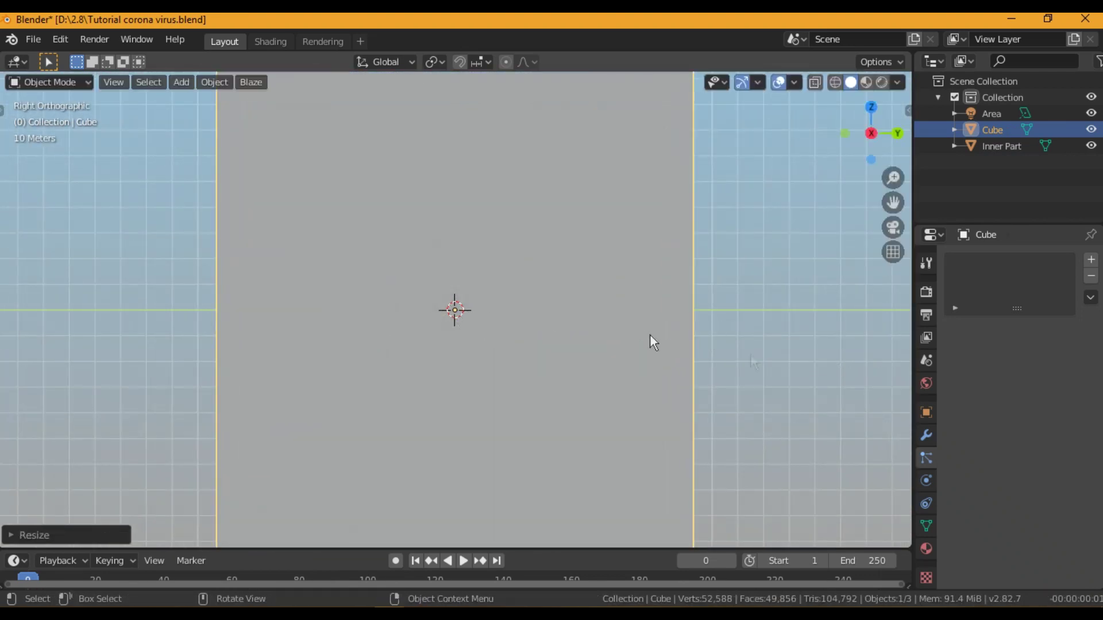
- Create a new material named Volume for the cube in the Shading workspace
{"action": "left_click", "coordinate": [280, 40]}
{"action": "left_click", "coordinate": [798, 175]}
{"action": "left_click", "coordinate": [864, 175]}
{"action": "type", "text": "C"}
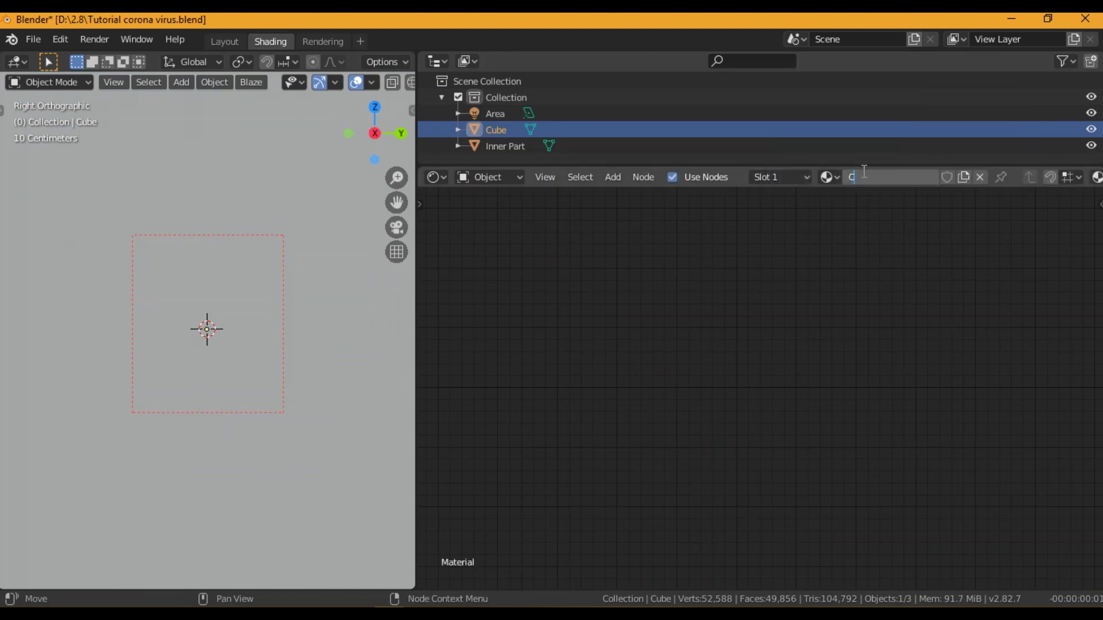
{"action": "key", "text": "Return"}
- Delete the default shader node from the Volume material, keeping only the Material Output
{"action": "key", "text": "Home"}
{"action": "scroll", "coordinate": [793, 343], "scroll_direction": "up", "scroll_amount": 4}
{"action": "left_click", "coordinate": [884, 235]}
{"action": "key", "text": "x"}
- Try a Principled Volume node in the Volume material and remove it again
{"action": "key", "text": "ctrl+a"}
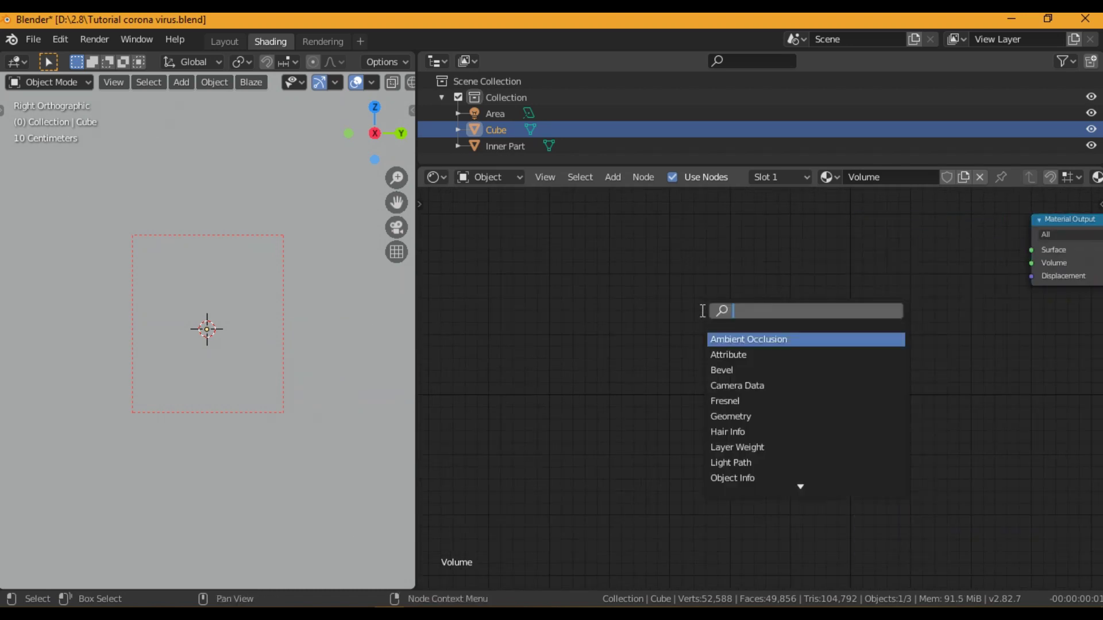
{"action": "type", "text": "princ"}
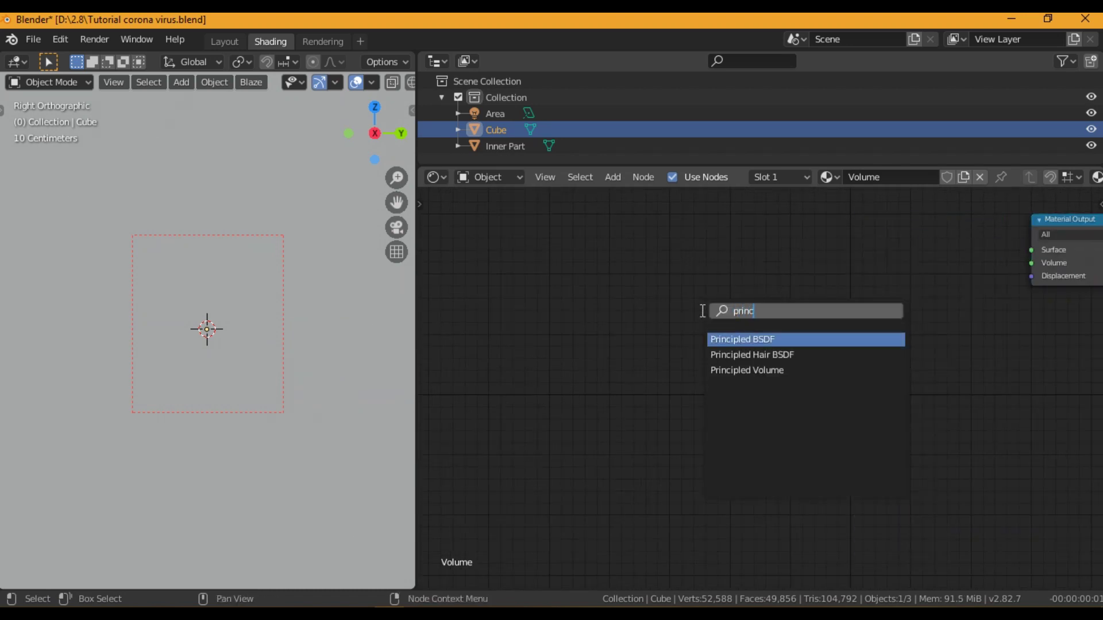
{"action": "key", "text": "Down"}
{"action": "key", "text": "Down"}
{"action": "key", "text": "Return"}
{"action": "left_click", "coordinate": [642, 295]}
{"action": "key", "text": "x"}
- Add an Emission node and link its output to the Material Output's Volume input
{"action": "key", "text": "shift+a"}
{"action": "type", "text": "se"}
{"action": "key", "text": "Return"}
{"action": "left_click", "coordinate": [647, 295]}
{"action": "left_click_drag", "start_coordinate": [730, 315], "coordinate": [1031, 263]}
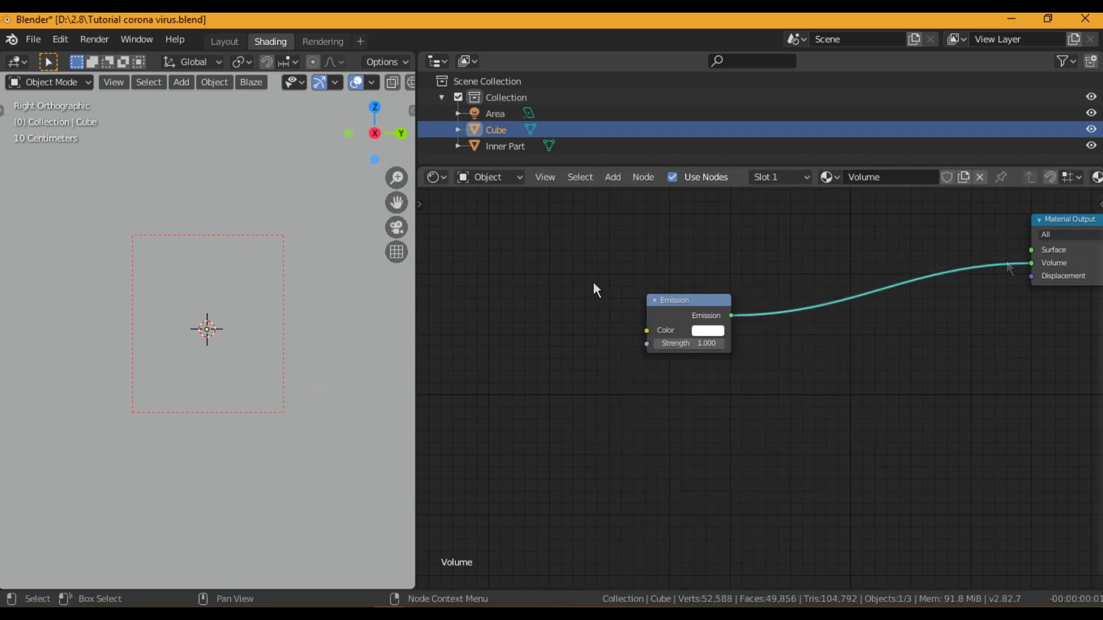
{"action": "scroll", "coordinate": [254, 255], "scroll_direction": "down", "scroll_amount": 2}
{"action": "key", "text": "shift+Tab"}
{"action": "key", "text": "s"}
{"action": "right_click", "coordinate": [243, 256]}
{"action": "scroll", "coordinate": [238, 283], "scroll_direction": "down", "scroll_amount": 3}
{"action": "scroll", "coordinate": [229, 305], "scroll_direction": "down", "scroll_amount": 5}
{"action": "scroll", "coordinate": [228, 305], "scroll_direction": "up", "scroll_amount": 1}
{"action": "key", "text": "alt+z"}
{"action": "scroll", "coordinate": [238, 353], "scroll_direction": "up", "scroll_amount": 2}
{"action": "scroll", "coordinate": [229, 402], "scroll_direction": "down", "scroll_amount": 2}
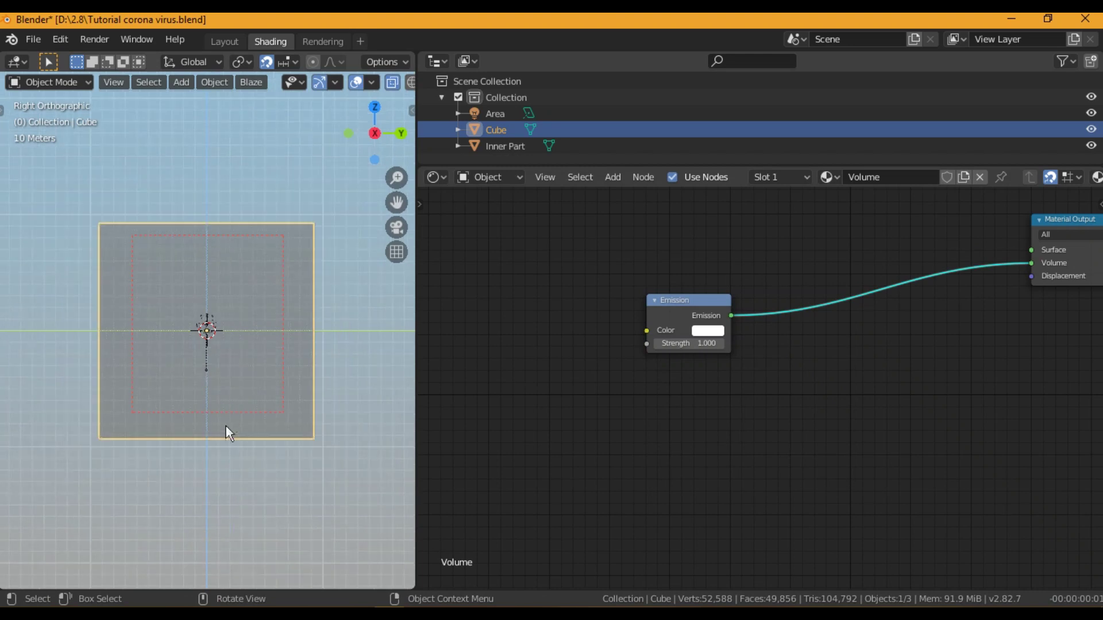
{"action": "key", "text": "g"}
{"action": "key", "text": "z"}
{"action": "right_click", "coordinate": [226, 410]}
{"action": "right_click", "coordinate": [230, 411]}
- Set the cube's Emission Strength to 0.1 and enlarge the viewport render region around the virus
{"action": "scroll", "coordinate": [195, 332], "scroll_direction": "up", "scroll_amount": 4}
{"action": "scroll", "coordinate": [207, 332], "scroll_direction": "down", "scroll_amount": 1}
{"action": "middle_click_drag", "start_coordinate": [259, 348], "coordinate": [233, 354]}
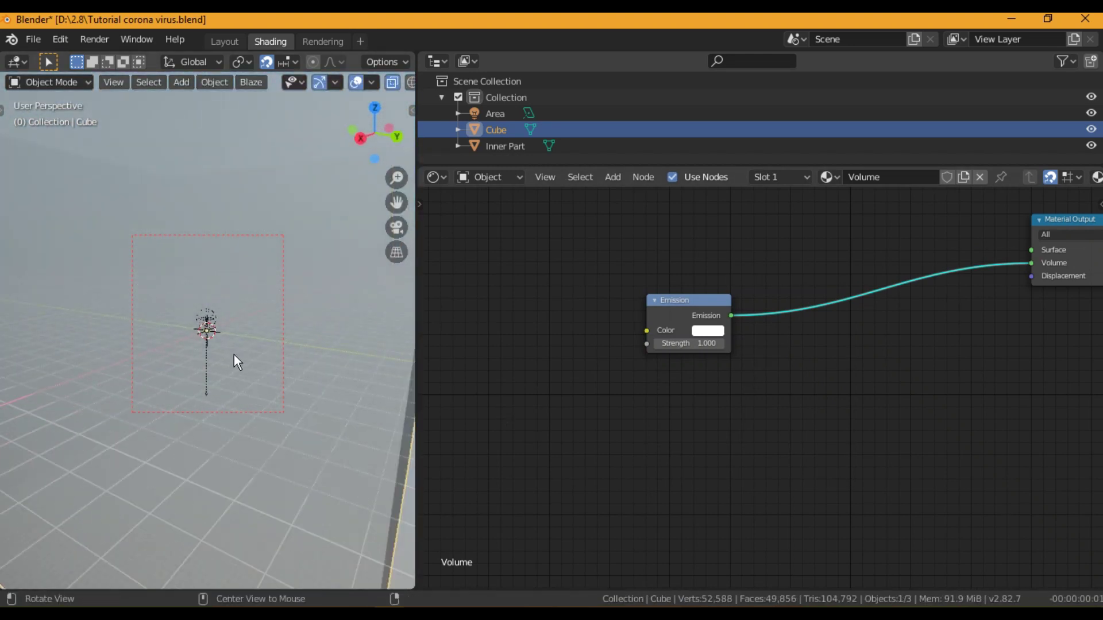
{"action": "left_click", "coordinate": [232, 349]}
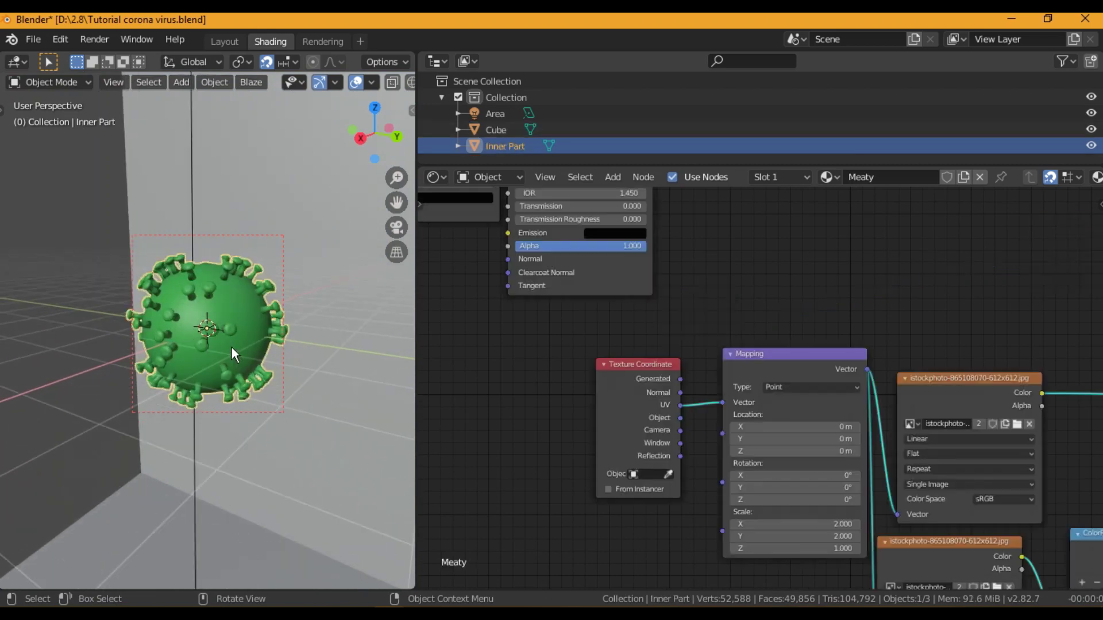
{"action": "left_click", "coordinate": [339, 395]}
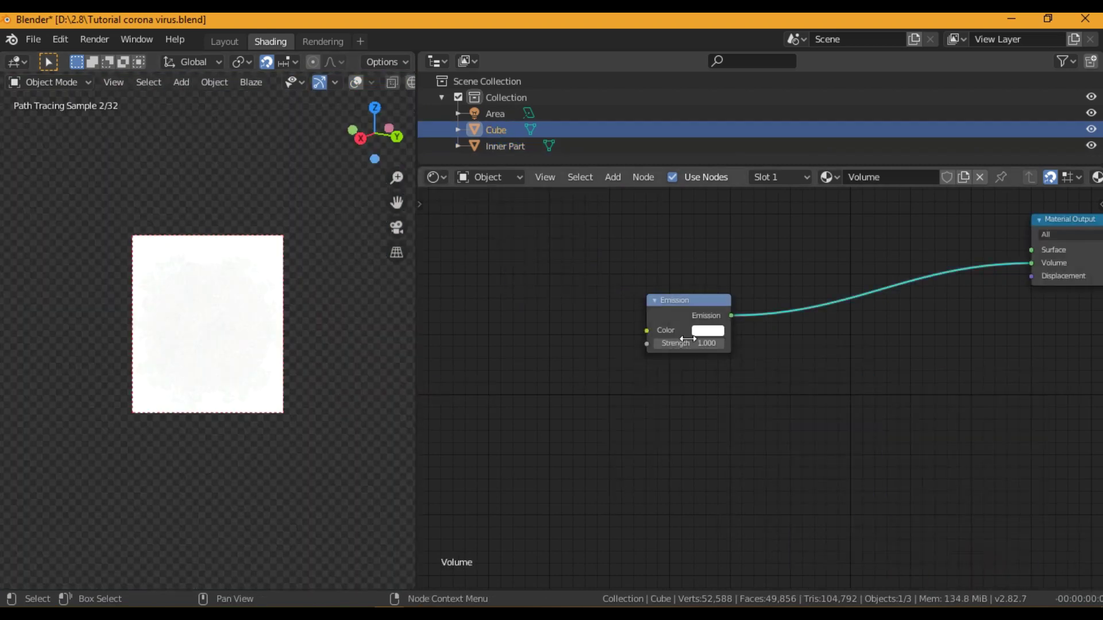
{"action": "key", "text": "Return"}
{"action": "key", "text": "ctrl+b"}
{"action": "left_click_drag", "start_coordinate": [31, 178], "coordinate": [351, 454]}
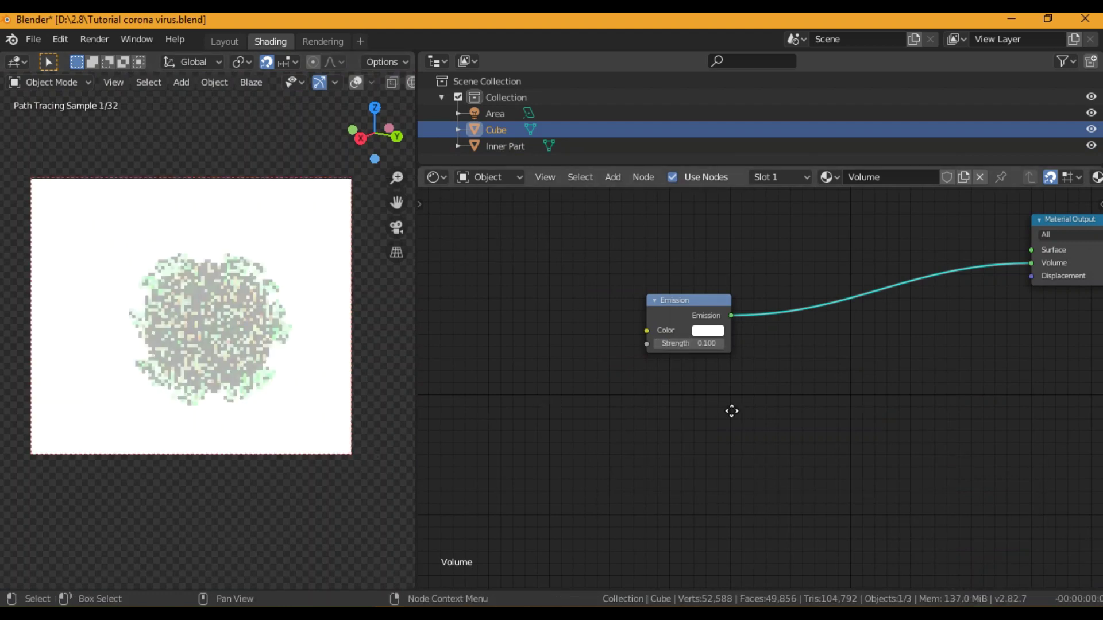
- Add a ColorRamp node before the Emission node and link its Color to the Emission Strength
{"action": "middle_click_drag", "start_coordinate": [732, 411], "coordinate": [851, 423]}
{"action": "middle_click_drag", "start_coordinate": [630, 377], "coordinate": [717, 386]}
{"action": "key", "text": "shift+a"}
{"action": "left_click", "coordinate": [632, 378]}
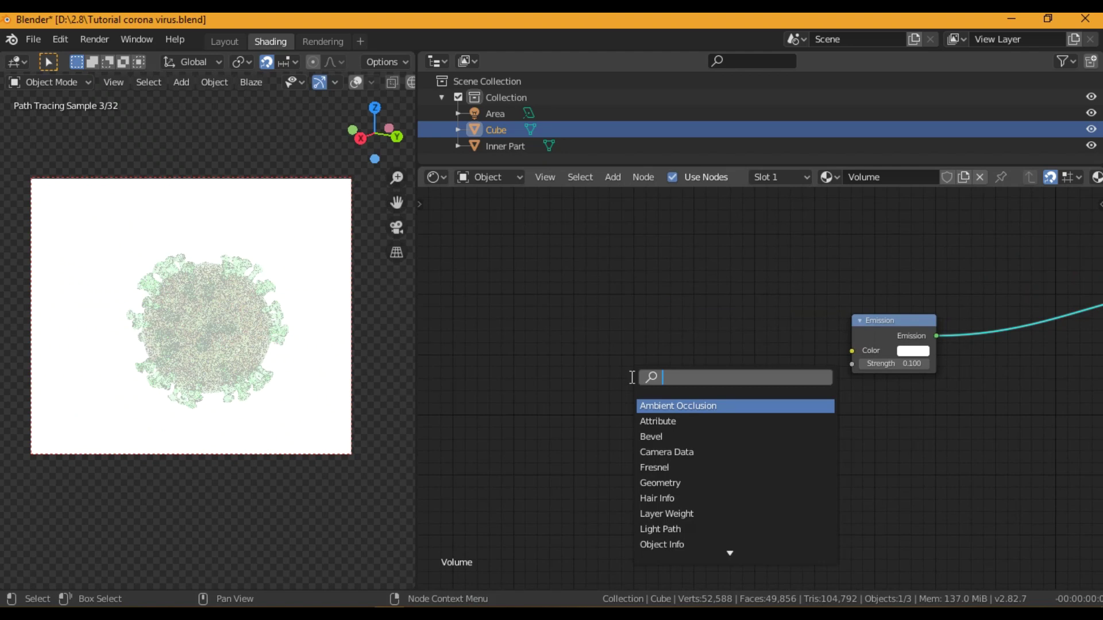
{"action": "type", "text": "color"}
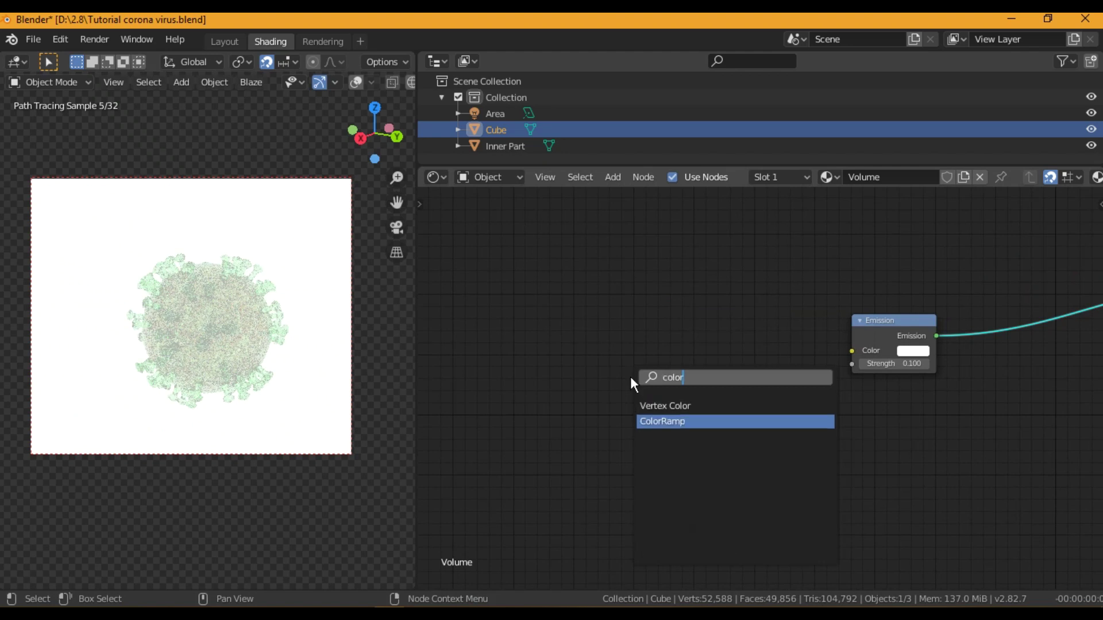
{"action": "key", "text": "Return"}
{"action": "left_click_drag", "start_coordinate": [777, 399], "coordinate": [852, 363]}
{"action": "left_click_drag", "start_coordinate": [726, 399], "coordinate": [716, 379]}
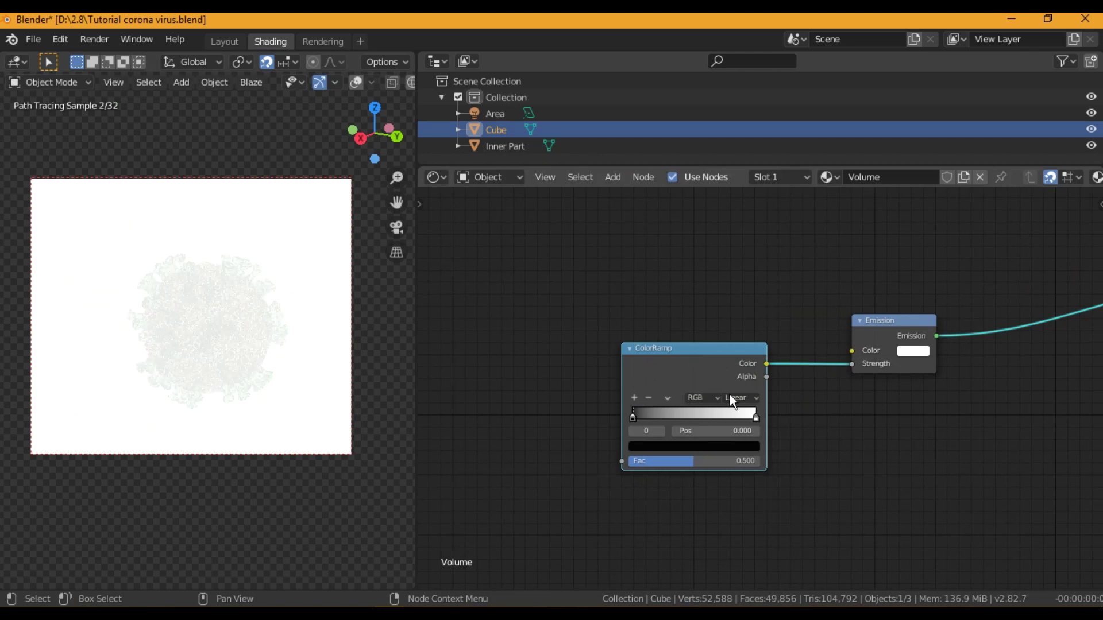
- Set the ColorRamp's interpolation to B-Spline and move its black stop to about 0.2
{"action": "left_click", "coordinate": [730, 395]}
{"action": "left_click", "coordinate": [738, 450]}
{"action": "left_click_drag", "start_coordinate": [632, 418], "coordinate": [661, 422]}
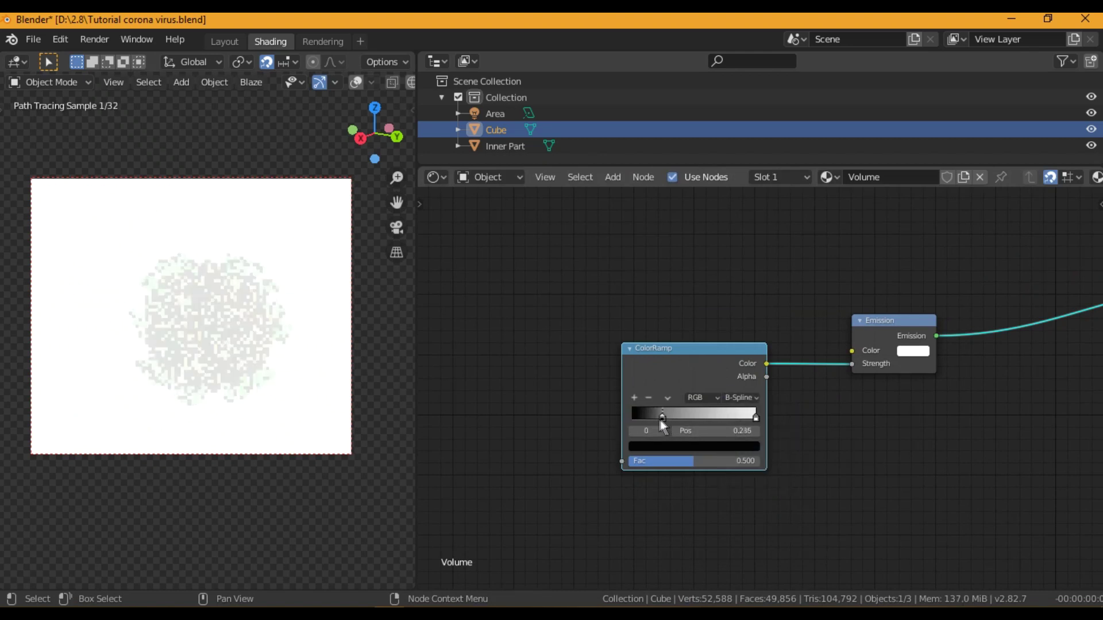
- Darken the ColorRamp's white end stop to a near-black colour
{"action": "left_click", "coordinate": [754, 417]}
{"action": "left_click", "coordinate": [734, 447]}
{"action": "left_click_drag", "start_coordinate": [731, 275], "coordinate": [732, 338]}
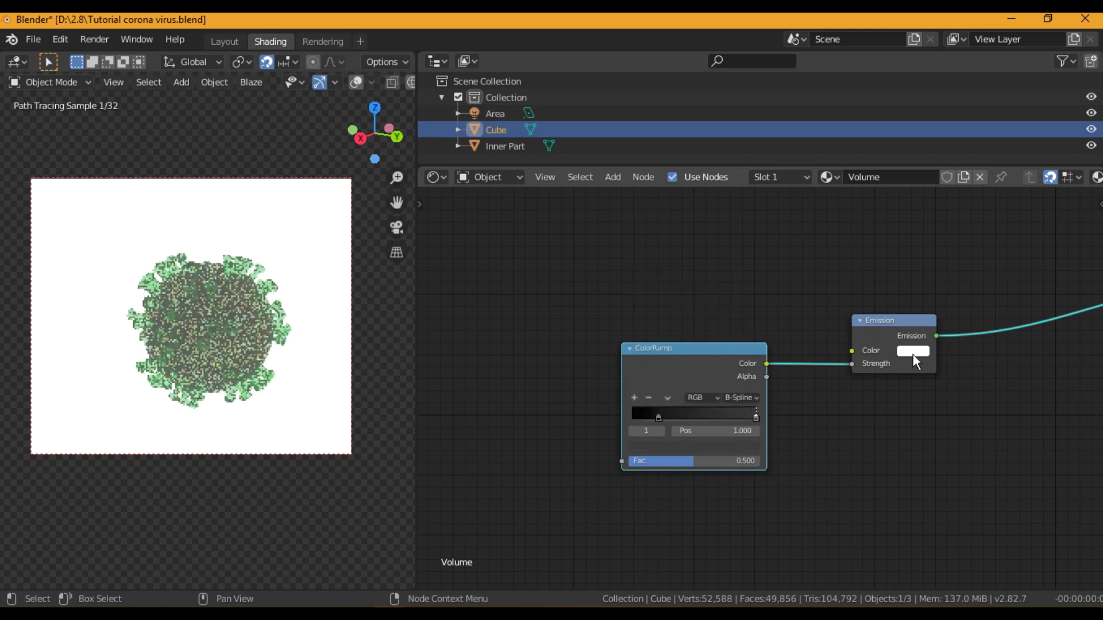
- Set the Emission colour to a dark cyan with hue 0.538, saturation 0.806 and value 0.597
{"action": "left_click", "coordinate": [913, 351]}
{"action": "left_click", "coordinate": [953, 196]}
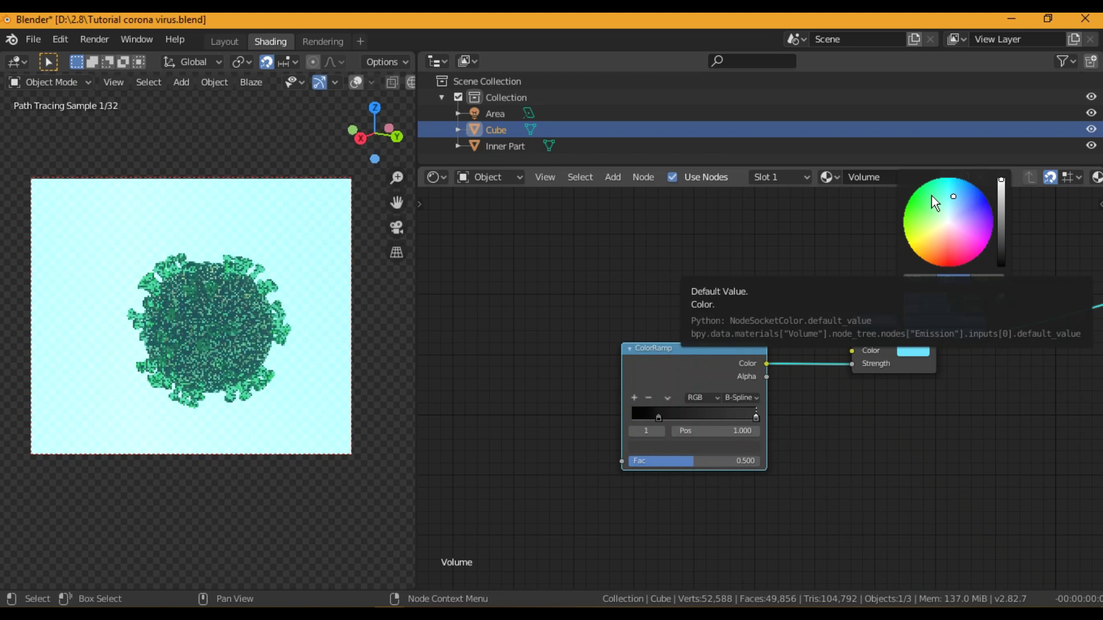
{"action": "left_click", "coordinate": [958, 187]}
{"action": "left_click_drag", "start_coordinate": [1000, 180], "coordinate": [1001, 214]}
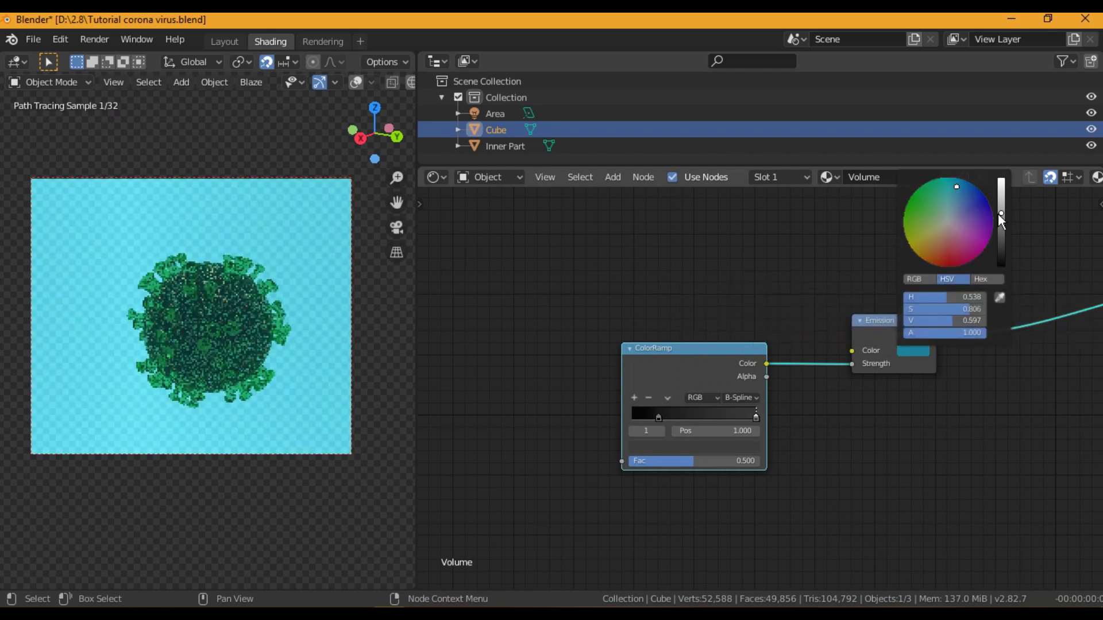
- Switch the node editor to the World shader and darken the Background colour to black
{"action": "left_click", "coordinate": [488, 177]}
{"action": "left_click", "coordinate": [488, 195]}
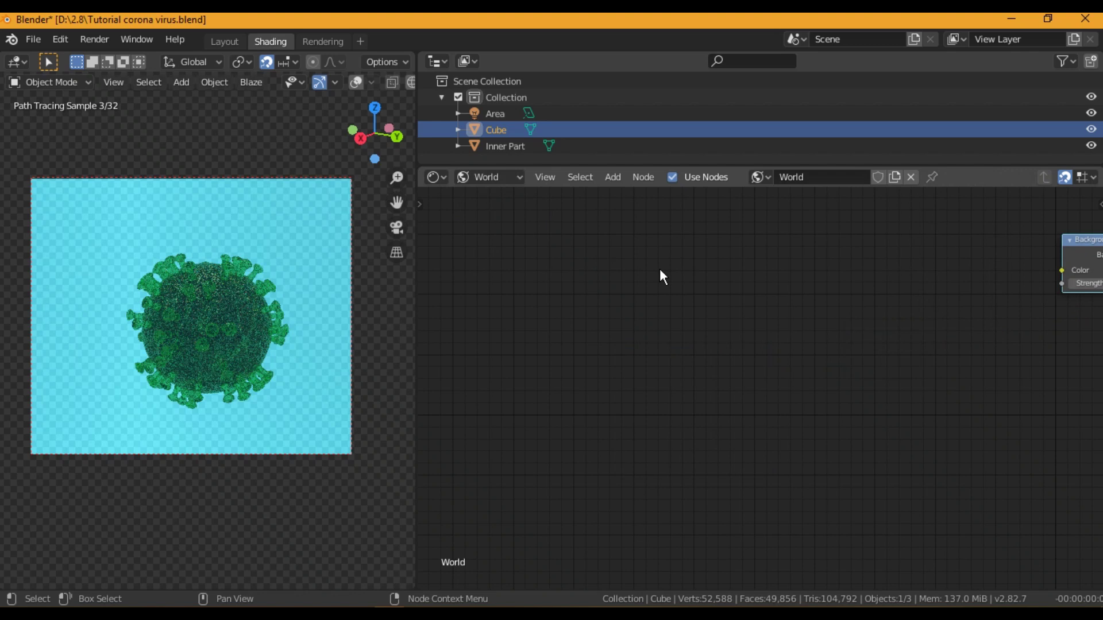
{"action": "left_click", "coordinate": [676, 368]}
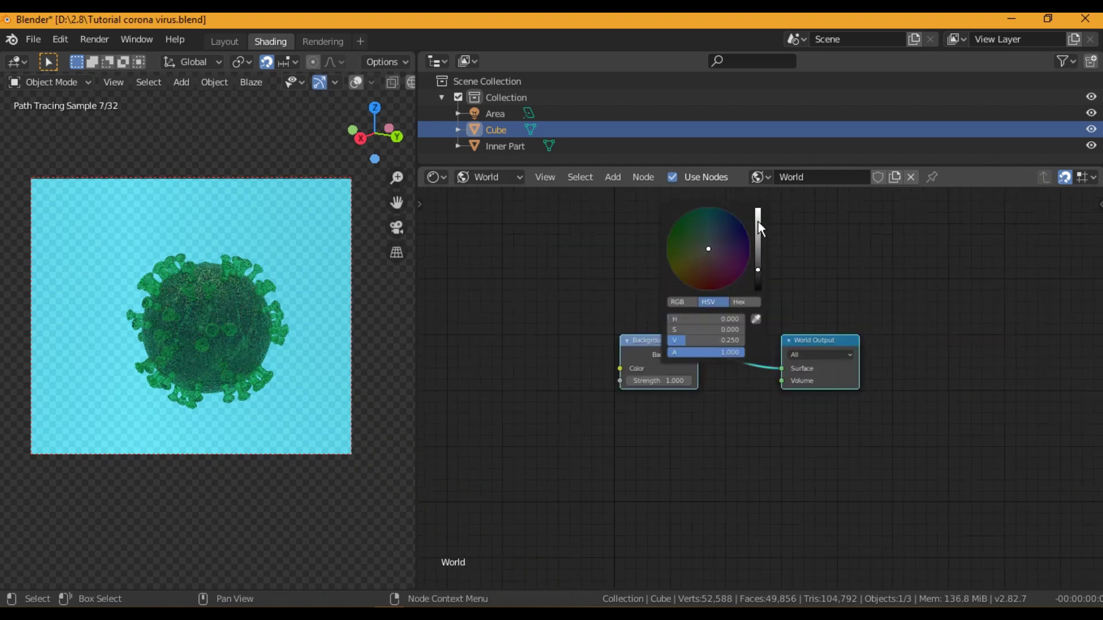
{"action": "left_click_drag", "start_coordinate": [757, 221], "coordinate": [757, 285]}
- Turn off the Transparent film option in the render settings and return to the Shading workspace
{"action": "left_click", "coordinate": [435, 177]}
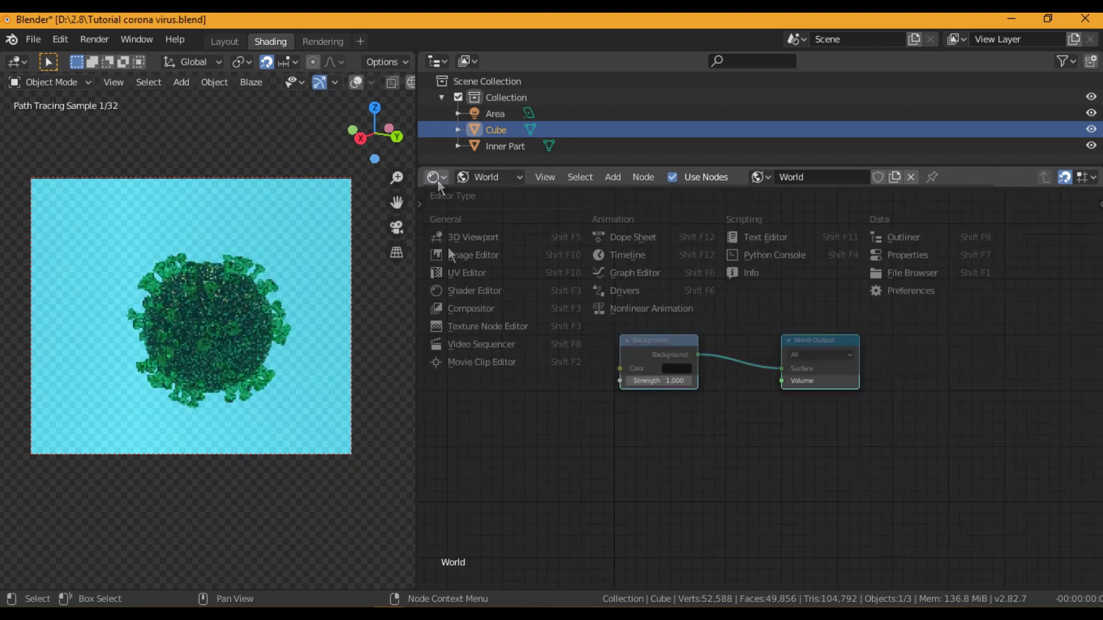
{"action": "left_click", "coordinate": [224, 42]}
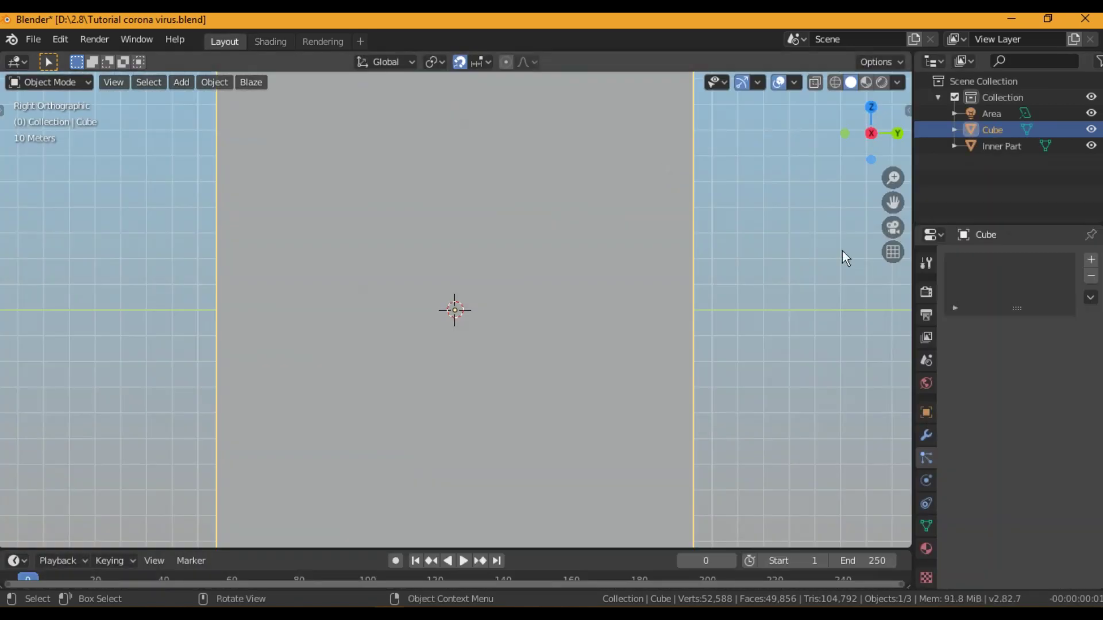
{"action": "left_click", "coordinate": [930, 291]}
{"action": "scroll", "coordinate": [984, 390], "scroll_direction": "down", "scroll_amount": 8}
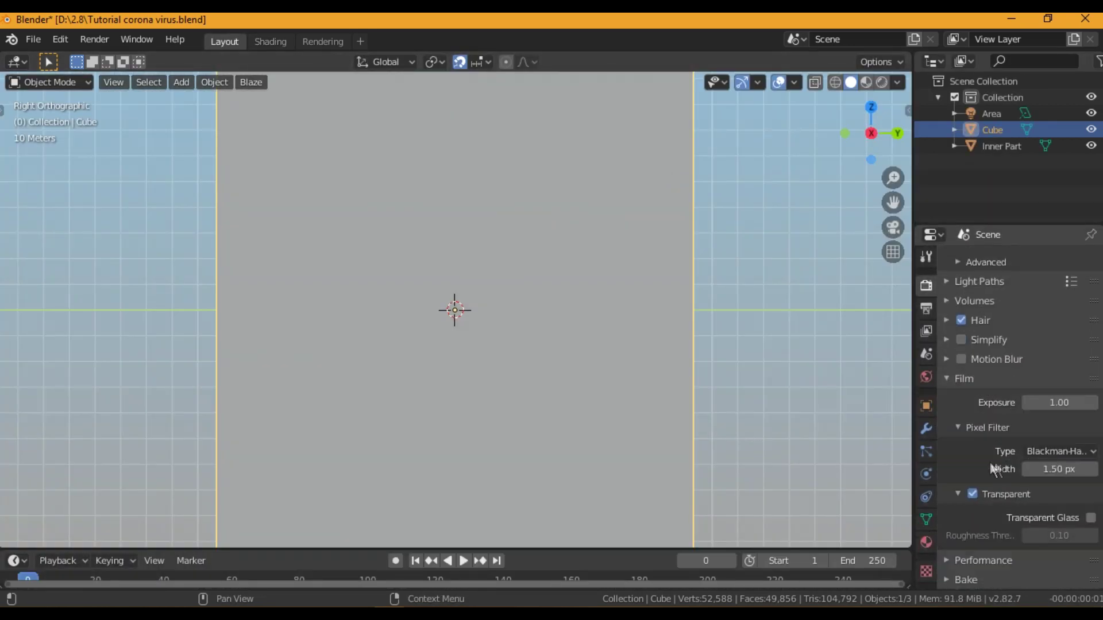
{"action": "left_click", "coordinate": [271, 42]}
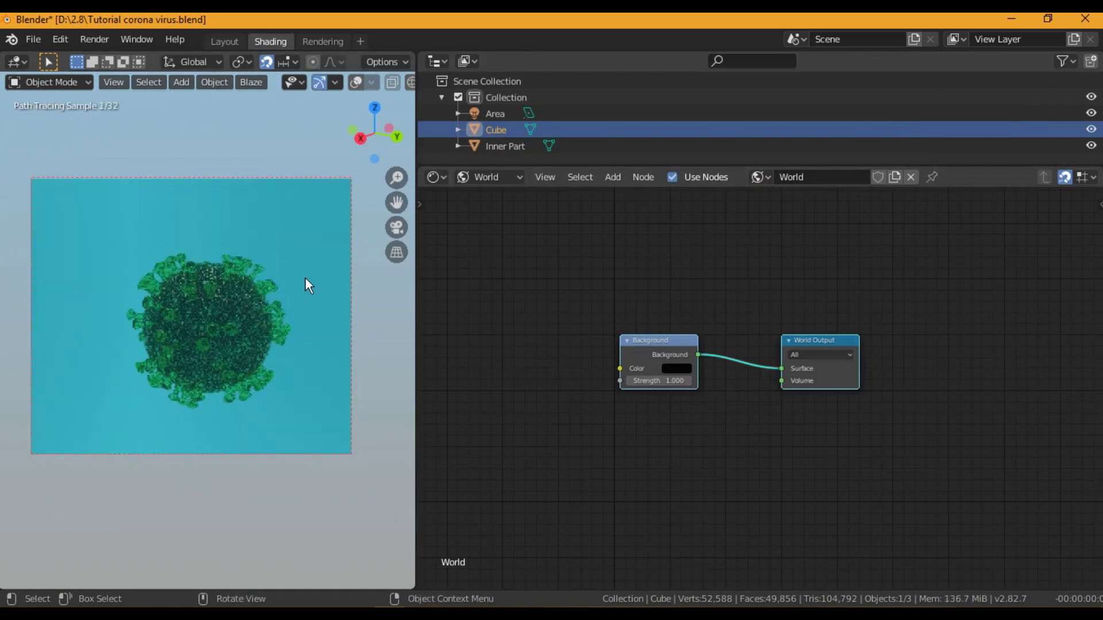
- Rename the Inner Part object as Corona virus
{"action": "left_click", "coordinate": [506, 146]}
{"action": "double_click", "coordinate": [506, 146]}
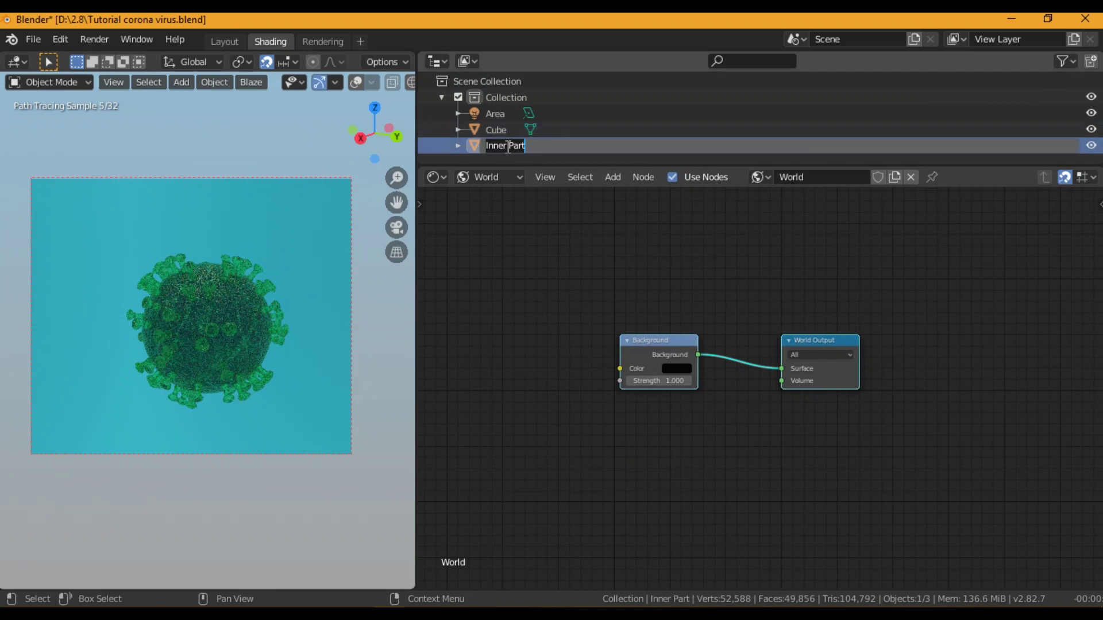
{"action": "type", "text": "Corona vis"}
{"action": "key", "text": "BackSpace"}
{"action": "type", "text": "rus"}
{"action": "key", "text": "Return"}
- Switch the node editor back to the Cube's Volume material and lighten the Emission colour to a bright cyan with value 0.990
{"action": "left_click", "coordinate": [502, 151]}
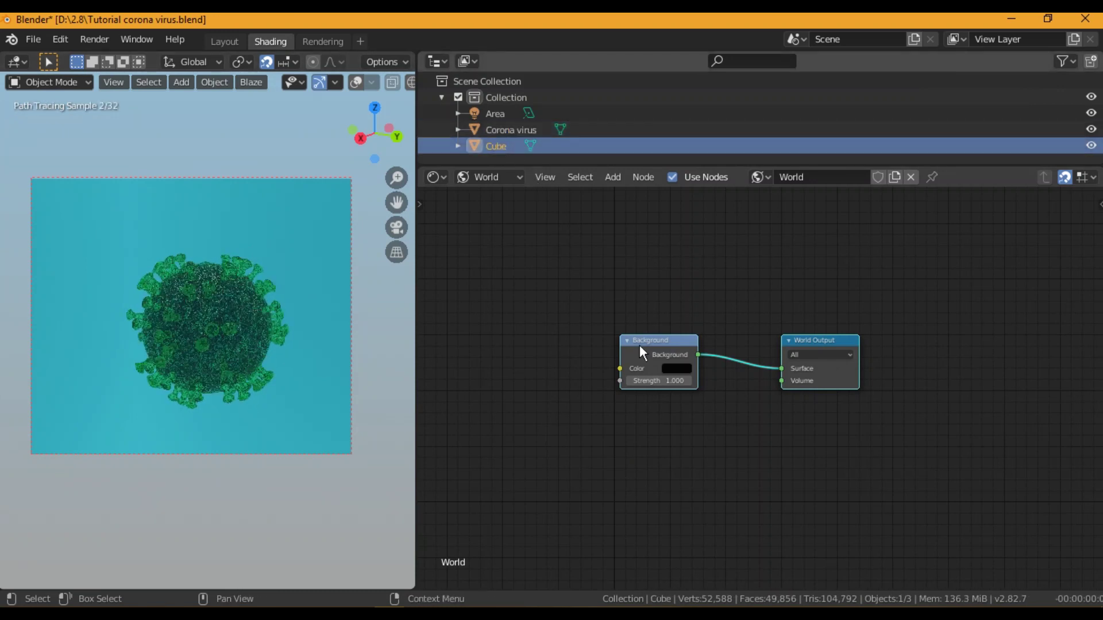
{"action": "left_click", "coordinate": [485, 196]}
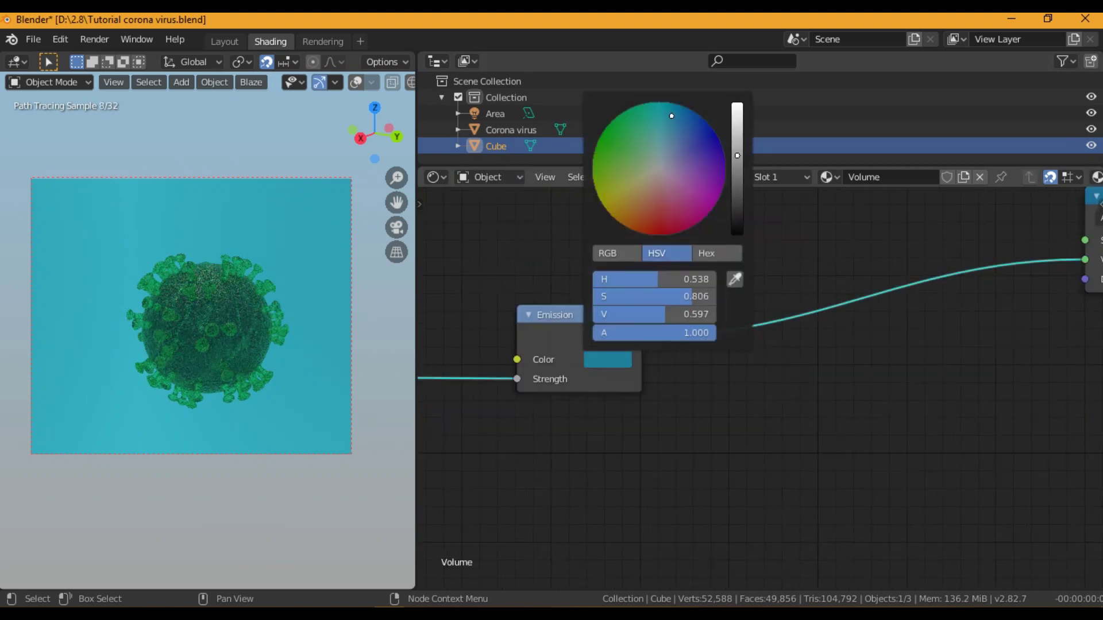
{"action": "left_click_drag", "start_coordinate": [737, 155], "coordinate": [737, 104]}
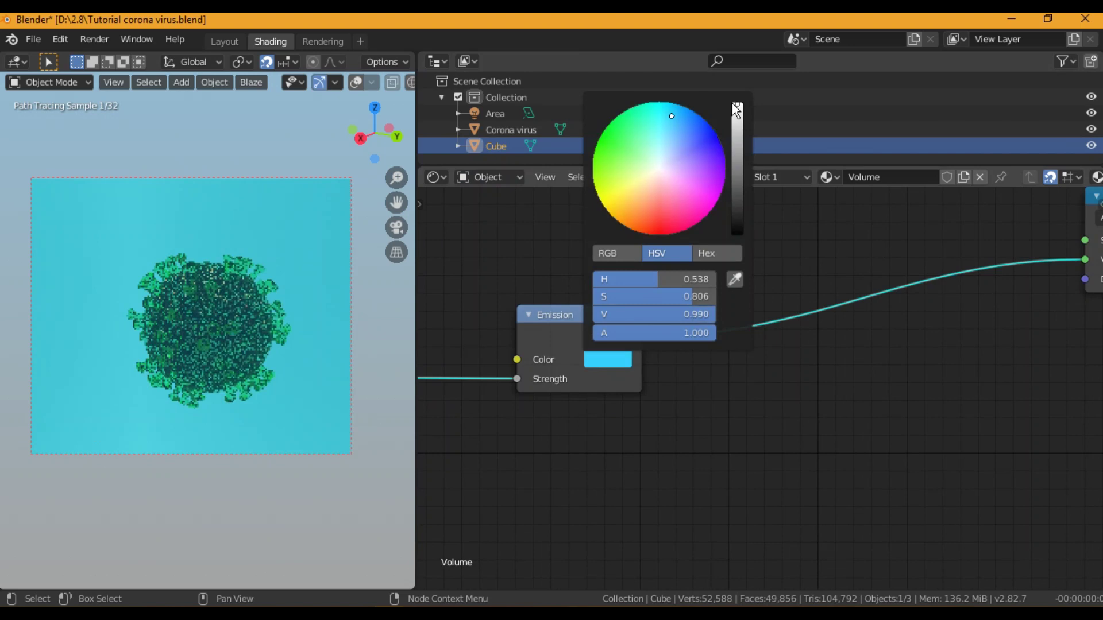
{"action": "left_click", "coordinate": [592, 360]}
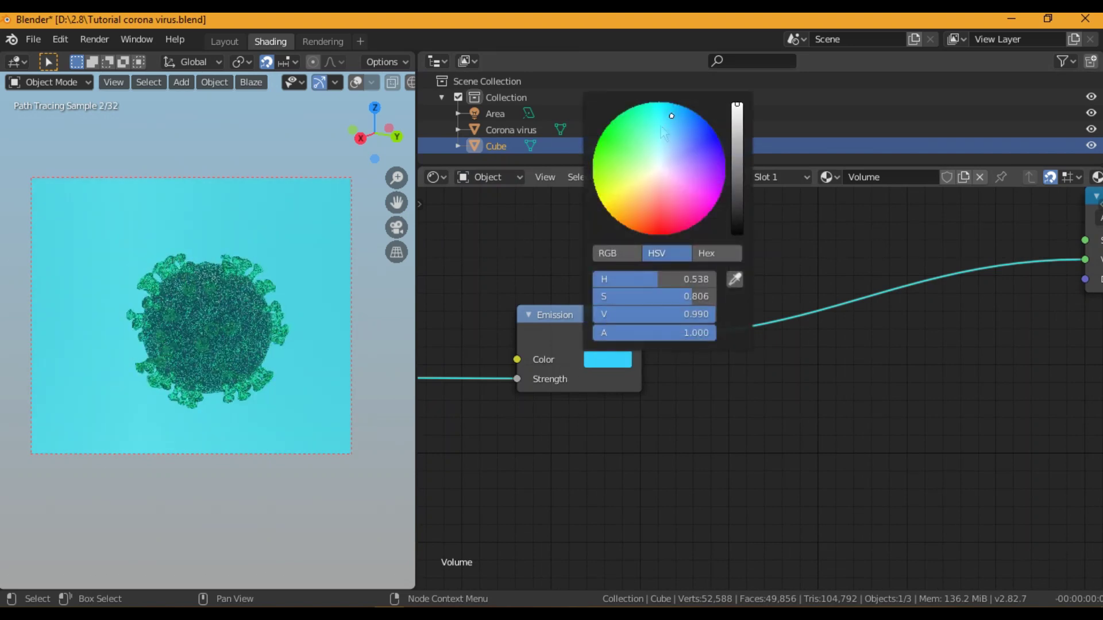
{"action": "left_click", "coordinate": [660, 126]}
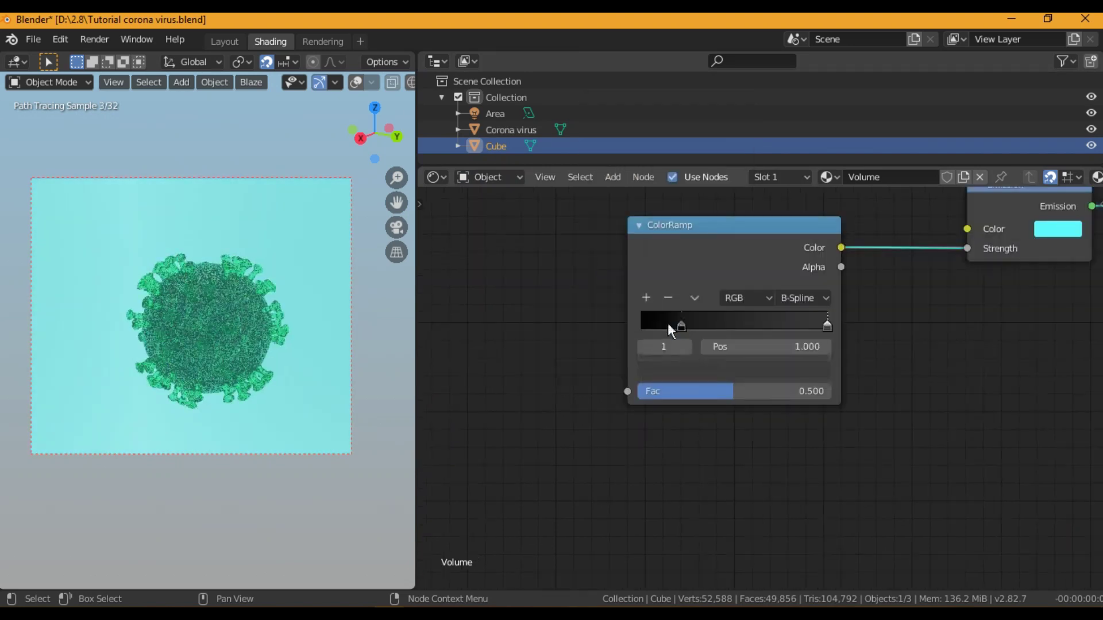
- Move the ColorRamp's black stop to position 0 and set the end stop's colour to value 0.202
{"action": "left_click", "coordinate": [640, 325]}
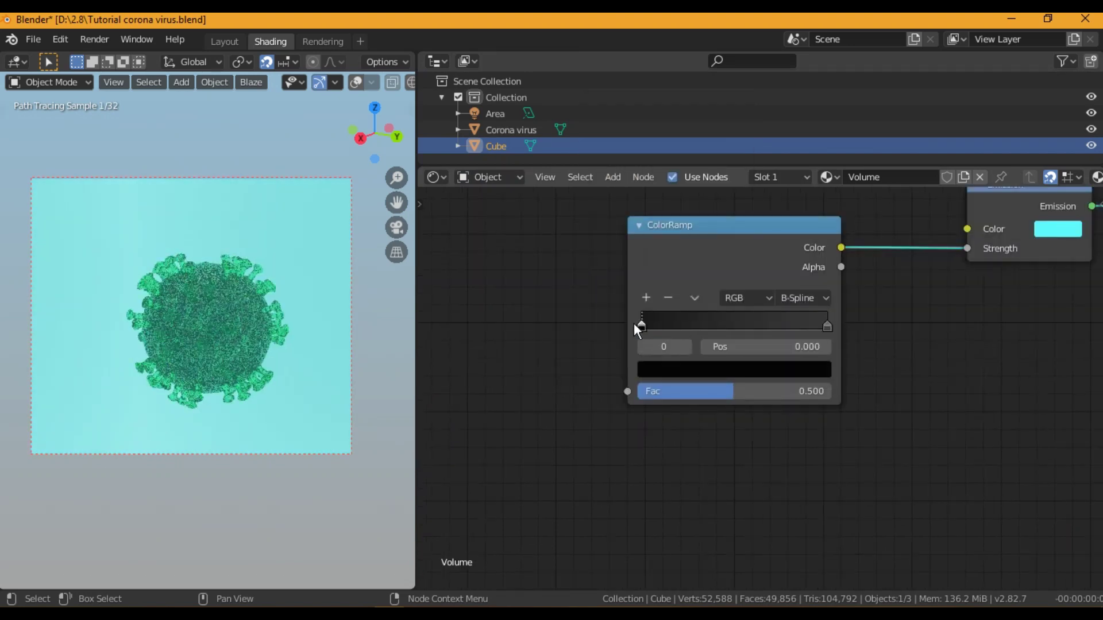
{"action": "left_click", "coordinate": [827, 327]}
{"action": "left_click", "coordinate": [804, 369]}
{"action": "left_click", "coordinate": [791, 219]}
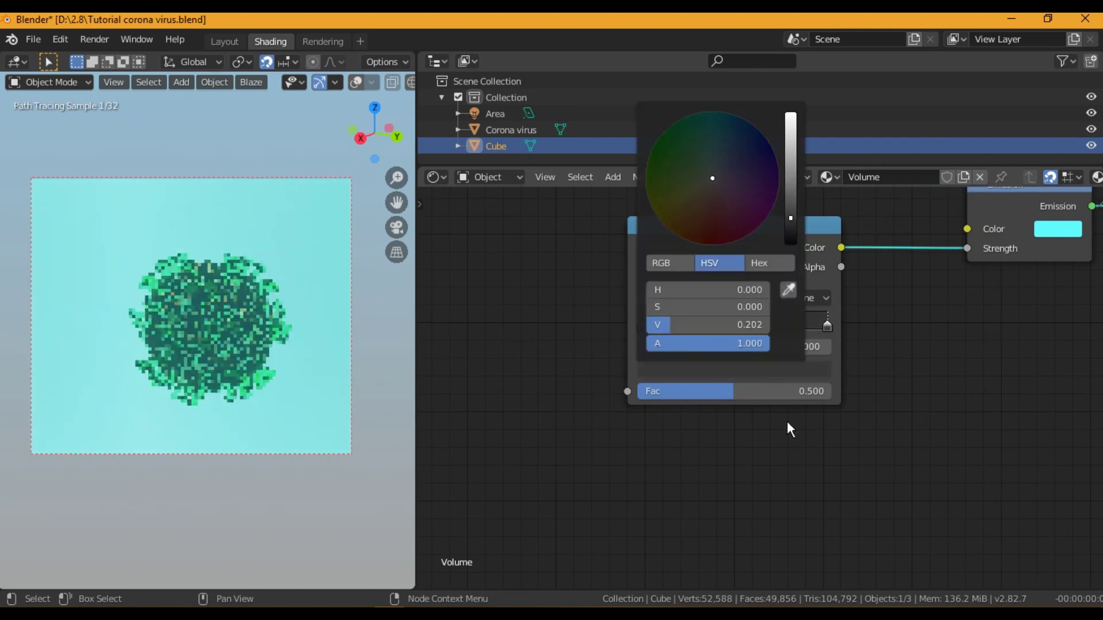
{"action": "middle_click_drag", "start_coordinate": [612, 443], "coordinate": [764, 471]}
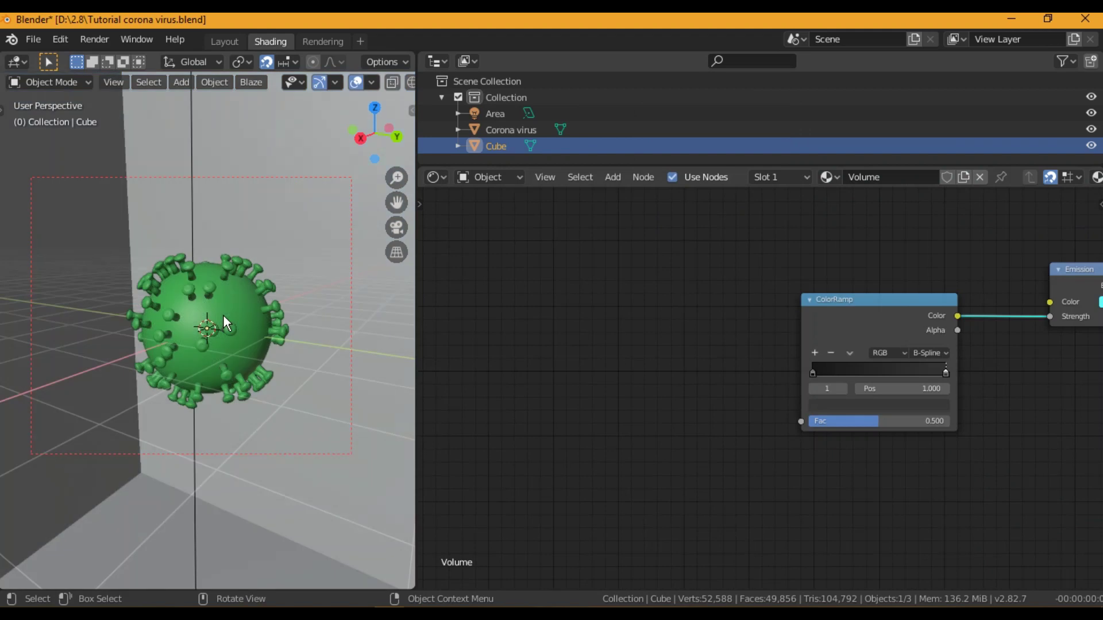
- Add a plane mesh at the scene centre and scale it up well beyond the virus
{"action": "scroll", "coordinate": [187, 320], "scroll_direction": "down", "scroll_amount": 11}
{"action": "key", "text": "shift+a"}
{"action": "mouse_move", "coordinate": [145, 258]}
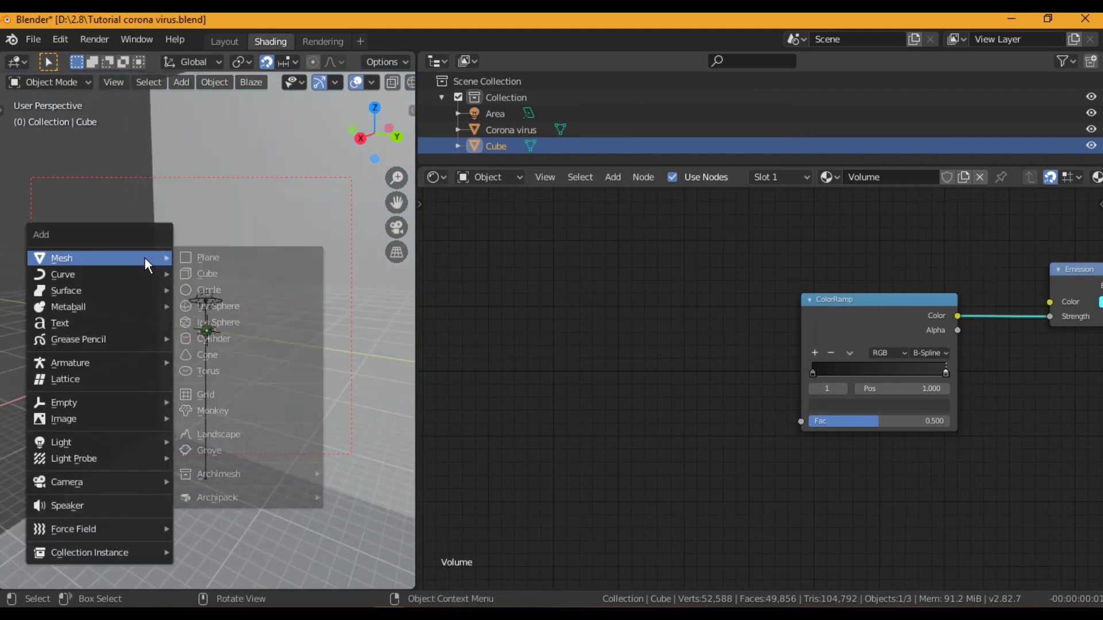
{"action": "left_click", "coordinate": [227, 258]}
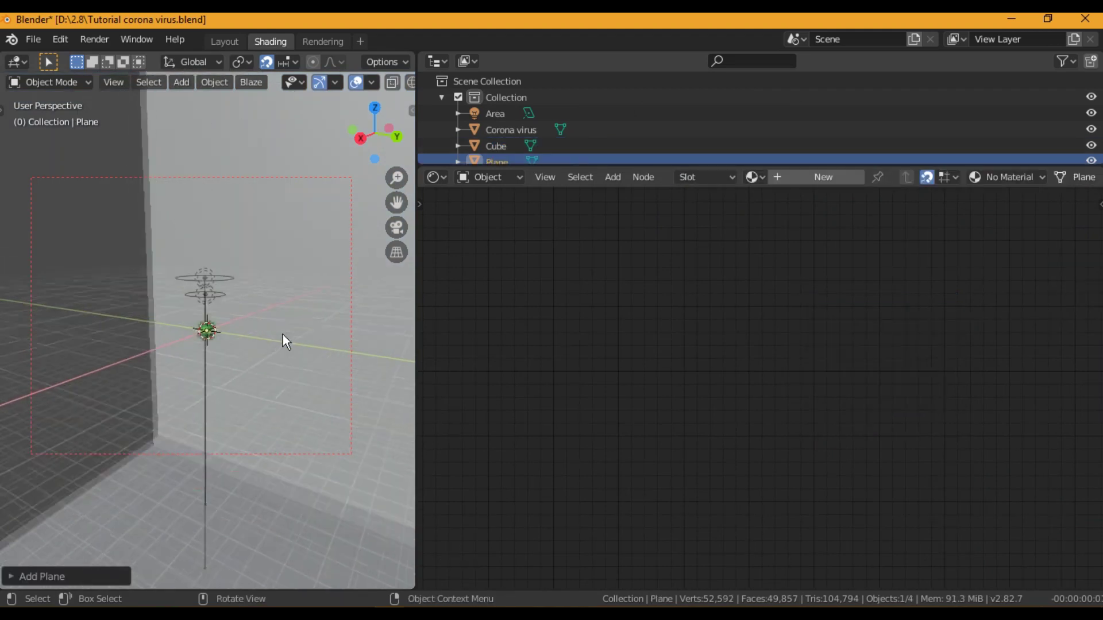
{"action": "scroll", "coordinate": [283, 334], "scroll_direction": "up", "scroll_amount": 8}
{"action": "key", "text": "s"}
{"action": "left_click", "coordinate": [357, 455]}
{"action": "scroll", "coordinate": [234, 368], "scroll_direction": "down", "scroll_amount": 5}
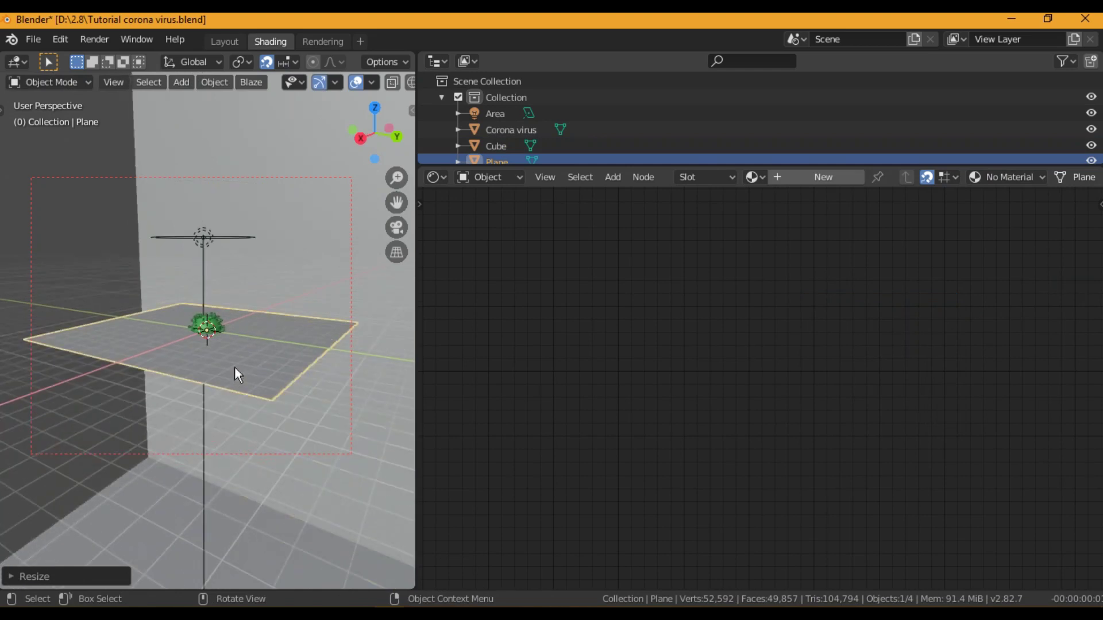
- In the Layout workspace, set the enclosing cube's viewport display to wireframe
{"action": "left_click", "coordinate": [224, 42]}
{"action": "scroll", "coordinate": [320, 285], "scroll_direction": "down", "scroll_amount": 4}
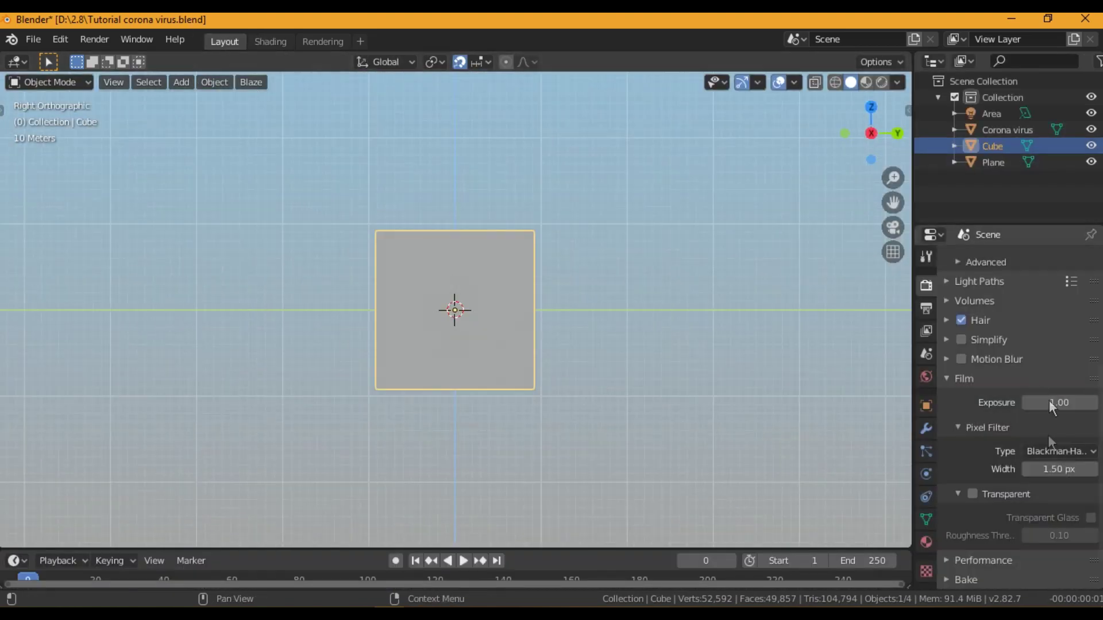
{"action": "left_click", "coordinate": [926, 406]}
{"action": "scroll", "coordinate": [971, 459], "scroll_direction": "down", "scroll_amount": 3}
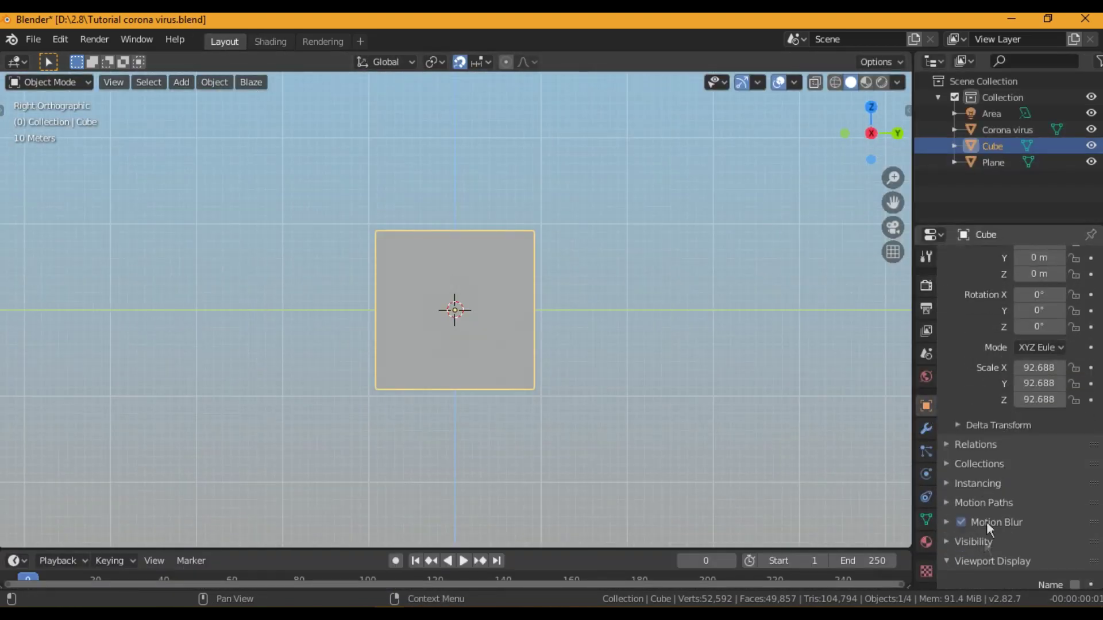
{"action": "left_click", "coordinate": [977, 558]}
{"action": "scroll", "coordinate": [1005, 517], "scroll_direction": "down", "scroll_amount": 5}
{"action": "left_click", "coordinate": [1048, 485]}
{"action": "left_click", "coordinate": [1016, 523]}
- Select the plane and rotate it 90° about the X axis so it stands upright
{"action": "middle_click_drag", "start_coordinate": [440, 315], "coordinate": [503, 344]}
{"action": "left_click", "coordinate": [505, 339]}
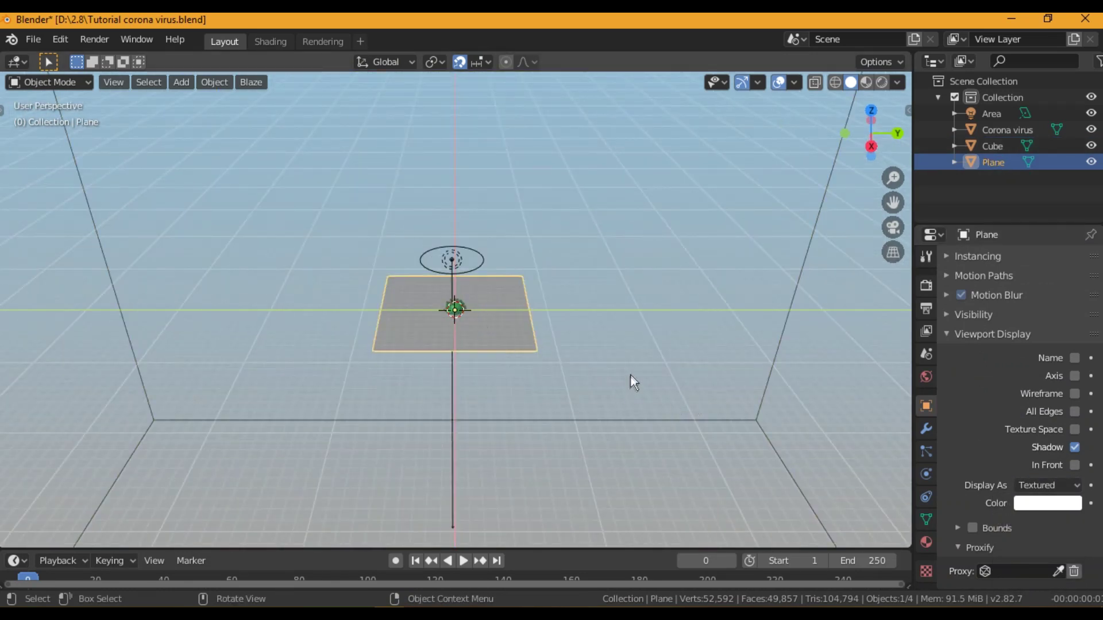
{"action": "type", "text": "rx90"}
{"action": "key", "text": "Return"}
{"action": "scroll", "coordinate": [575, 345], "scroll_direction": "down", "scroll_amount": 2}
- Move the upright plane along the Y axis away from the virus and scale it up
{"action": "key", "text": "shift+d"}
{"action": "key", "text": "y"}
{"action": "left_click", "coordinate": [244, 327]}
{"action": "scroll", "coordinate": [266, 324], "scroll_direction": "down", "scroll_amount": 3}
{"action": "middle_click_drag", "start_coordinate": [266, 323], "coordinate": [338, 310]}
{"action": "key", "text": "s"}
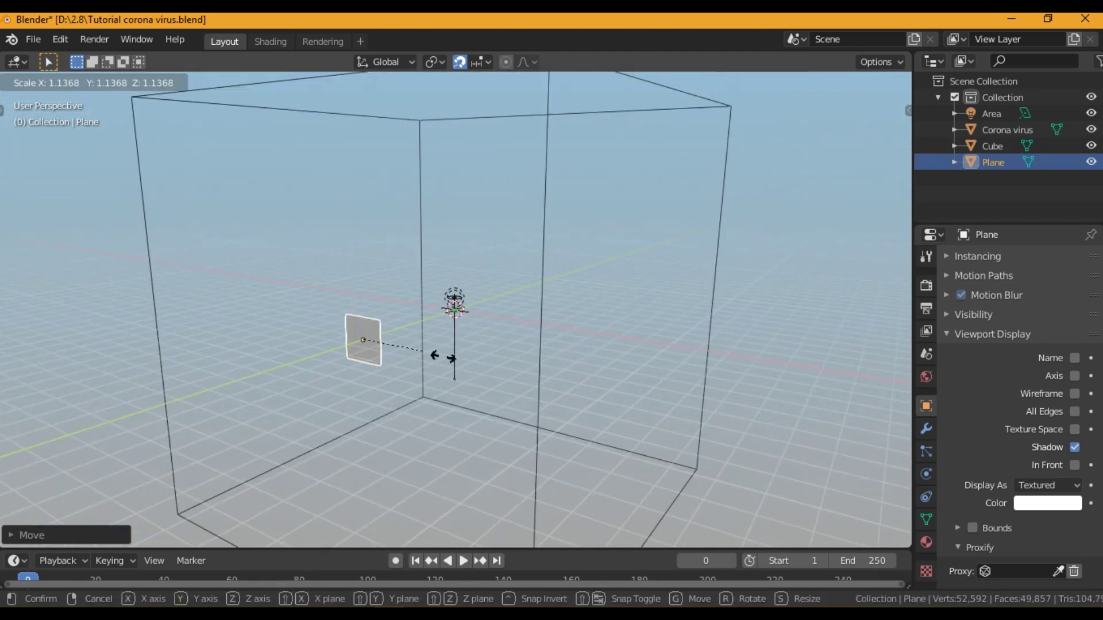
{"action": "left_click", "coordinate": [581, 377]}
{"action": "middle_click_drag", "start_coordinate": [581, 377], "coordinate": [397, 351]}
- Add an emitter particle system to the plane and set the particle number to 500
{"action": "left_click", "coordinate": [926, 429]}
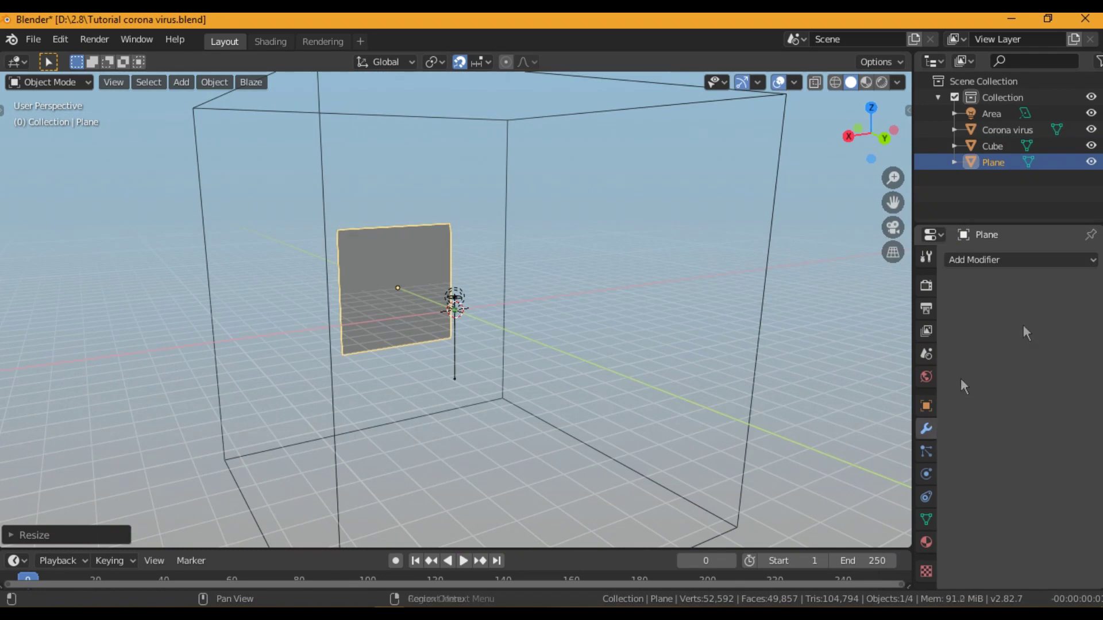
{"action": "left_click", "coordinate": [926, 452]}
{"action": "left_click", "coordinate": [1091, 261]}
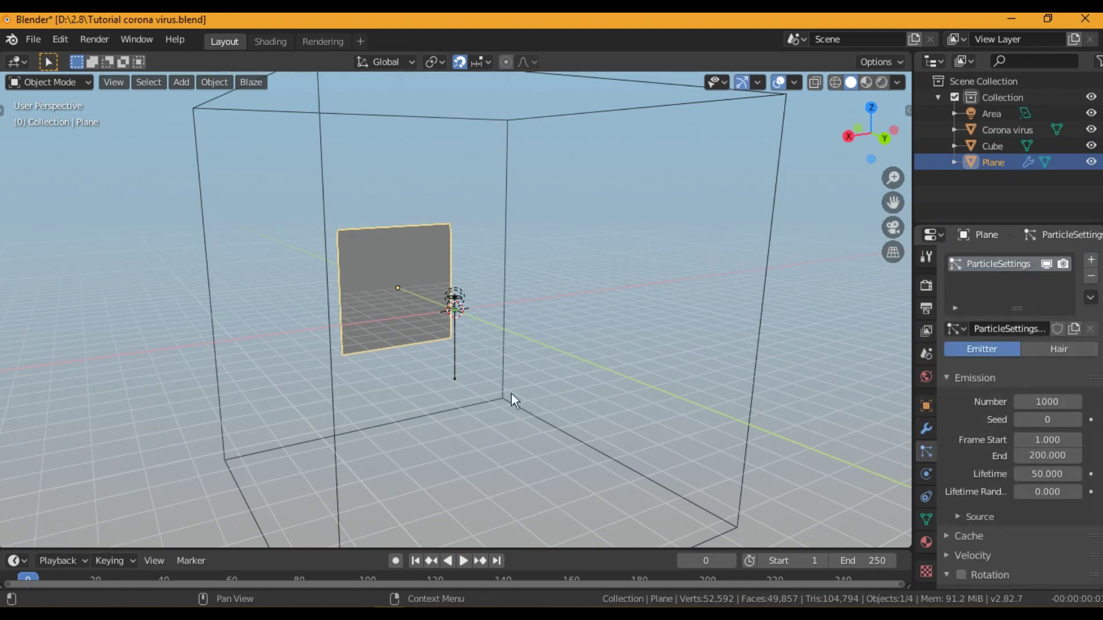
{"action": "key", "text": "space"}
{"action": "left_click", "coordinate": [1057, 401]}
{"action": "type", "text": "50.00"}
{"action": "key", "text": "Return"}
- Enable particle rotation and render the particles as Object, using the Corona virus as the instance object
{"action": "scroll", "coordinate": [1010, 486], "scroll_direction": "down", "scroll_amount": 8}
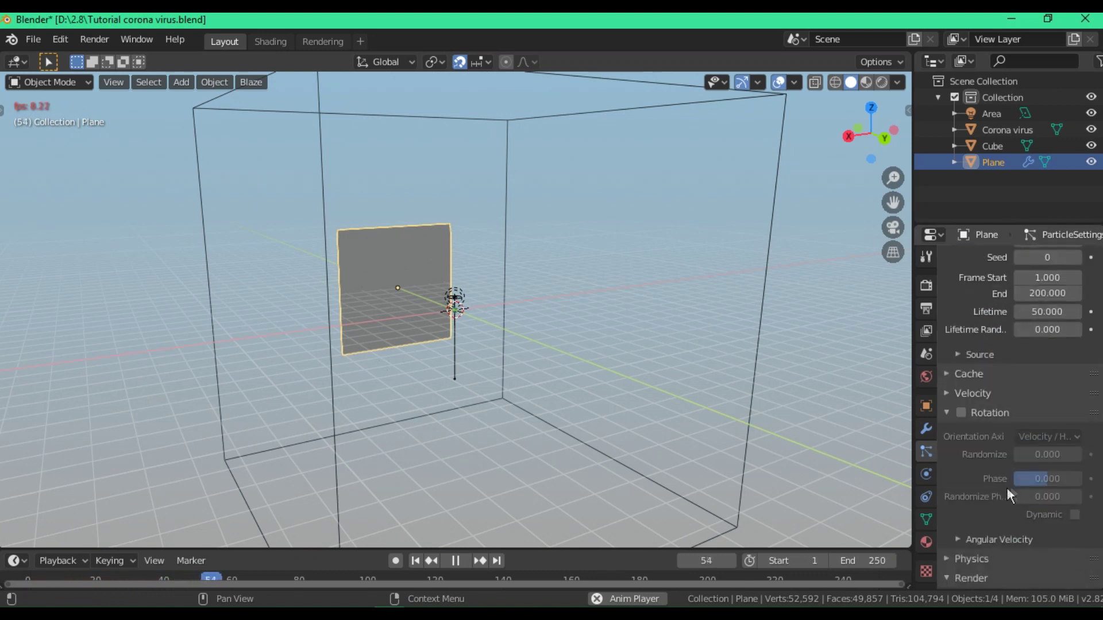
{"action": "left_click", "coordinate": [961, 380]}
{"action": "left_click", "coordinate": [1046, 569]}
{"action": "left_click", "coordinate": [1019, 481]}
{"action": "scroll", "coordinate": [1026, 551], "scroll_direction": "down", "scroll_amount": 4}
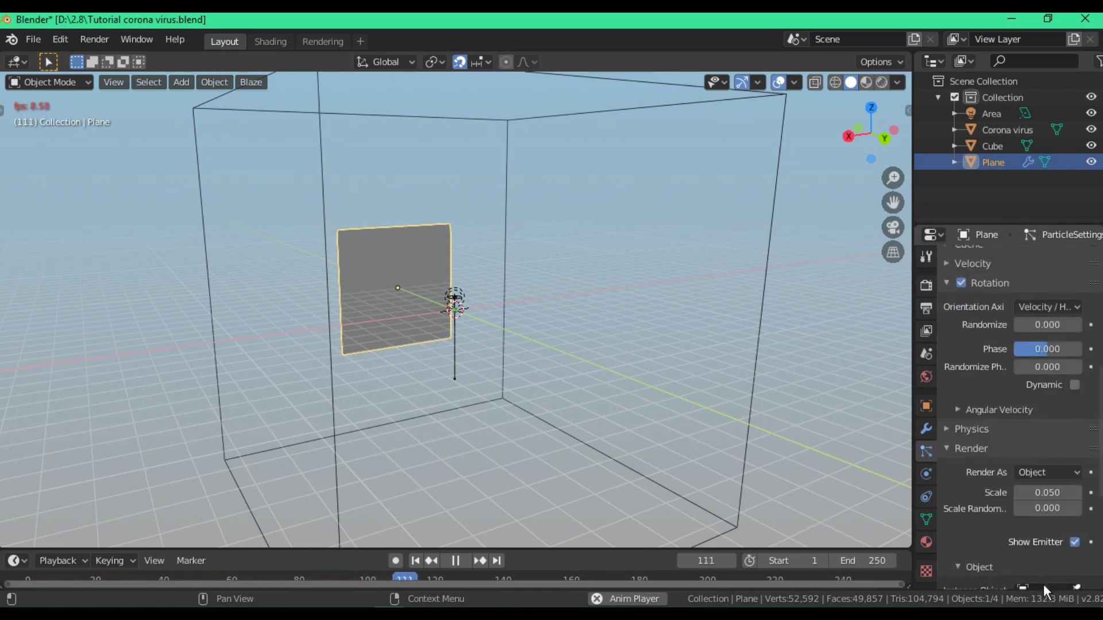
{"action": "scroll", "coordinate": [1014, 499], "scroll_direction": "down", "scroll_amount": 6}
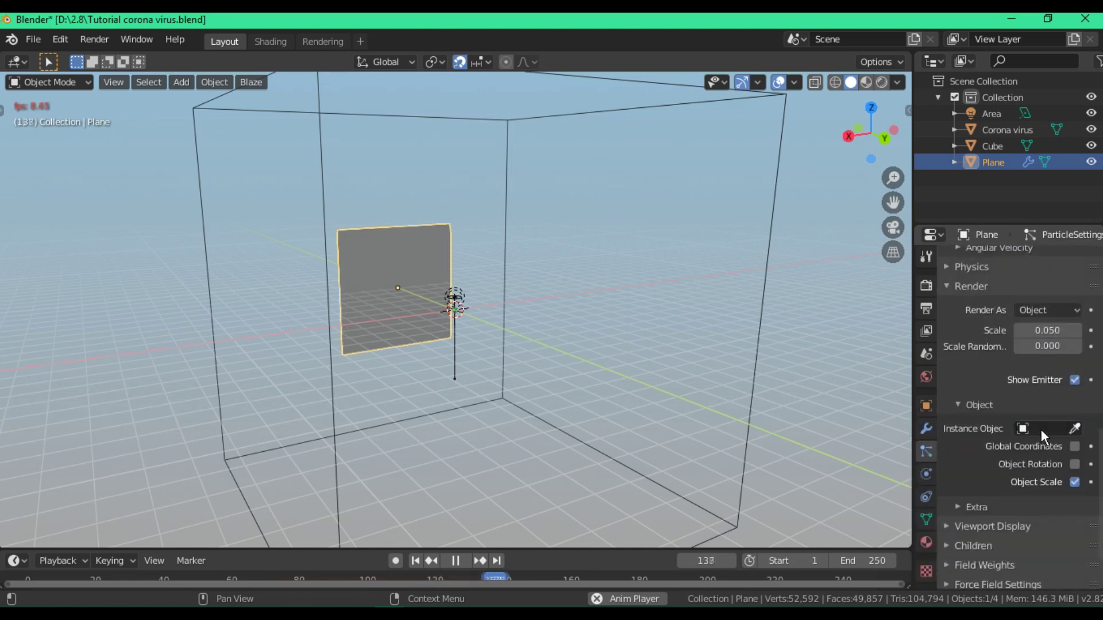
{"action": "left_click", "coordinate": [1041, 430]}
{"action": "left_click", "coordinate": [964, 279]}
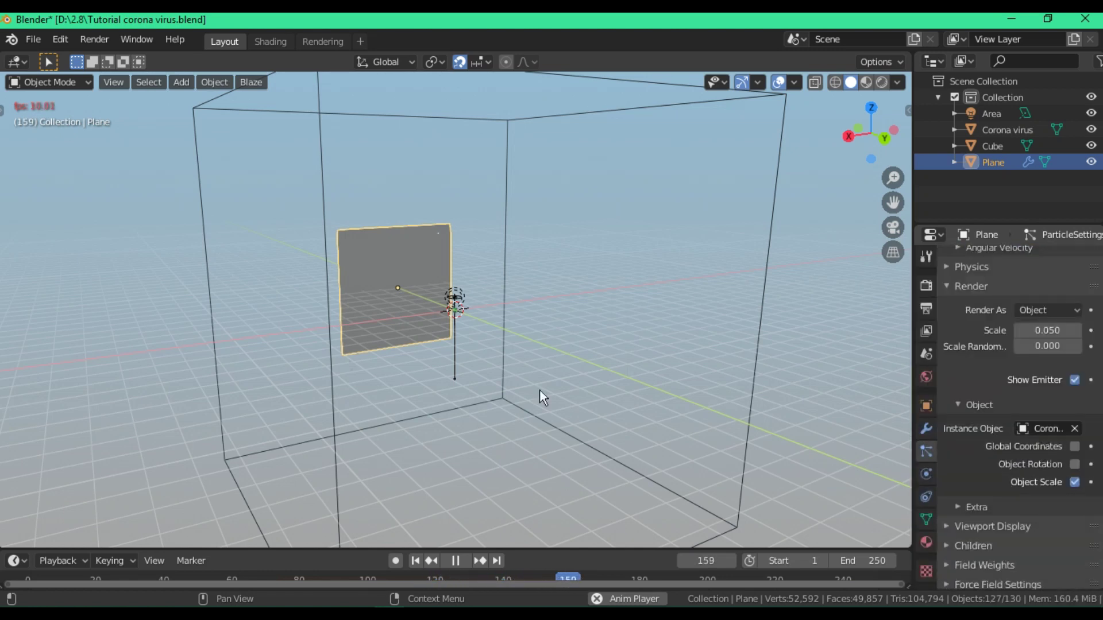
{"action": "key", "text": "space"}
- Raise the area light along the Z axis and scale it up to span a wider area
{"action": "middle_click_drag", "start_coordinate": [391, 388], "coordinate": [571, 387]}
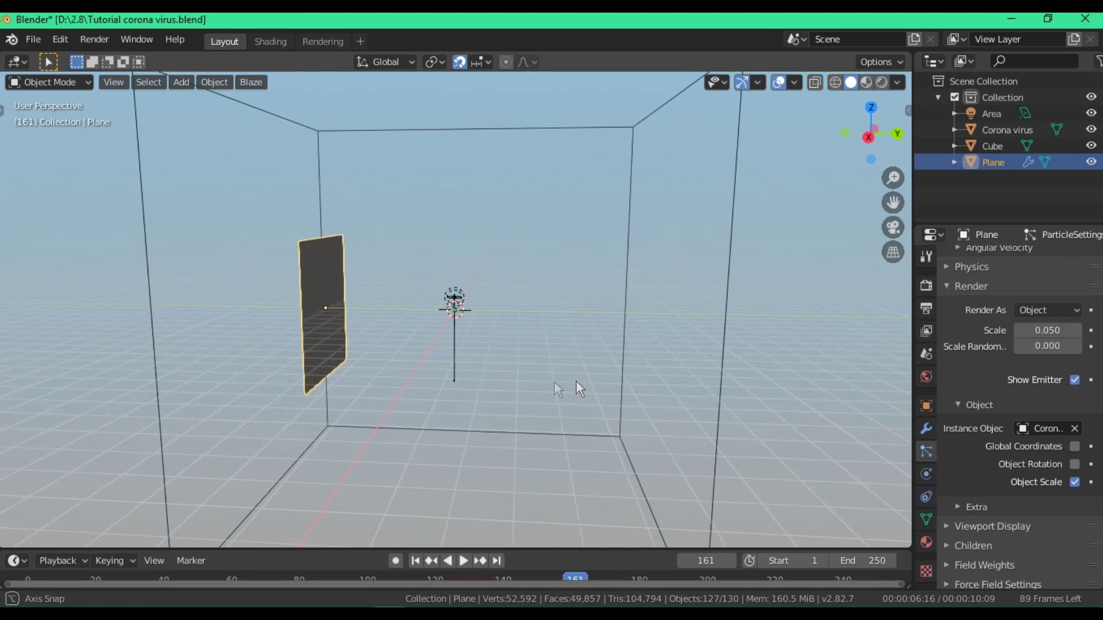
{"action": "scroll", "coordinate": [446, 396], "scroll_direction": "up", "scroll_amount": 5}
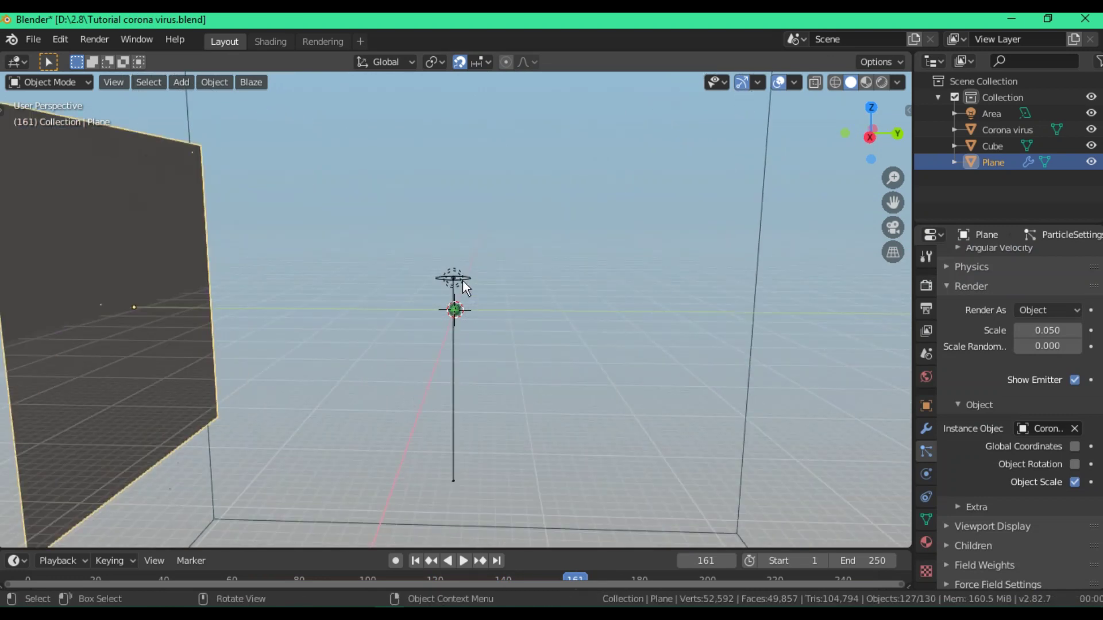
{"action": "left_click", "coordinate": [463, 280]}
{"action": "scroll", "coordinate": [463, 287], "scroll_direction": "down", "scroll_amount": 4}
{"action": "key", "text": "g"}
{"action": "key", "text": "z"}
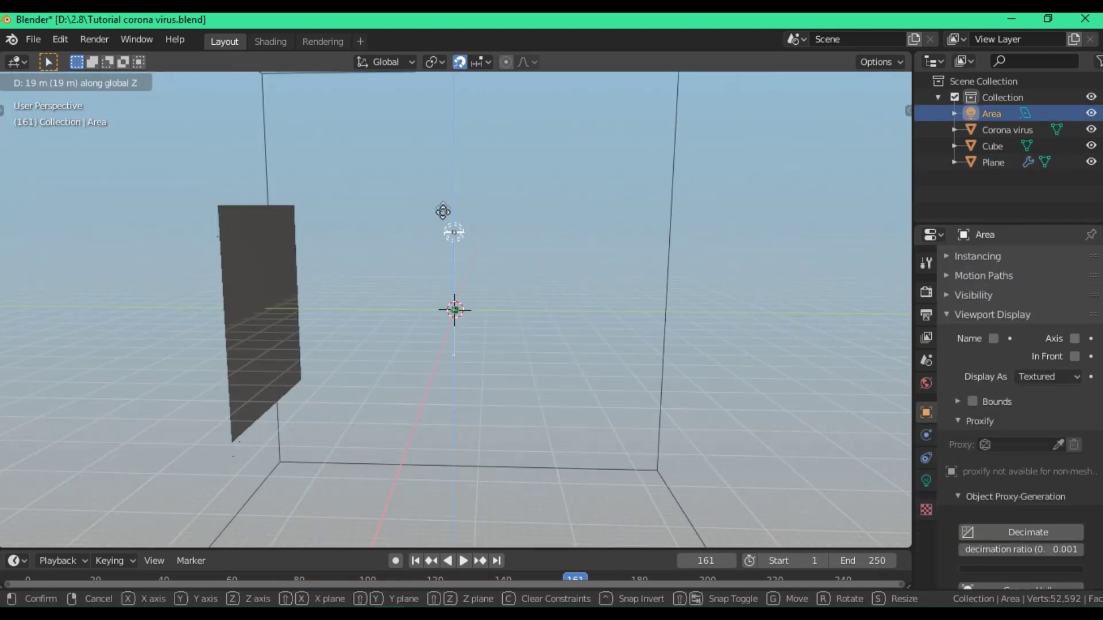
{"action": "left_click", "coordinate": [443, 206]}
{"action": "key", "text": "s"}
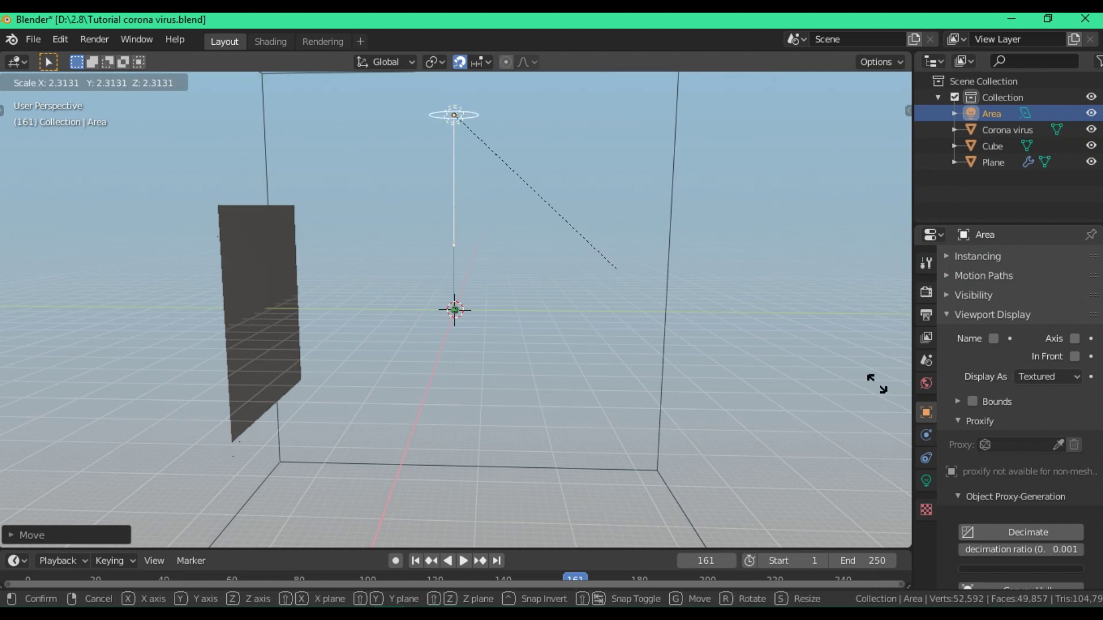
{"action": "left_click", "coordinate": [352, 488]}
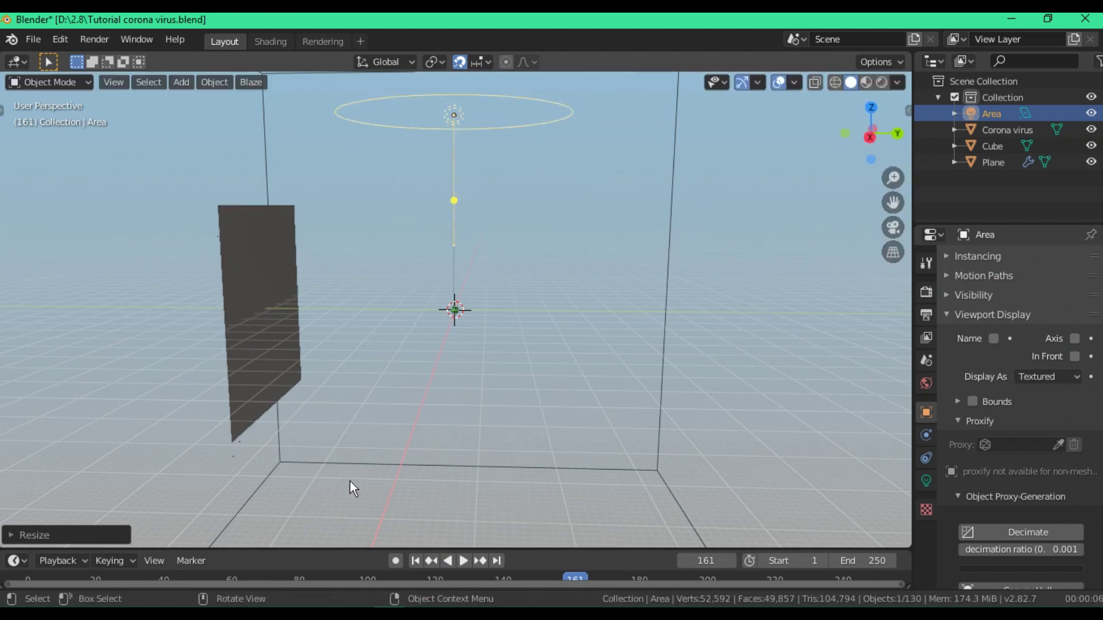
- Set the plane's particle render scale to 1.000 and play back the emission
{"action": "left_click", "coordinate": [224, 354]}
{"action": "scroll", "coordinate": [1034, 403], "scroll_direction": "up", "scroll_amount": 6}
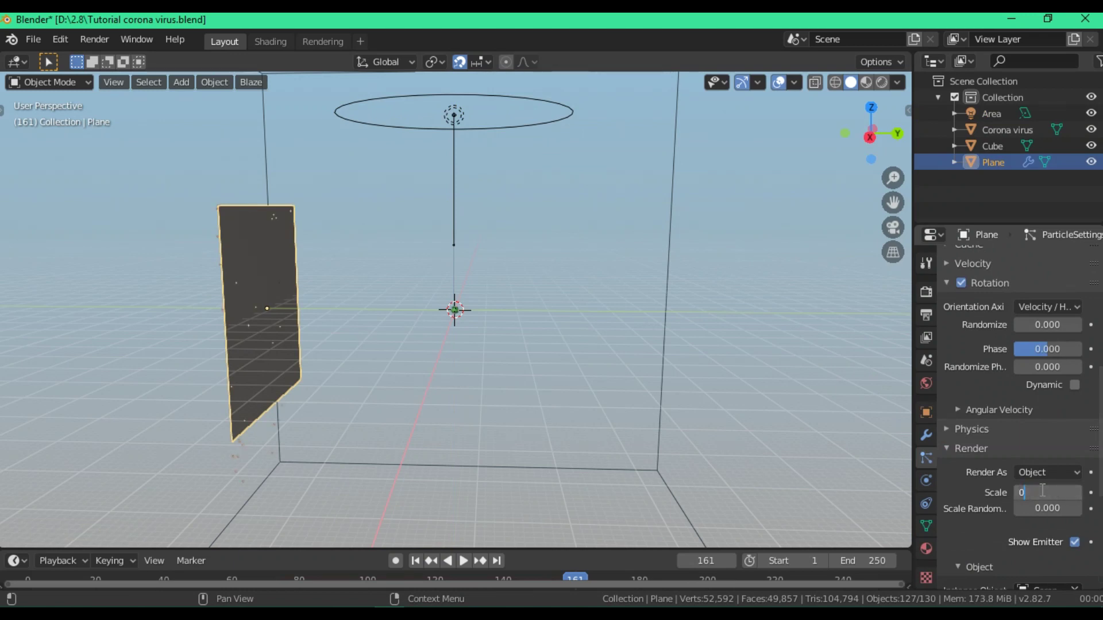
{"action": "key", "text": "Return"}
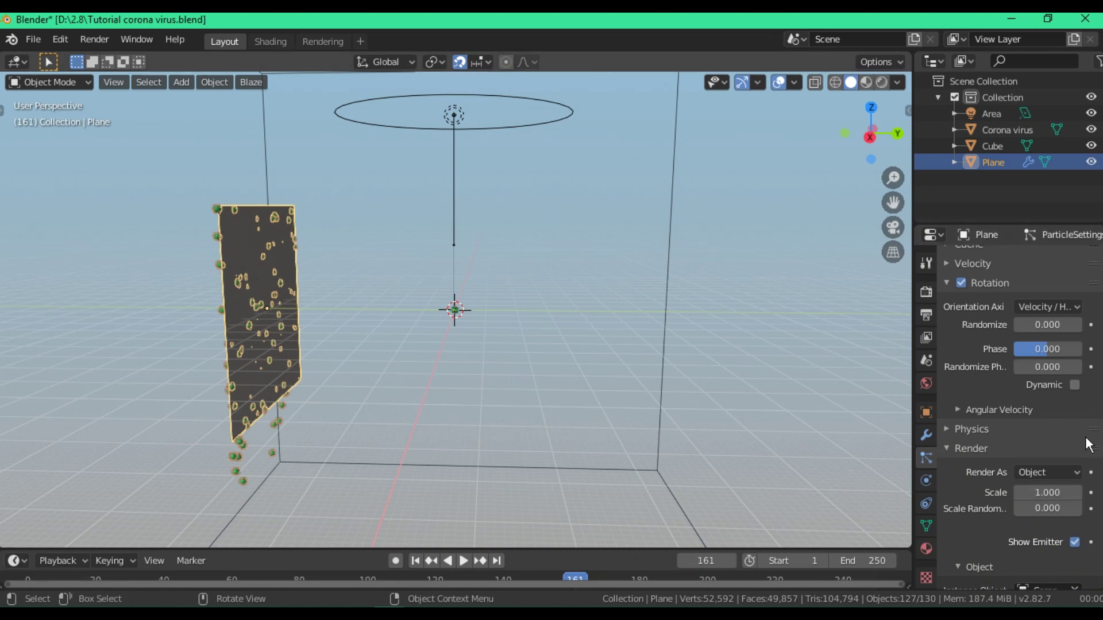
{"action": "scroll", "coordinate": [691, 451], "scroll_direction": "up", "scroll_amount": 10}
{"action": "scroll", "coordinate": [691, 451], "scroll_direction": "down", "scroll_amount": 2}
{"action": "scroll", "coordinate": [456, 442], "scroll_direction": "down", "scroll_amount": 6}
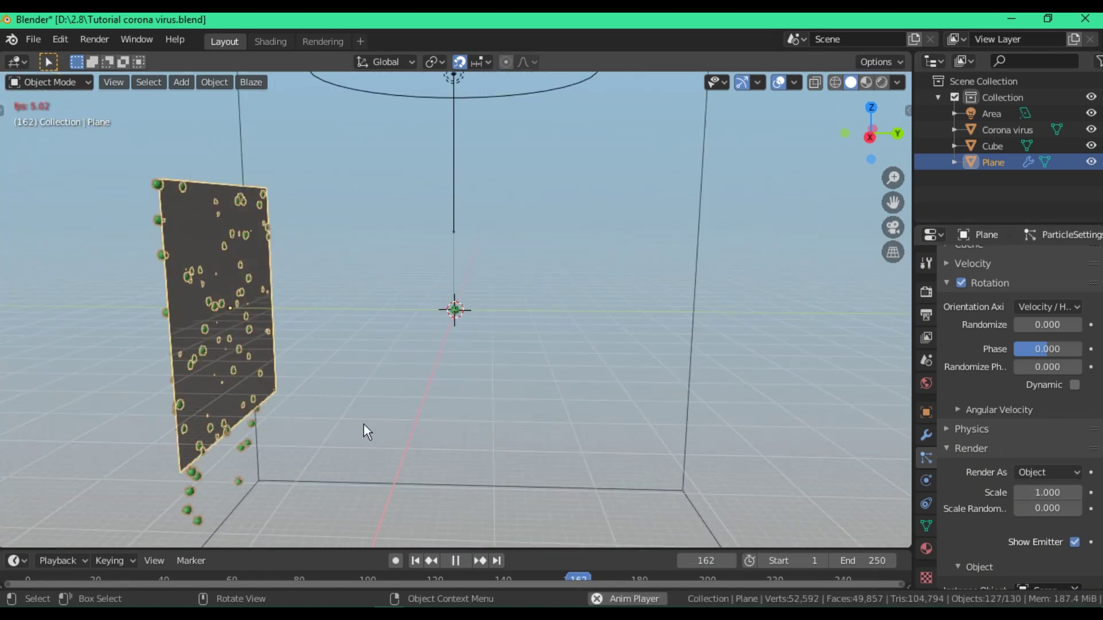
- Return to frame 1 and set the particles' gravity field weight to 0
{"action": "key", "text": "shift+Left"}
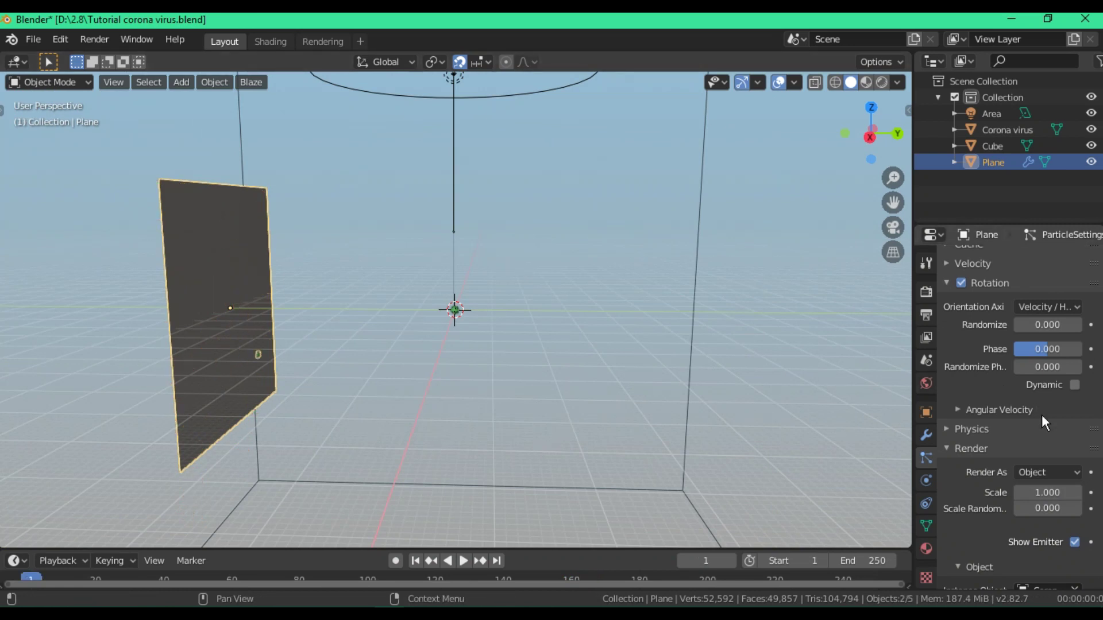
{"action": "scroll", "coordinate": [1028, 431], "scroll_direction": "down", "scroll_amount": 8}
{"action": "left_click", "coordinate": [985, 505]}
{"action": "scroll", "coordinate": [1053, 421], "scroll_direction": "down", "scroll_amount": 5}
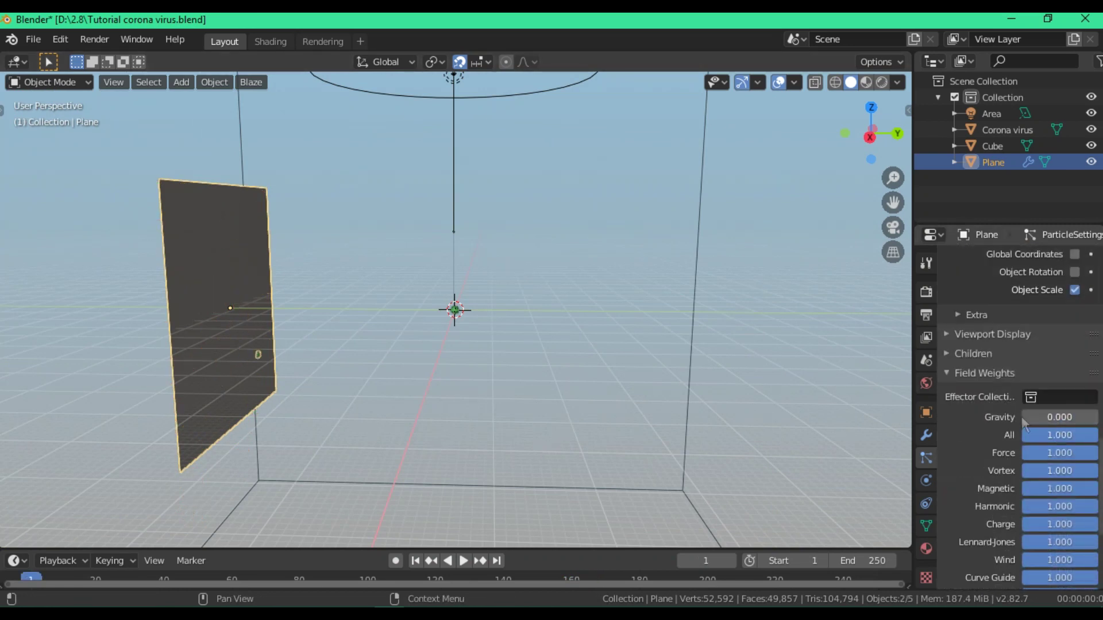
- Set the particle emission's start frame to 0 and its end frame to 1
{"action": "scroll", "coordinate": [1071, 389], "scroll_direction": "up", "scroll_amount": 15}
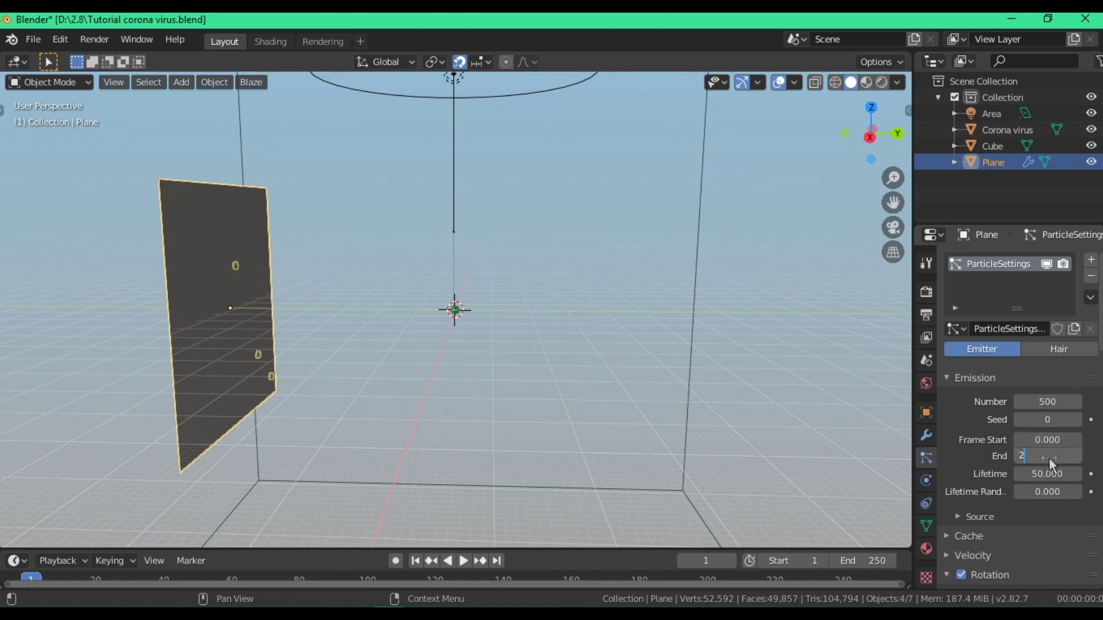
{"action": "key", "text": "Return"}
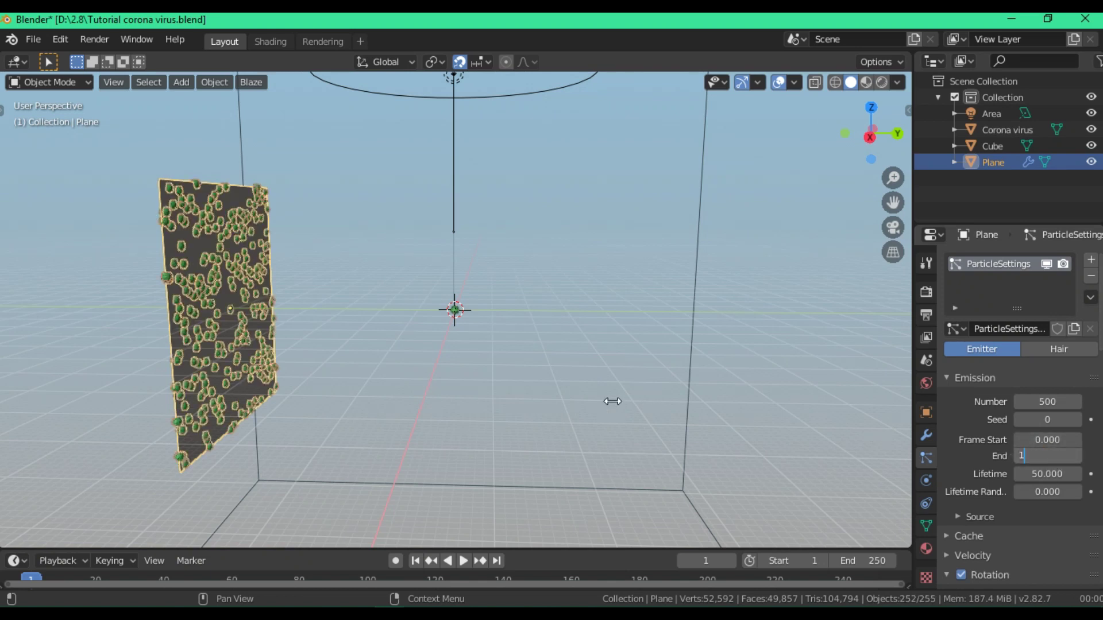
{"action": "key", "text": "Return"}
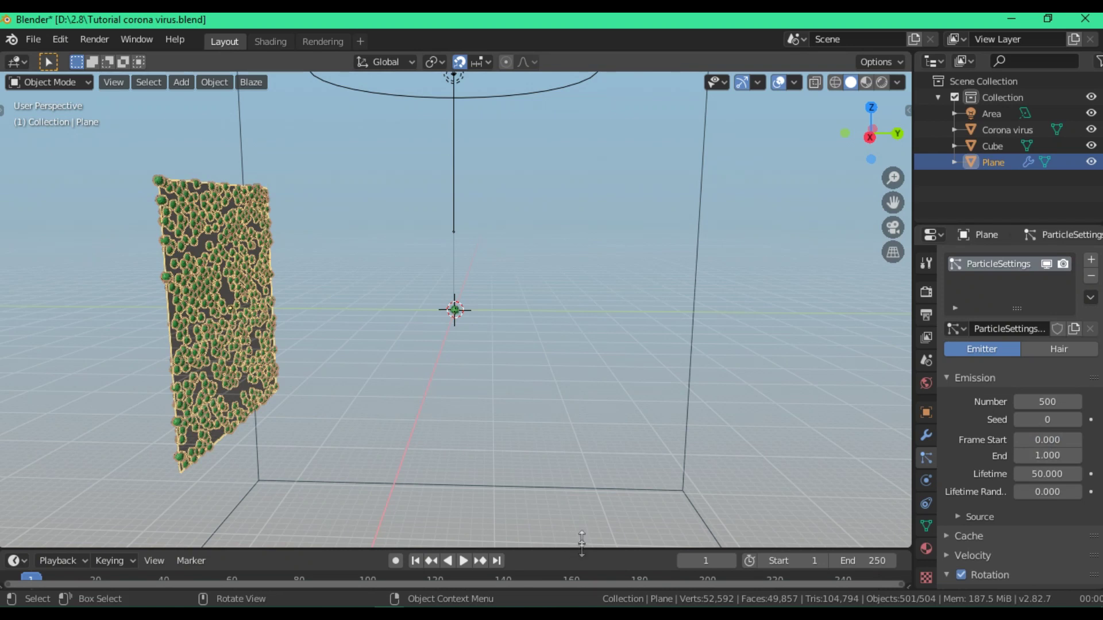
- Select the emitter plane and set its particle emission number to 50
{"action": "left_click", "coordinate": [580, 497]}
{"action": "middle_click_drag", "start_coordinate": [252, 383], "coordinate": [370, 382]}
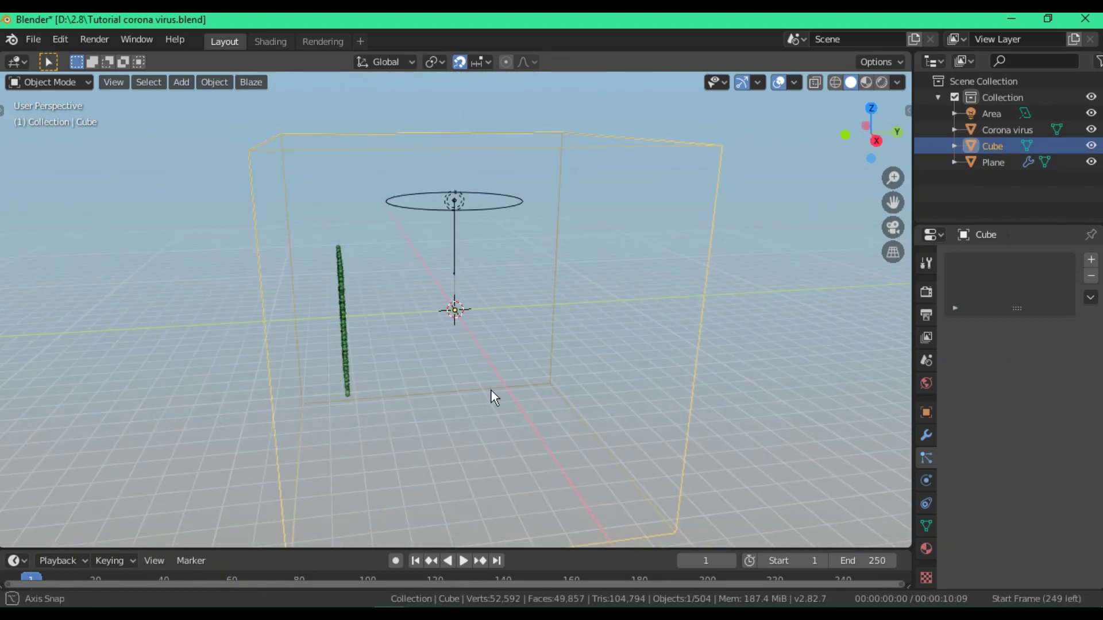
{"action": "middle_click_drag", "start_coordinate": [491, 390], "coordinate": [341, 297]}
{"action": "left_click", "coordinate": [341, 300]}
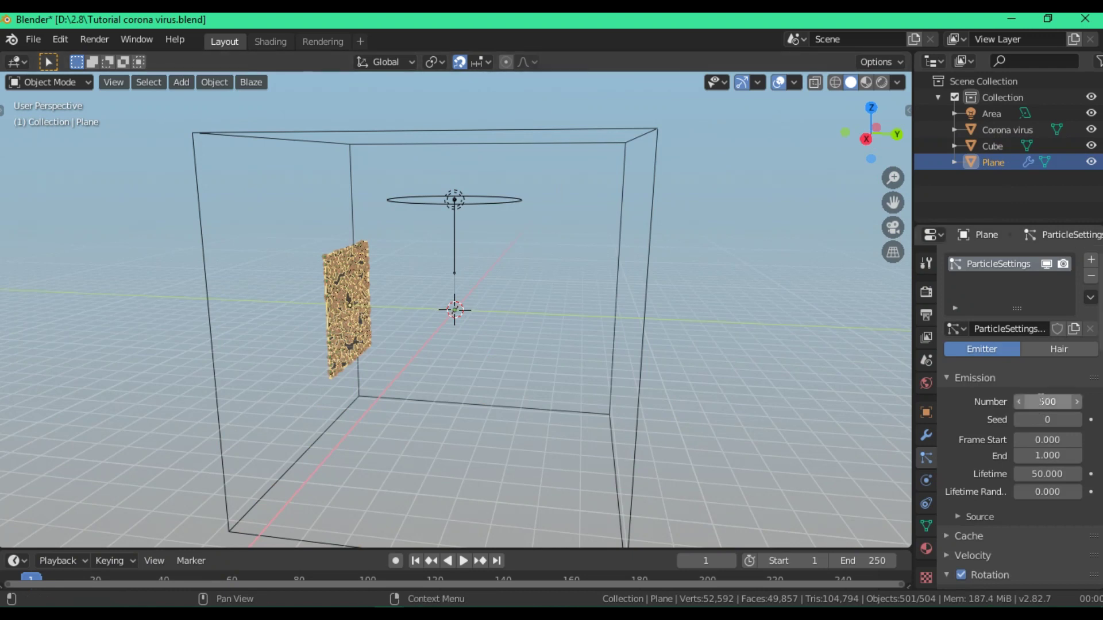
{"action": "key", "text": "BackSpace"}
{"action": "key", "text": "Return"}
{"action": "scroll", "coordinate": [597, 424], "scroll_direction": "up", "scroll_amount": 5}
{"action": "left_click", "coordinate": [779, 83]}
{"action": "scroll", "coordinate": [574, 319], "scroll_direction": "down", "scroll_amount": 2}
{"action": "left_click", "coordinate": [785, 85]}
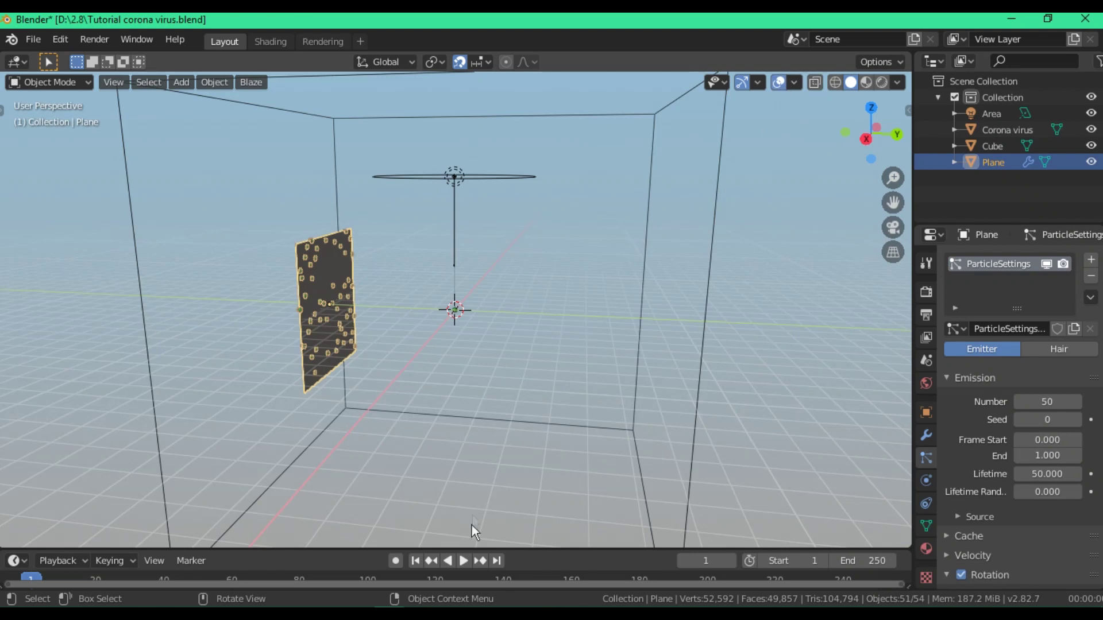
- Enlarge the timeline area and add a camera to the scene
{"action": "left_click_drag", "start_coordinate": [470, 546], "coordinate": [485, 493]}
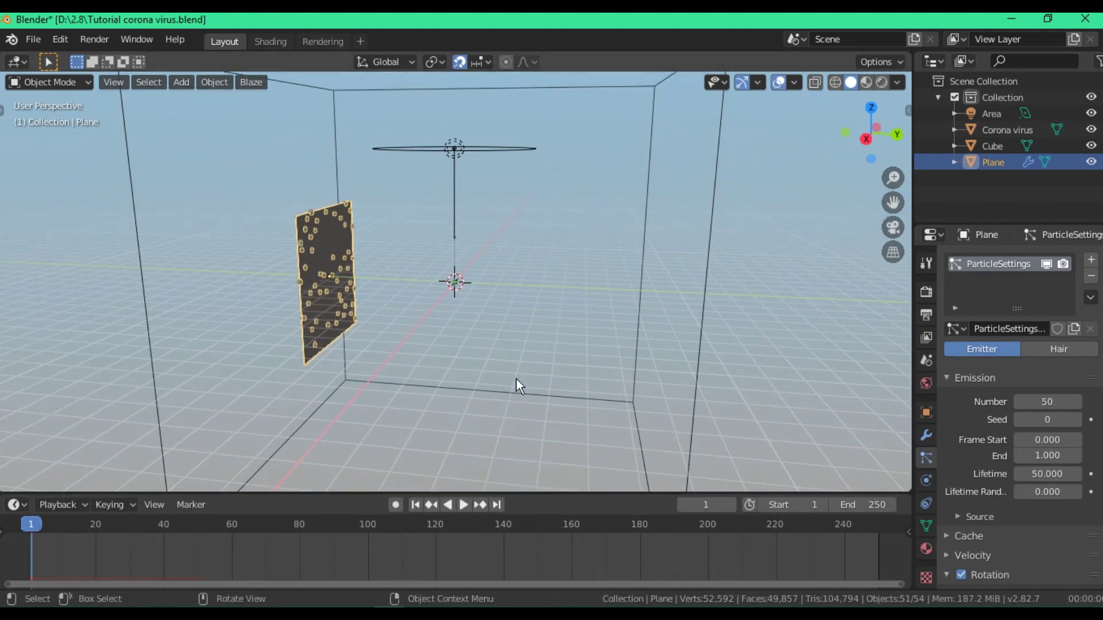
{"action": "scroll", "coordinate": [517, 382], "scroll_direction": "down", "scroll_amount": 3}
{"action": "key", "text": "shift+a"}
{"action": "mouse_move", "coordinate": [339, 472]}
{"action": "left_click", "coordinate": [443, 467]}
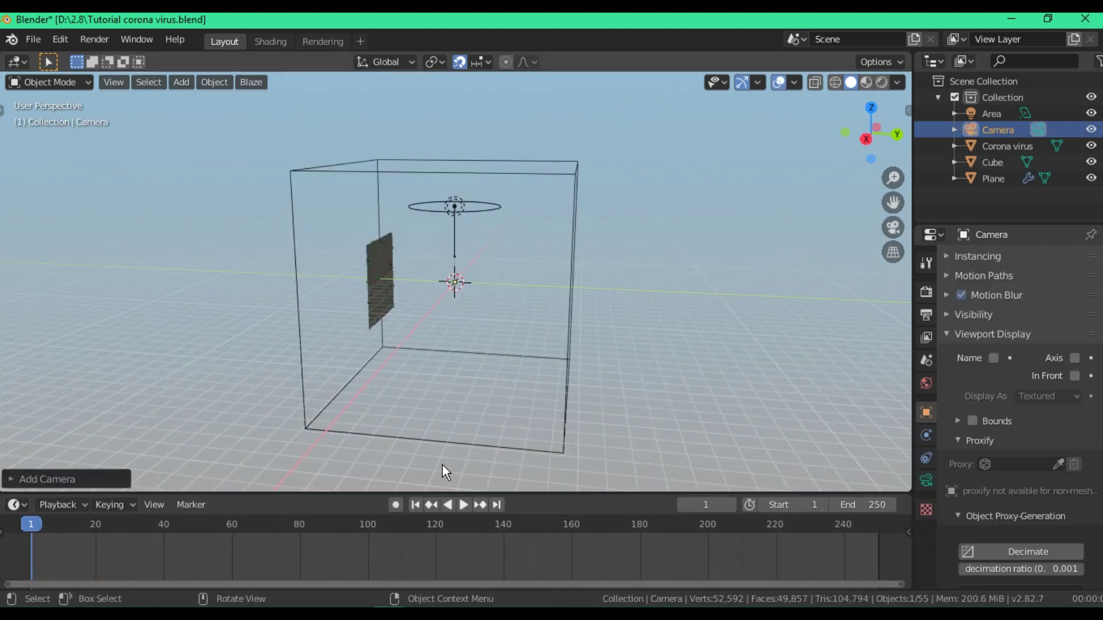
- Face the volume cube head-on along the X axis, align the camera to that view and look through it
{"action": "scroll", "coordinate": [450, 384], "scroll_direction": "down", "scroll_amount": 2}
{"action": "key", "text": "KP_2"}
{"action": "key", "text": "KP_6"}
{"action": "key", "text": "KP_0"}
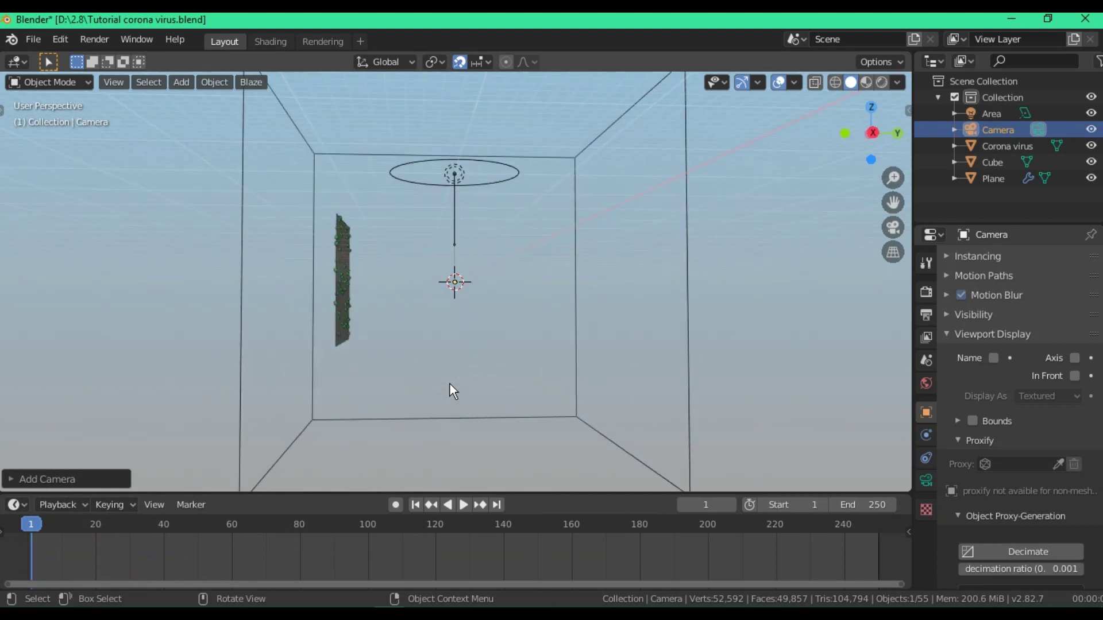
{"action": "key", "text": "w"}
{"action": "key", "text": "w"}
{"action": "key", "text": "w"}
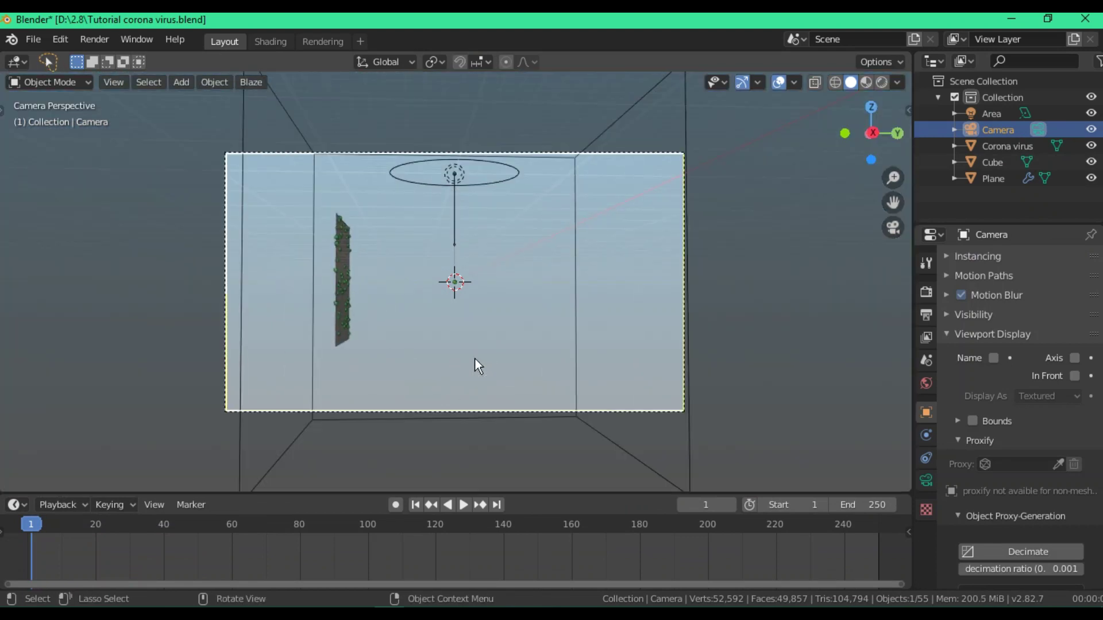
- Fly the camera forward towards the emitter plane so the cube fills more of the frame
{"action": "key", "text": "shift+Tab"}
{"action": "key", "text": "shift+grave"}
{"action": "key", "text": "w"}
{"action": "key", "text": "w"}
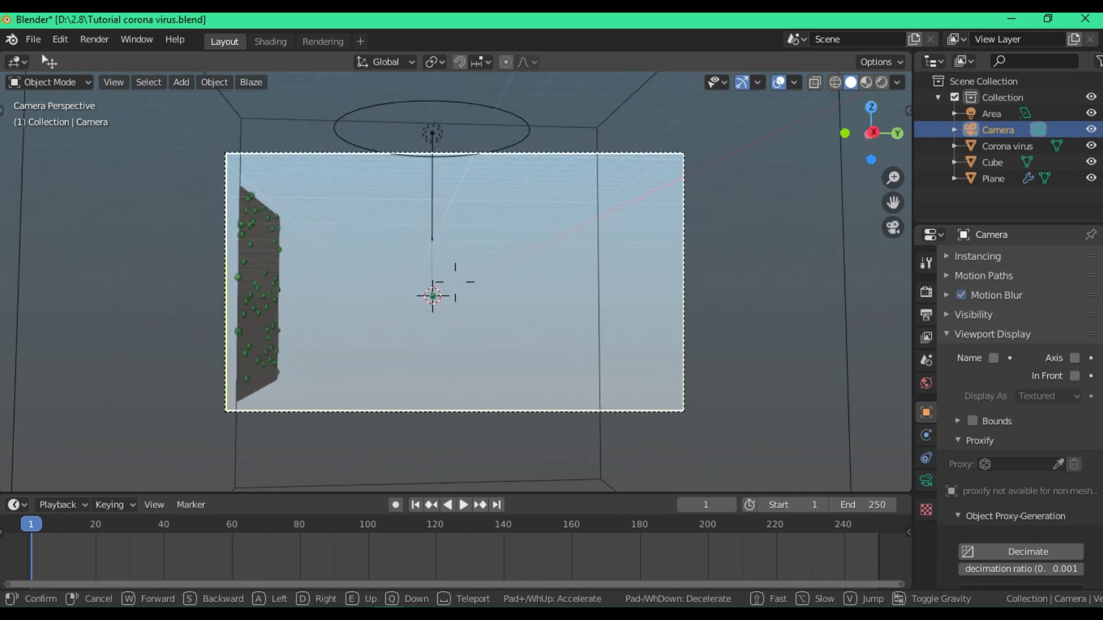
{"action": "left_click", "coordinate": [455, 283]}
- Move the camera closer to the volume cube, checking its position from the top view
{"action": "key", "text": "KP_7"}
{"action": "scroll", "coordinate": [449, 320], "scroll_direction": "down", "scroll_amount": 5}
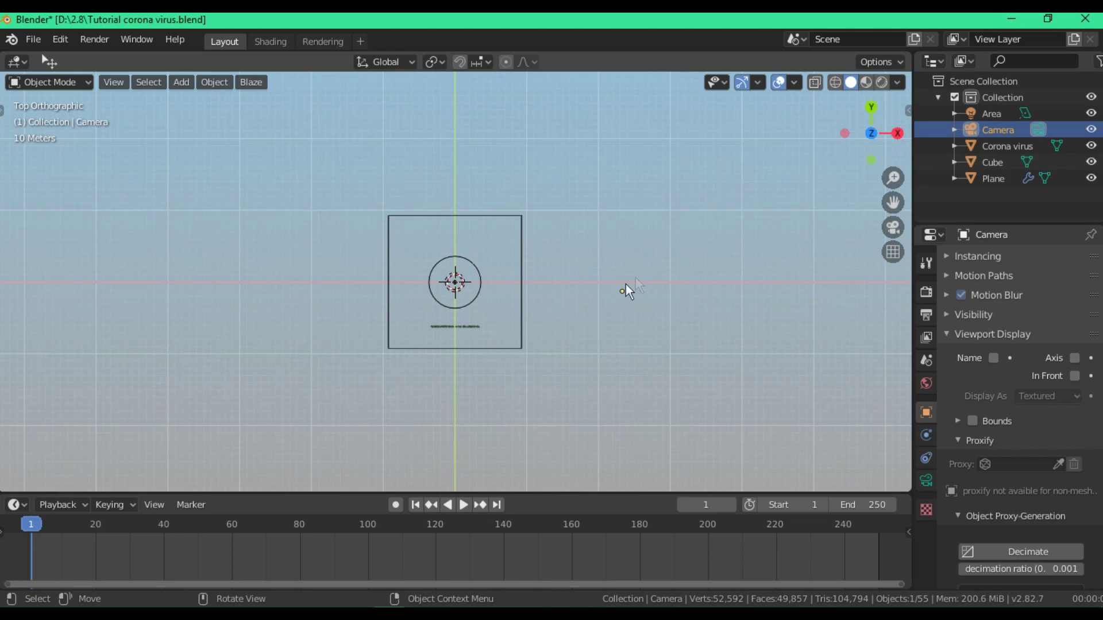
{"action": "key", "text": "s"}
{"action": "key", "text": "Escape"}
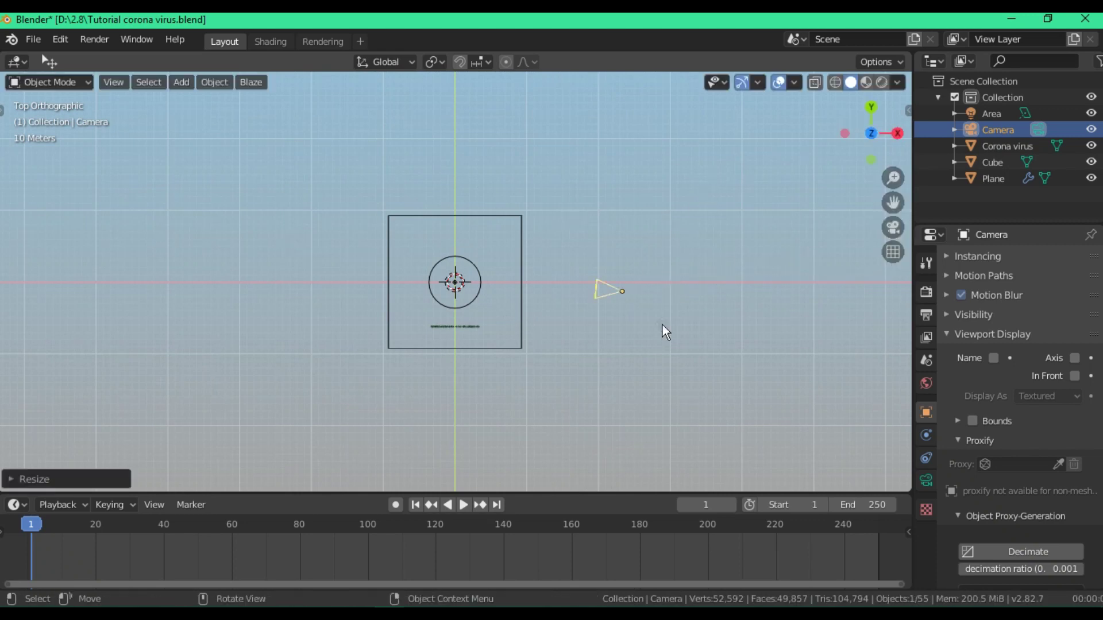
{"action": "key", "text": "KP_0"}
{"action": "key", "text": "KP_7"}
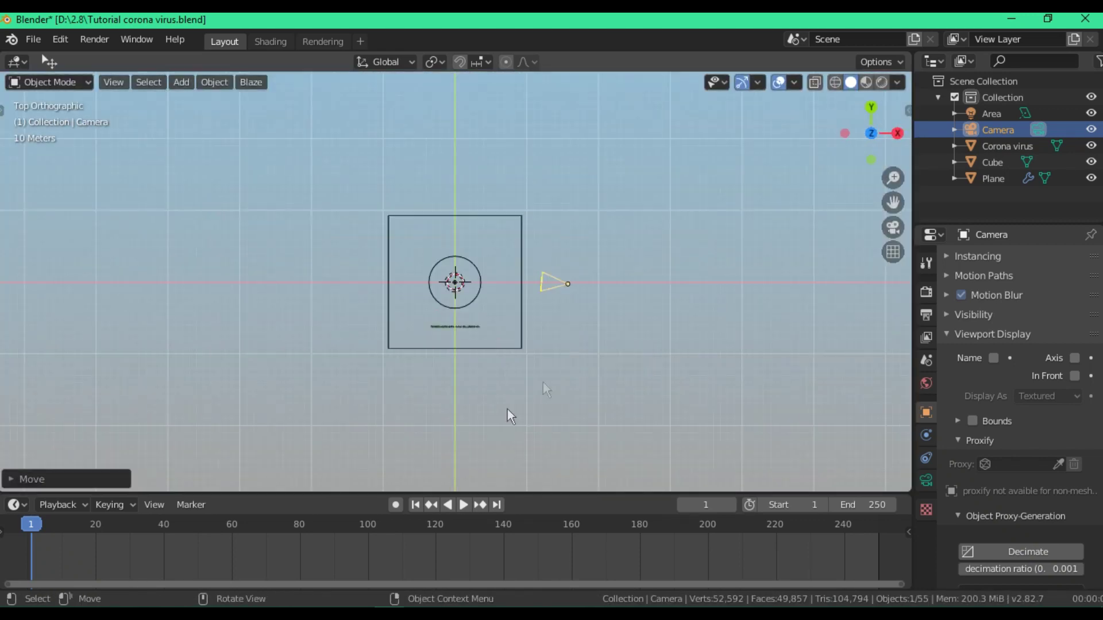
- Move the emitter plane along the Y axis to the cube's opposite side and insert a location keyframe at frame 1
{"action": "key", "text": "Left"}
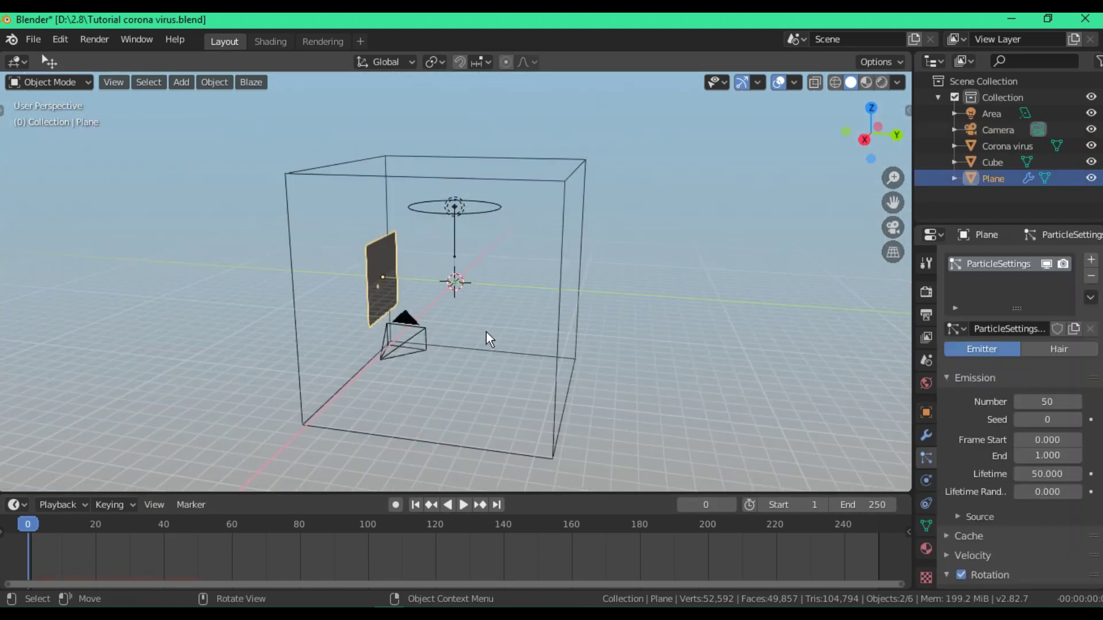
{"action": "key", "text": "g"}
{"action": "key", "text": "y"}
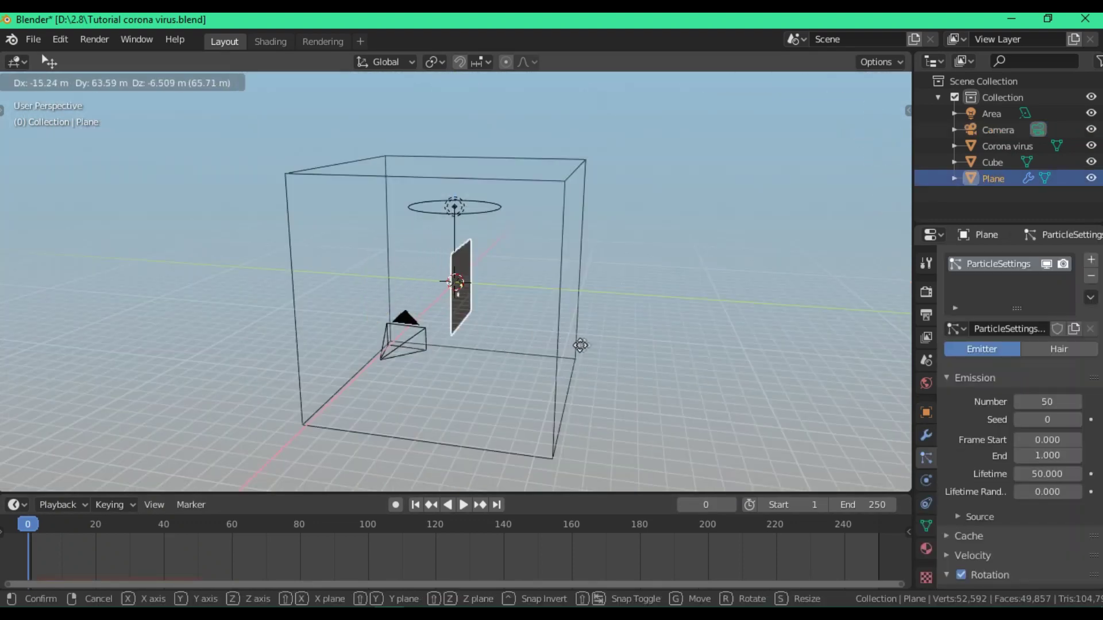
{"action": "left_click", "coordinate": [667, 347]}
{"action": "key", "text": "o"}
{"action": "key", "text": "Right"}
{"action": "key", "text": "i"}
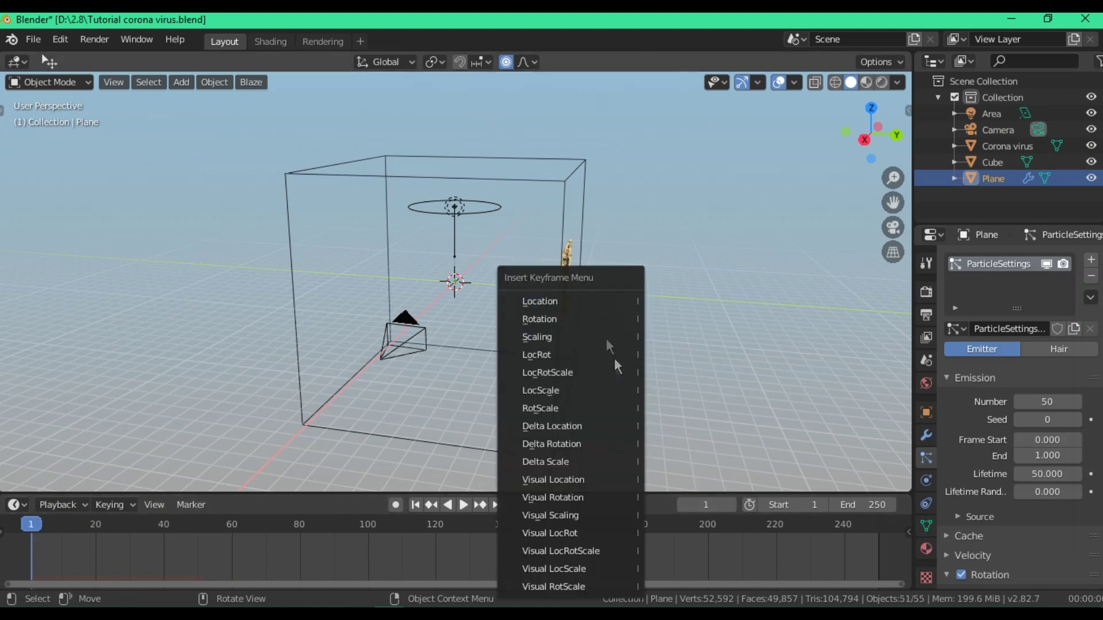
{"action": "left_click", "coordinate": [588, 299]}
- At frame 0, move the emitter plane back across the volume cube and insert a location keyframe
{"action": "key", "text": "Left"}
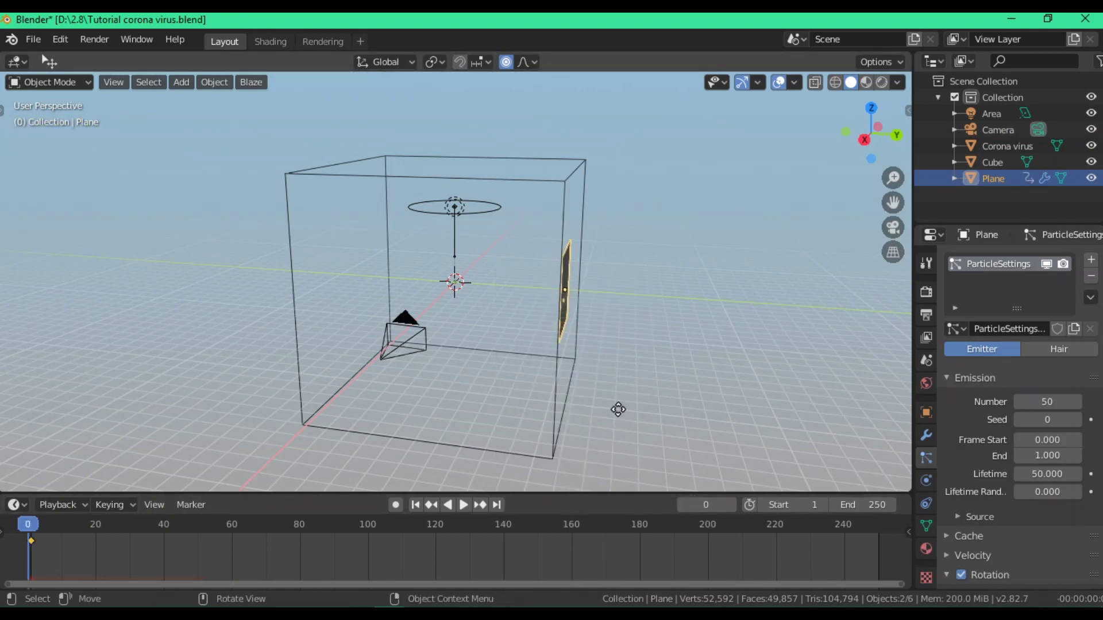
{"action": "key", "text": "g"}
{"action": "key", "text": "x"}
{"action": "left_click", "coordinate": [419, 379]}
{"action": "key", "text": "KP_3"}
{"action": "key", "text": "g"}
{"action": "left_click", "coordinate": [422, 380]}
{"action": "key", "text": "i"}
{"action": "left_click", "coordinate": [418, 298]}
- Play back the particle animation and view the scattered viruses through the camera
{"action": "key", "text": "space"}
{"action": "key", "text": "space"}
{"action": "key", "text": "KP_0"}
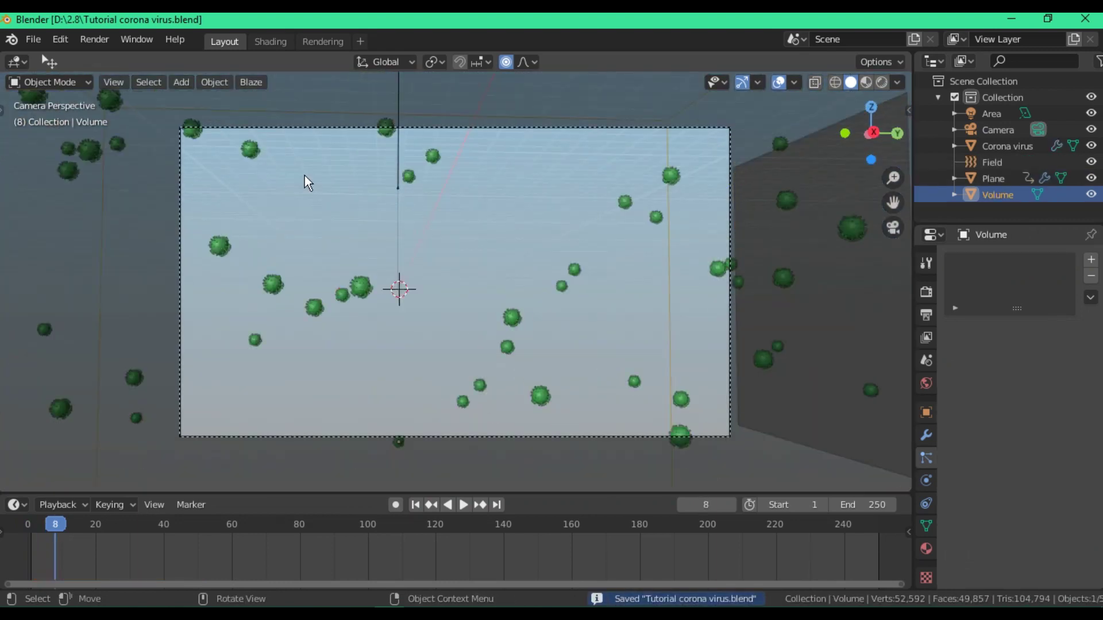
{"action": "middle_click_drag", "start_coordinate": [315, 256], "coordinate": [377, 269]}
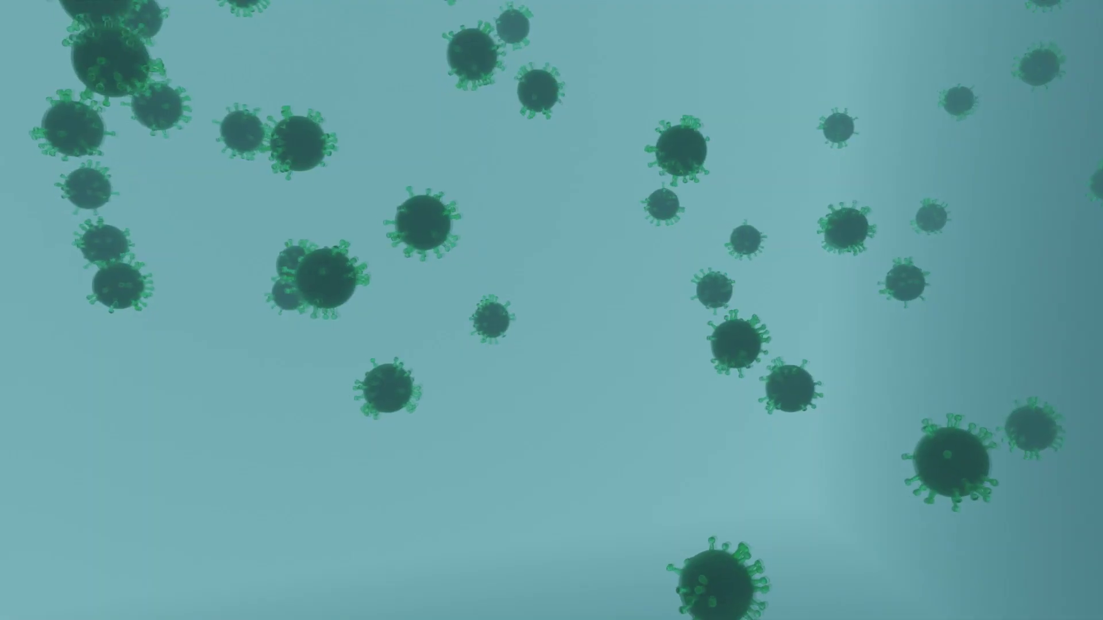